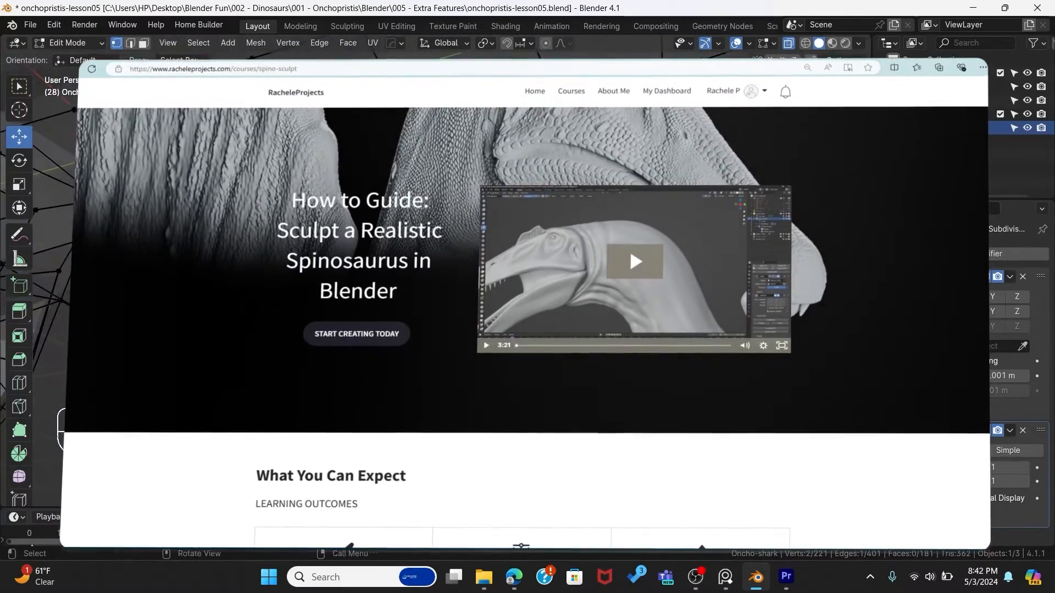
# Step: Insert an edge loop around the base of the rear dorsal fin with X-ray display on
pyautogui.press('g')
pyautogui.press('z')
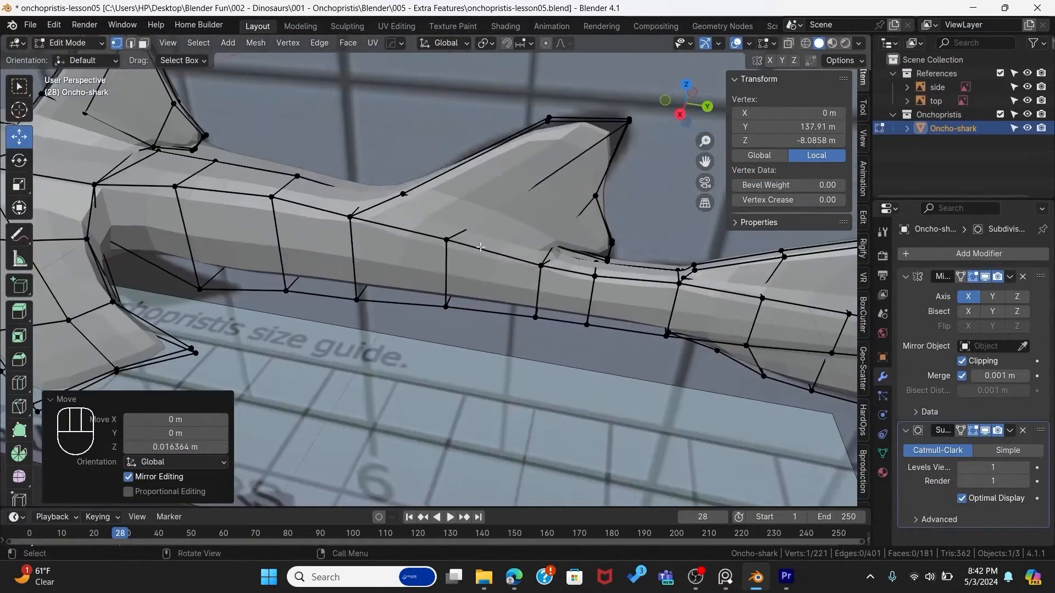
pyautogui.hotkey('alt', 'z')
pyautogui.hotkey('ctrl', 'r')
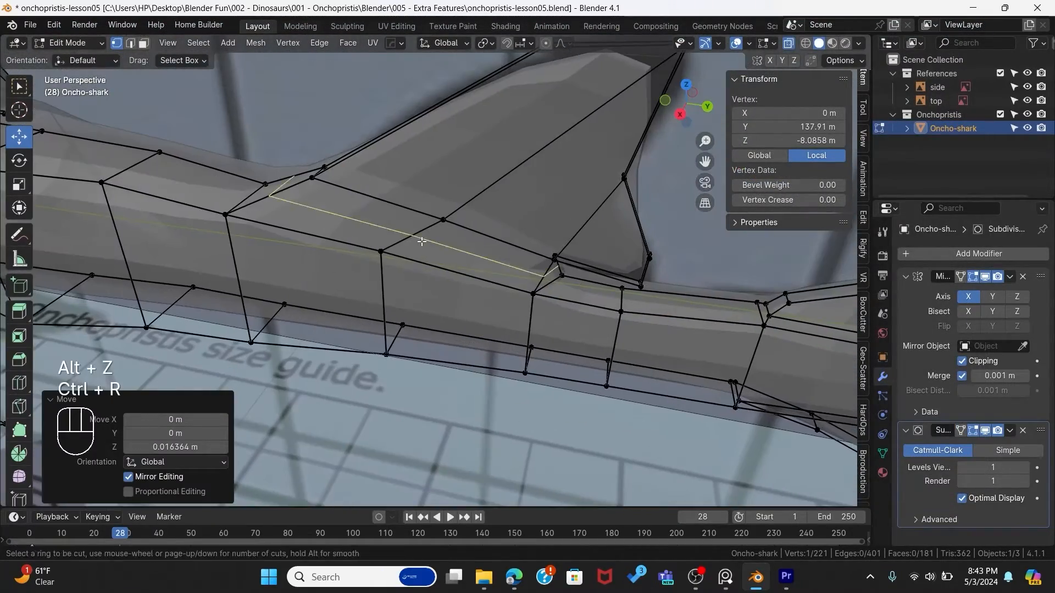
pyautogui.click(423, 241)
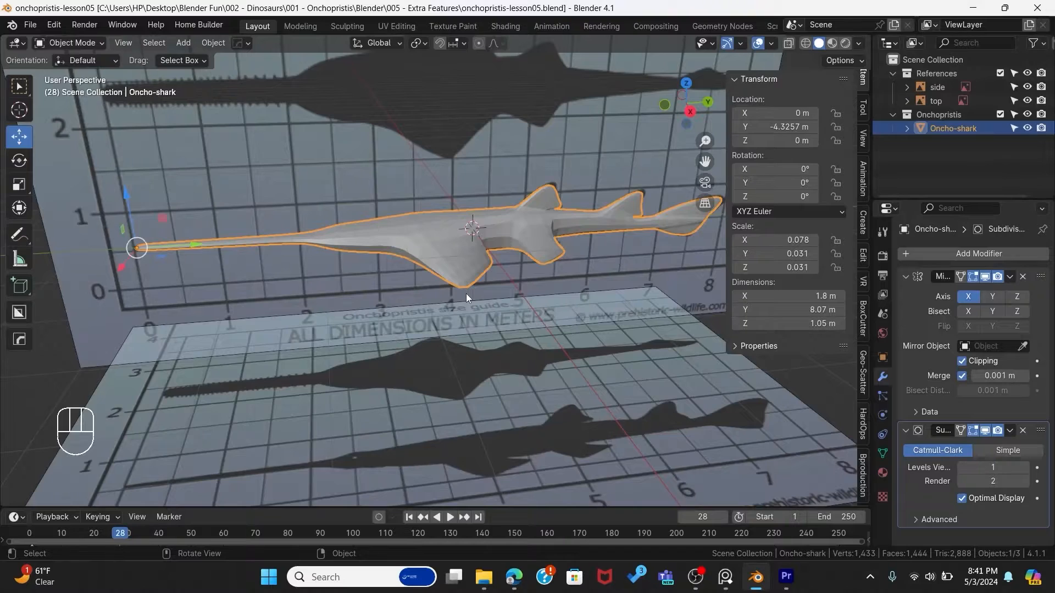
# Step: Set the Subdivision modifier's viewport and render levels both to 1, with the shark shown in right orthographic view
pyautogui.scroll(4, 465, 293)
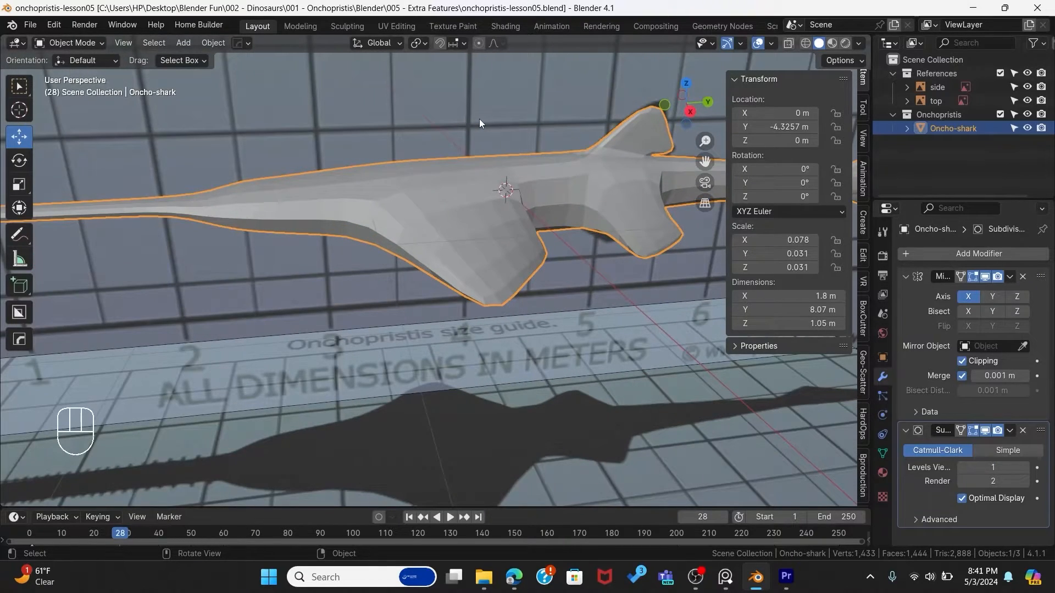
pyautogui.moveTo(440, 166)
pyautogui.mouseDown(button='middle')
pyautogui.moveTo(470, 186)
pyautogui.moveTo(503, 138)
pyautogui.moveTo(450, 164)
pyautogui.mouseUp(button='middle')
pyautogui.keyDown('shift'); pyautogui.moveTo(265, 204); pyautogui.dragTo(407, 251, button='middle'); pyautogui.keyUp('shift')
pyautogui.press('`')
pyautogui.scroll(-4, 538, 244)
pyautogui.scroll(-1, 407, 251)
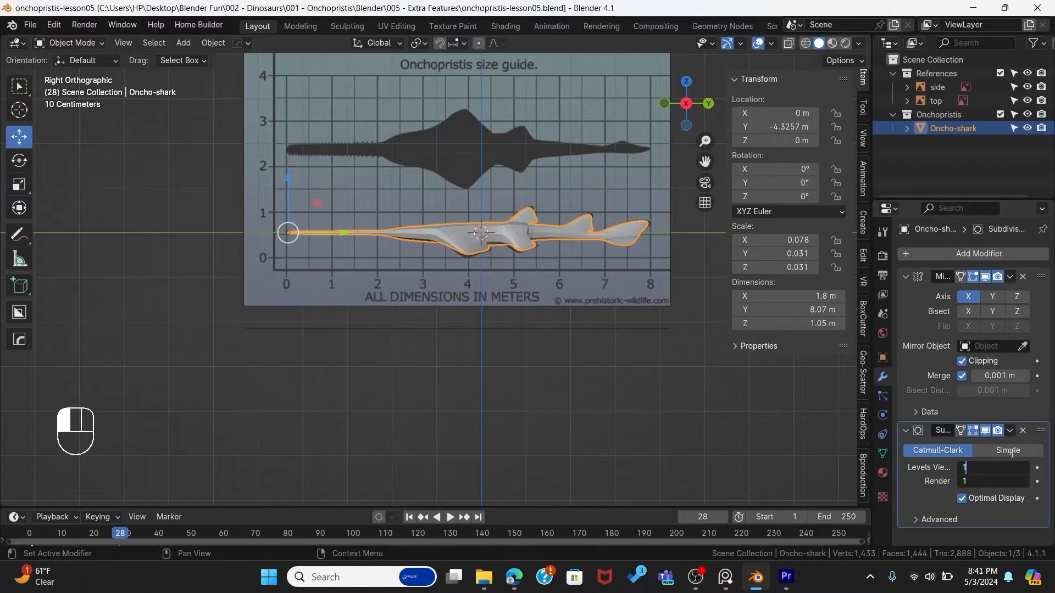
pyautogui.press('Return')
pyautogui.scroll(3, 658, 291)
pyautogui.scroll(3, 518, 145)
# Step: In Edit Mode, move the two vertices at the pelvic fin's front tip about 0.07 m down and 0.035 m forward
pyautogui.press('Tab')
pyautogui.keyDown('shift'); pyautogui.moveTo(659, 211); pyautogui.dragTo(430, 262, button='middle'); pyautogui.keyUp('shift')
pyautogui.keyDown('shift'); pyautogui.moveTo(549, 274); pyautogui.dragTo(499, 275, button='middle'); pyautogui.keyUp('shift')
pyautogui.keyDown('shift'); pyautogui.moveTo(599, 235); pyautogui.dragTo(494, 278, button='middle'); pyautogui.keyUp('shift')
pyautogui.scroll(2, 523, 283)
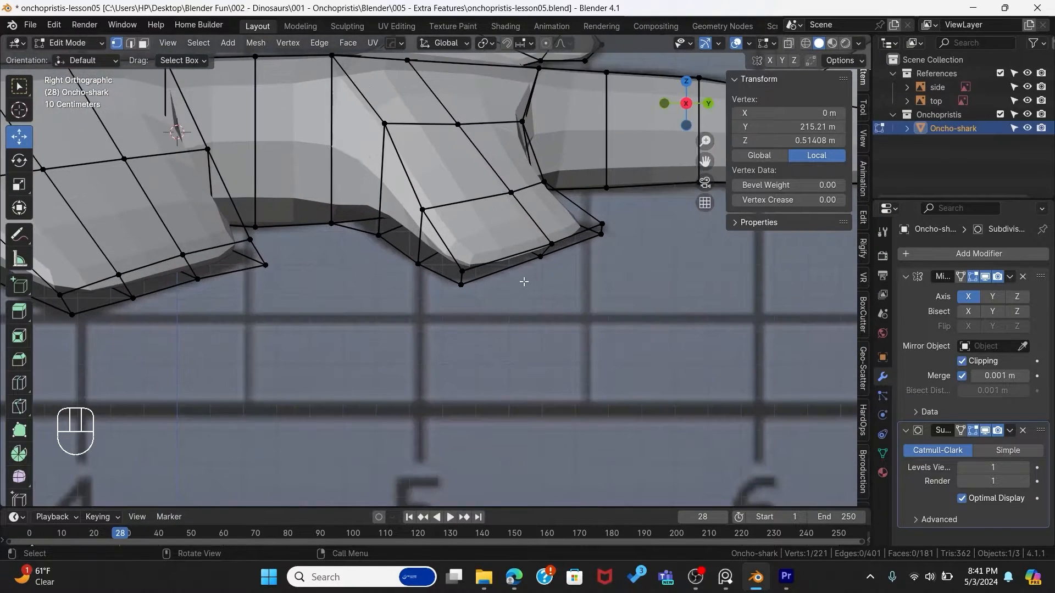
pyautogui.hotkey('alt', 'z')
pyautogui.scroll(2, 506, 301)
pyautogui.moveTo(510, 343); pyautogui.dragTo(512, 338)
pyautogui.hotkey('alt', 'z')
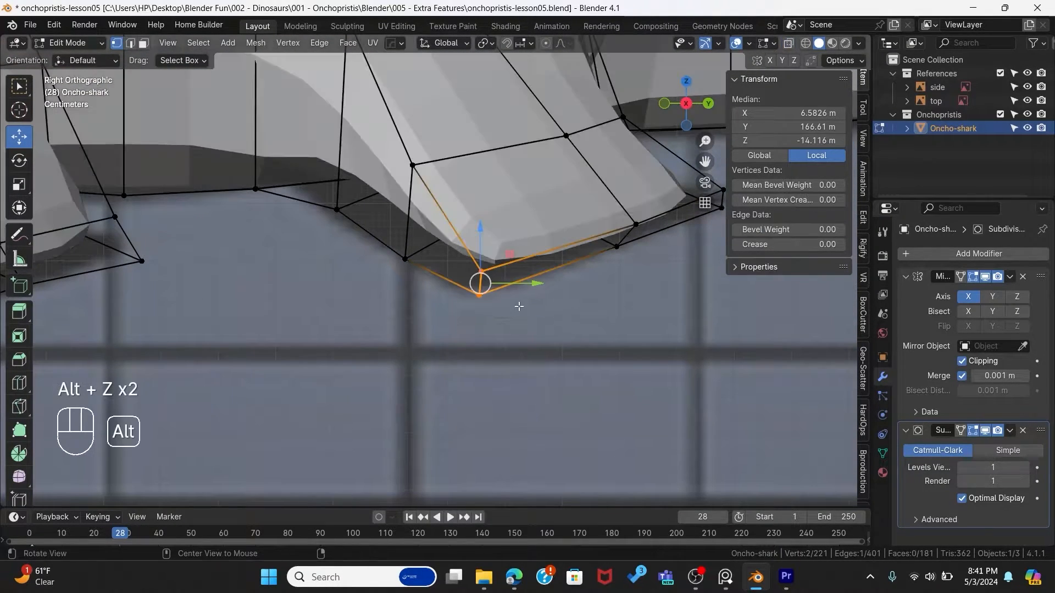
pyautogui.press('g')
pyautogui.click(516, 254)
pyautogui.press('g')
pyautogui.click(507, 280)
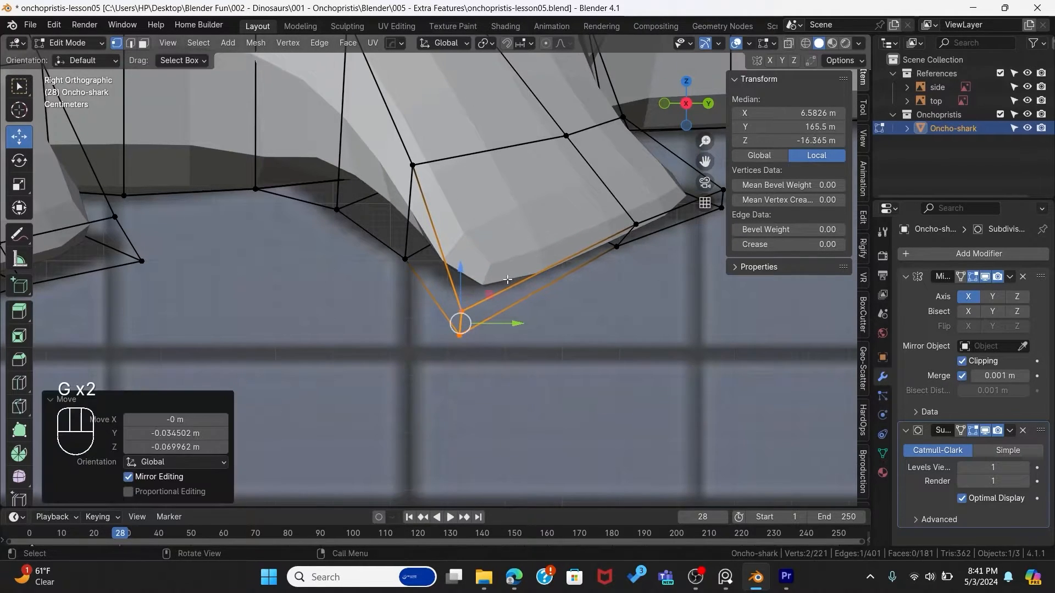
# Step: Move the two vertices midway along the pelvic fin's front edge about 0.053 m forward and 0.034 m down
pyautogui.moveTo(366, 260); pyautogui.dragTo(366, 260)
pyautogui.press('g')
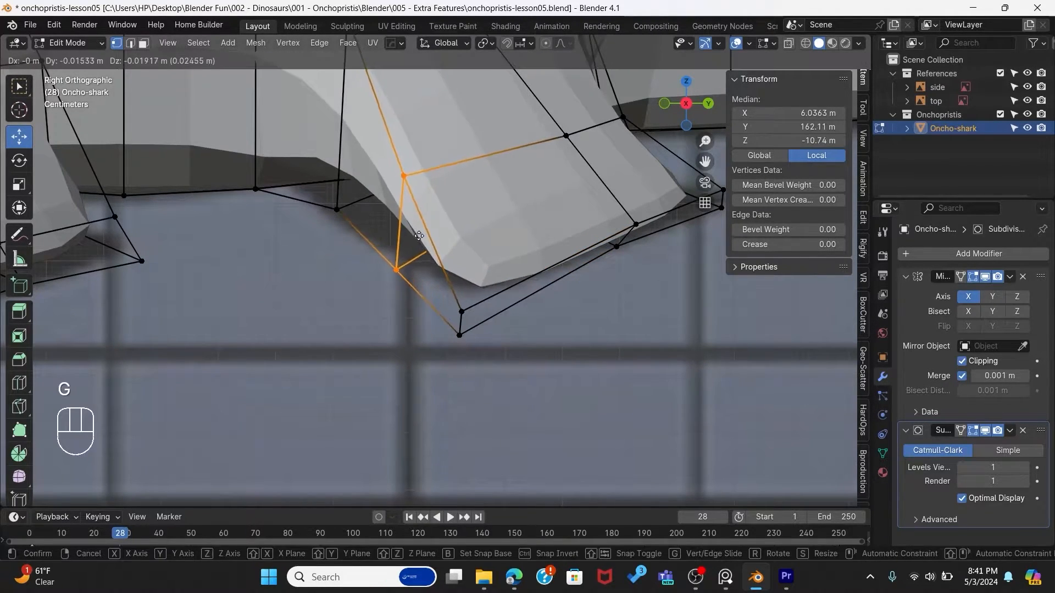
pyautogui.click(398, 243)
pyautogui.keyDown('shift'); pyautogui.moveTo(392, 247); pyautogui.dragTo(413, 318, button='middle'); pyautogui.keyUp('shift')
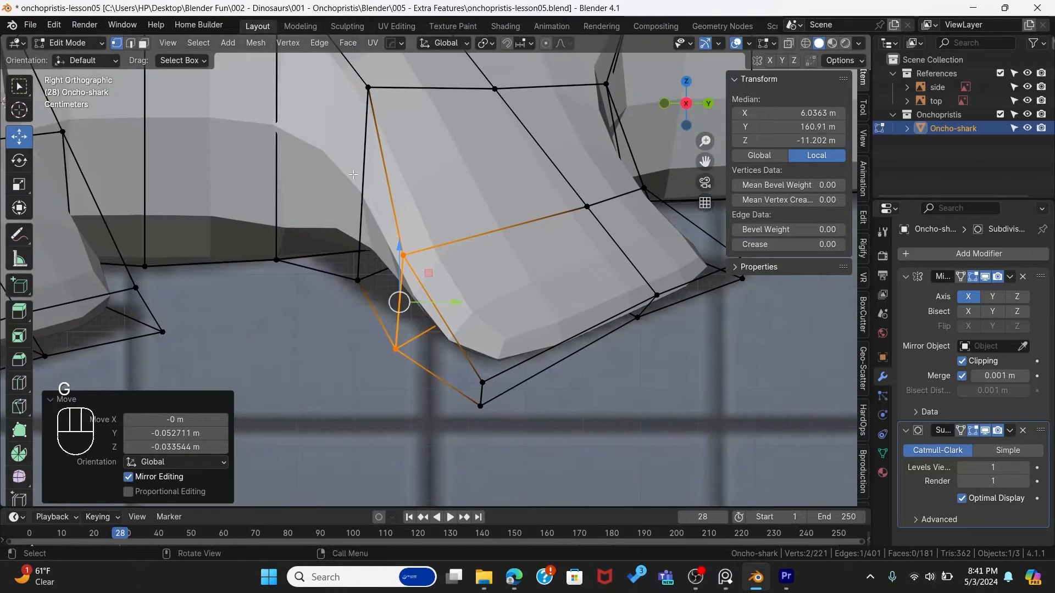
# Step: Move the lower vertex at the front root of the pelvic fin down and forward in the right orthographic view
pyautogui.moveTo(315, 296); pyautogui.dragTo(395, 278, button='middle')
pyautogui.scroll(-8, 396, 277)
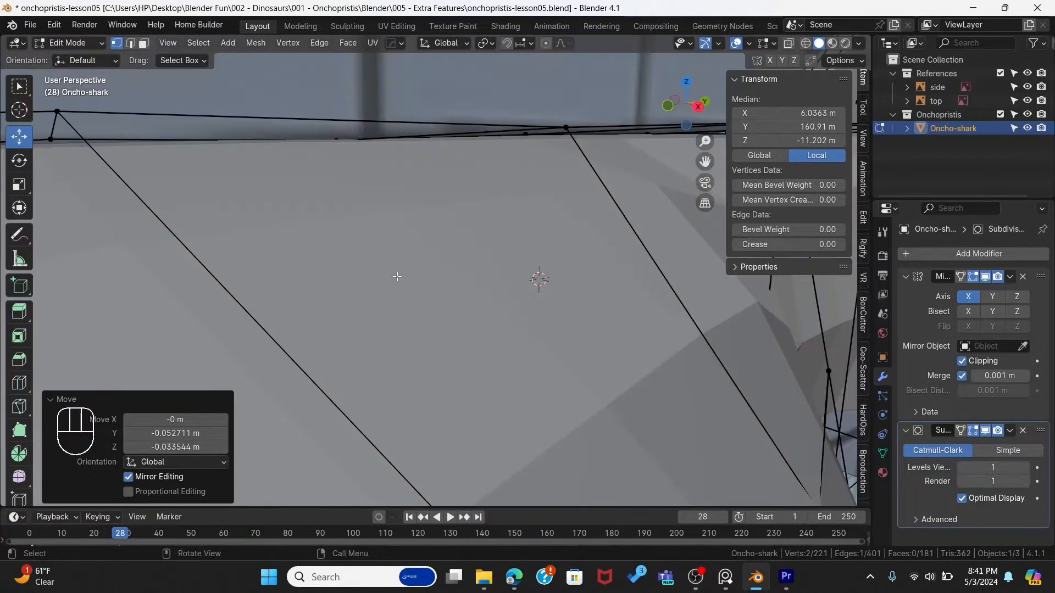
pyautogui.scroll(3, 545, 364)
pyautogui.press('KP_Decimal')
pyautogui.scroll(-5, 449, 337)
pyautogui.moveTo(451, 335); pyautogui.dragTo(384, 262, button='middle')
pyautogui.click(392, 261)
pyautogui.press('`')
pyautogui.press('g')
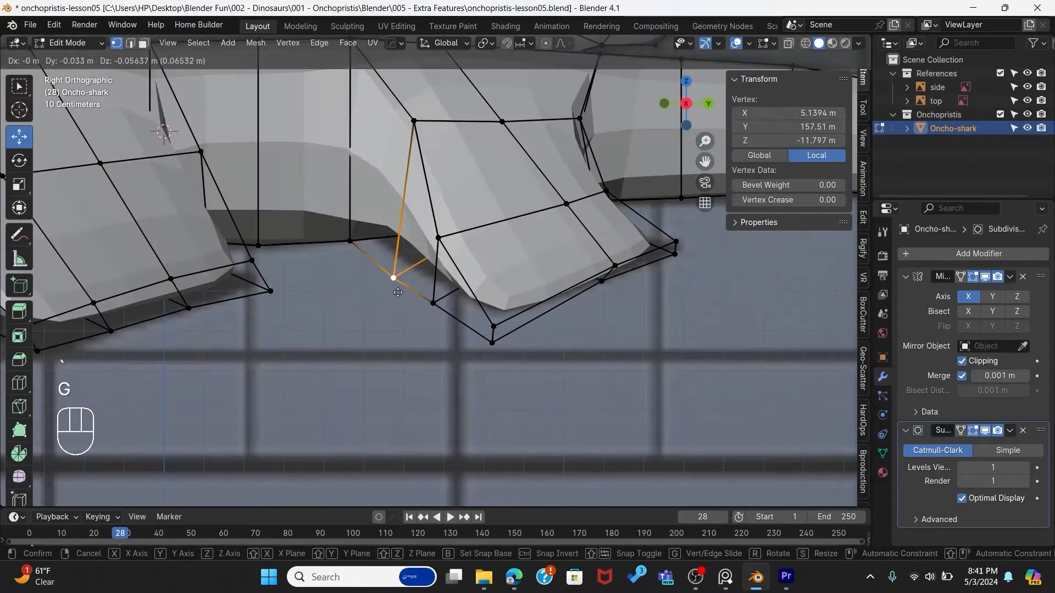
# Step: Raise the lower body vertex just ahead of the pelvic fin about 0.12 m along Z
pyautogui.press('g')
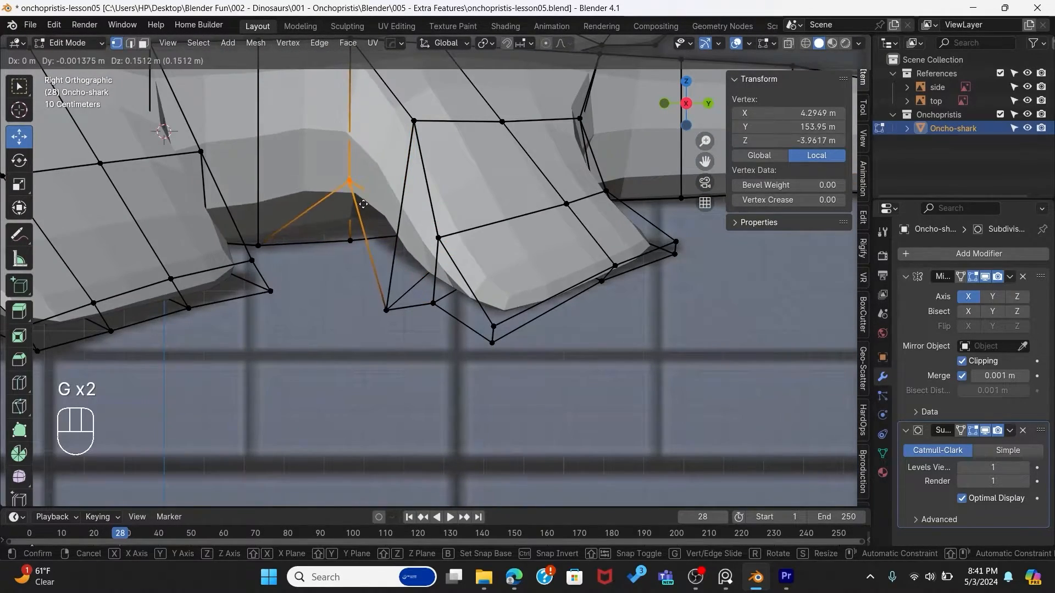
pyautogui.press('g')
pyautogui.press('z')
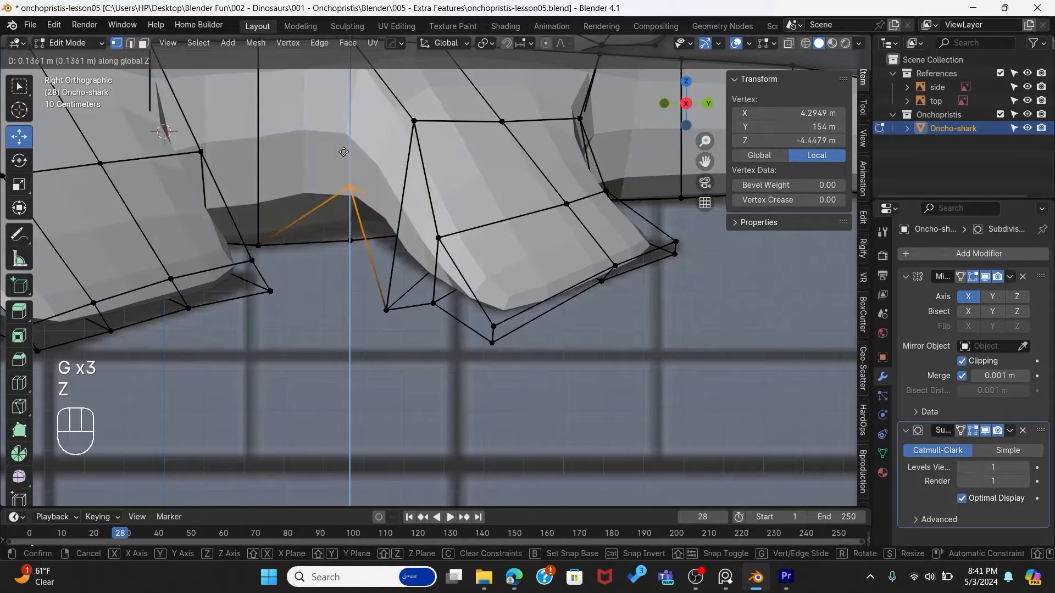
pyautogui.click(337, 159)
# Step: Move the pelvic fin's two rear tip vertices about 0.07 m back and 0.008 m up
pyautogui.keyDown('shift'); pyautogui.moveTo(337, 159); pyautogui.dragTo(283, 177, button='middle'); pyautogui.keyUp('shift')
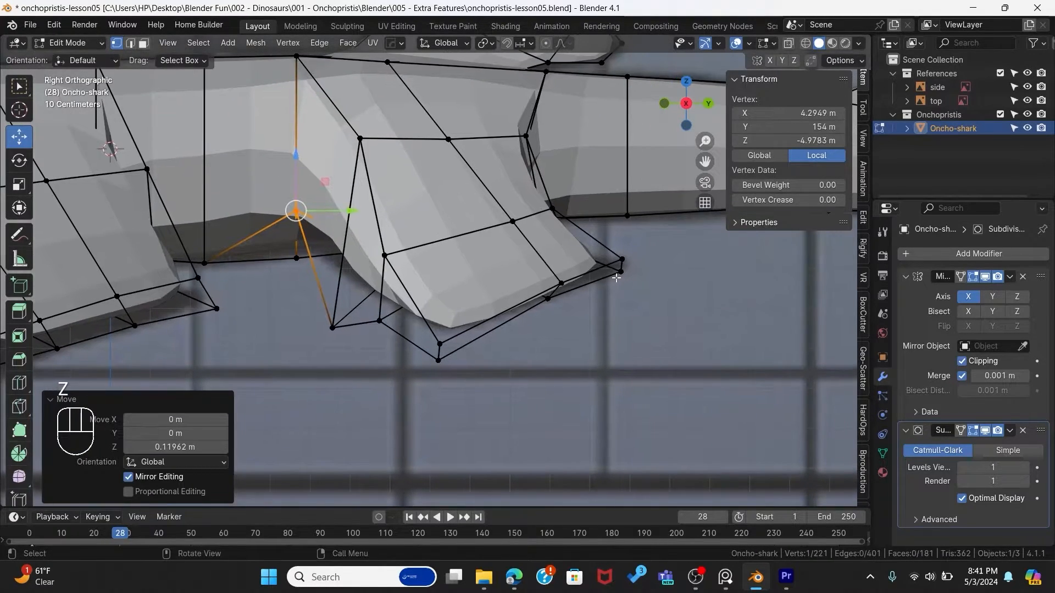
pyautogui.moveTo(593, 236); pyautogui.dragTo(647, 313)
pyautogui.press('g')
pyautogui.click(675, 316)
# Step: Raise the lower body vertex just behind the pelvic fin about 0.18 m along Z
pyautogui.keyDown('shift'); pyautogui.moveTo(627, 256); pyautogui.dragTo(340, 390, button='middle'); pyautogui.keyUp('shift')
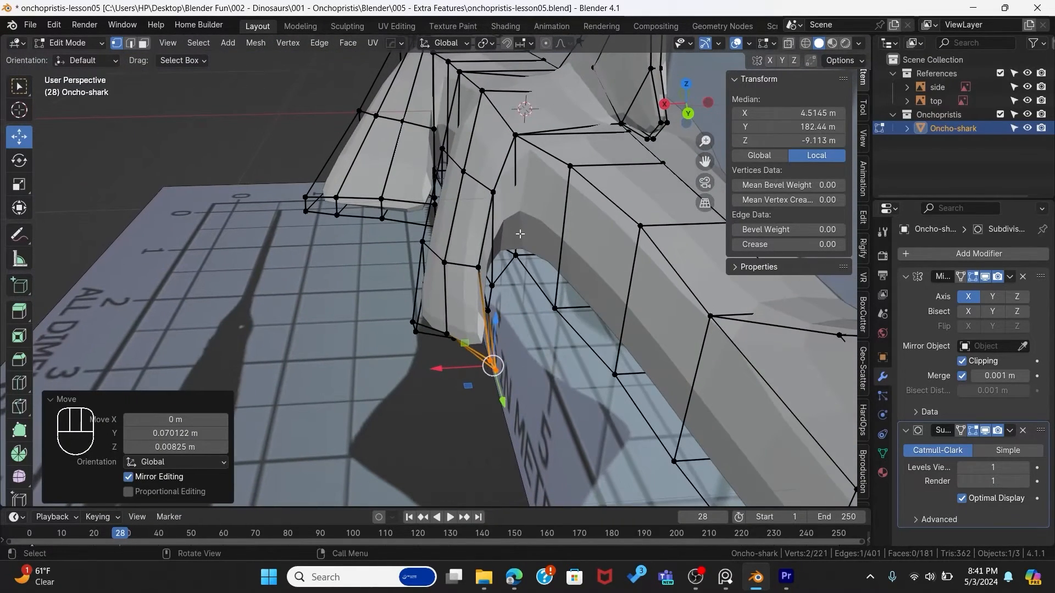
pyautogui.click(517, 254)
pyautogui.press('g')
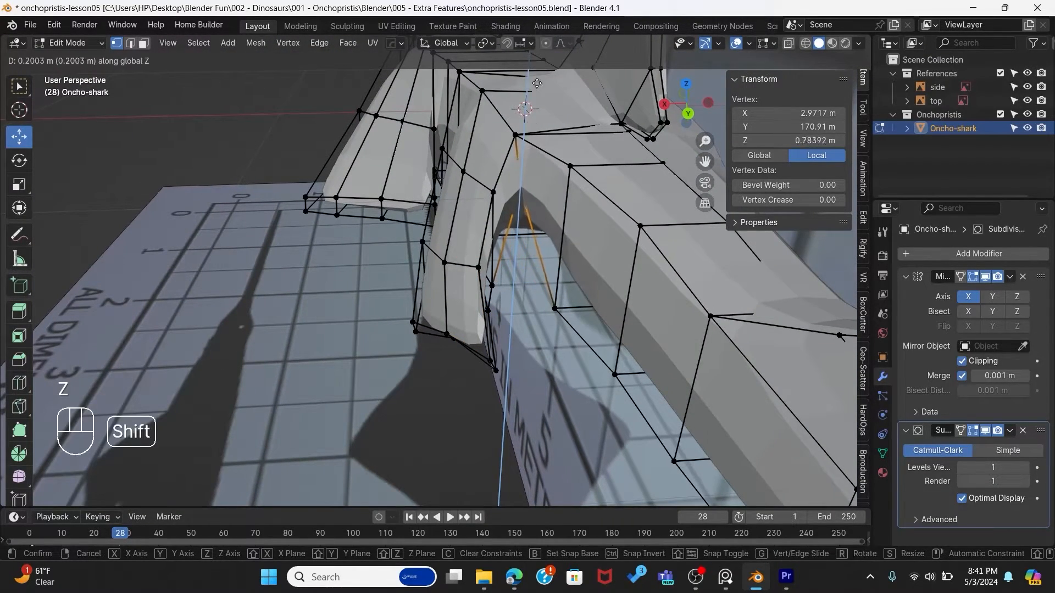
pyautogui.click(538, 77)
# Step: In right orthographic view, select the vertices along the pectoral fin's outer edge and move them slightly down and back
pyautogui.scroll(-4, 456, 264)
pyautogui.moveTo(308, 285); pyautogui.dragTo(506, 283, button='middle')
pyautogui.scroll(3, 440, 286)
pyautogui.keyDown('shift'); pyautogui.moveTo(308, 351); pyautogui.dragTo(533, 324, button='middle'); pyautogui.keyUp('shift')
pyautogui.scroll(3, 467, 335)
pyautogui.press('`')
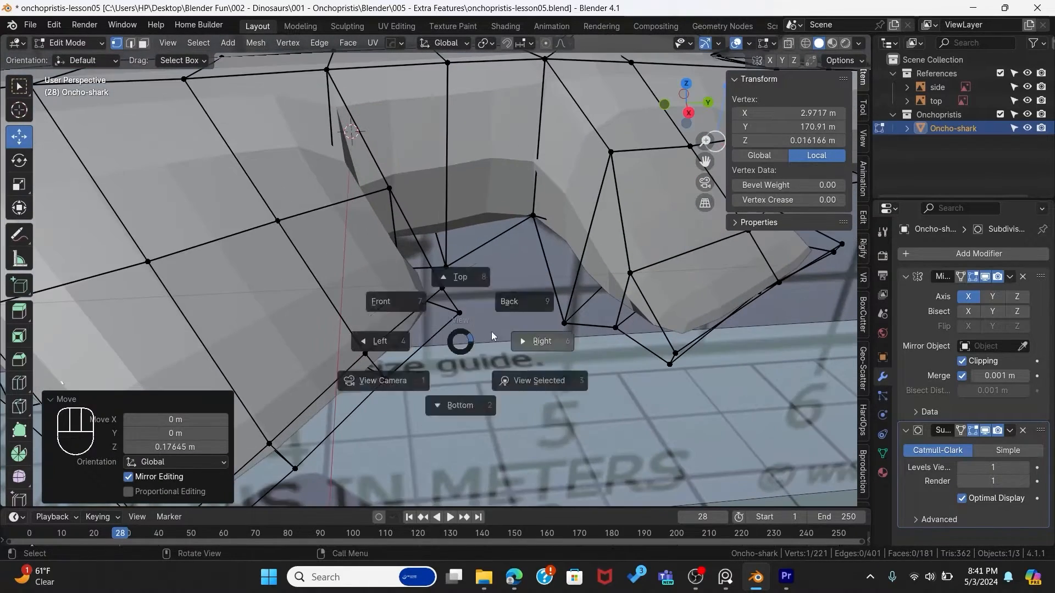
pyautogui.click(513, 341)
pyautogui.keyDown('shift'); pyautogui.moveTo(522, 270); pyautogui.dragTo(522, 317, button='middle'); pyautogui.keyUp('shift')
pyautogui.moveTo(417, 308); pyautogui.dragTo(563, 415)
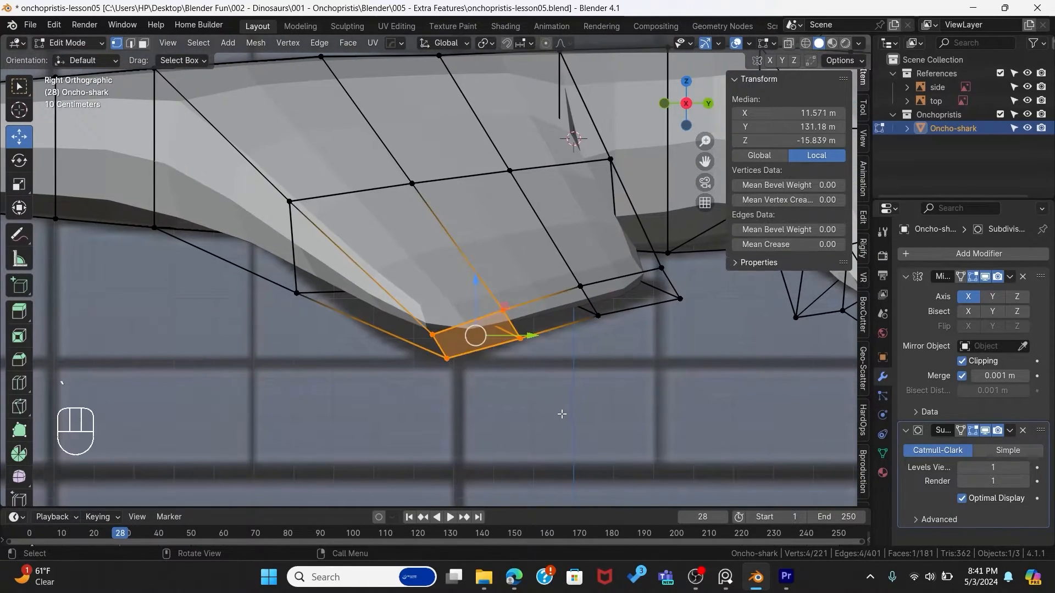
pyautogui.keyDown('shift'); pyautogui.moveTo(566, 279); pyautogui.dragTo(633, 333); pyautogui.keyUp('shift')
pyautogui.keyDown('shift'); pyautogui.moveTo(693, 365); pyautogui.dragTo(691, 362); pyautogui.keyUp('shift')
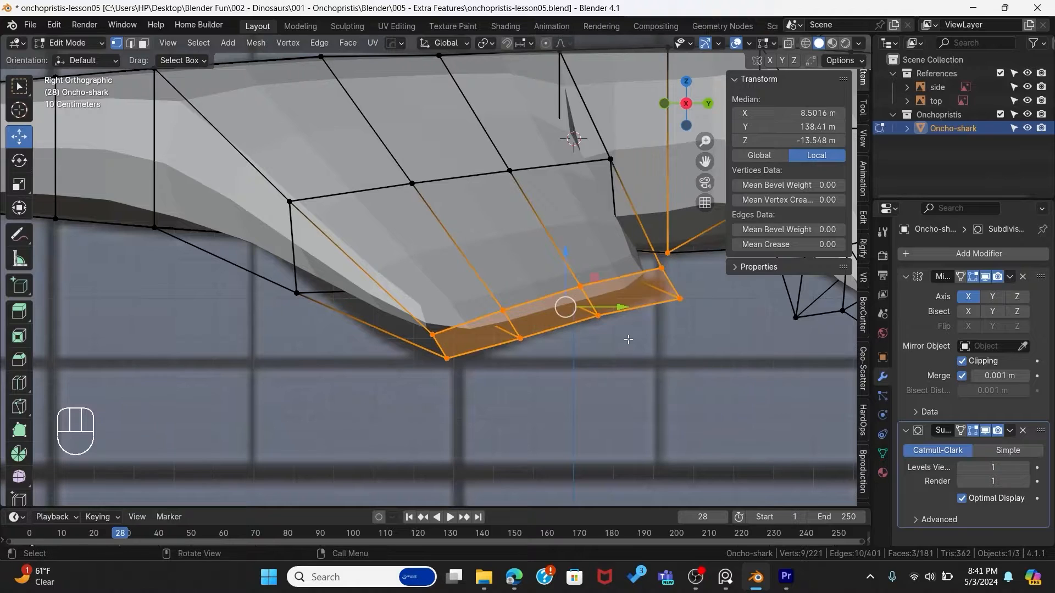
pyautogui.press('g')
pyautogui.click(564, 330)
# Step: Pull the pectoral fin's rear tip vertices about 0.05 m back and slightly up, and scale the pair closer together
pyautogui.click(671, 284)
pyautogui.press('g')
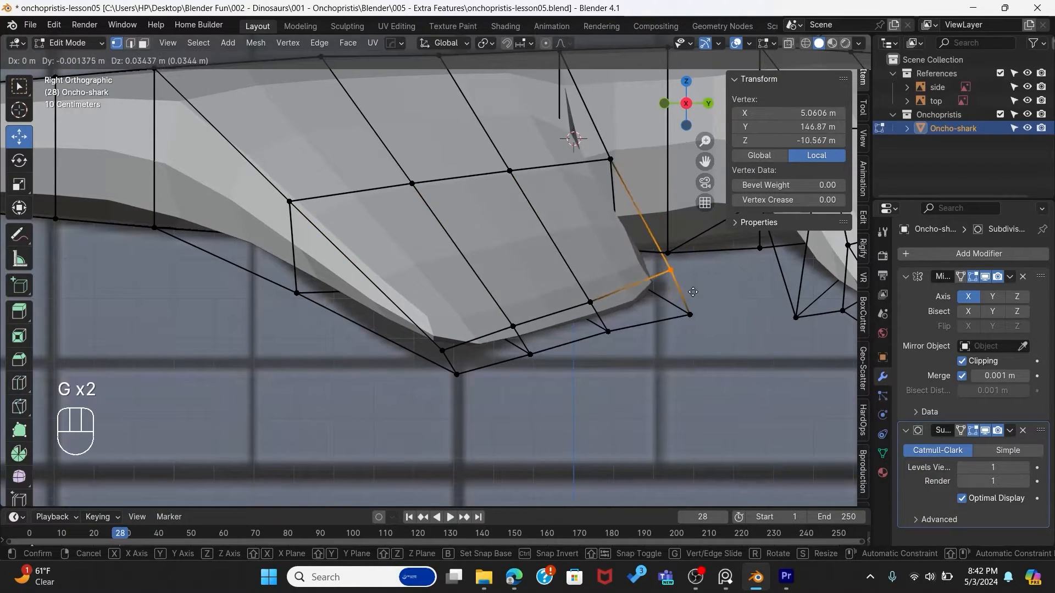
pyautogui.click(688, 293)
pyautogui.keyDown('shift'); pyautogui.click(690, 314); pyautogui.keyUp('shift')
pyautogui.press('g')
pyautogui.click(694, 294)
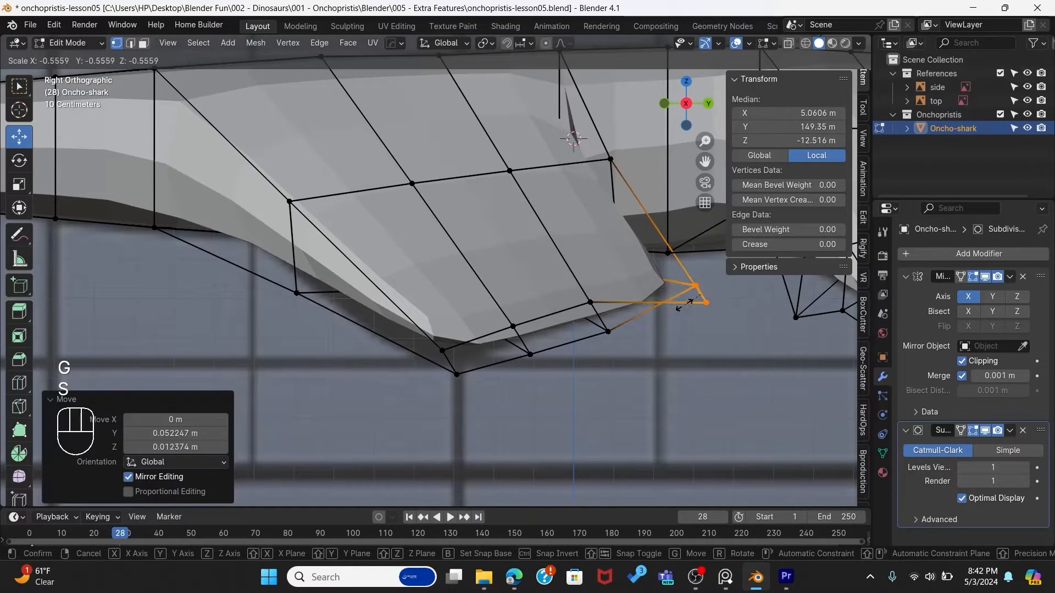
pyautogui.press('s')
pyautogui.click(721, 321)
pyautogui.press('g')
pyautogui.click(719, 324)
# Step: Move the two vertices at the pectoral fin's front tip down and slightly forward
pyautogui.moveTo(423, 336); pyautogui.dragTo(473, 422)
pyautogui.press('g')
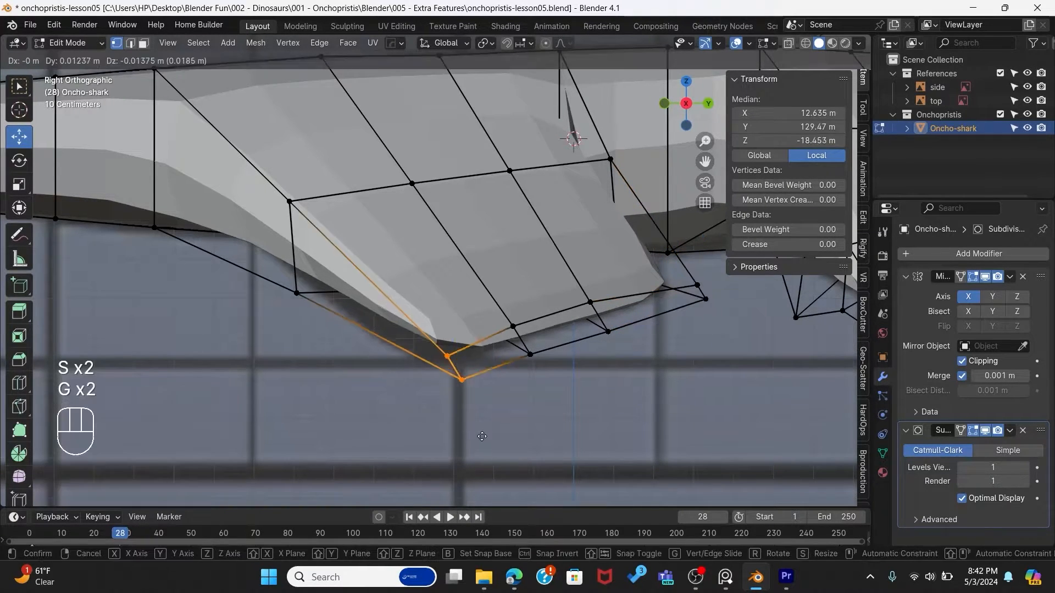
pyautogui.click(459, 455)
# Step: Move the lower vertex at the front root of the pectoral fin forward and slightly up
pyautogui.keyDown('shift'); pyautogui.moveTo(459, 454); pyautogui.dragTo(591, 493, button='middle'); pyautogui.keyUp('shift')
pyautogui.hotkey('alt', 'z')
pyautogui.hotkey('alt', 'z')
pyautogui.click(429, 331)
pyautogui.press('g')
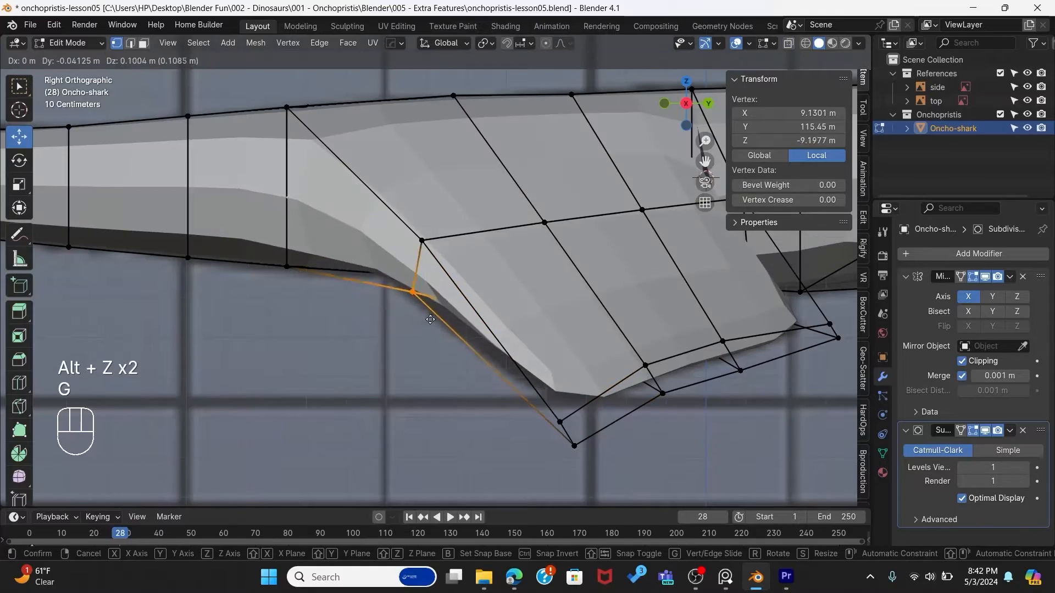
pyautogui.click(394, 335)
# Step: Select the three underside vertices where the pectoral fin joins the body and raise them about 0.046 m along Z
pyautogui.moveTo(394, 335)
pyautogui.mouseDown(button='middle')
pyautogui.moveTo(431, 306)
pyautogui.moveTo(384, 348)
pyautogui.mouseUp(button='middle')
pyautogui.hotkey('alt', 'z')
pyautogui.moveTo(565, 336); pyautogui.dragTo(529, 424, button='middle')
pyautogui.click(431, 285)
pyautogui.keyDown('shift'); pyautogui.click(437, 368); pyautogui.keyUp('shift')
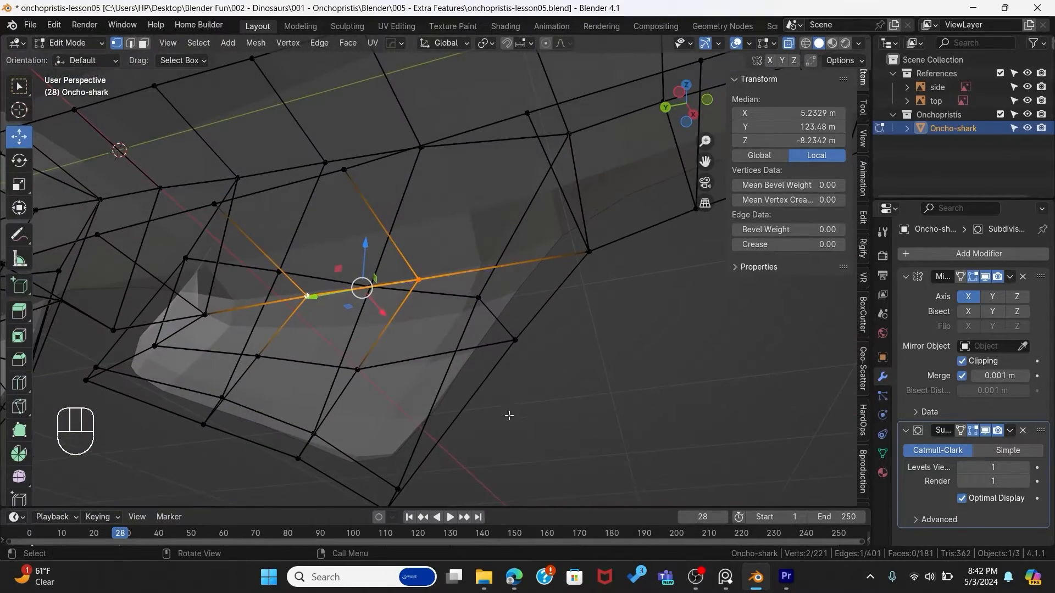
pyautogui.moveTo(331, 357); pyautogui.dragTo(438, 362, button='middle')
pyautogui.press('g')
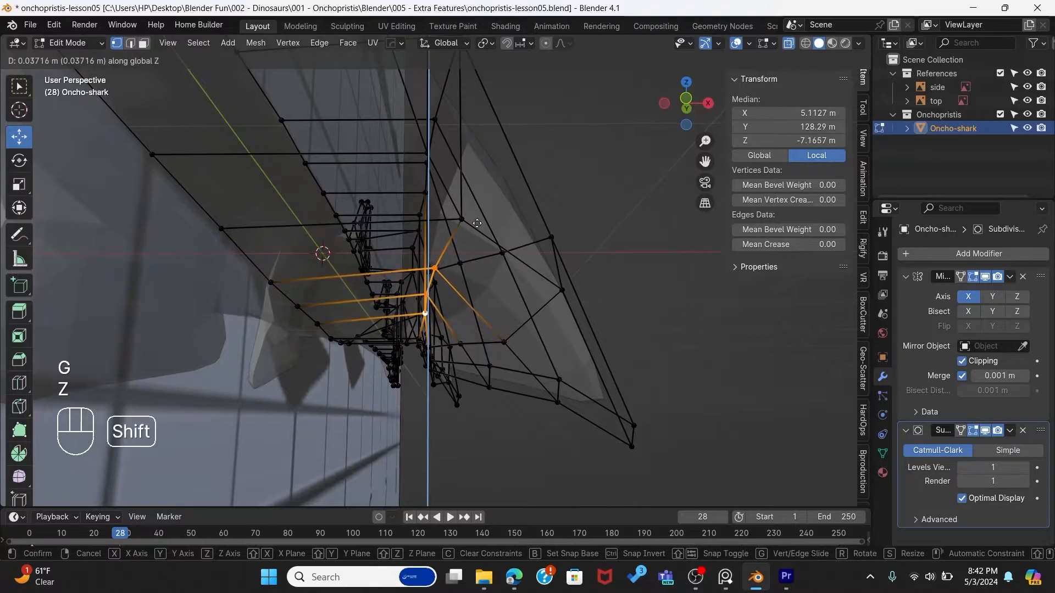
pyautogui.click(481, 216)
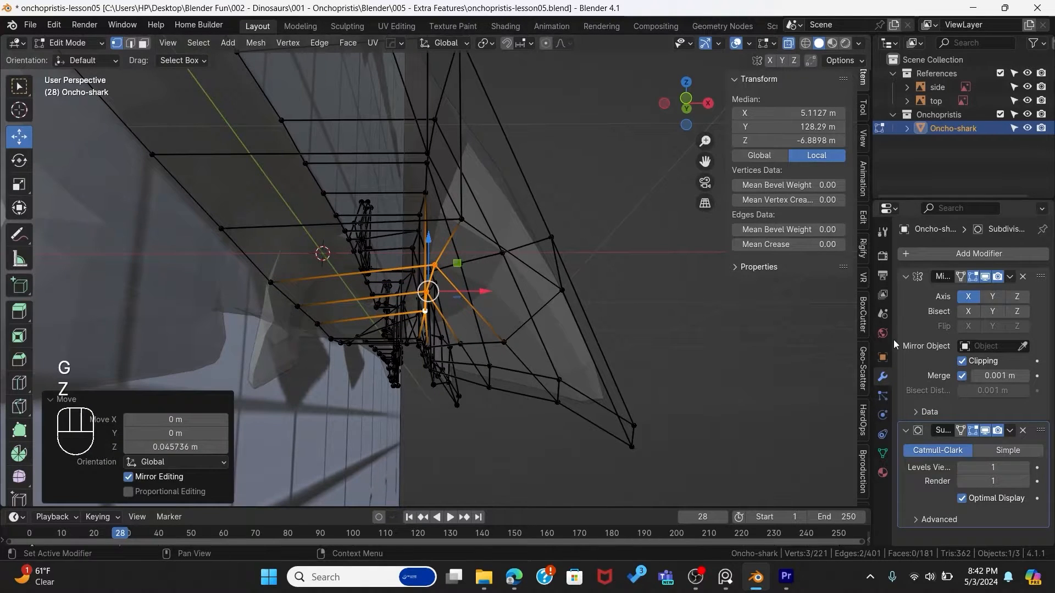
# Step: Turn X-ray off and raise the same three pectoral fin root vertices further along Z
pyautogui.click(788, 44)
pyautogui.moveTo(462, 307); pyautogui.dragTo(453, 338, button='middle')
pyautogui.press('f')
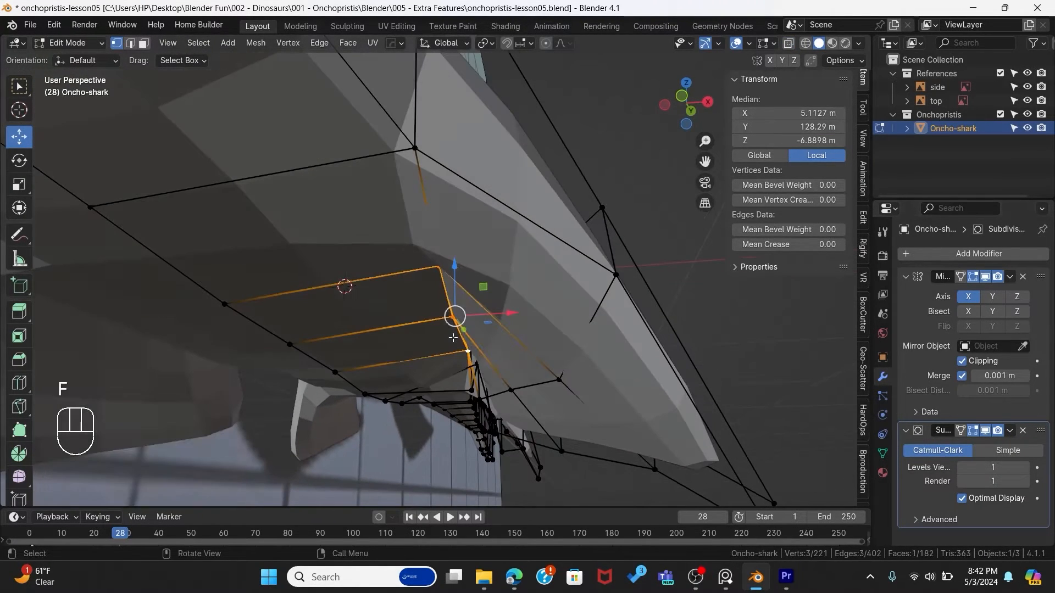
pyautogui.press('g')
pyautogui.press('z')
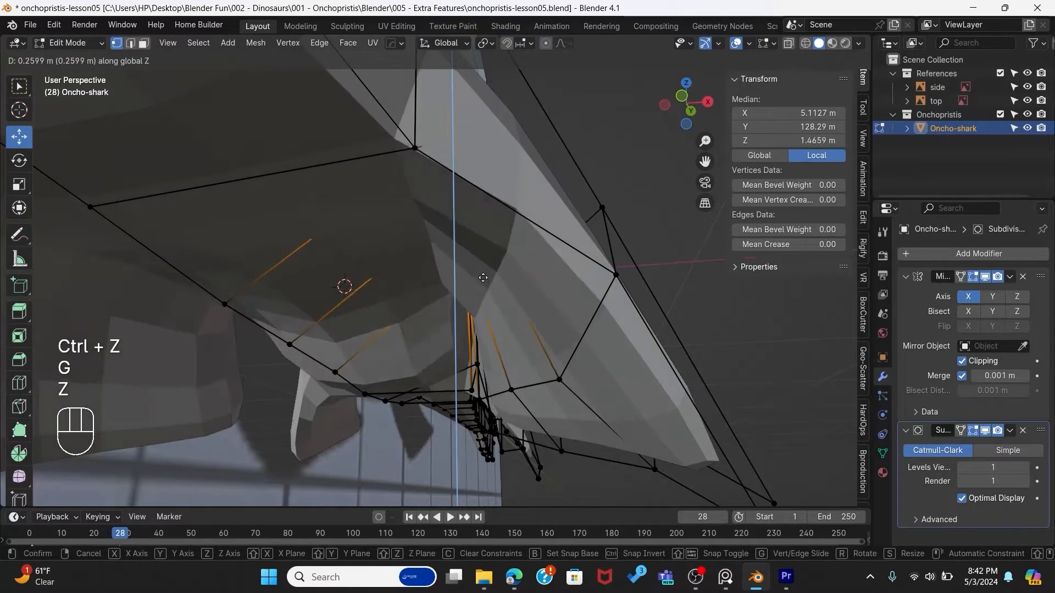
pyautogui.click(468, 297)
# Step: Select the two belly centreline vertices between the pectoral and pelvic fins and raise them along Z
pyautogui.moveTo(468, 297); pyautogui.dragTo(621, 308, button='middle')
pyautogui.click(604, 259)
pyautogui.moveTo(604, 259); pyautogui.dragTo(632, 352, button='middle')
pyautogui.keyDown('shift'); pyautogui.moveTo(631, 352); pyautogui.dragTo(416, 372, button='middle'); pyautogui.keyUp('shift')
pyautogui.moveTo(417, 372); pyautogui.dragTo(554, 298, button='middle')
pyautogui.keyDown('shift'); pyautogui.click(522, 295); pyautogui.keyUp('shift')
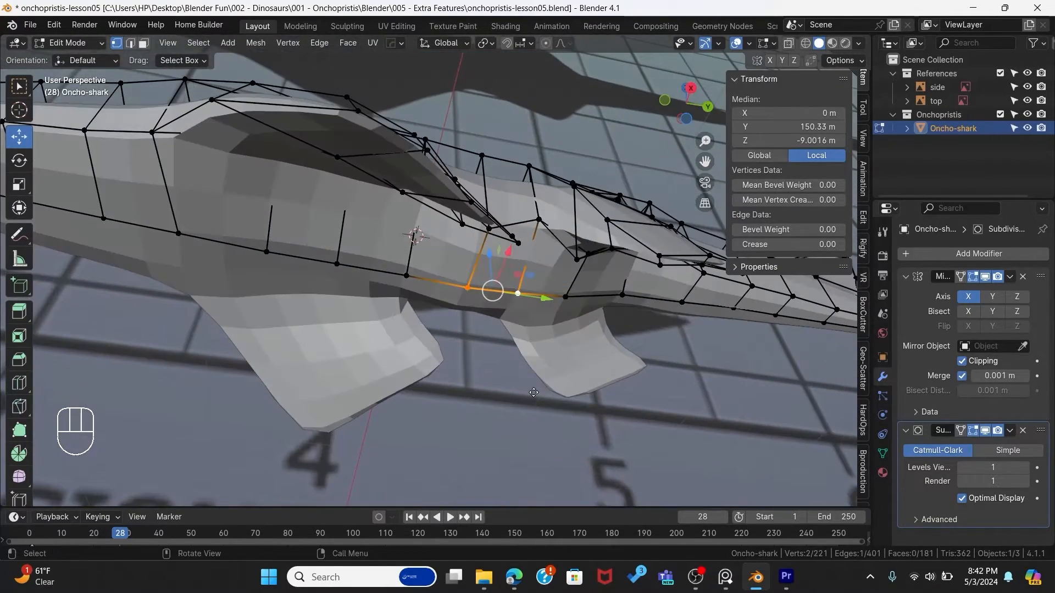
pyautogui.press('g')
pyautogui.press('z')
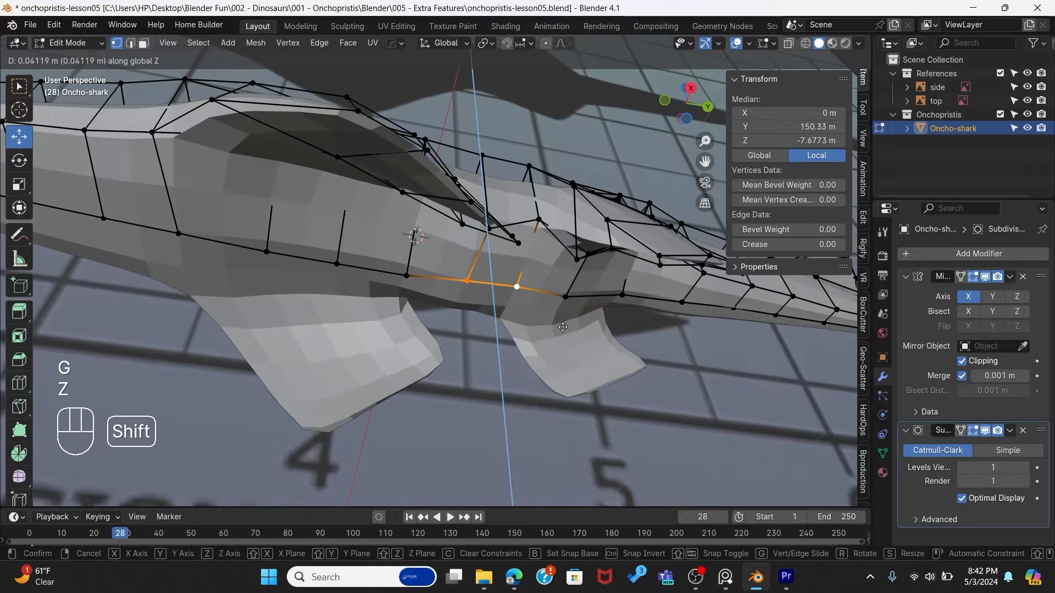
pyautogui.click(558, 298)
# Step: Raise the belly centreline vertices directly behind and ahead of that pair along Z, the front one by about 0.016 m
pyautogui.click(565, 297)
pyautogui.press('g')
pyautogui.press('z')
pyautogui.click(579, 394)
pyautogui.click(407, 276)
pyautogui.press('g')
pyautogui.press('z')
pyautogui.click(417, 335)
# Step: Turn X-ray on and insert one centred edge loop around the base of the rear dorsal fin
pyautogui.scroll(-4, 417, 335)
pyautogui.press('KP_3')
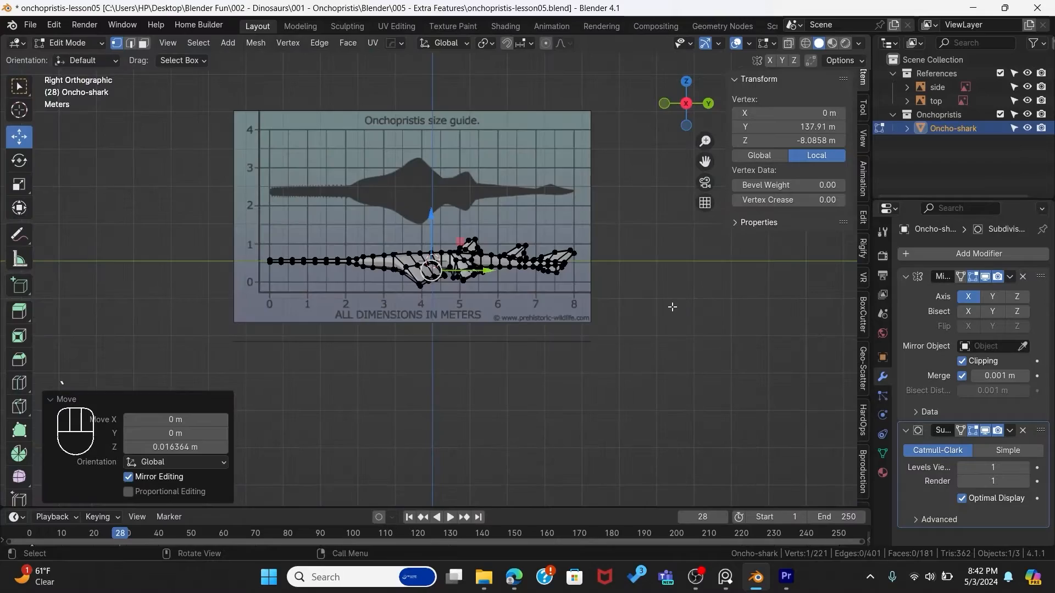
pyautogui.scroll(5, 354, 322)
pyautogui.scroll(3, 338, 326)
pyautogui.keyDown('shift'); pyautogui.moveTo(354, 322); pyautogui.dragTo(314, 367, button='middle'); pyautogui.keyUp('shift')
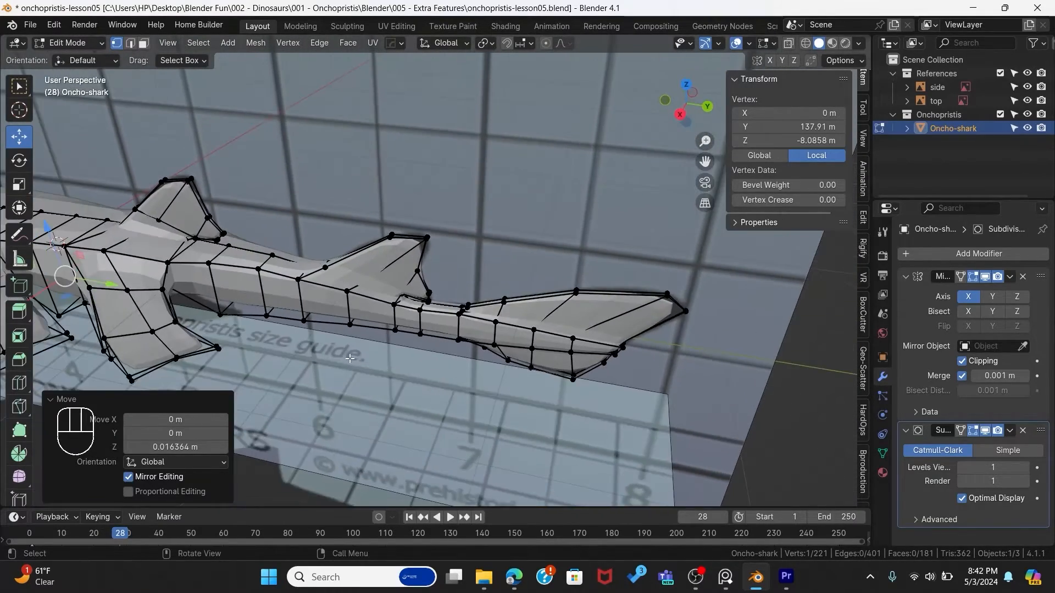
pyautogui.scroll(4, 351, 346)
pyautogui.keyDown('shift'); pyautogui.moveTo(373, 332); pyautogui.dragTo(436, 240, button='middle'); pyautogui.keyUp('shift')
pyautogui.hotkey('alt', 'z')
pyautogui.scroll(3, 480, 245)
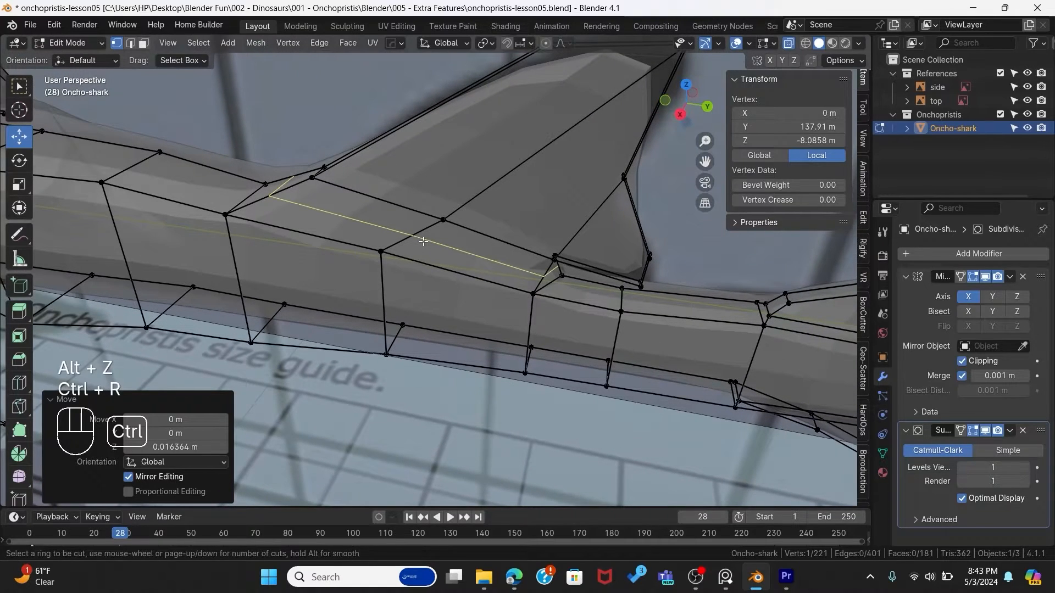
pyautogui.click(423, 241)
pyautogui.rightClick(423, 247)
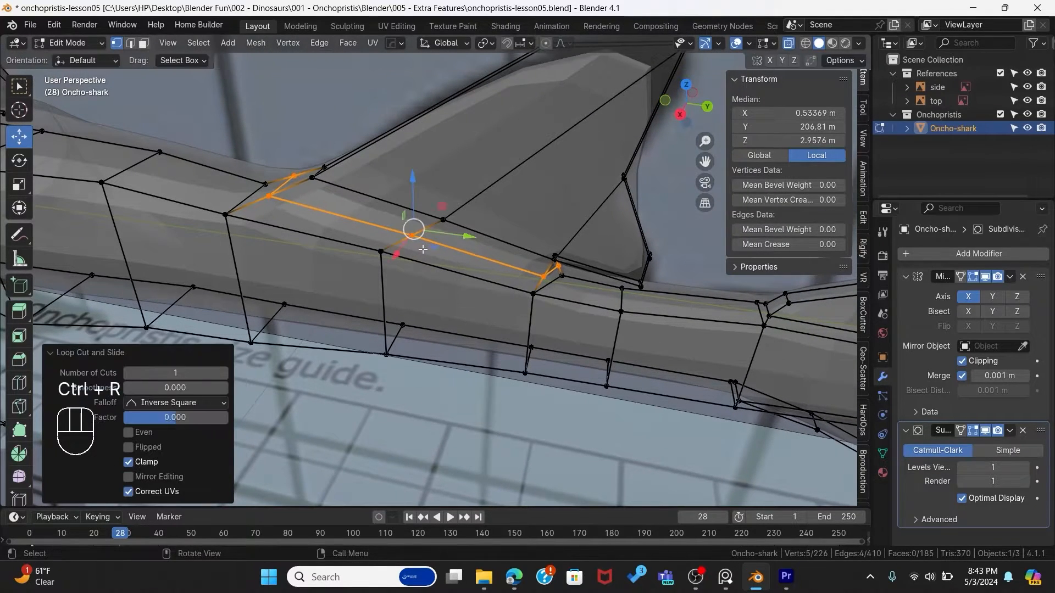
# Step: Try to move the new edge loop at the rear dorsal fin's base inward along X
pyautogui.moveTo(397, 274); pyautogui.dragTo(508, 297, button='middle')
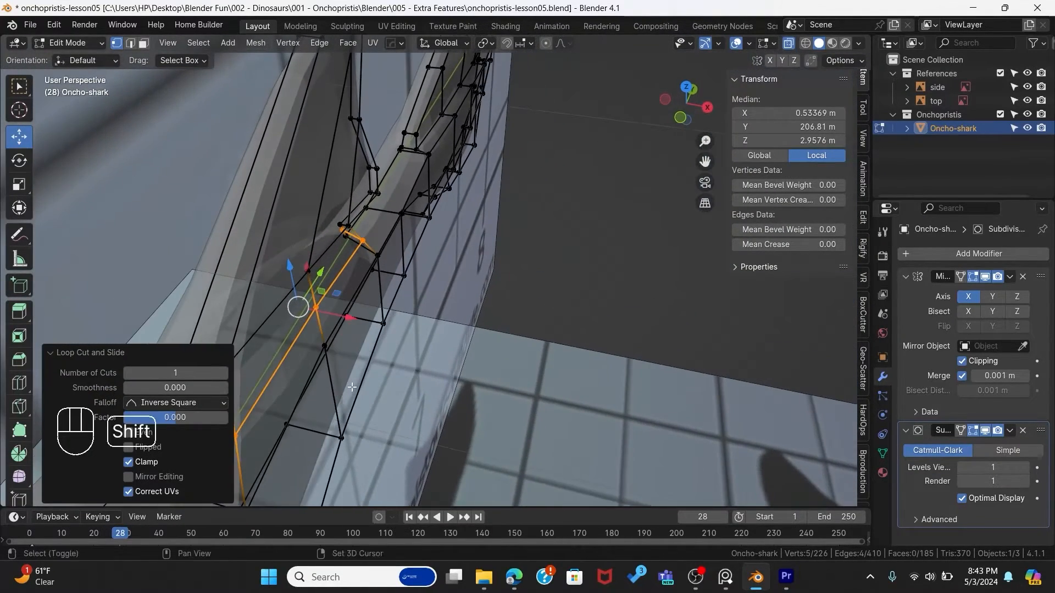
pyautogui.keyDown('shift'); pyautogui.moveTo(349, 339); pyautogui.dragTo(493, 267, button='middle'); pyautogui.keyUp('shift')
pyautogui.moveTo(504, 244); pyautogui.dragTo(490, 246)
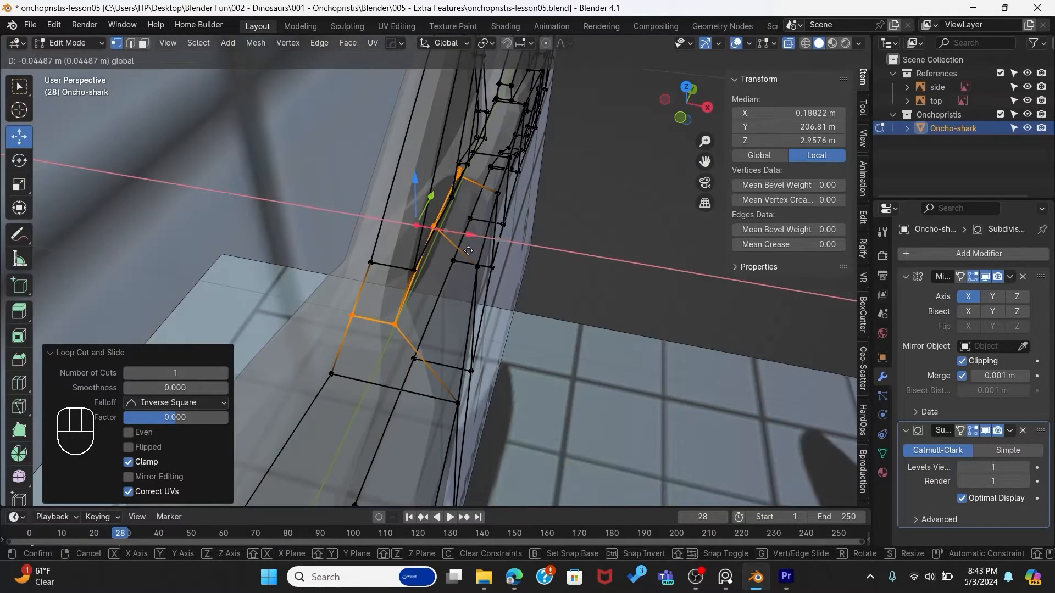
pyautogui.moveTo(468, 250); pyautogui.dragTo(468, 251)
pyautogui.moveTo(428, 189); pyautogui.dragTo(435, 215)
pyautogui.moveTo(435, 214); pyautogui.dragTo(305, 238, button='middle')
pyautogui.moveTo(433, 316); pyautogui.dragTo(490, 358, button='middle')
pyautogui.hotkey('ctrl', 'z')
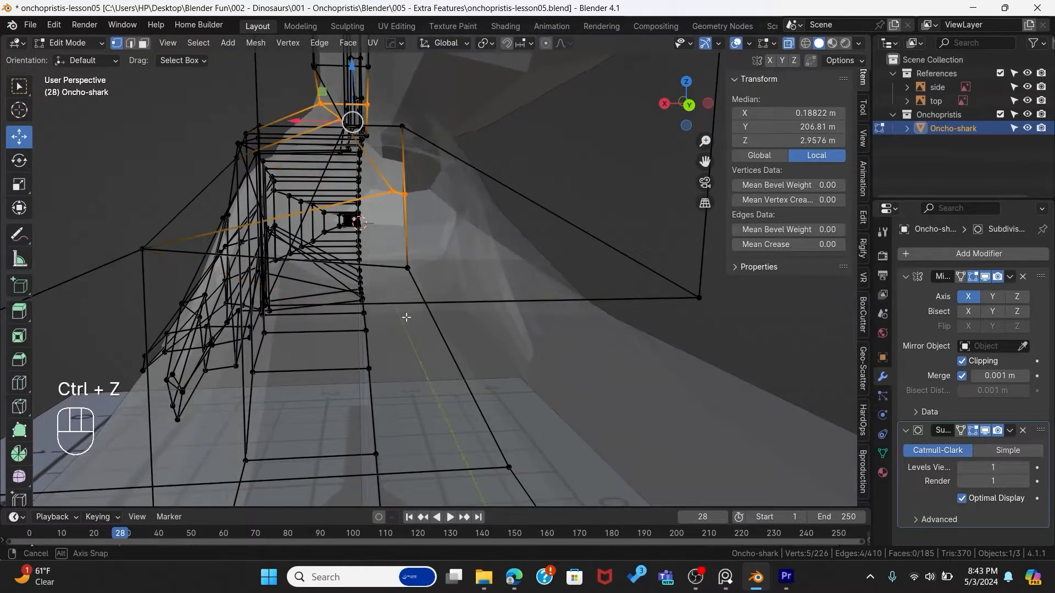
pyautogui.moveTo(400, 308); pyautogui.dragTo(424, 337, button='middle')
pyautogui.moveTo(478, 312); pyautogui.dragTo(540, 297, button='middle')
pyautogui.hotkey('ctrl', 'z')
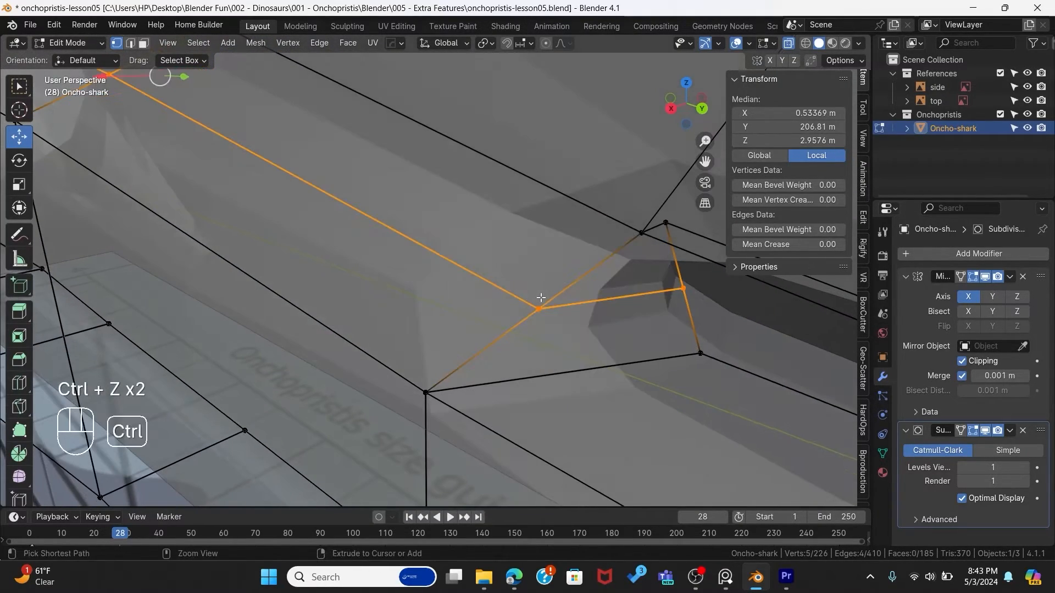
# Step: Select the loop's three side vertices beside the rear dorsal fin and move them inward about -0.024 m along X
pyautogui.moveTo(588, 341); pyautogui.dragTo(589, 343)
pyautogui.scroll(-5, 371, 313)
pyautogui.moveTo(369, 313); pyautogui.dragTo(395, 298, button='middle')
pyautogui.keyDown('shift'); pyautogui.moveTo(324, 266); pyautogui.dragTo(375, 304); pyautogui.keyUp('shift')
pyautogui.scroll(-3, 307, 322)
pyautogui.moveTo(306, 323); pyautogui.dragTo(243, 329, button='middle')
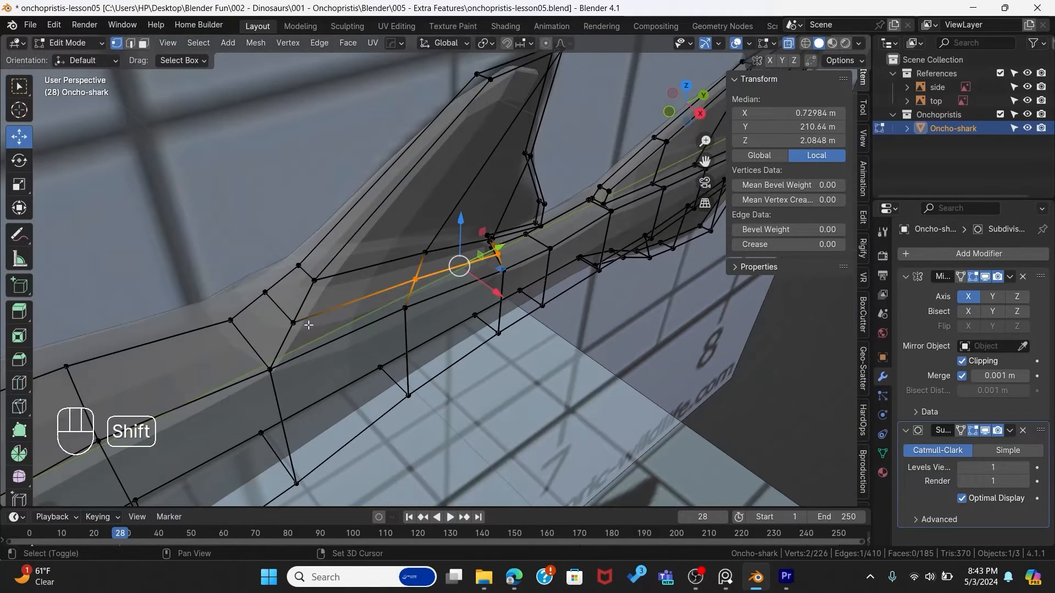
pyautogui.keyDown('shift'); pyautogui.moveTo(301, 326); pyautogui.dragTo(301, 326); pyautogui.keyUp('shift')
pyautogui.press('g')
pyautogui.press('x')
pyautogui.click(353, 356)
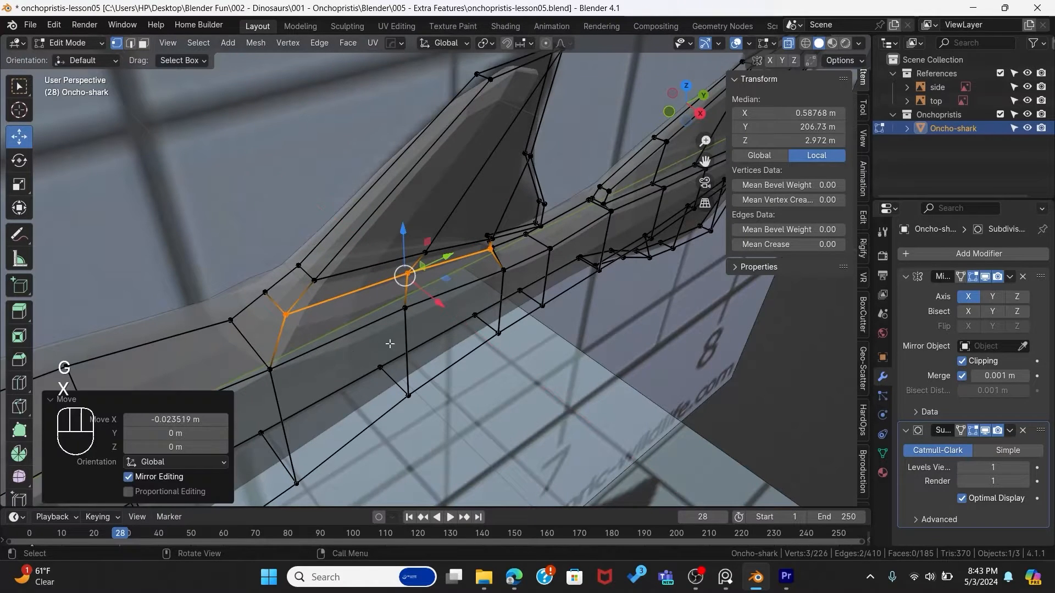
# Step: Deselect the rearmost of the three vertices and move the remaining two further inward along X
pyautogui.rightClick(492, 247)
pyautogui.moveTo(368, 348); pyautogui.dragTo(473, 273, button='middle')
pyautogui.press('g')
pyautogui.press('x')
pyautogui.click(353, 317)
# Step: Select the four edges of the loop around the rear dorsal fin's base and lower them along Z
pyautogui.press('2')
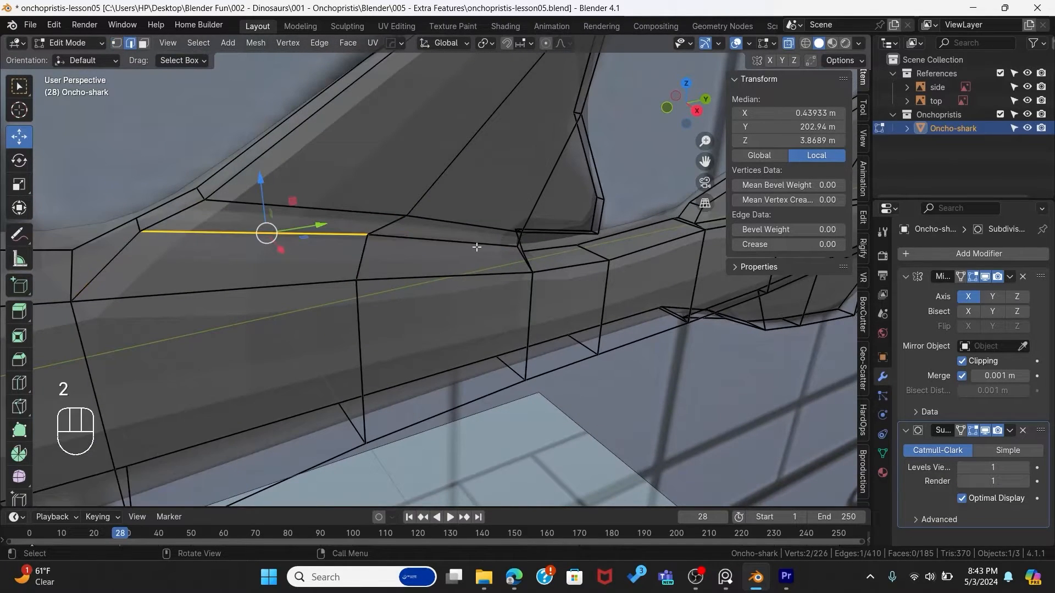
pyautogui.moveTo(139, 225); pyautogui.dragTo(487, 256, button='middle')
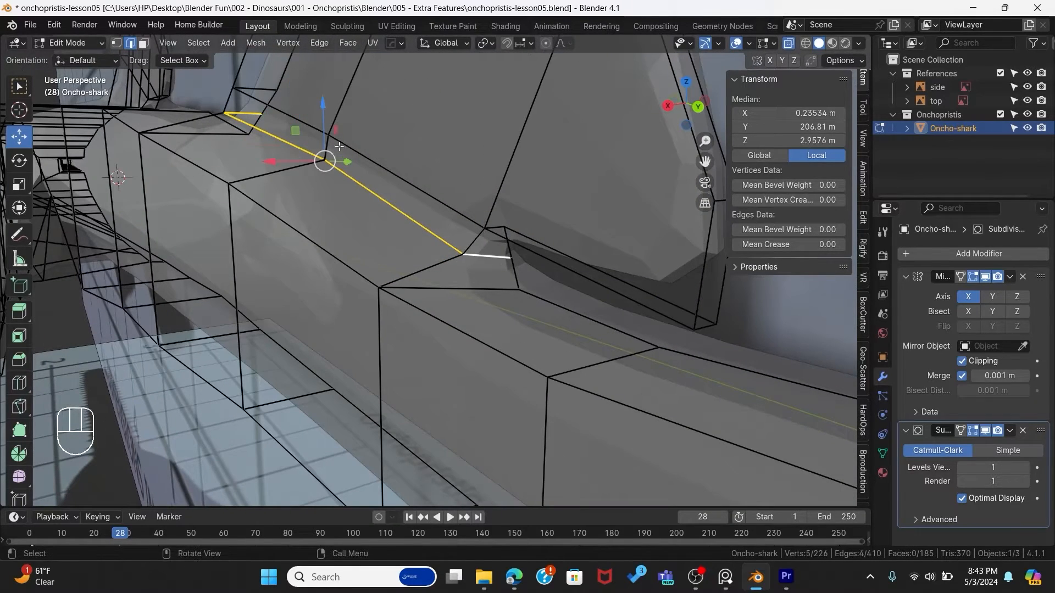
pyautogui.press('g')
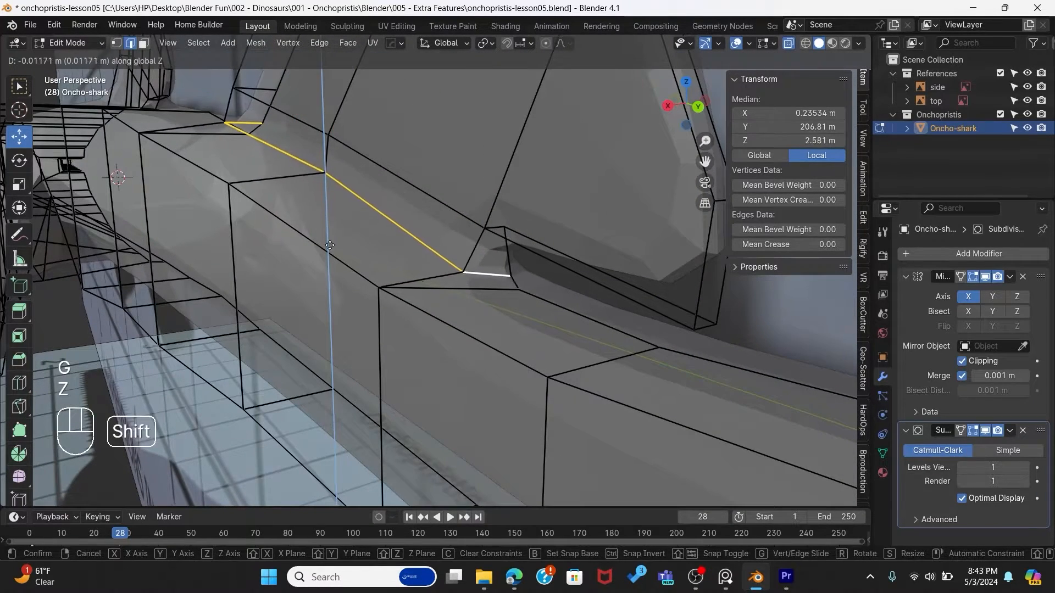
pyautogui.click(328, 271)
# Step: Lower a single vertex of the rear dorsal fin's loop slightly along Z and return to Object Mode
pyautogui.moveTo(379, 266); pyautogui.dragTo(421, 276, button='middle')
pyautogui.press('1')
pyautogui.click(276, 176)
pyautogui.moveTo(269, 138); pyautogui.dragTo(270, 156)
pyautogui.scroll(-6, 270, 242)
pyautogui.press('Tab')
pyautogui.scroll(-9, 419, 324)
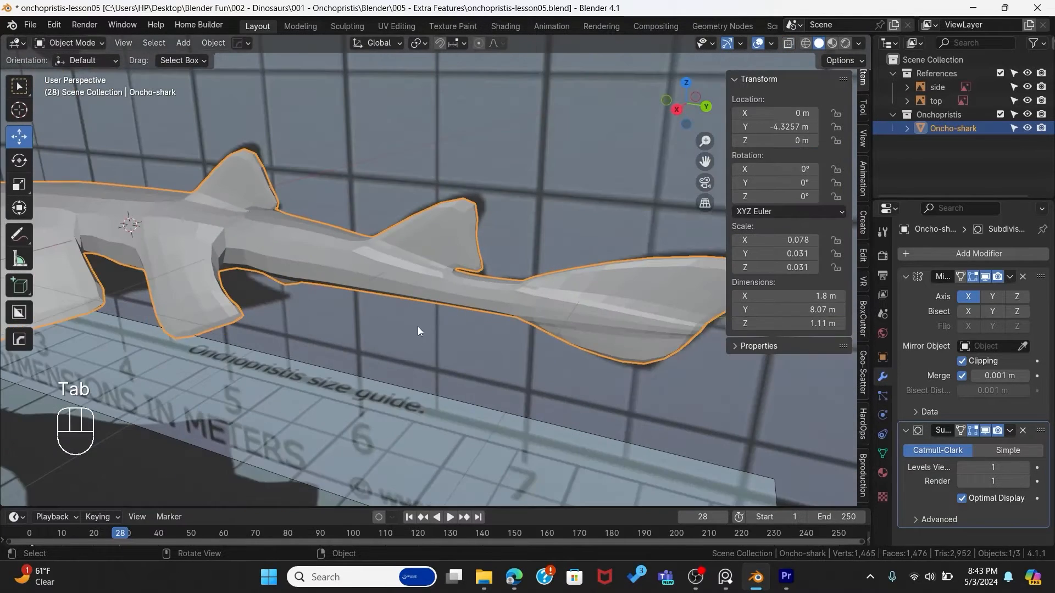
pyautogui.scroll(4, 470, 335)
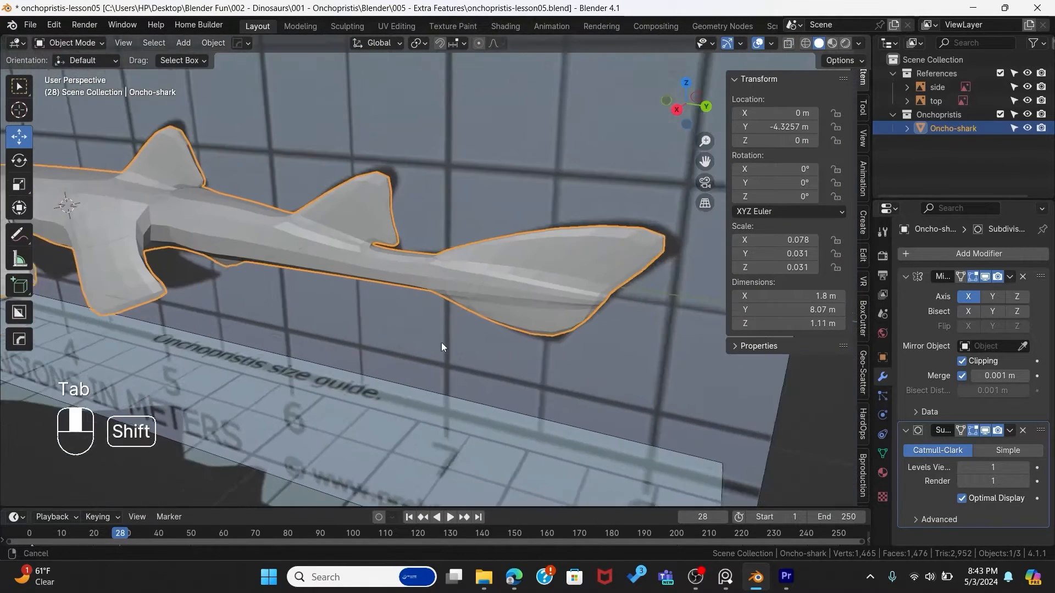
# Step: Enter Edit Mode with X-ray on and select the four narrow faces along the upper ridge of the tail stem
pyautogui.keyDown('shift'); pyautogui.moveTo(453, 348); pyautogui.dragTo(431, 338, button='middle'); pyautogui.keyUp('shift')
pyautogui.press('Tab')
pyautogui.scroll(5, 462, 221)
pyautogui.moveTo(462, 226); pyautogui.dragTo(496, 320, button='middle')
pyautogui.hotkey('alt', 'z')
pyautogui.press('3')
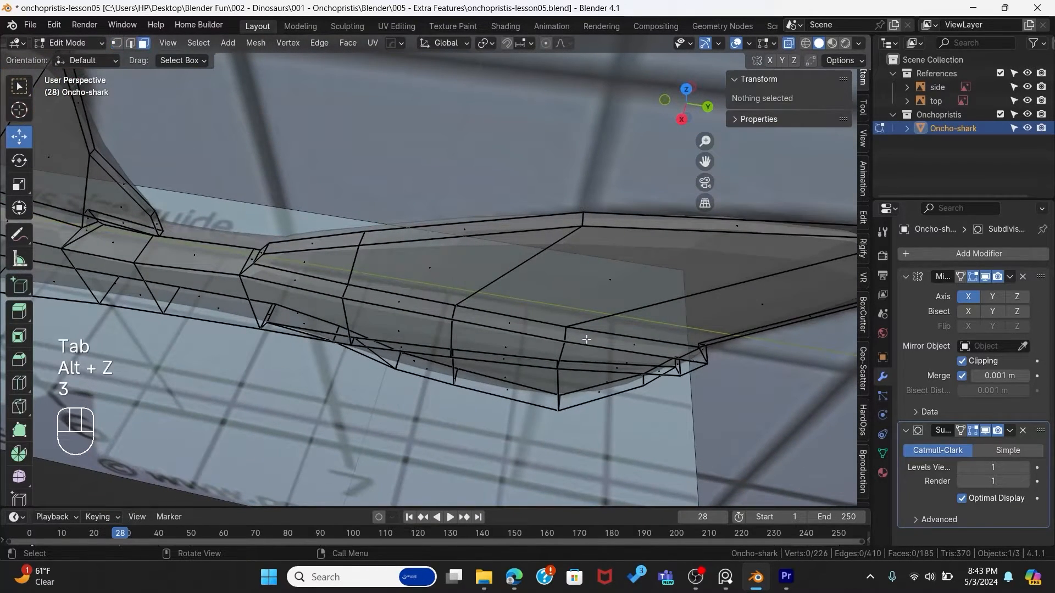
pyautogui.click(514, 325)
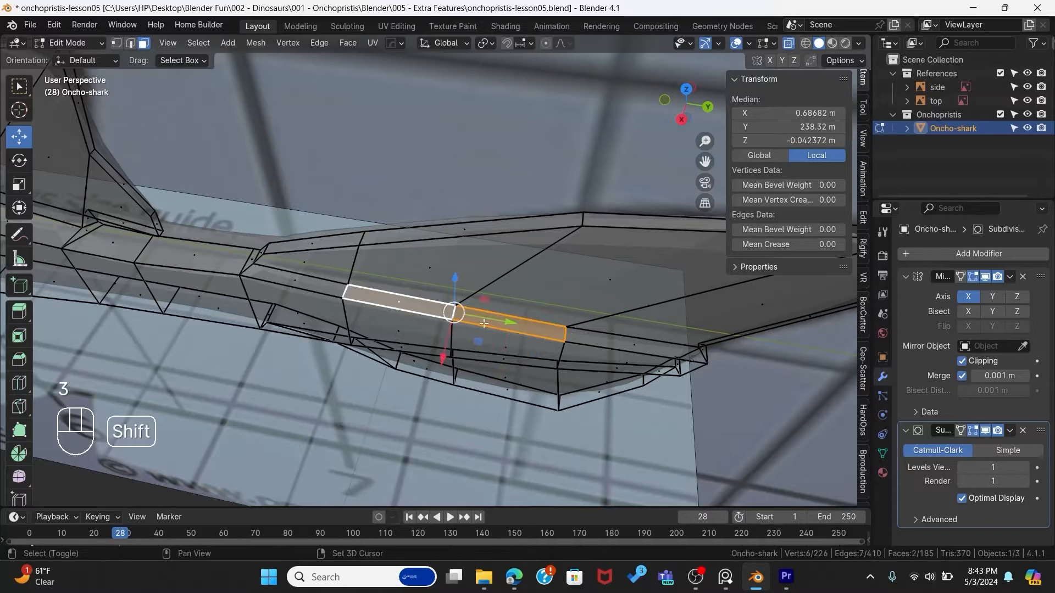
pyautogui.keyDown('shift'); pyautogui.click(629, 343); pyautogui.keyUp('shift')
pyautogui.keyDown('shift'); pyautogui.click(292, 280); pyautogui.keyUp('shift')
# Step: Add the four narrow faces along the lower ridge of the tail to the selection
pyautogui.moveTo(292, 280); pyautogui.dragTo(418, 292, button='middle')
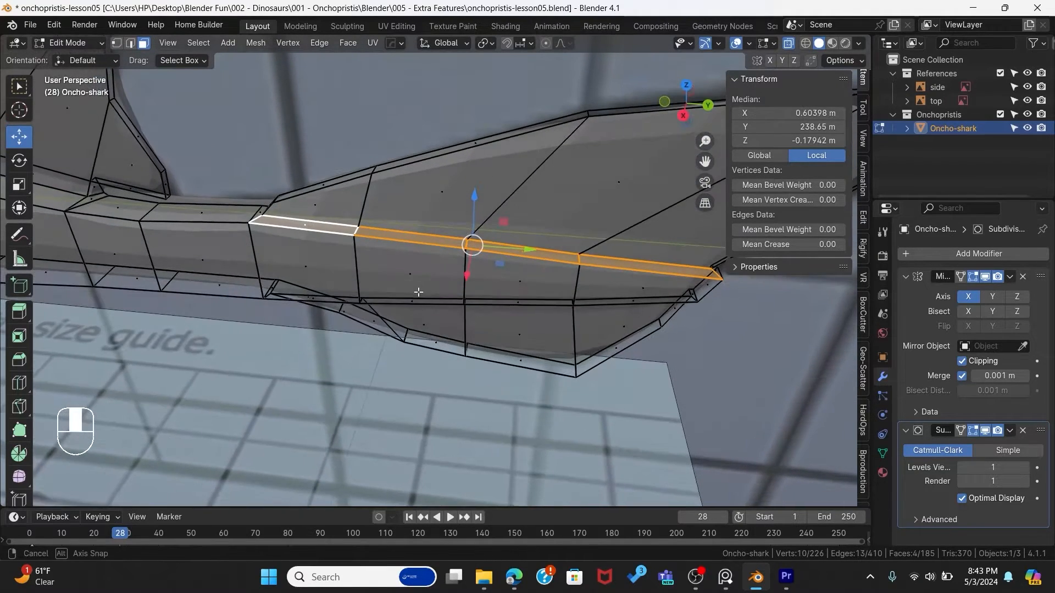
pyautogui.moveTo(560, 349); pyautogui.dragTo(567, 269, button='middle')
pyautogui.keyDown('shift'); pyautogui.moveTo(501, 296); pyautogui.dragTo(445, 365, button='middle'); pyautogui.keyUp('shift')
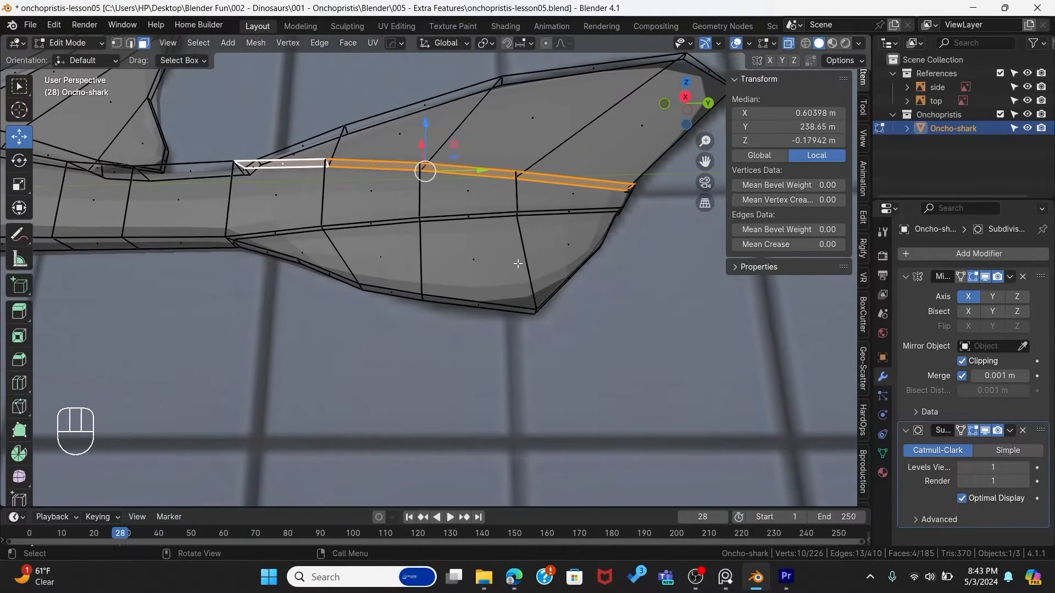
pyautogui.scroll(2, 521, 266)
pyautogui.hotkey('alt', 'z')
pyautogui.scroll(1, 579, 214)
pyautogui.keyDown('shift'); pyautogui.moveTo(566, 228); pyautogui.dragTo(451, 363, button='middle'); pyautogui.keyUp('shift')
pyautogui.moveTo(450, 363); pyautogui.dragTo(467, 330, button='middle')
pyautogui.hotkey('alt', 'z')
pyautogui.keyDown('shift'); pyautogui.click(571, 243); pyautogui.keyUp('shift')
pyautogui.keyDown('shift'); pyautogui.click(438, 237); pyautogui.keyUp('shift')
pyautogui.keyDown('shift'); pyautogui.click(207, 237); pyautogui.keyUp('shift')
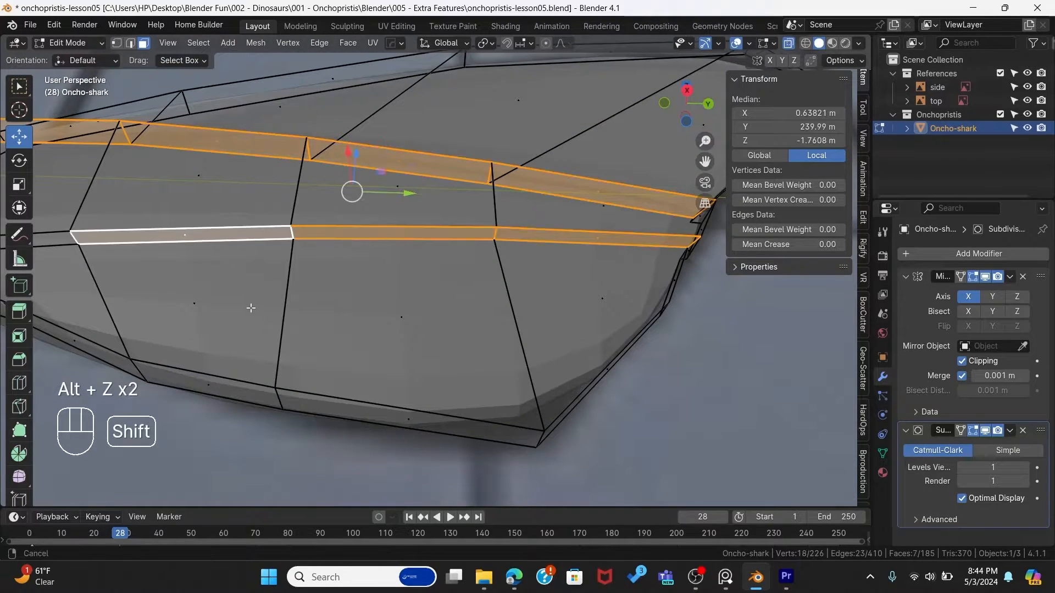
pyautogui.moveTo(208, 238); pyautogui.dragTo(437, 313, button='middle')
pyautogui.keyDown('shift'); pyautogui.click(460, 320); pyautogui.keyUp('shift')
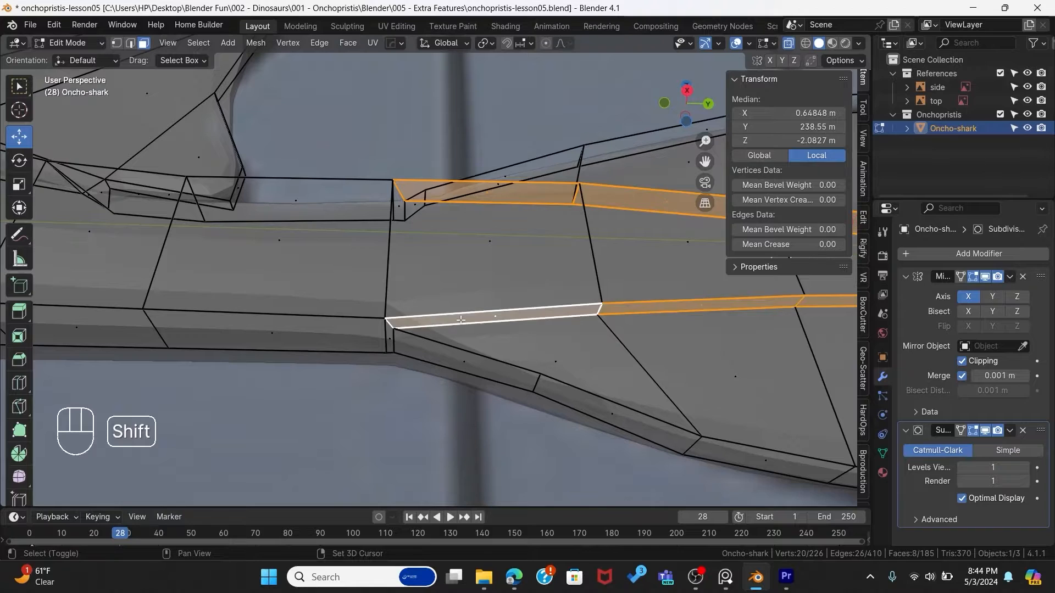
# Step: Smooth the vertices of the selected ridge faces with a smoothing value of 0.161 and switch to Object Mode
pyautogui.moveTo(506, 374); pyautogui.dragTo(296, 422, button='middle')
pyautogui.hotkey('ctrl', 'v')
pyautogui.click(530, 346)
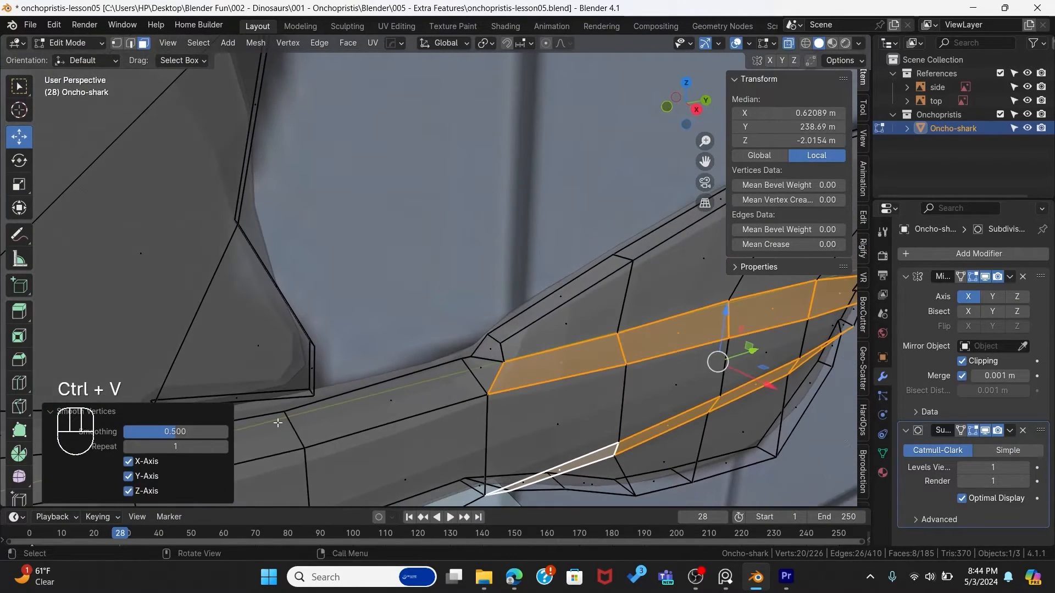
pyautogui.moveTo(184, 437); pyautogui.dragTo(150, 436)
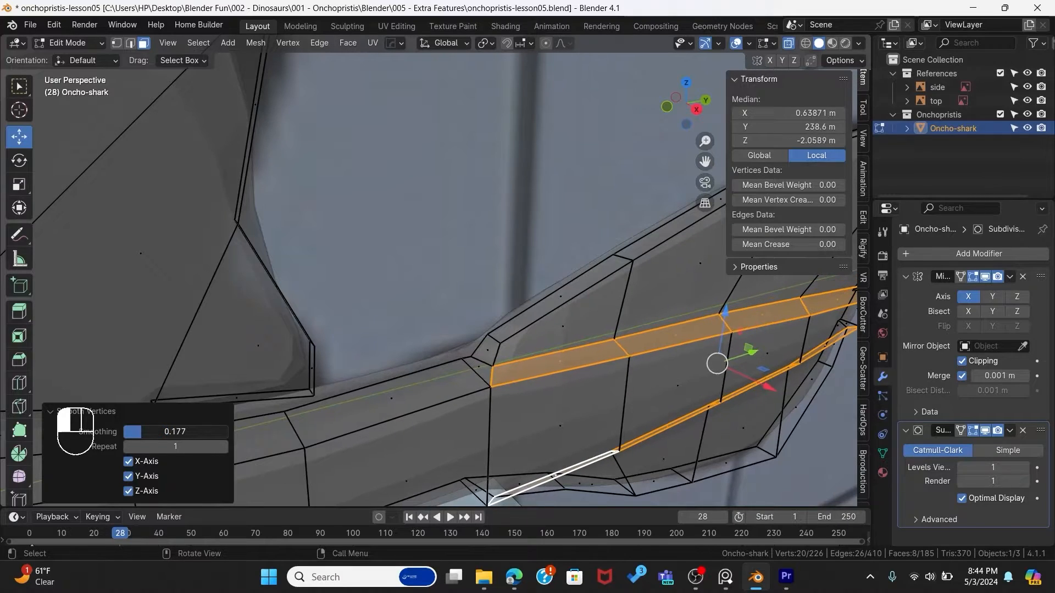
pyautogui.scroll(-3, 511, 390)
pyautogui.press('Tab')
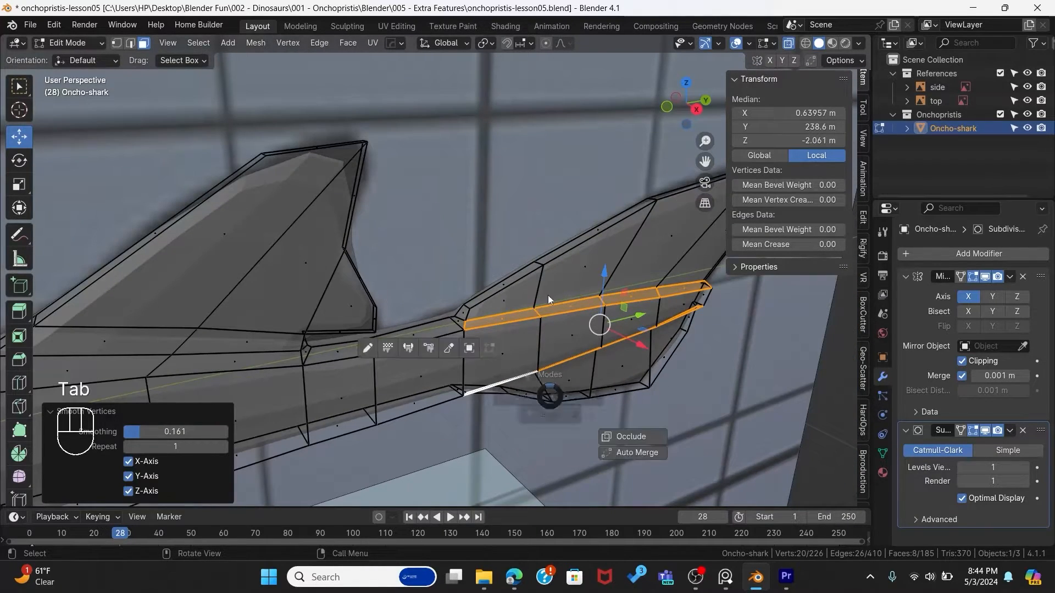
pyautogui.click(548, 339)
pyautogui.moveTo(556, 354); pyautogui.dragTo(378, 410, button='middle')
# Step: Return to Edit Mode and select the four side faces between the tail's upper and lower ridges
pyautogui.press('Tab')
pyautogui.click(371, 306)
pyautogui.moveTo(407, 363); pyautogui.dragTo(632, 264, button='middle')
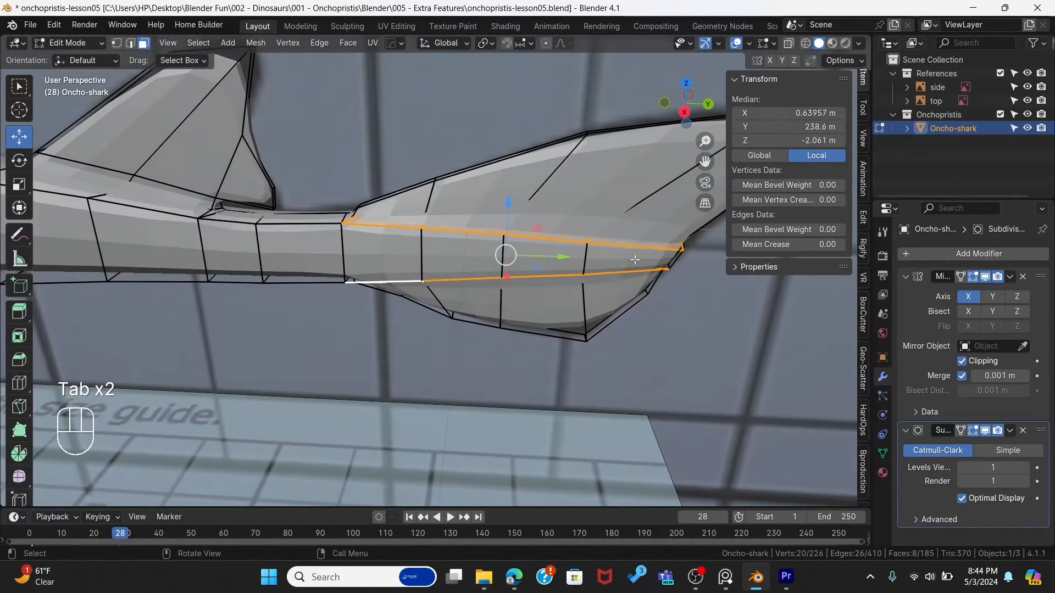
pyautogui.click(627, 259)
pyautogui.keyDown('ctrl'); pyautogui.click(402, 257); pyautogui.keyUp('ctrl')
pyautogui.moveTo(402, 257); pyautogui.dragTo(512, 322, button='middle')
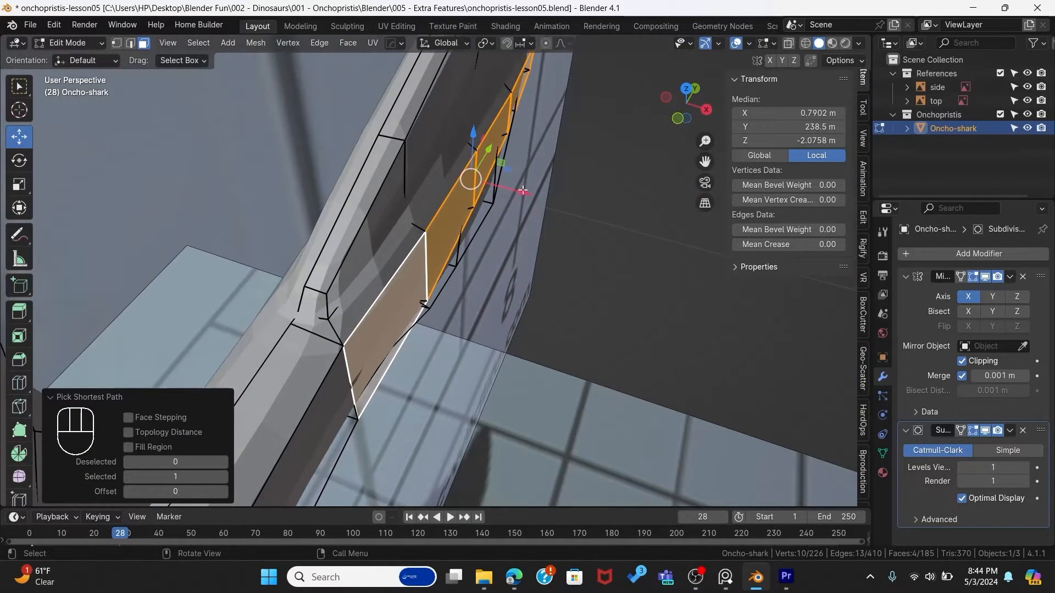
# Step: Try to move the four selected tail faces inward along X without proportional editing
pyautogui.press('g')
pyautogui.press('x')
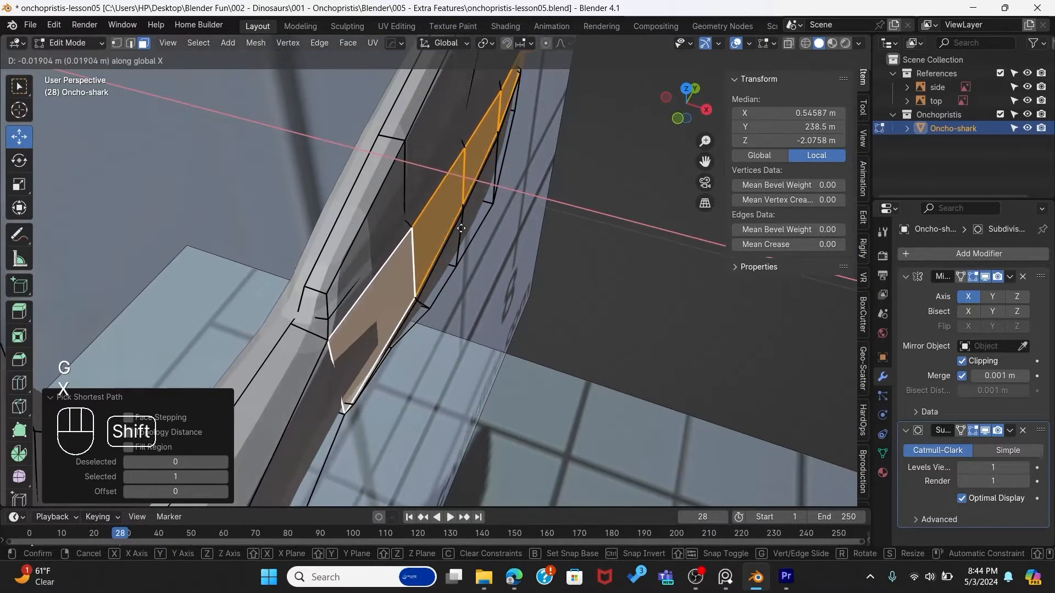
pyautogui.click(479, 261)
pyautogui.moveTo(479, 262); pyautogui.dragTo(436, 209, button='middle')
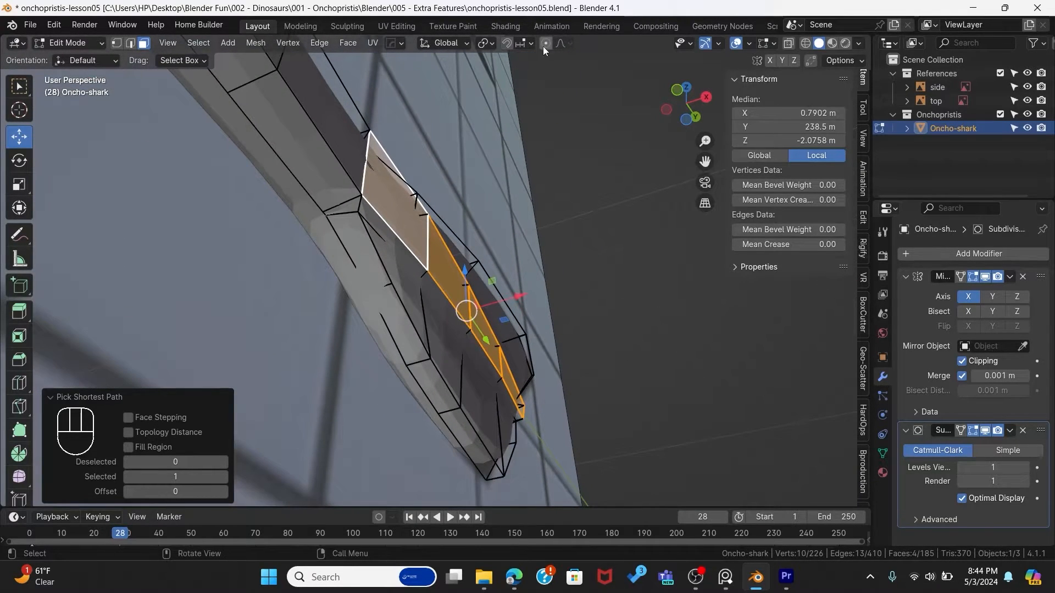
# Step: Turn on proportional editing and move the selected tail faces inward about -0.022 m along X
pyautogui.scroll(-2, 483, 237)
pyautogui.moveTo(471, 251); pyautogui.dragTo(498, 374, button='middle')
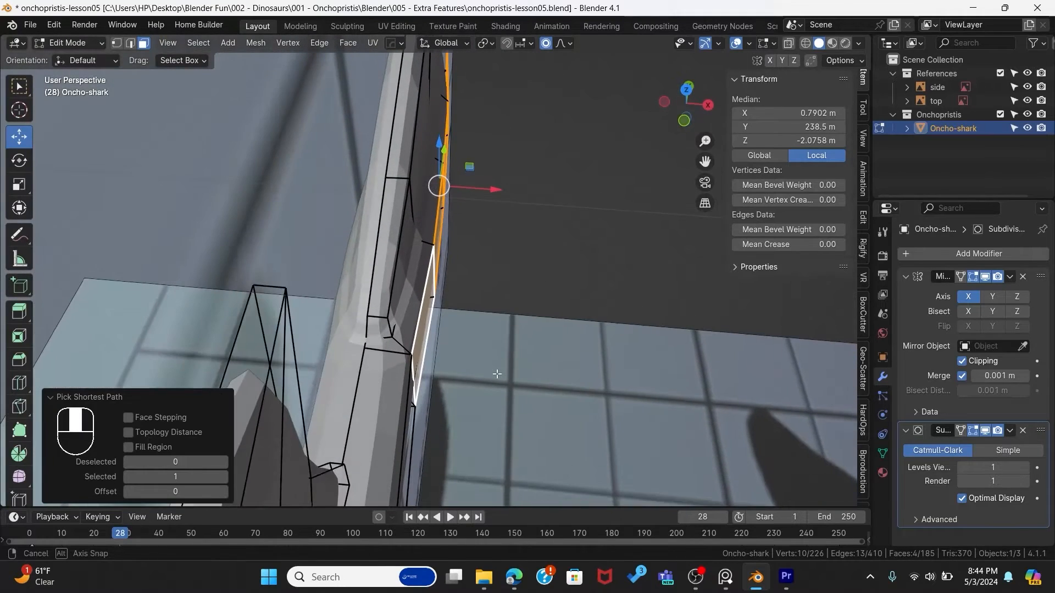
pyautogui.press('g')
pyautogui.press('x')
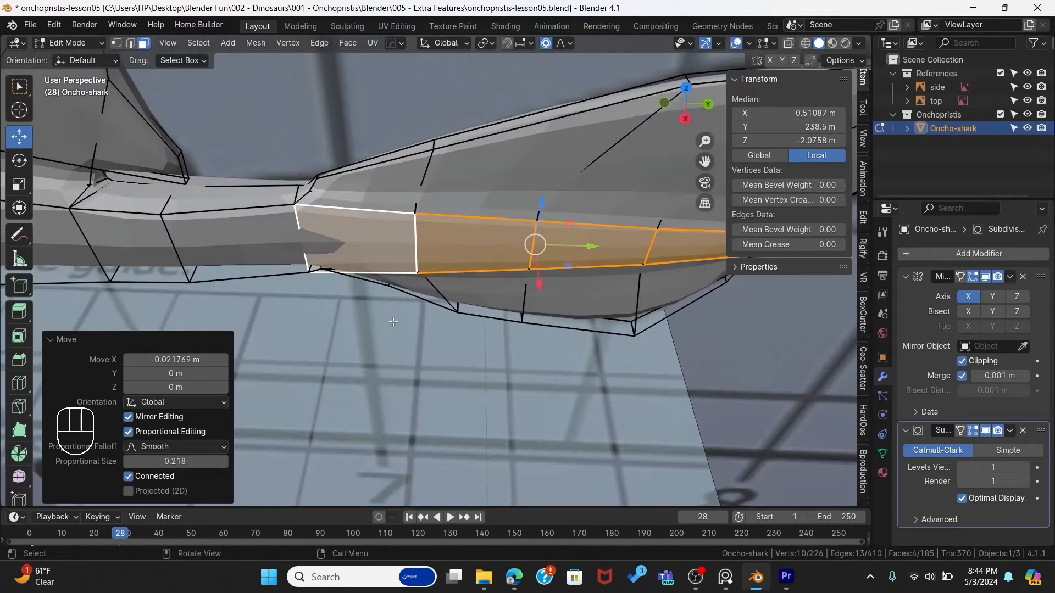
# Step: Select the three short upright edges on the tail's side and, with proportional editing off, move them about -0.012 m along X
pyautogui.press('2')
pyautogui.click(425, 253)
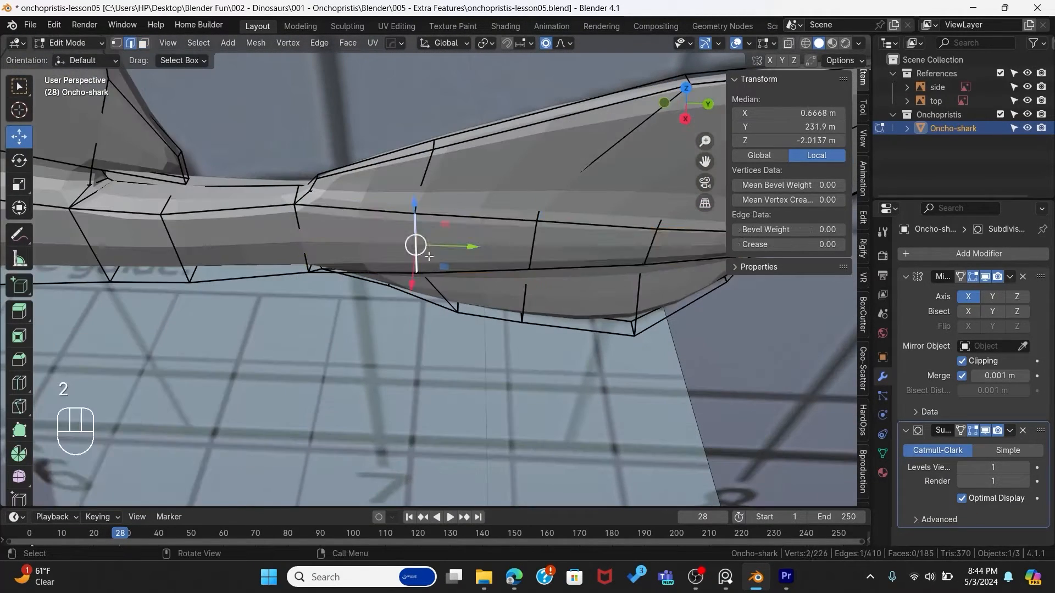
pyautogui.moveTo(614, 294); pyautogui.dragTo(596, 290, button='middle')
pyautogui.press('g')
pyautogui.press('x')
pyautogui.click(555, 77)
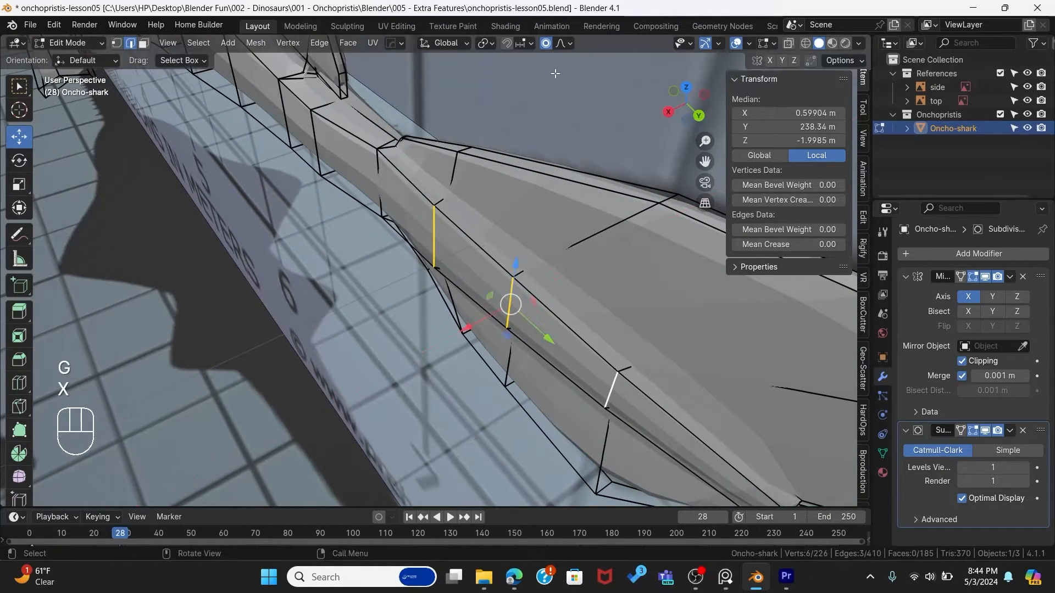
pyautogui.press('g')
pyautogui.press('x')
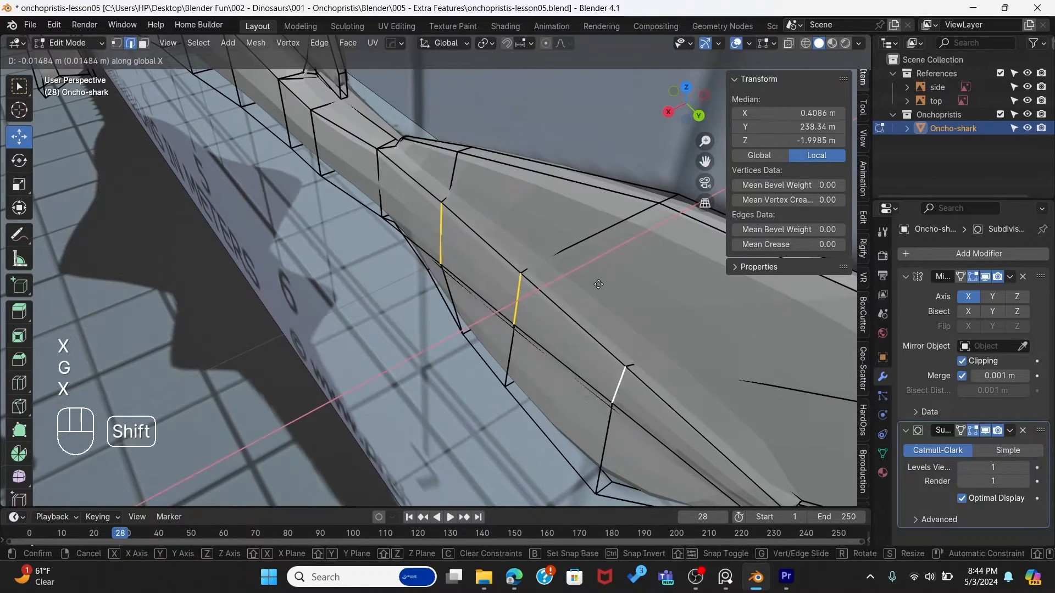
pyautogui.keyDown('shift'); pyautogui.click(567, 282); pyautogui.keyUp('shift')
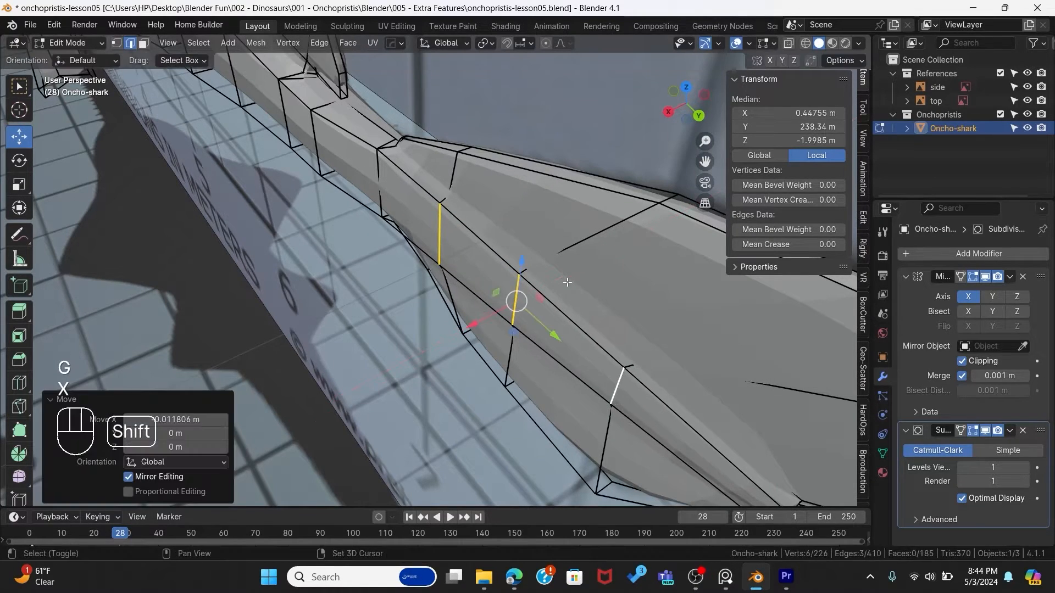
# Step: Turn on the Subdivision modifier's on-cage display and move the same three tail edges a further -0.011 m along X
pyautogui.click(960, 432)
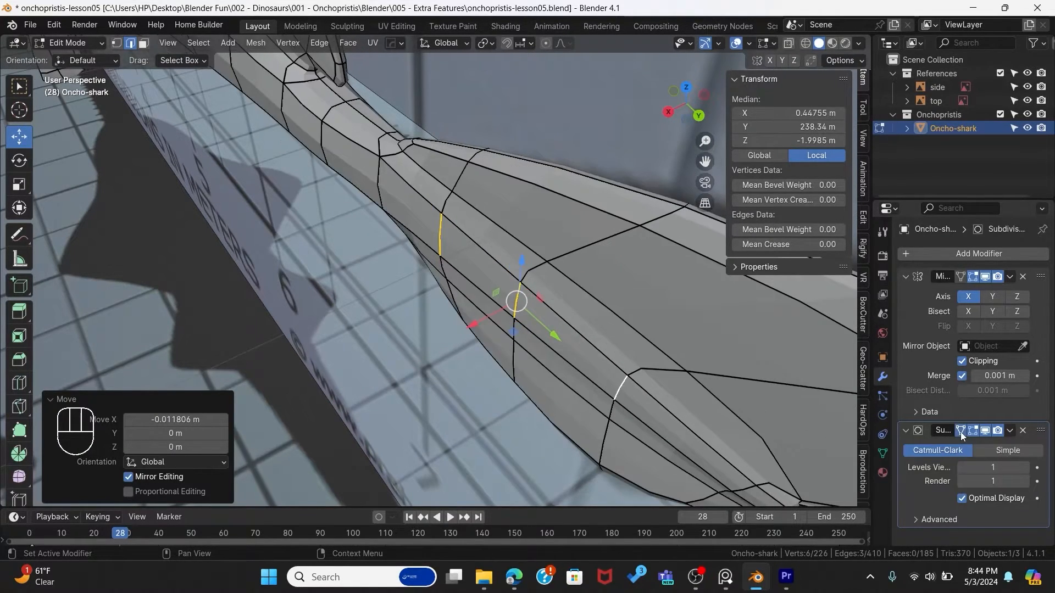
pyautogui.scroll(-4, 421, 302)
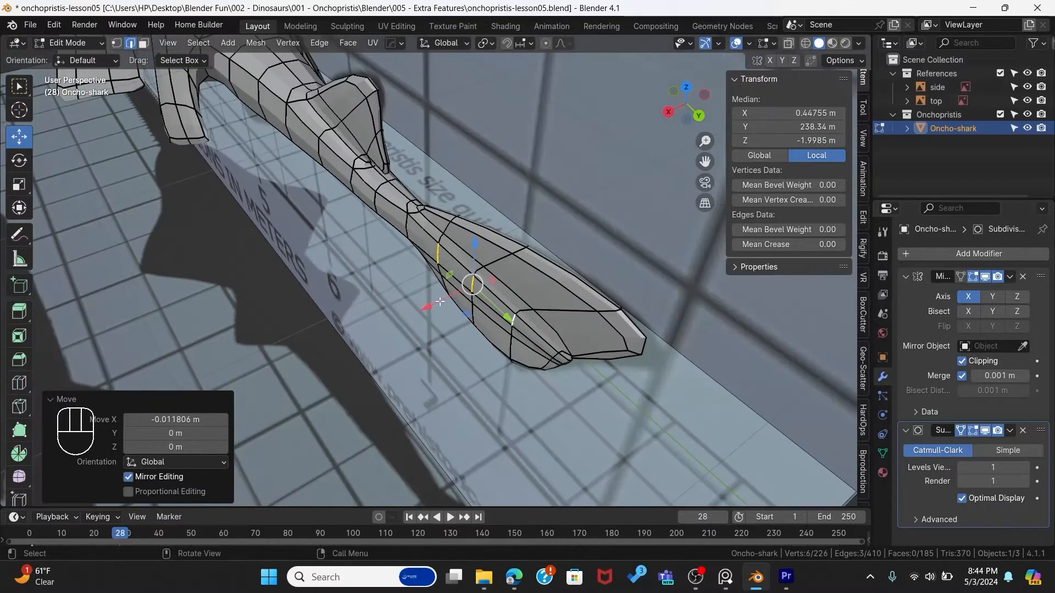
pyautogui.scroll(4, 526, 269)
pyautogui.moveTo(513, 330); pyautogui.dragTo(503, 367, button='middle')
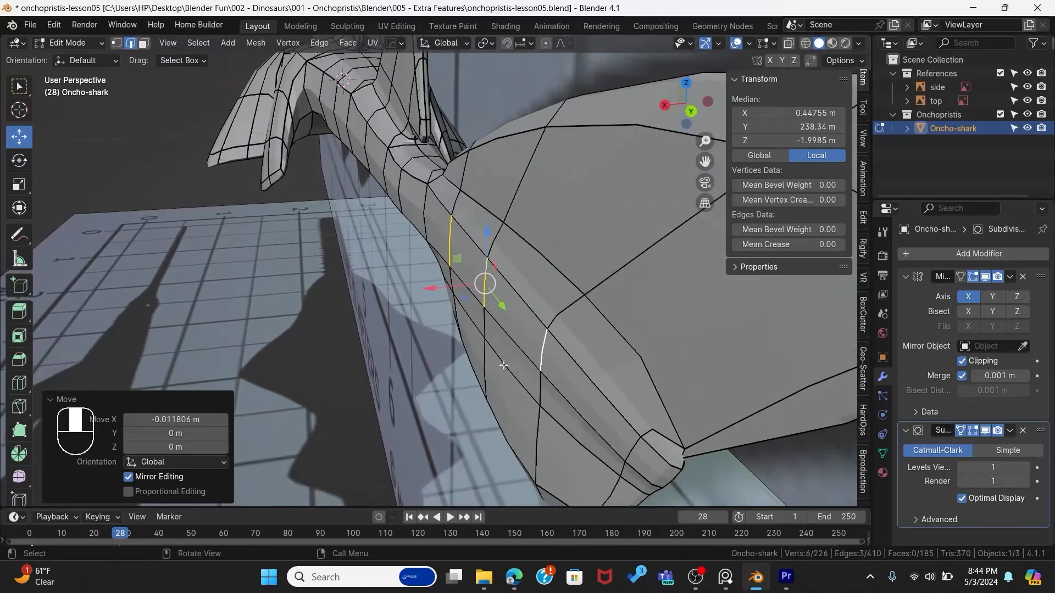
pyautogui.press('g')
pyautogui.press('x')
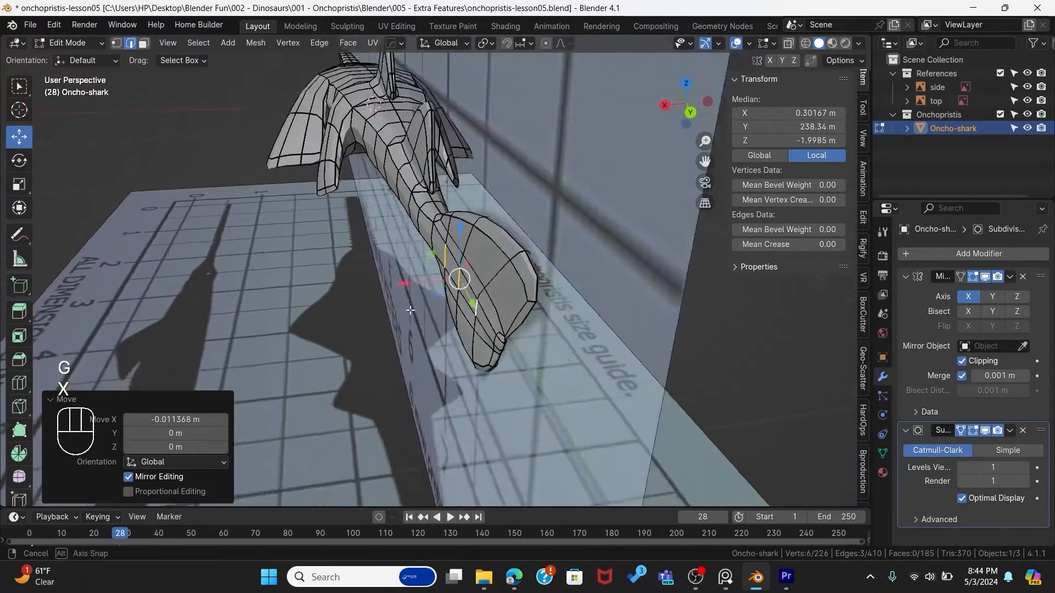
# Step: In the right side view, move the two vertices at the tail fin's lower tip about 0.011 m along Y and -0.030 m along Z
pyautogui.moveTo(410, 311); pyautogui.dragTo(541, 337, button='middle')
pyautogui.press('`')
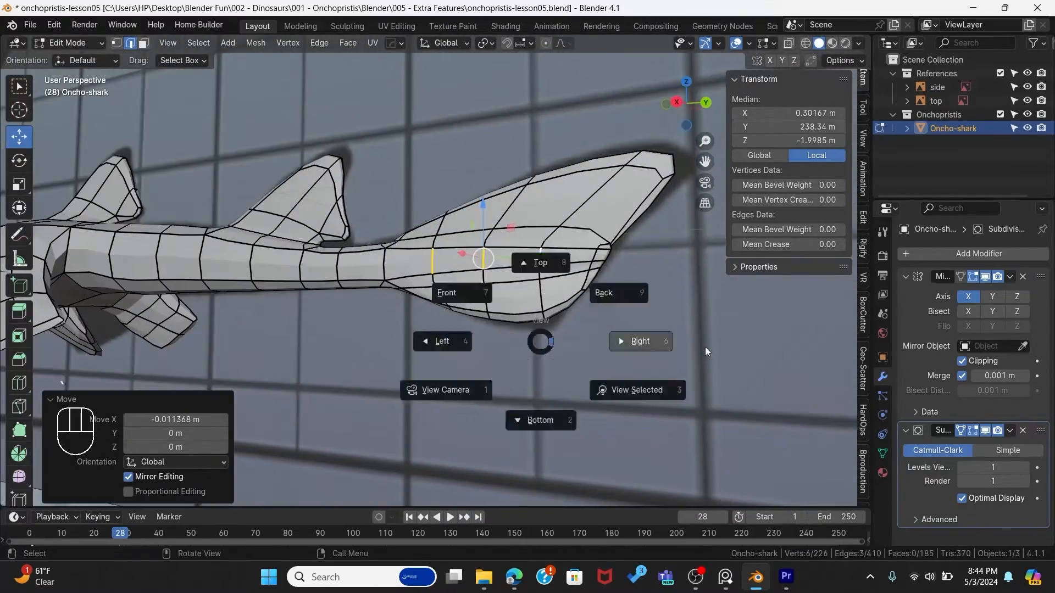
pyautogui.click(656, 339)
pyautogui.press('1')
pyautogui.moveTo(567, 280); pyautogui.dragTo(626, 343)
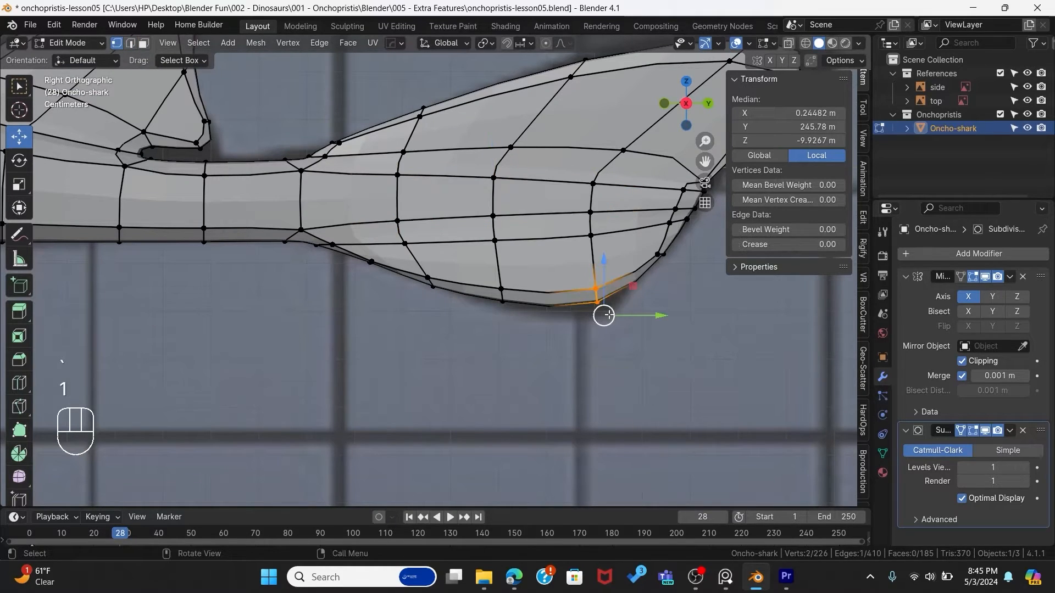
pyautogui.press('g')
pyautogui.click(609, 321)
# Step: Move the three vertices at the notch between the tail fin's lobes about 0.011 m along Y and 0.003 m along Z
pyautogui.keyDown('shift'); pyautogui.moveTo(609, 320); pyautogui.dragTo(470, 363, button='middle'); pyautogui.keyUp('shift')
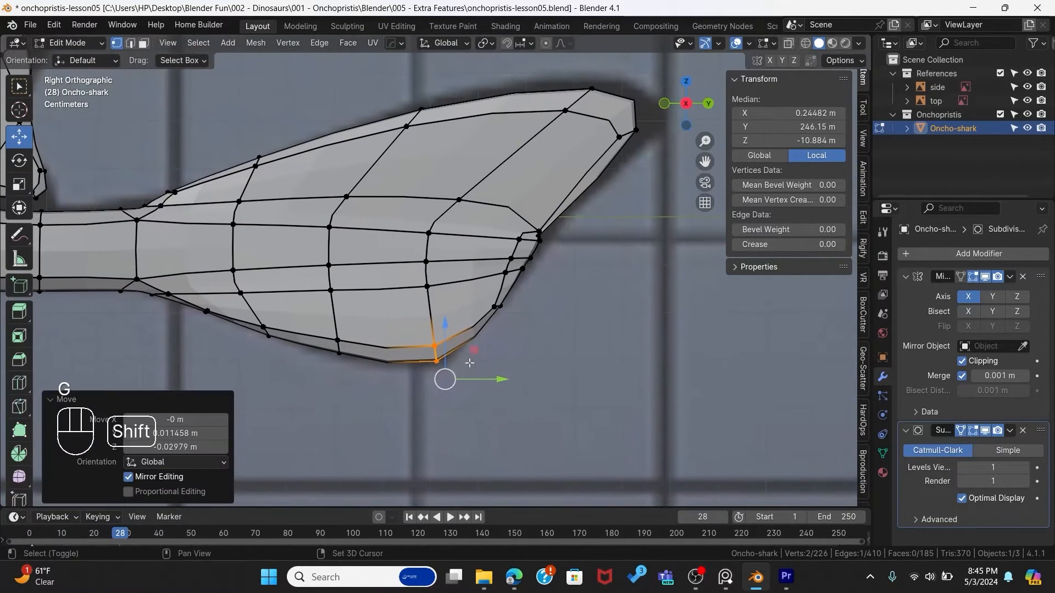
pyautogui.moveTo(559, 257); pyautogui.dragTo(560, 253)
pyautogui.press('g')
pyautogui.click(626, 156)
# Step: Move the upper tail lobe's tip vertices outward and the adjacent side vertex about 0.011 m along Y and 0.021 m along Z
pyautogui.keyDown('shift'); pyautogui.moveTo(626, 157); pyautogui.dragTo(535, 229, button='middle'); pyautogui.keyUp('shift')
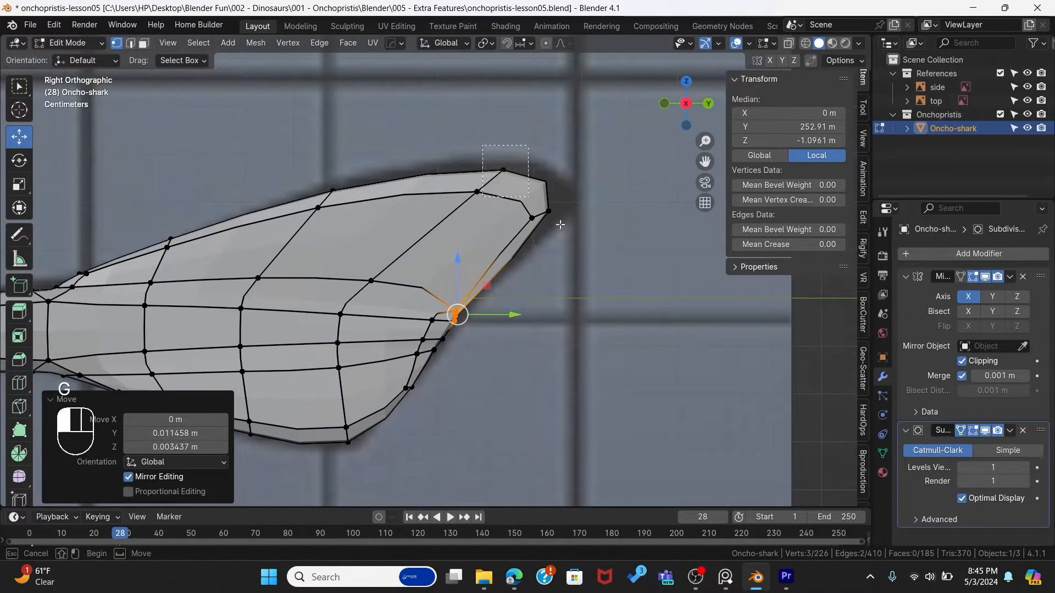
pyautogui.moveTo(521, 188); pyautogui.dragTo(588, 254)
pyautogui.press('g')
pyautogui.click(613, 251)
pyautogui.moveTo(450, 170); pyautogui.dragTo(511, 220)
pyautogui.press('g')
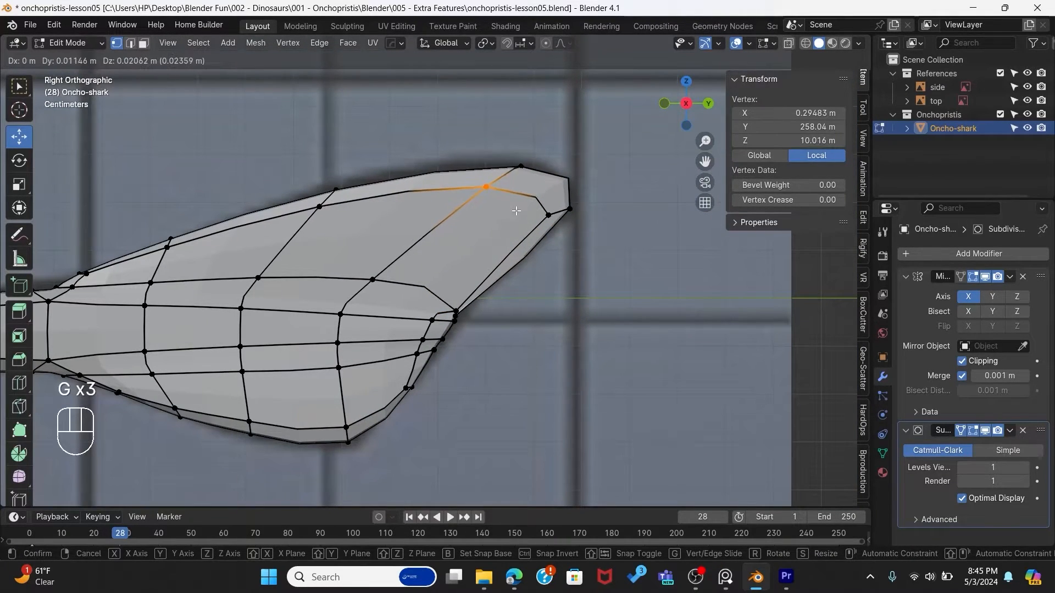
pyautogui.click(516, 211)
# Step: Move the two vertices midway along the tail fin's upper edge about 0.015 m along Y and 0.031 m along Z
pyautogui.moveTo(302, 166); pyautogui.dragTo(371, 224)
pyautogui.press('g')
pyautogui.click(378, 209)
# Step: Try to nudge the single top vertex where the tail stalk meets the tail fin upward
pyautogui.keyDown('shift'); pyautogui.moveTo(378, 209); pyautogui.dragTo(592, 193, button='middle'); pyautogui.keyUp('shift')
pyautogui.scroll(3, 254, 286)
pyautogui.keyDown('shift'); pyautogui.moveTo(184, 275); pyautogui.dragTo(480, 268, button='middle'); pyautogui.keyUp('shift')
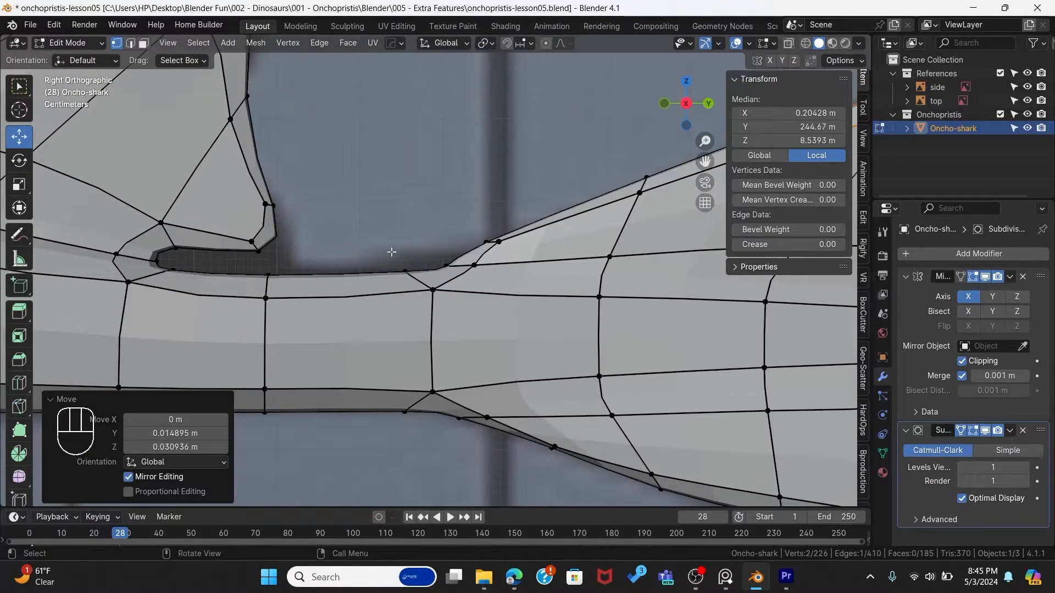
pyautogui.click(405, 270)
pyautogui.press('g')
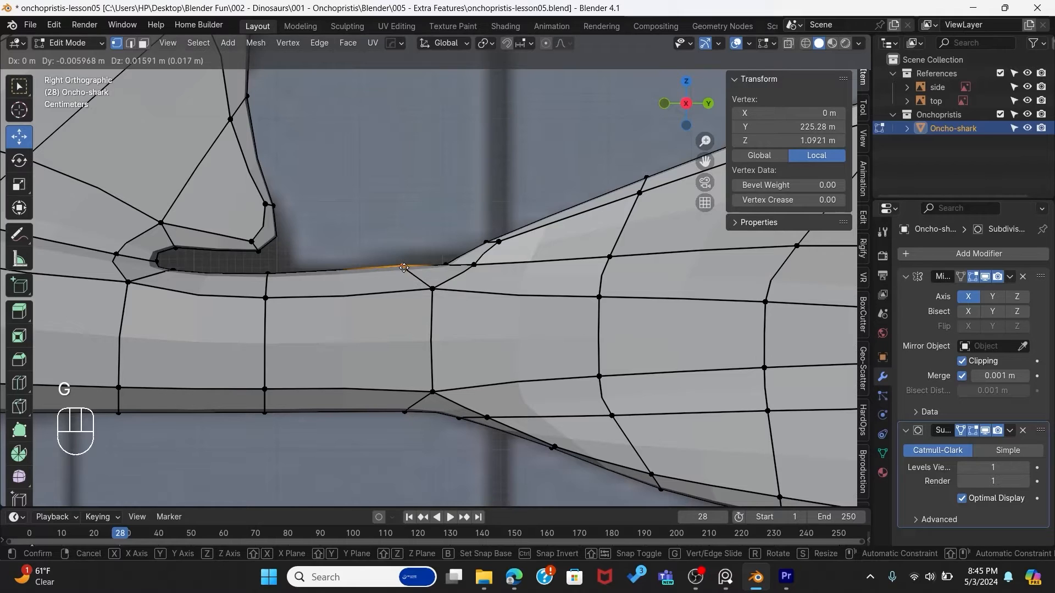
pyautogui.click(405, 269)
pyautogui.hotkey('alt', 'z')
pyautogui.hotkey('alt', 'z')
# Step: Hide the Subdivision effect in the viewport and inspect the unsmoothed tail in Object Mode
pyautogui.press('Tab')
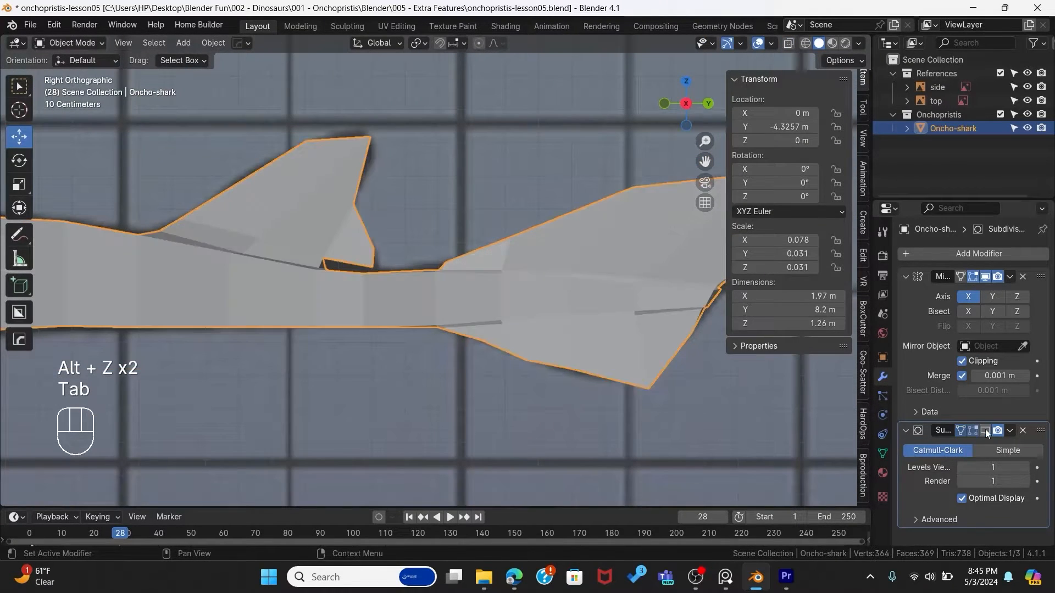
pyautogui.scroll(-3, 492, 314)
pyautogui.moveTo(493, 315); pyautogui.dragTo(608, 366, button='middle')
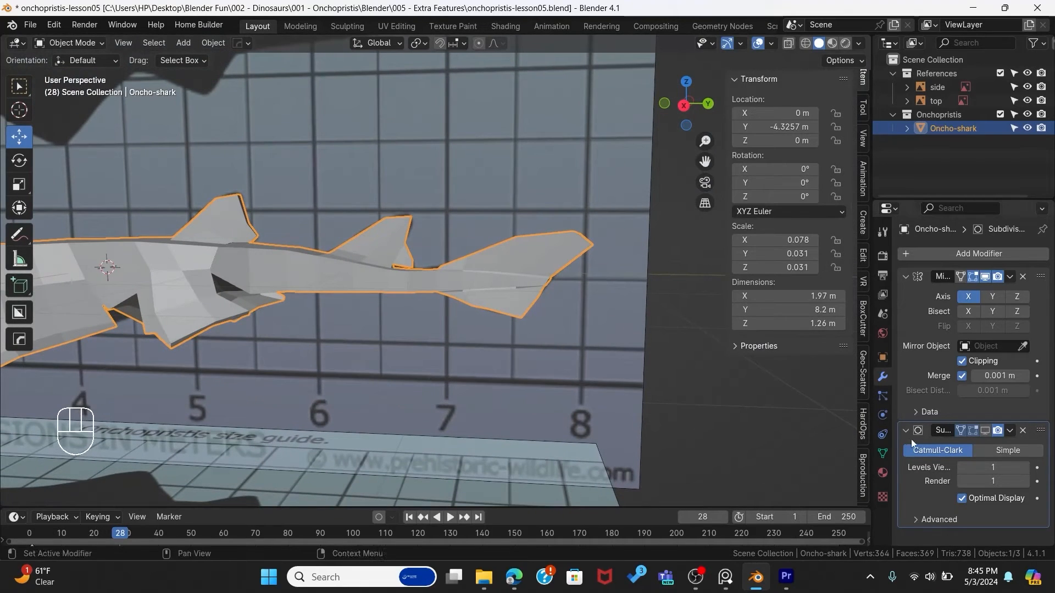
pyautogui.scroll(3, 373, 360)
# Step: Restore the Subdivision display and move the four vertices atop the tail stalk and fin junction about -0.009 m along Y and 0.003 m along Z
pyautogui.press('Tab')
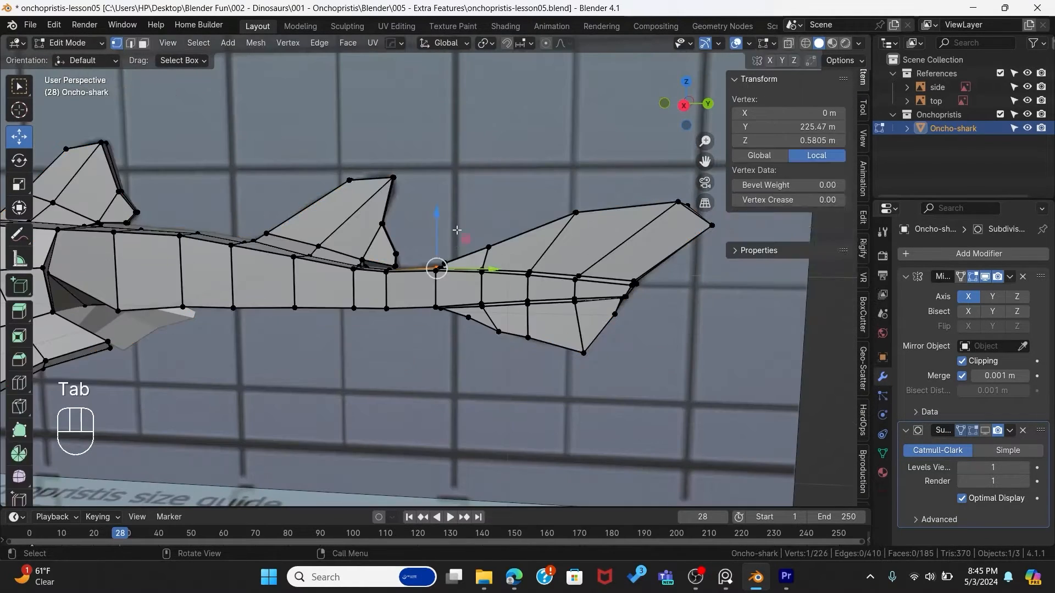
pyautogui.press('`')
pyautogui.scroll(11, 501, 331)
pyautogui.hotkey('alt', 'z')
pyautogui.moveTo(426, 295); pyautogui.dragTo(406, 328, button='middle')
pyautogui.keyDown('shift'); pyautogui.click(419, 188); pyautogui.keyUp('shift')
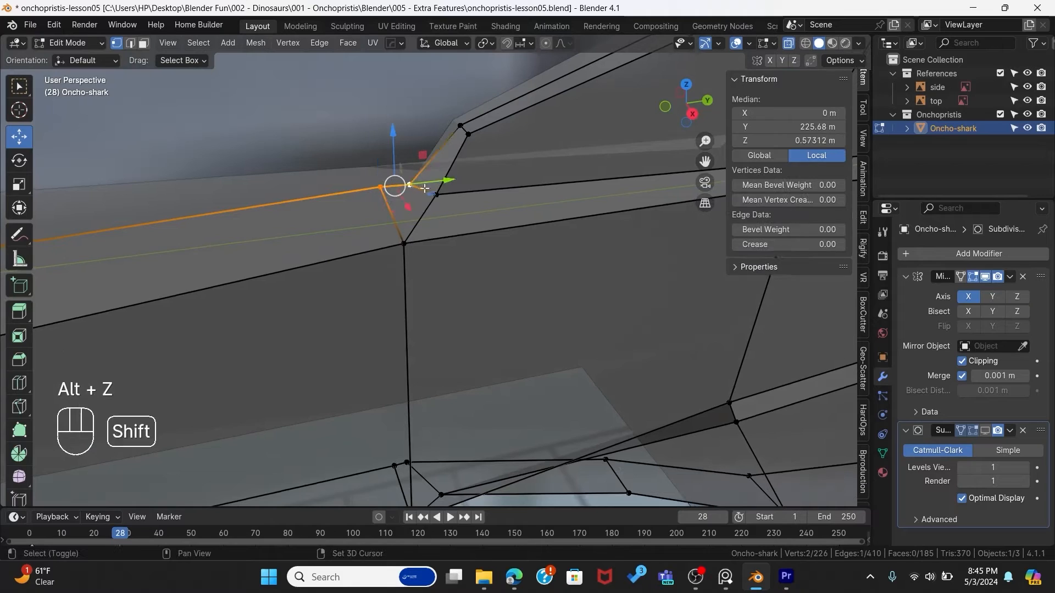
pyautogui.keyDown('shift'); pyautogui.click(403, 243); pyautogui.keyUp('shift')
pyautogui.press('`')
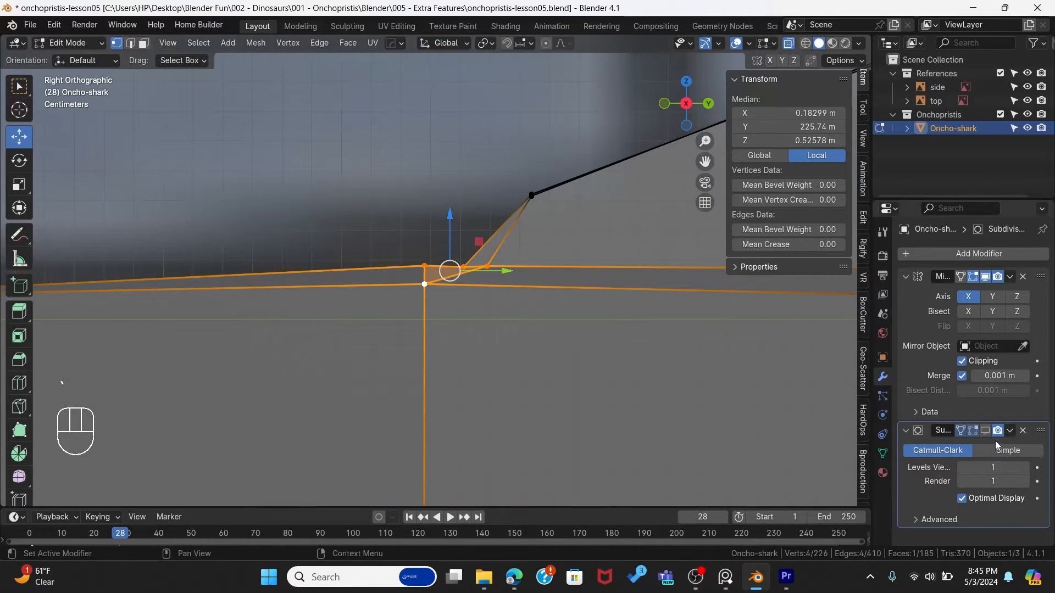
pyautogui.scroll(-6, 439, 305)
pyautogui.press('g')
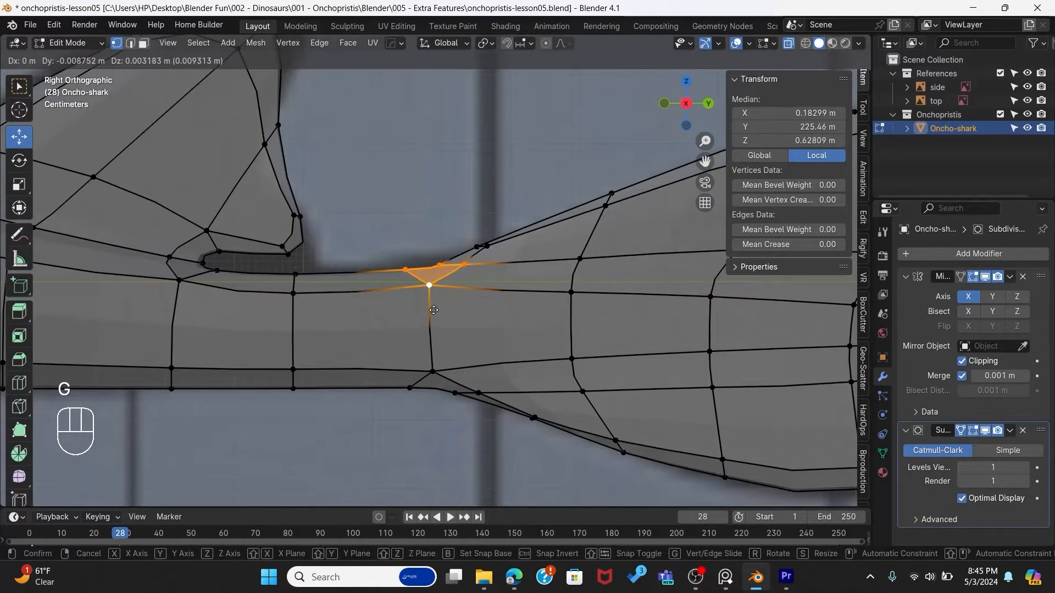
pyautogui.click(434, 310)
# Step: Move the two vertices on the stalk side of that junction about -0.022 m along Y and 0.002 m along Z
pyautogui.click(421, 290)
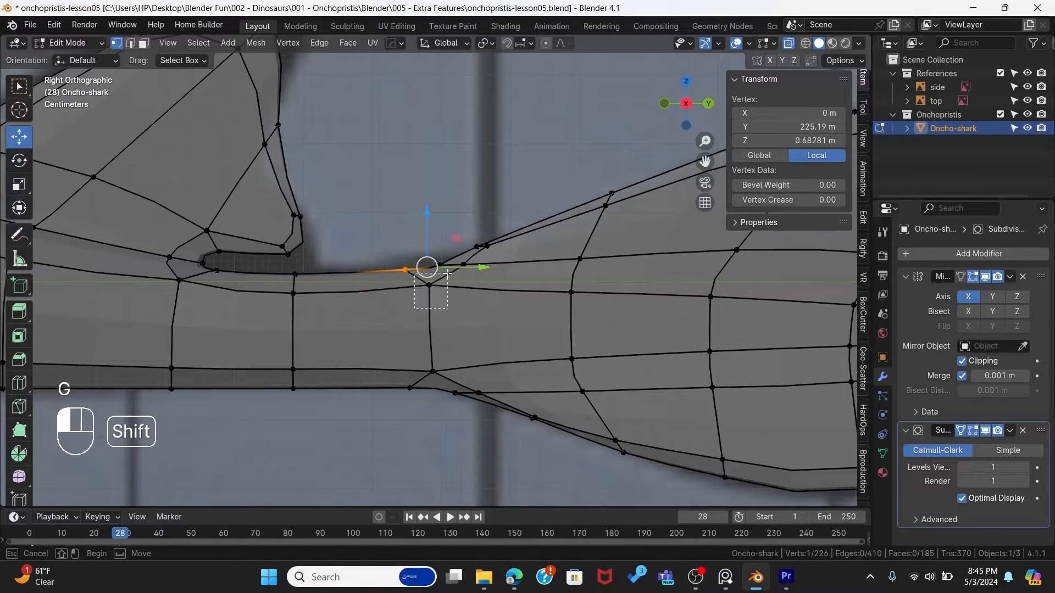
pyautogui.keyDown('shift'); pyautogui.moveTo(448, 272); pyautogui.dragTo(447, 273); pyautogui.keyUp('shift')
pyautogui.press('g')
pyautogui.click(418, 295)
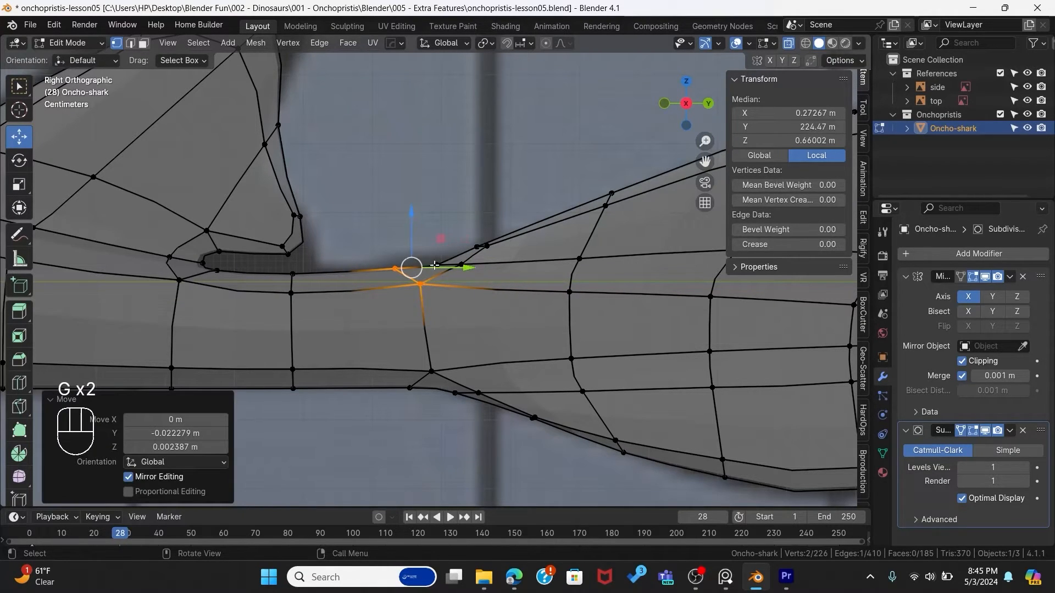
# Step: Adjust the junction's top vertex on the fin side and move its neighbouring side vertex about -0.016 m along Y and -0.002 m along Z
pyautogui.click(437, 263)
pyautogui.press('g')
pyautogui.click(438, 259)
pyautogui.click(448, 269)
pyautogui.press('g')
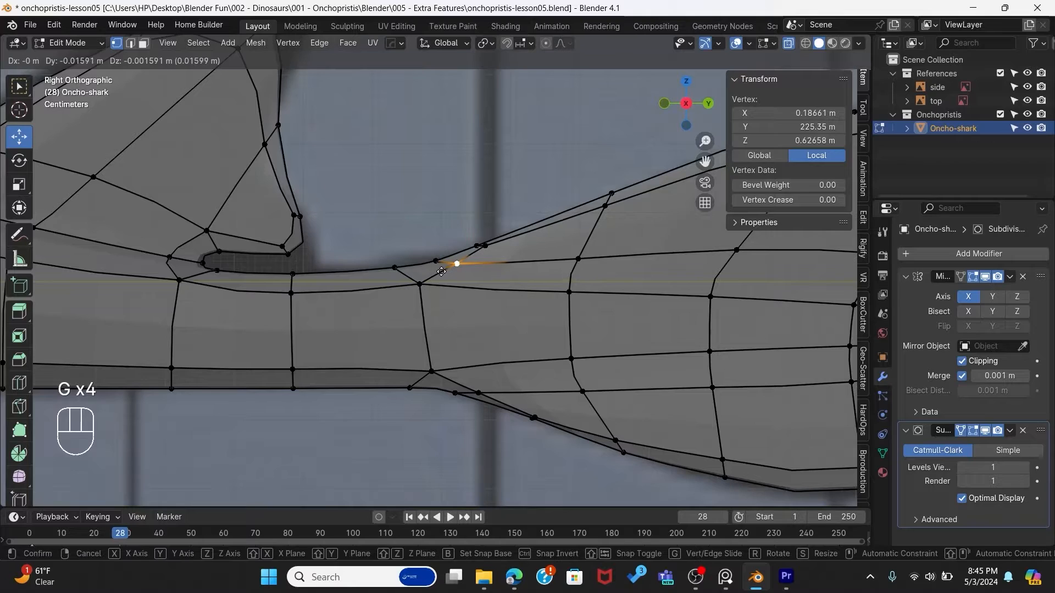
pyautogui.click(441, 272)
# Step: Move the upper vertex pair midway along the tail stalk about 0.008 m along Y and 0.003 m along Z
pyautogui.moveTo(321, 307); pyautogui.dragTo(320, 306)
pyautogui.press('g')
pyautogui.click(330, 303)
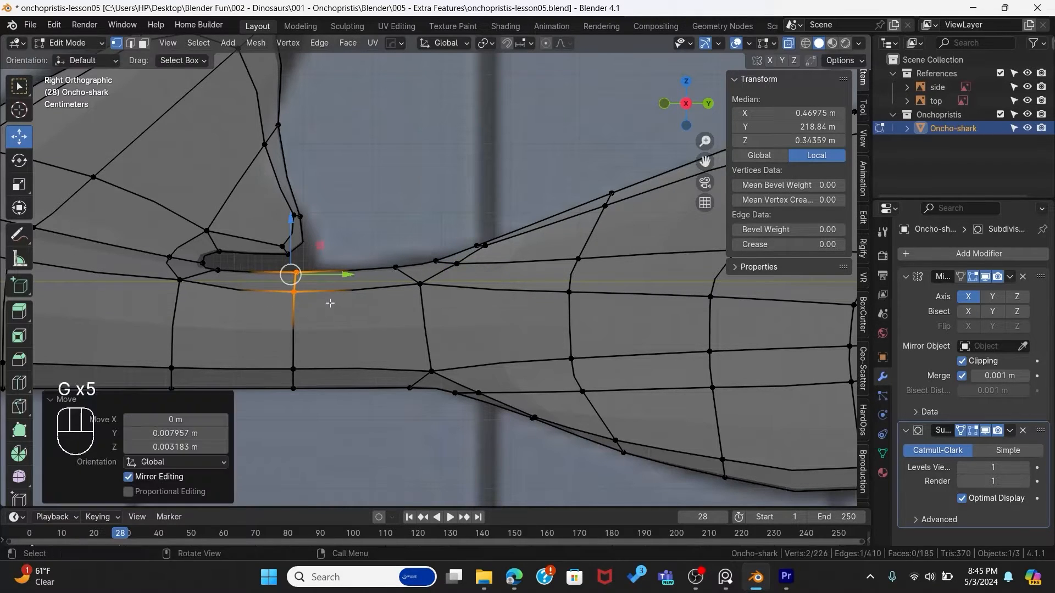
# Step: Reposition the rear dorsal fin's trailing and upper vertices to follow the reference outline
pyautogui.moveTo(340, 257); pyautogui.dragTo(340, 257)
pyautogui.press('g')
pyautogui.click(361, 266)
pyautogui.keyDown('shift'); pyautogui.moveTo(361, 266); pyautogui.dragTo(428, 353, button='middle'); pyautogui.keyUp('shift')
pyautogui.press('g')
pyautogui.click(338, 305)
pyautogui.scroll(-2, 338, 304)
pyautogui.press('g')
pyautogui.moveTo(236, 181); pyautogui.dragTo(236, 181)
pyautogui.press('g')
pyautogui.click(273, 174)
# Step: Select the six lower side vertices along the rear body and slide them slightly upward along their edges
pyautogui.scroll(-3, 273, 174)
pyautogui.keyDown('shift'); pyautogui.moveTo(273, 174); pyautogui.dragTo(390, 338, button='middle'); pyautogui.keyUp('shift')
pyautogui.hotkey('alt', 'z')
pyautogui.scroll(2, 400, 313)
pyautogui.keyDown('shift'); pyautogui.click(221, 334); pyautogui.keyUp('shift')
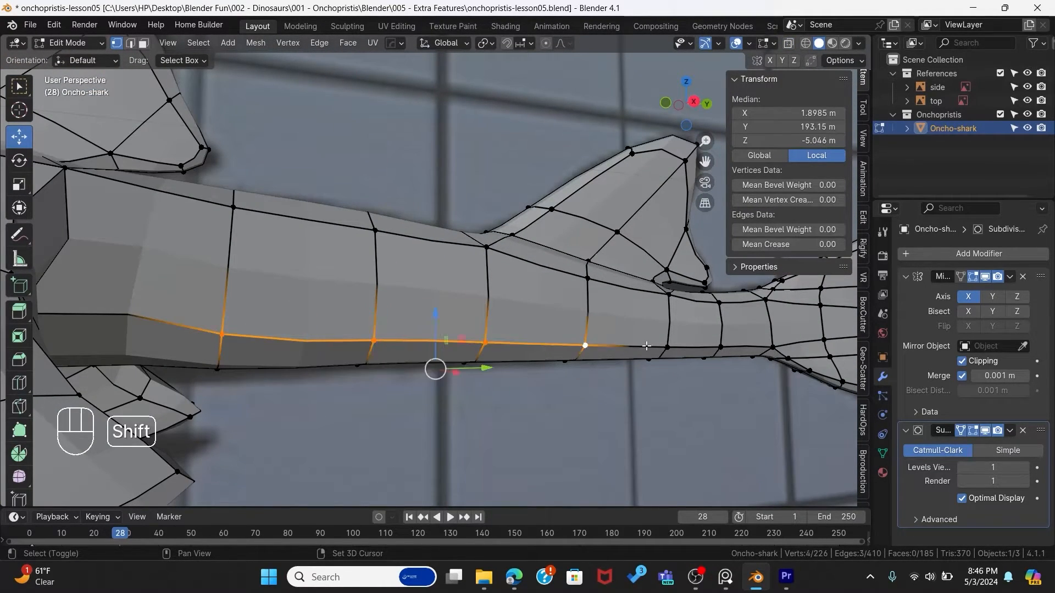
pyautogui.press('g')
pyautogui.press('g')
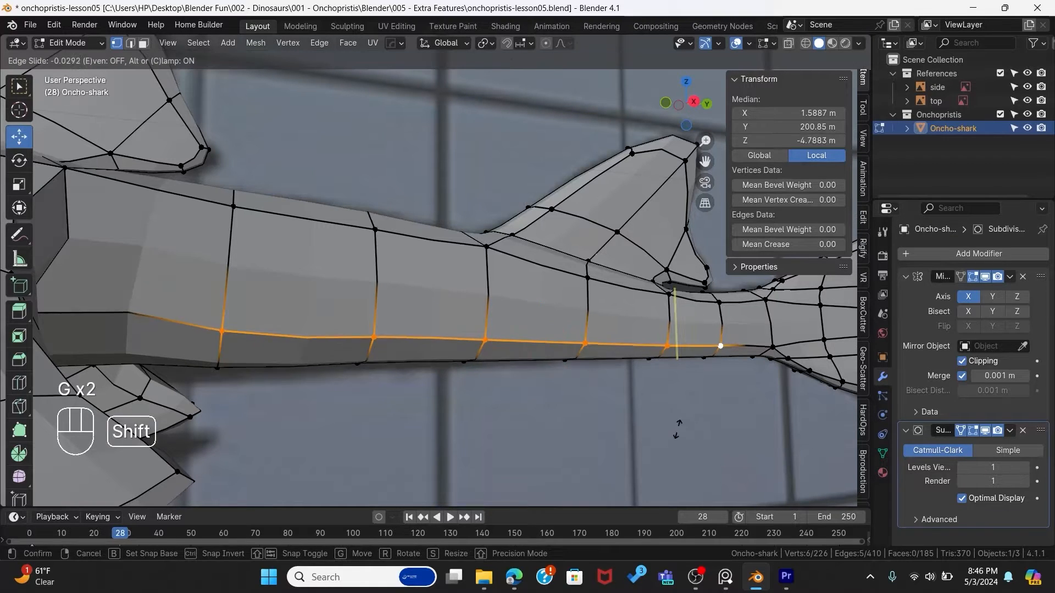
pyautogui.click(659, 332)
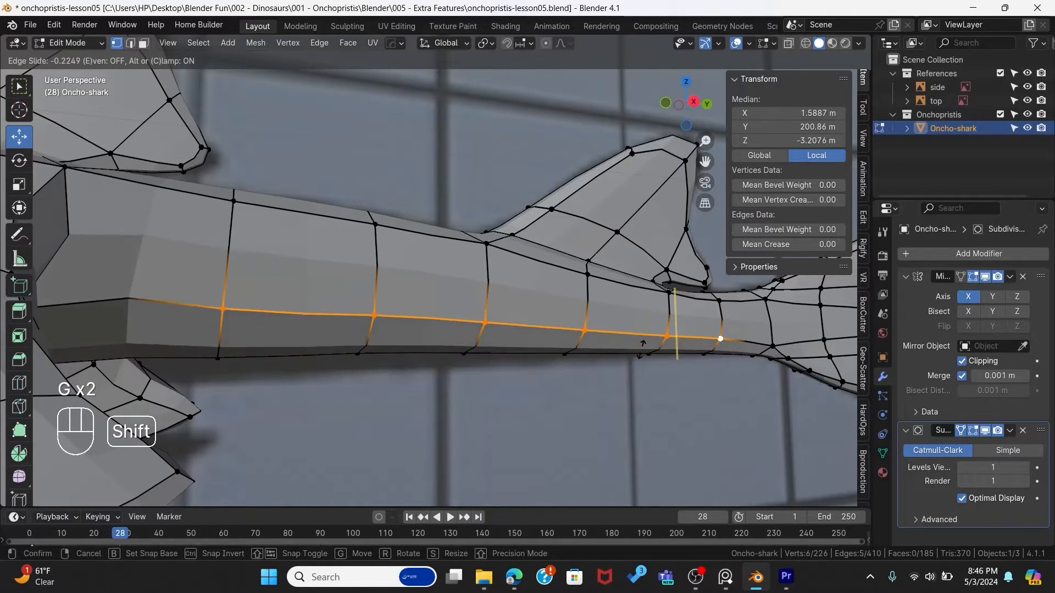
pyautogui.press('KP_3')
pyautogui.press('g')
pyautogui.press('g')
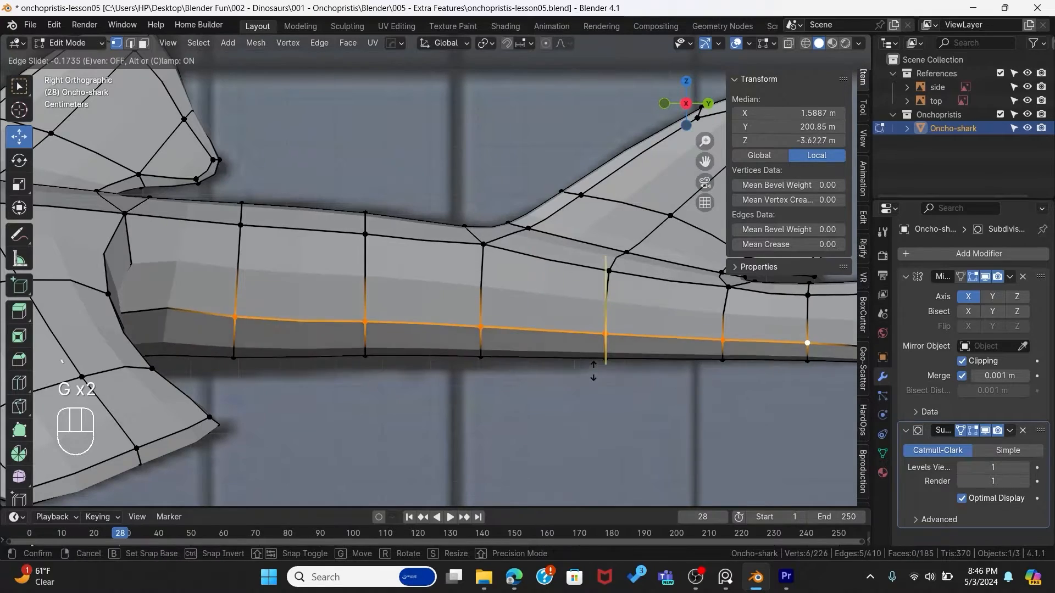
pyautogui.rightClick(549, 373)
# Step: Select the belly centreline vertex between the pelvic fins and move it downward along Z in the right side view
pyautogui.scroll(-2, 331, 370)
pyautogui.moveTo(331, 370); pyautogui.dragTo(306, 256, button='middle')
pyautogui.scroll(-1, 249, 338)
pyautogui.click(242, 356)
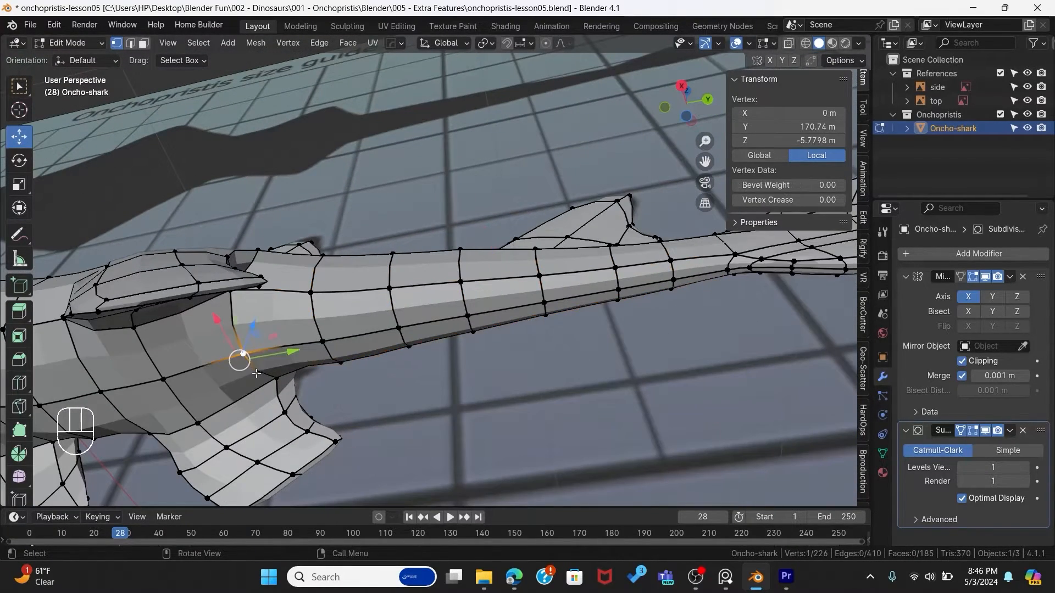
pyautogui.press('KP_3')
pyautogui.keyDown('shift'); pyautogui.moveTo(389, 355); pyautogui.dragTo(352, 300, button='middle'); pyautogui.keyUp('shift')
pyautogui.scroll(2, 351, 300)
pyautogui.hotkey('alt', 'z')
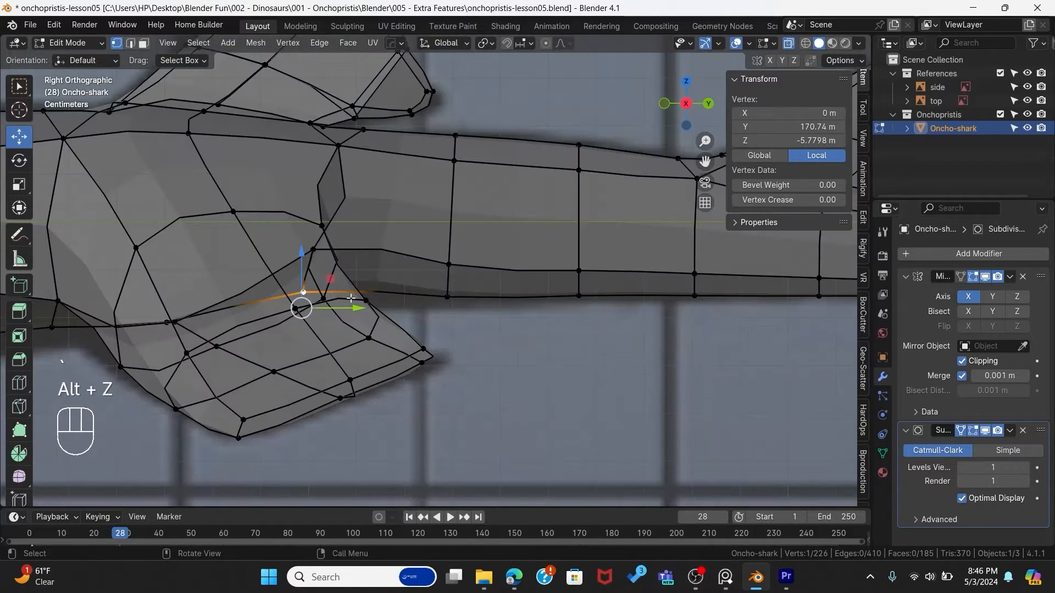
pyautogui.press('g')
pyautogui.press('z')
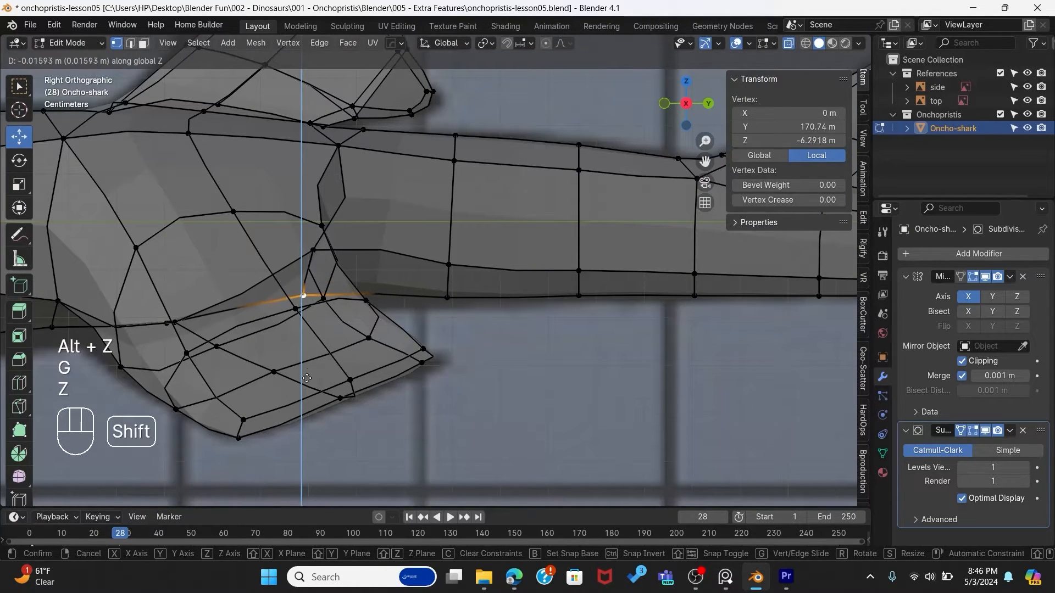
pyautogui.keyDown('shift'); pyautogui.click(272, 165); pyautogui.keyUp('shift')
# Step: Move the belly vertex just behind the pelvic fin about -0.011 m along Z and adjust the next belly vertex along Z
pyautogui.click(447, 305)
pyautogui.press('g')
pyautogui.press('z')
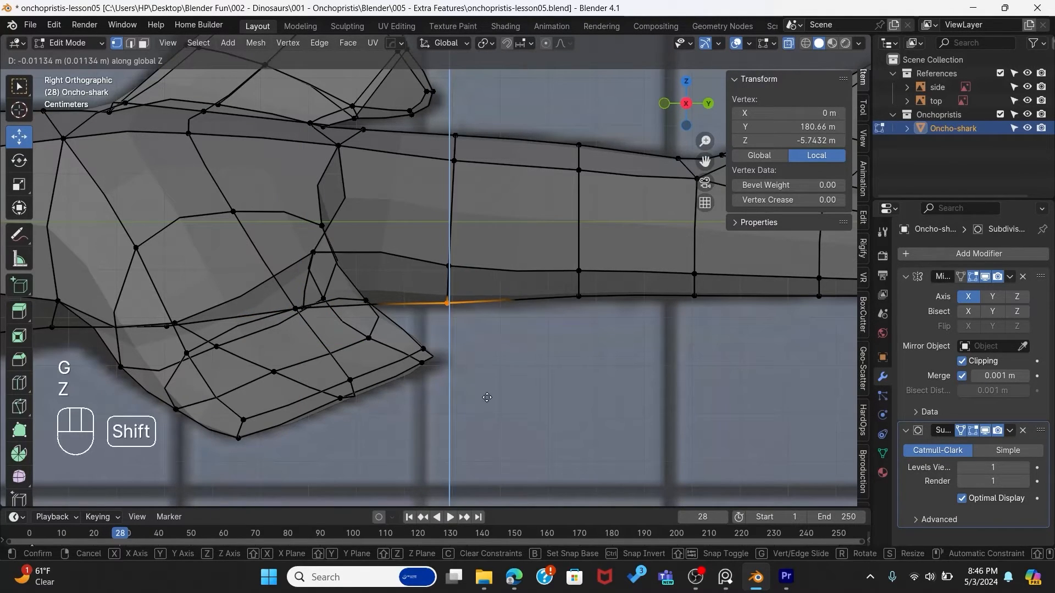
pyautogui.click(487, 397)
pyautogui.click(579, 296)
pyautogui.press('g')
pyautogui.press('z')
# Step: Slide the lower side vertex above the second belly vertex upward along its edge by a factor of 0.065
pyautogui.click(581, 265)
pyautogui.press('g')
pyautogui.press('g')
pyautogui.click(591, 273)
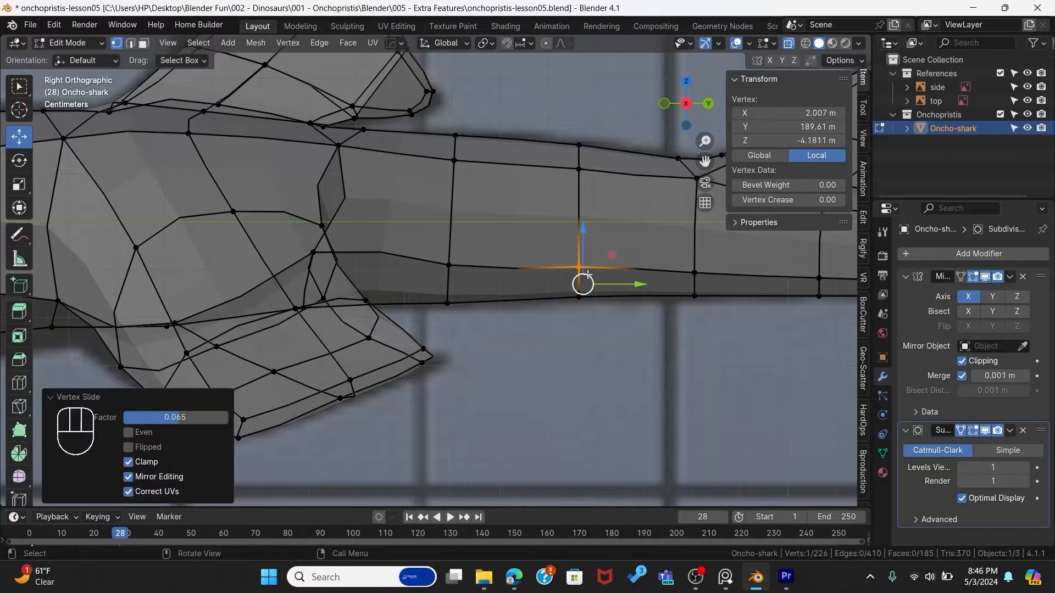
# Step: Move the front dorsal fin's tip vertex about 0.029 m along Y and 0.074 m along Z
pyautogui.scroll(-4, 590, 273)
pyautogui.keyDown('shift'); pyautogui.moveTo(591, 273); pyautogui.dragTo(769, 300, button='middle'); pyautogui.keyUp('shift')
pyautogui.scroll(4, 462, 274)
pyautogui.keyDown('shift'); pyautogui.moveTo(462, 275); pyautogui.dragTo(137, 330, button='middle'); pyautogui.keyUp('shift')
pyautogui.scroll(3, 377, 247)
pyautogui.keyDown('shift'); pyautogui.moveTo(376, 248); pyautogui.dragTo(349, 374, button='middle'); pyautogui.keyUp('shift')
pyautogui.moveTo(429, 184); pyautogui.dragTo(502, 274)
pyautogui.press('g')
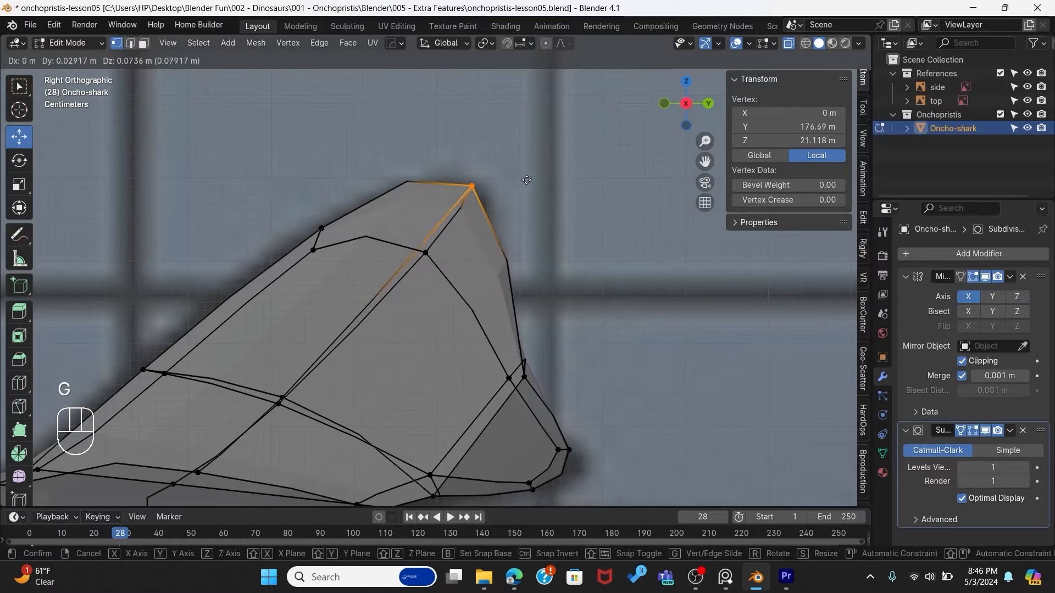
pyautogui.rightClick(526, 180)
# Step: Raise the side vertex below the front dorsal fin's tip and shift the trailing-edge vertex pair toward the fin's interior
pyautogui.moveTo(416, 204); pyautogui.dragTo(495, 252)
pyautogui.press('g')
pyautogui.click(497, 198)
pyautogui.moveTo(551, 326); pyautogui.dragTo(496, 384)
pyautogui.press('g')
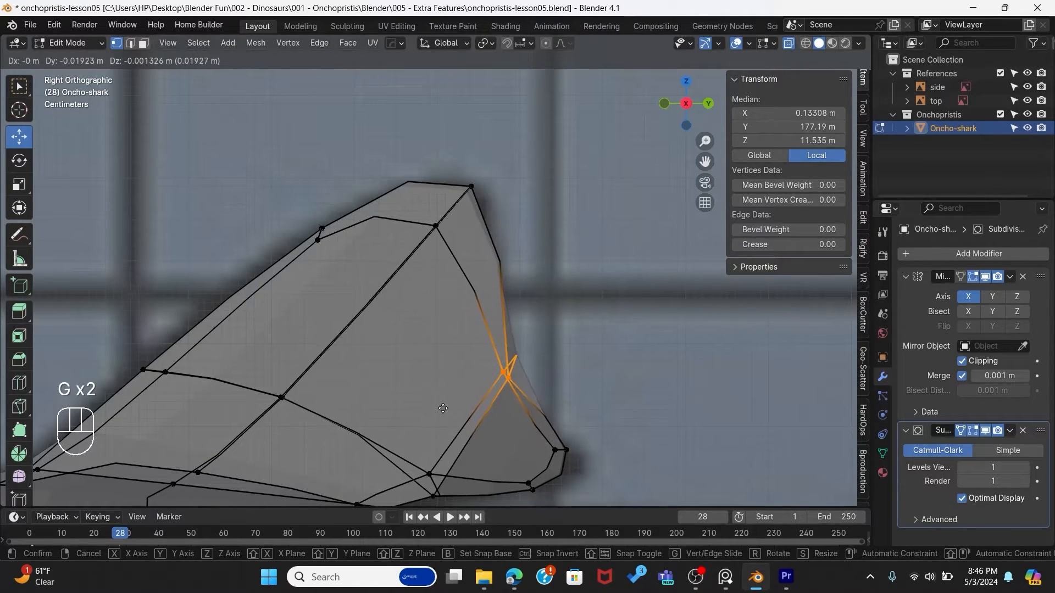
pyautogui.click(506, 385)
# Step: Select the central trailing-edge vertex of the front dorsal fin and raise it about 0.057 m along Z
pyautogui.hotkey('alt', 'z')
pyautogui.moveTo(581, 351); pyautogui.dragTo(610, 381, button='middle')
pyautogui.click(567, 369)
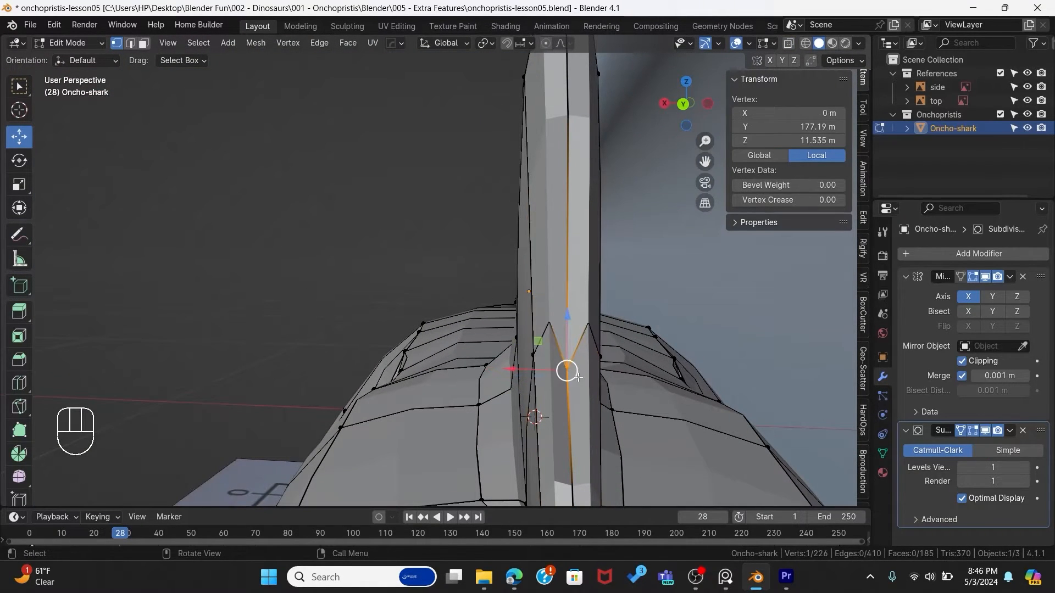
pyautogui.moveTo(567, 341); pyautogui.dragTo(576, 218)
# Step: In the right side view, move the central trailing-edge vertex about 0.022 m along Y and 0.011 m along Z
pyautogui.moveTo(576, 217); pyautogui.dragTo(582, 306, button='middle')
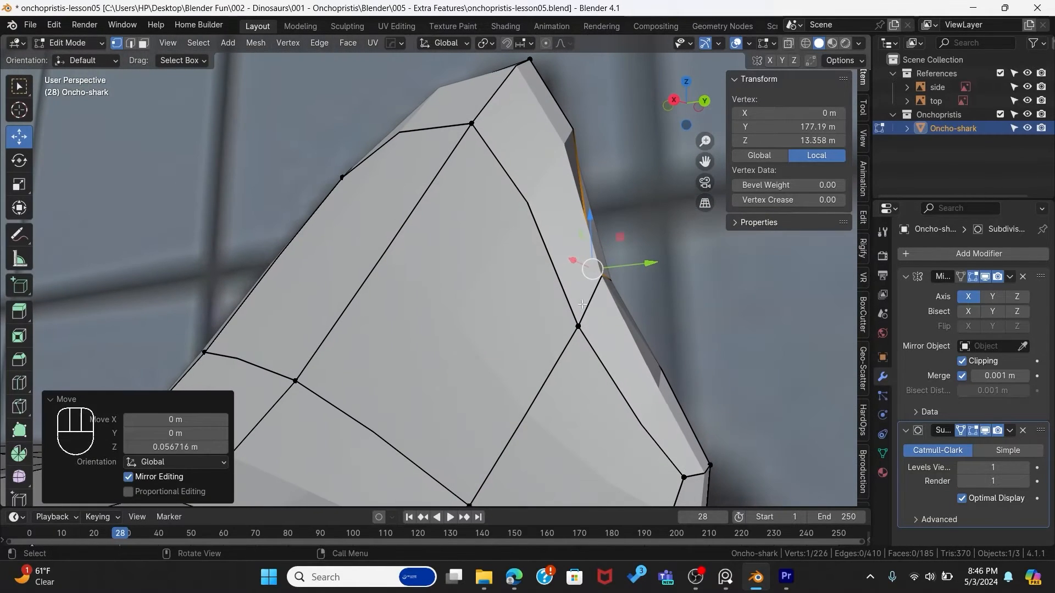
pyautogui.press('`')
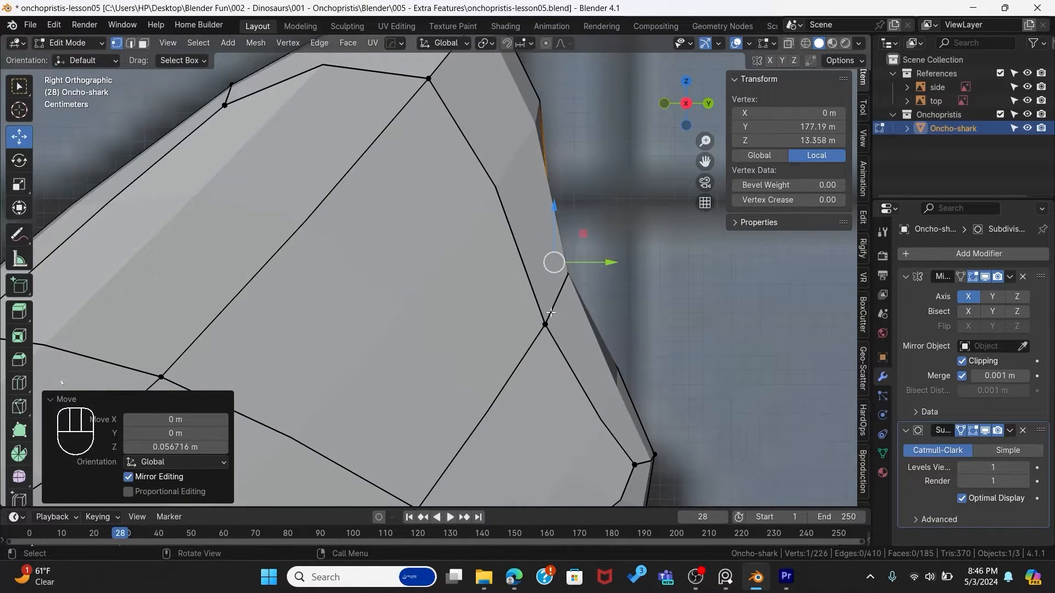
pyautogui.press('g')
pyautogui.click(582, 296)
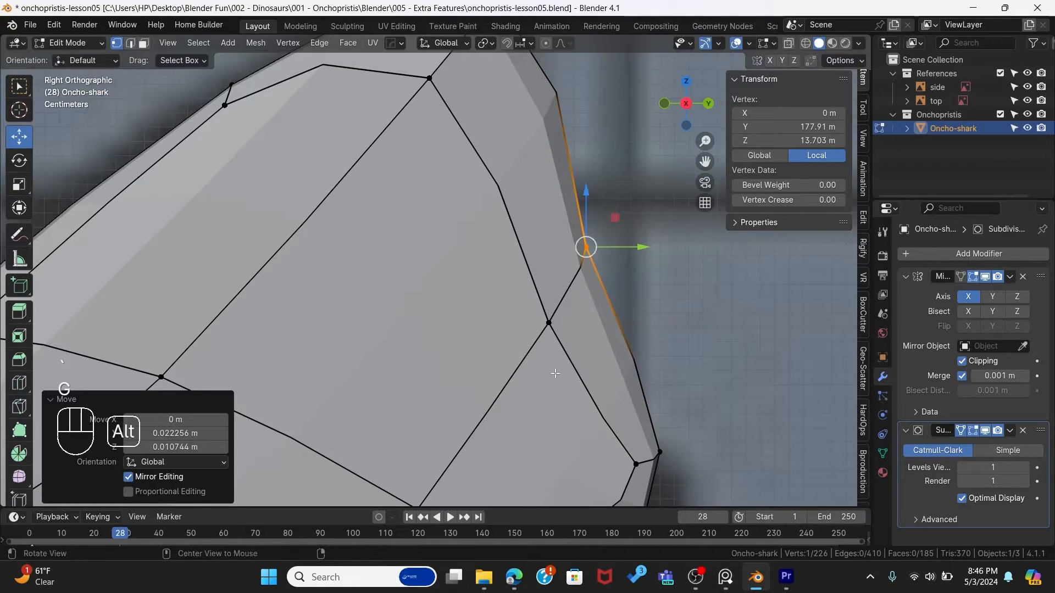
# Step: With X-ray on, select the trailing-edge vertex pair of the front dorsal fin and reposition it to match the reference outline
pyautogui.hotkey('alt', 'z')
pyautogui.scroll(-4, 549, 374)
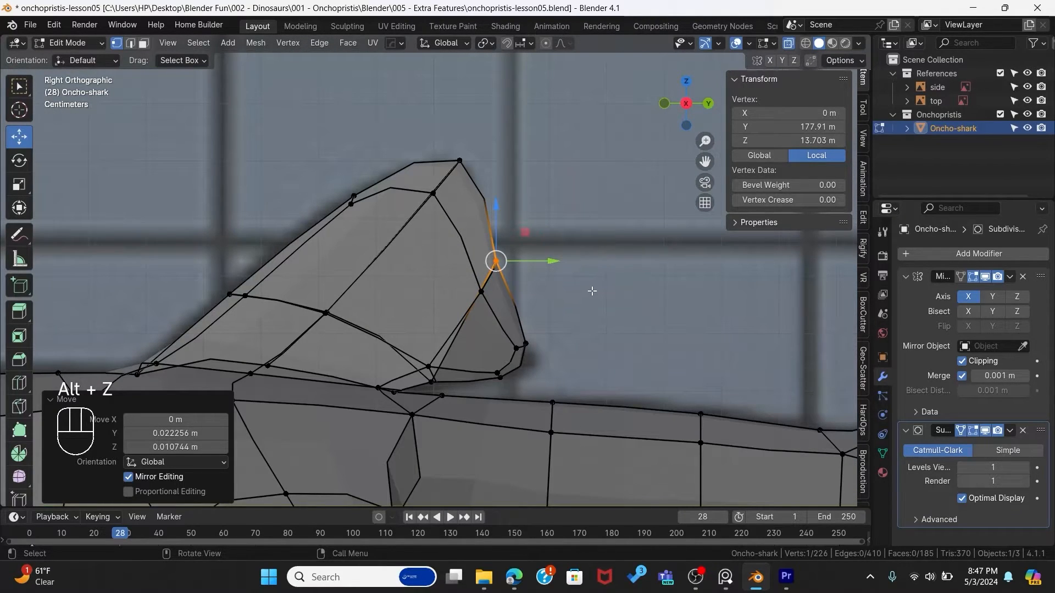
pyautogui.scroll(3, 591, 290)
pyautogui.moveTo(518, 332); pyautogui.dragTo(514, 329)
pyautogui.press('g')
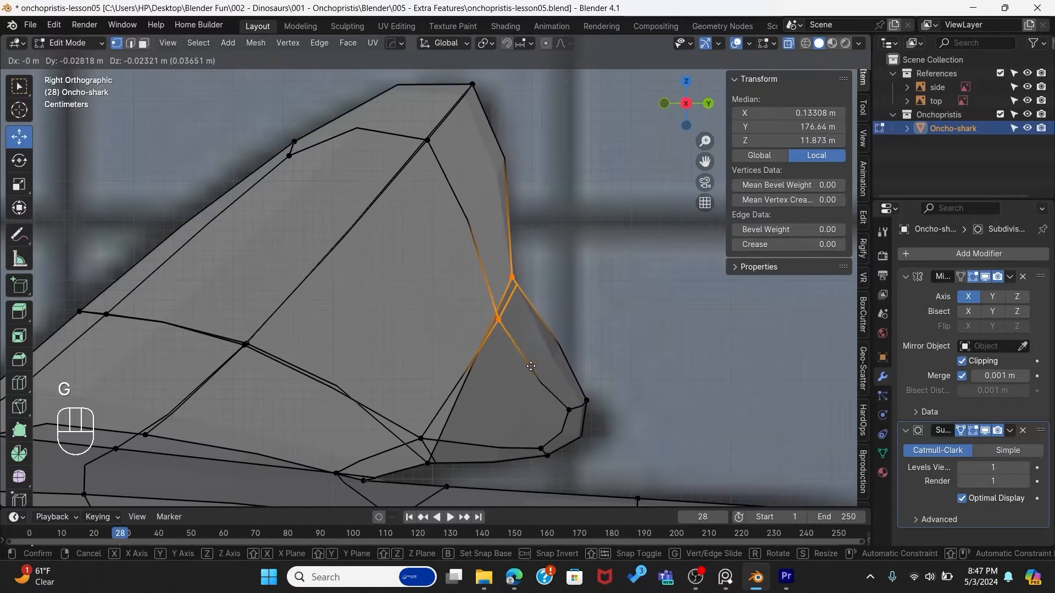
pyautogui.click(550, 358)
# Step: Select the four vertices of the front dorsal fin's rear lower tip and reposition them to match the reference outline
pyautogui.moveTo(549, 373); pyautogui.dragTo(606, 466)
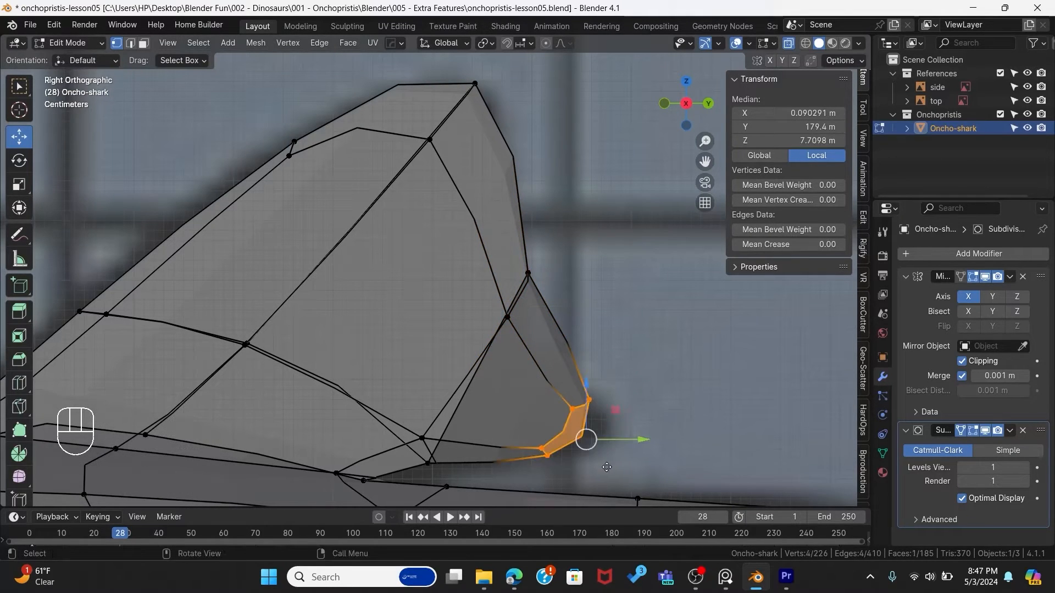
pyautogui.press('g')
pyautogui.click(628, 467)
# Step: With X-ray off, move the front dorsal fin's central trailing-edge vertex about 0.017 m along Y and 0.015 m along Z
pyautogui.hotkey('alt', 'z')
pyautogui.moveTo(537, 422); pyautogui.dragTo(581, 304, button='middle')
pyautogui.click(501, 302)
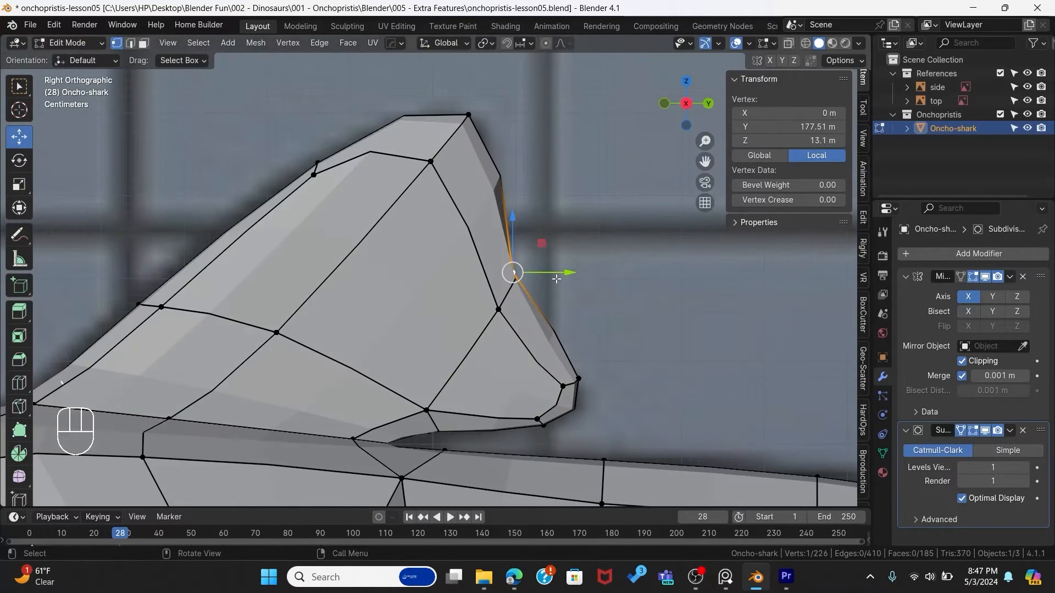
pyautogui.press('g')
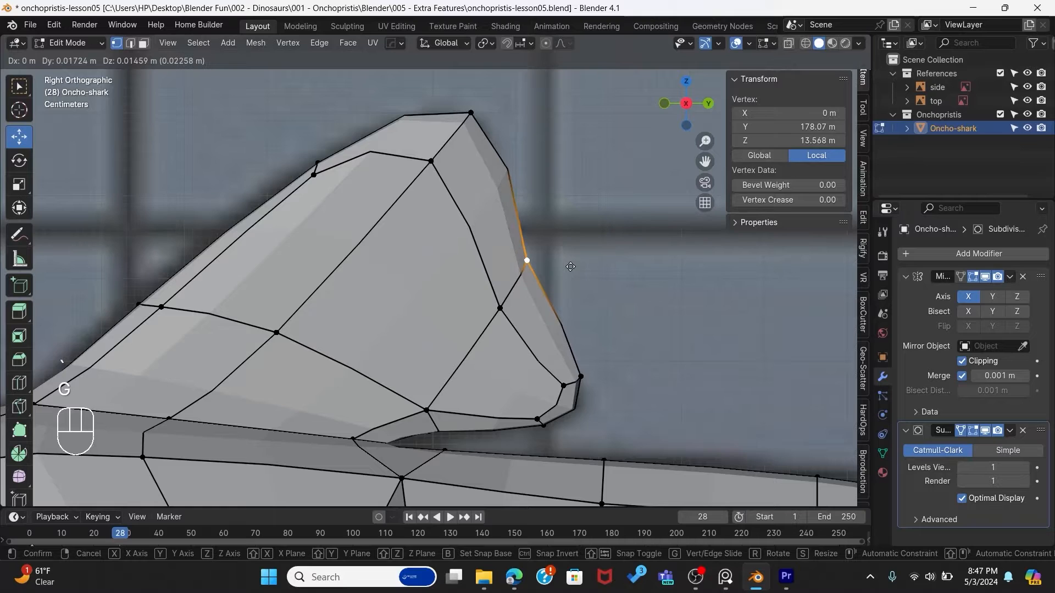
pyautogui.click(570, 266)
# Step: With X-ray on, select the front dorsal fin's trailing-edge vertex pair and move it about -0.015 m along Y and -0.023 m along Z
pyautogui.keyDown('shift'); pyautogui.click(499, 309); pyautogui.keyUp('shift')
pyautogui.hotkey('alt', 'z')
pyautogui.moveTo(607, 257); pyautogui.dragTo(475, 320)
pyautogui.click(466, 331)
pyautogui.moveTo(628, 225); pyautogui.dragTo(478, 315)
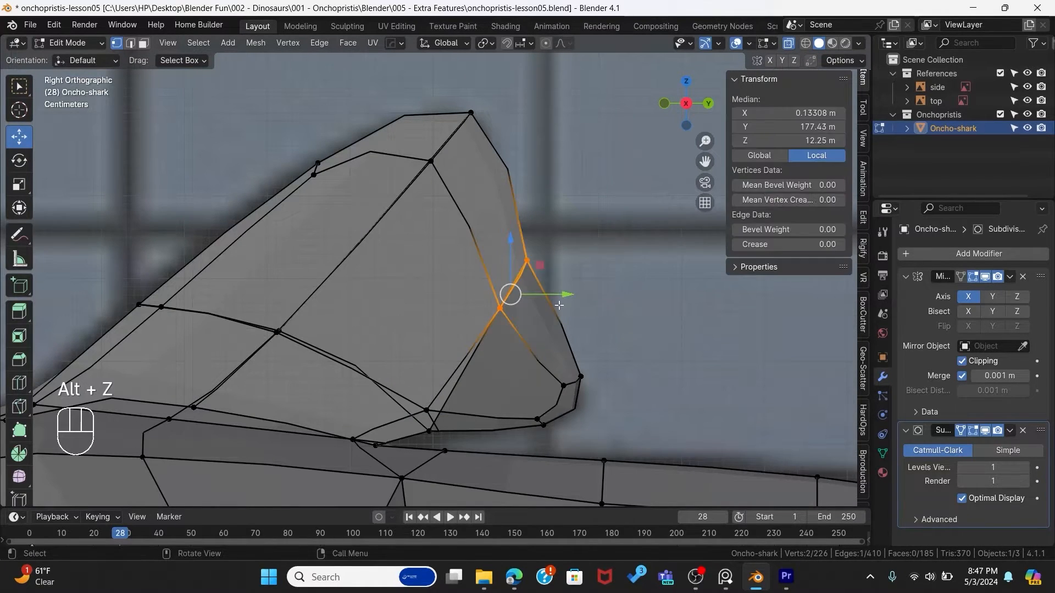
pyautogui.press('g')
pyautogui.click(538, 339)
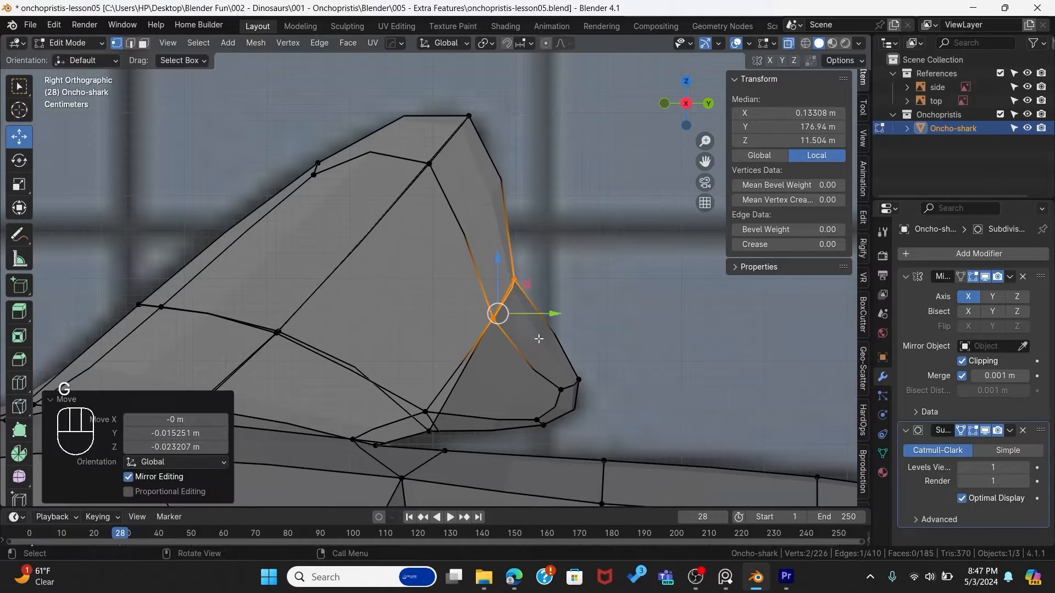
# Step: Select the lower vertex pair on the front dorsal fin's leading edge and reposition it to follow the reference outline
pyautogui.scroll(-4, 483, 434)
pyautogui.keyDown('shift'); pyautogui.moveTo(344, 359); pyautogui.dragTo(502, 366, button='middle'); pyautogui.keyUp('shift')
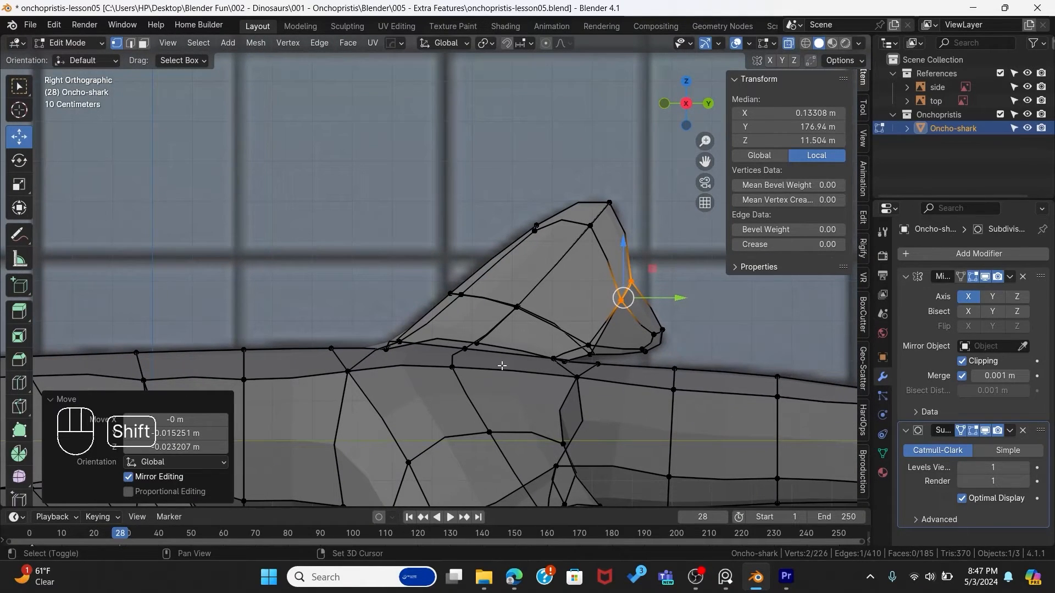
pyautogui.moveTo(431, 285); pyautogui.dragTo(476, 317)
pyautogui.press('g')
pyautogui.click(461, 315)
# Step: With X-ray off, select the center-line vertex under the front dorsal fin's rear base and slide it backward by a factor of 0.854
pyautogui.hotkey('alt', 'z')
pyautogui.moveTo(351, 275); pyautogui.dragTo(412, 321, button='middle')
pyautogui.moveTo(382, 316); pyautogui.dragTo(405, 328)
pyautogui.moveTo(405, 328); pyautogui.dragTo(324, 316, button='middle')
pyautogui.scroll(4, 395, 296)
pyautogui.moveTo(392, 286); pyautogui.dragTo(395, 267)
pyautogui.moveTo(395, 268); pyautogui.dragTo(398, 337, button='middle')
pyautogui.click(359, 363)
pyautogui.moveTo(372, 385); pyautogui.dragTo(518, 411, button='middle')
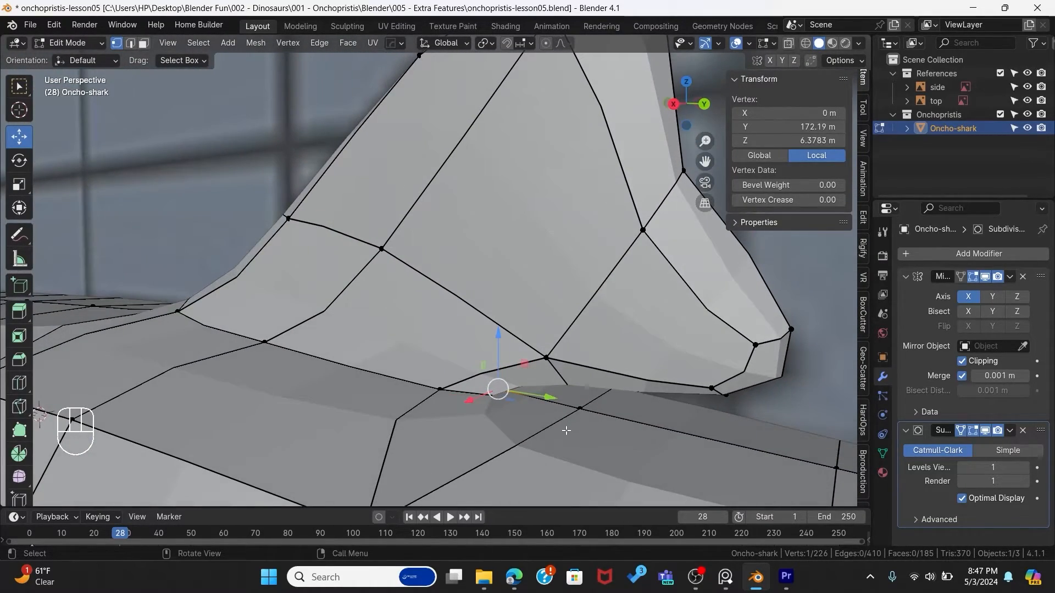
pyautogui.press('g')
pyautogui.press('g')
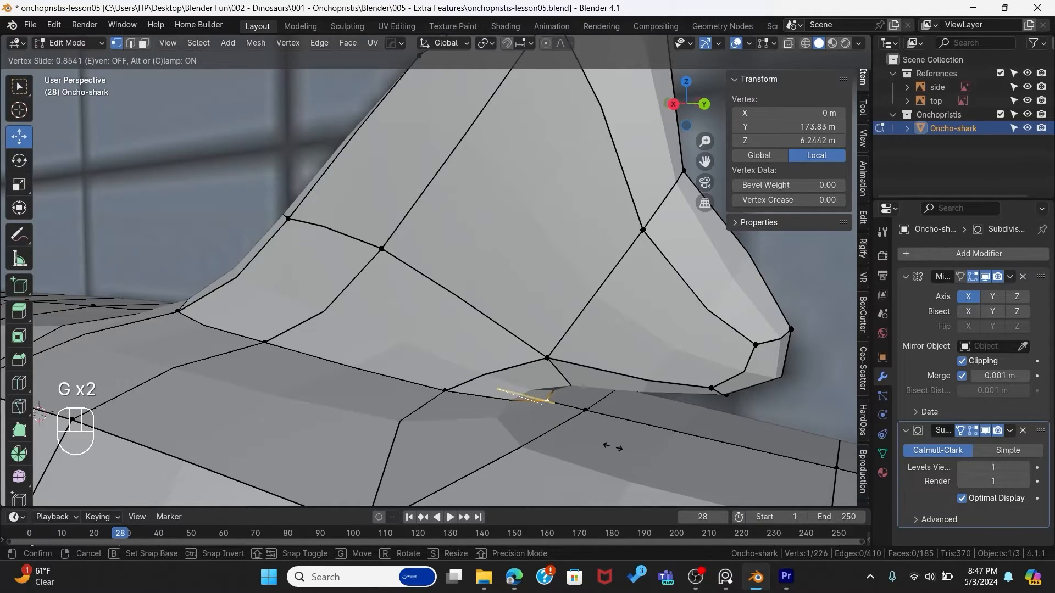
pyautogui.click(613, 447)
# Step: Compare the model's side profile with the sawfish photos and labelled fin diagram on the reference board, and return to Blender
pyautogui.scroll(-6, 612, 447)
pyautogui.moveTo(431, 395); pyautogui.dragTo(590, 305, button='middle')
pyautogui.scroll(1, 624, 435)
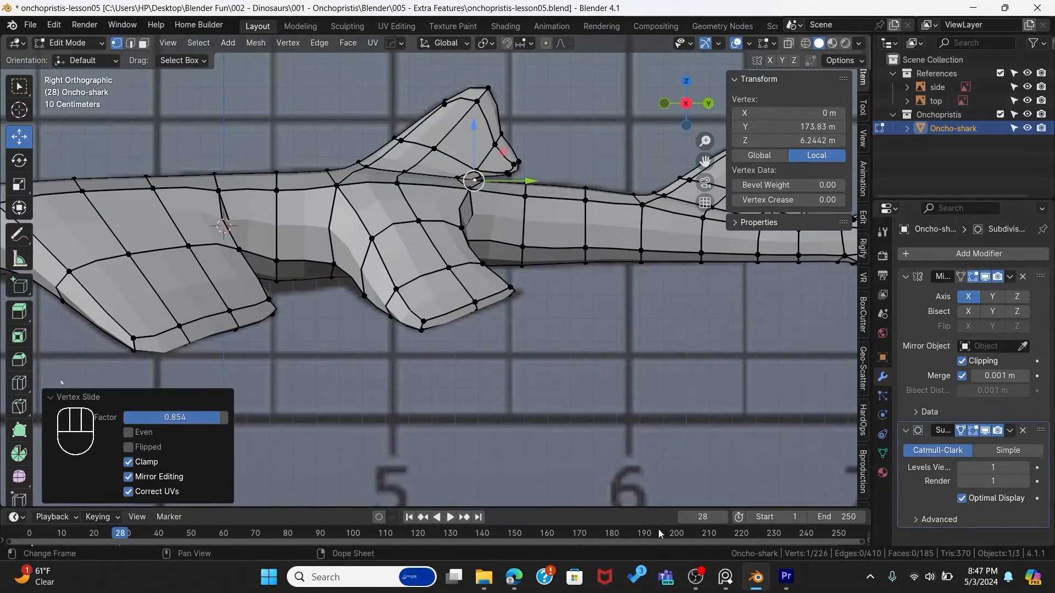
pyautogui.click(726, 576)
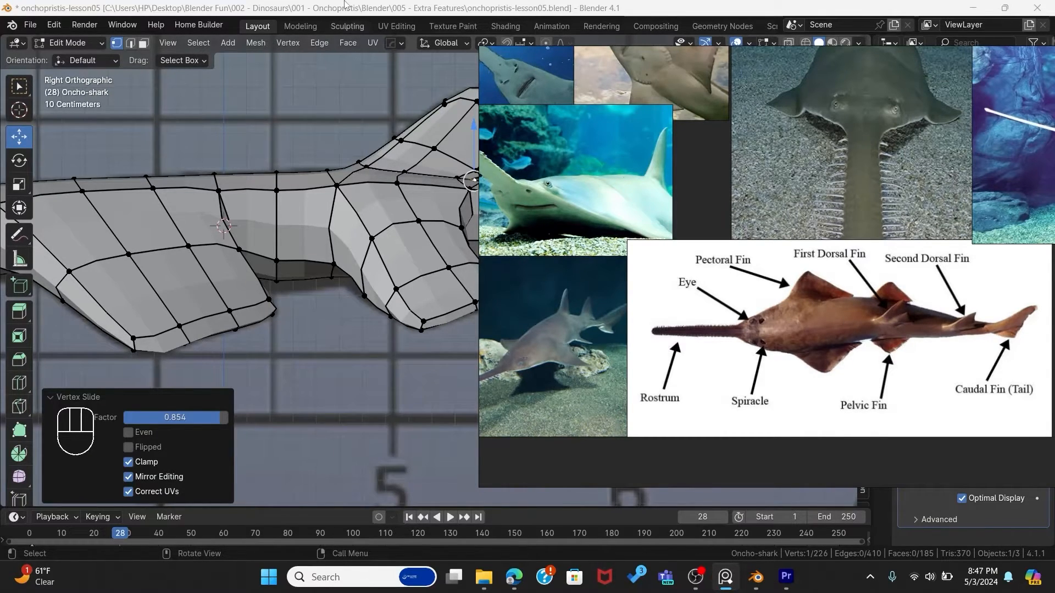
pyautogui.click(317, 4)
# Step: Select the pelvic fin's inner trailing-edge vertex pair and, in top view, move it about 0.025 m along X and -0.107 m along Y
pyautogui.scroll(4, 483, 395)
pyautogui.hotkey('alt', 'z')
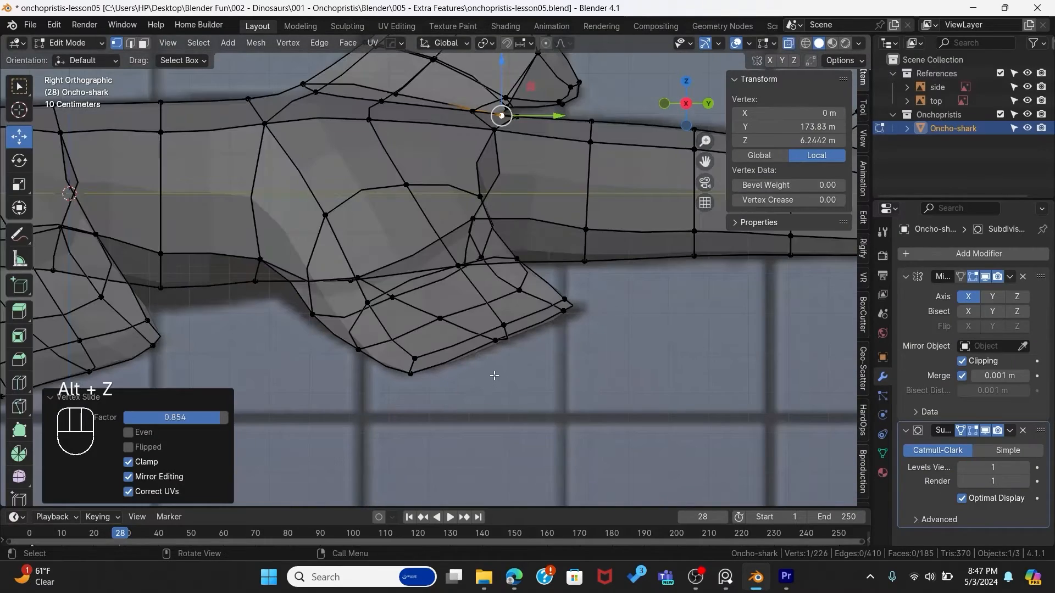
pyautogui.hotkey('alt', 'z')
pyautogui.hotkey('alt', 'z')
pyautogui.hotkey('alt', 'z')
pyautogui.moveTo(718, 305); pyautogui.dragTo(588, 353, button='middle')
pyautogui.moveTo(344, 287); pyautogui.dragTo(303, 275, button='middle')
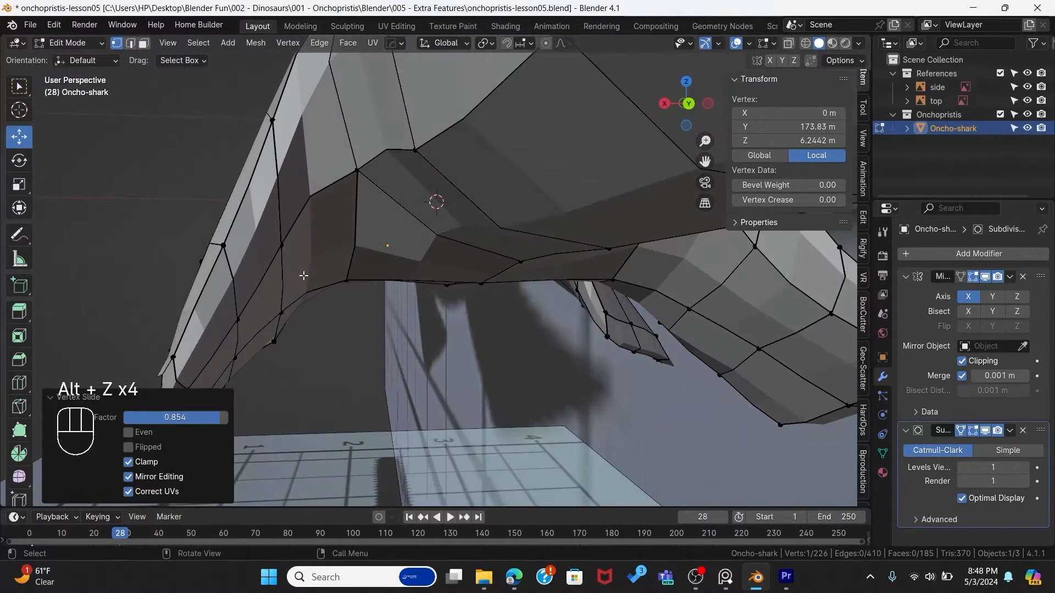
pyautogui.moveTo(255, 330); pyautogui.dragTo(255, 329)
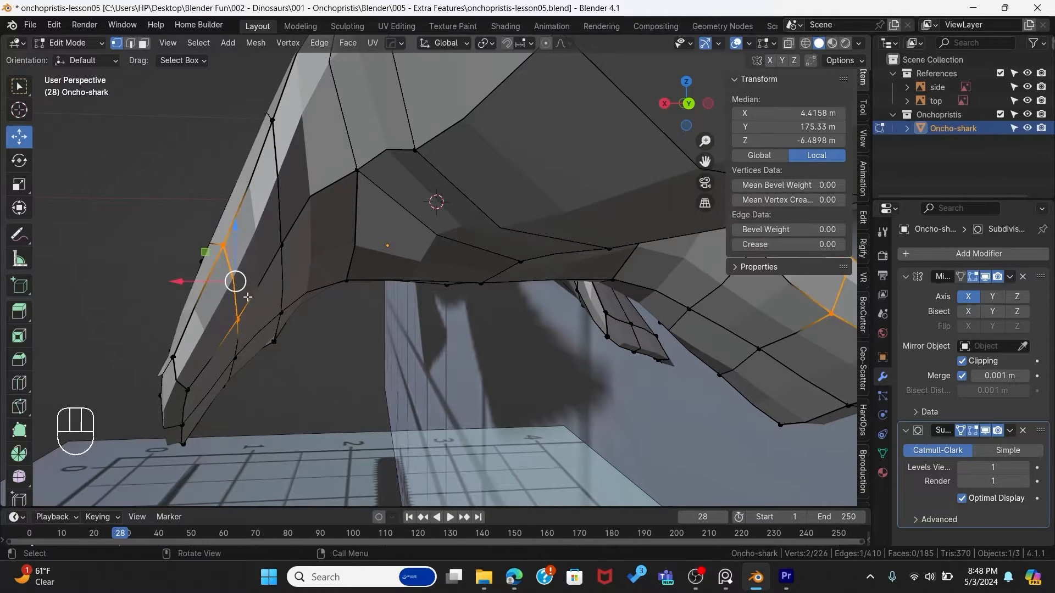
pyautogui.press('KP_7')
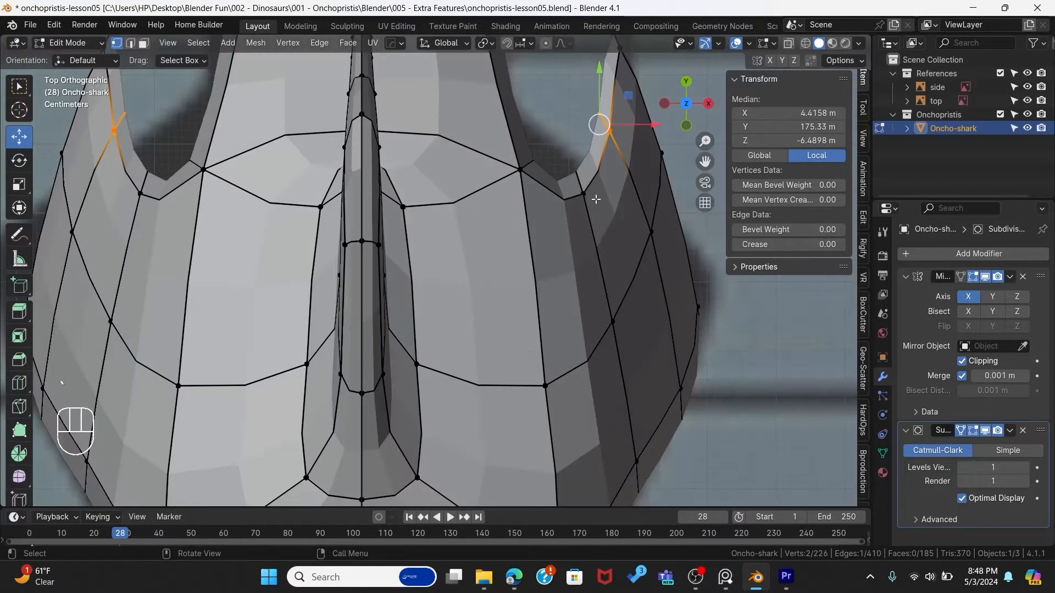
pyautogui.press('g')
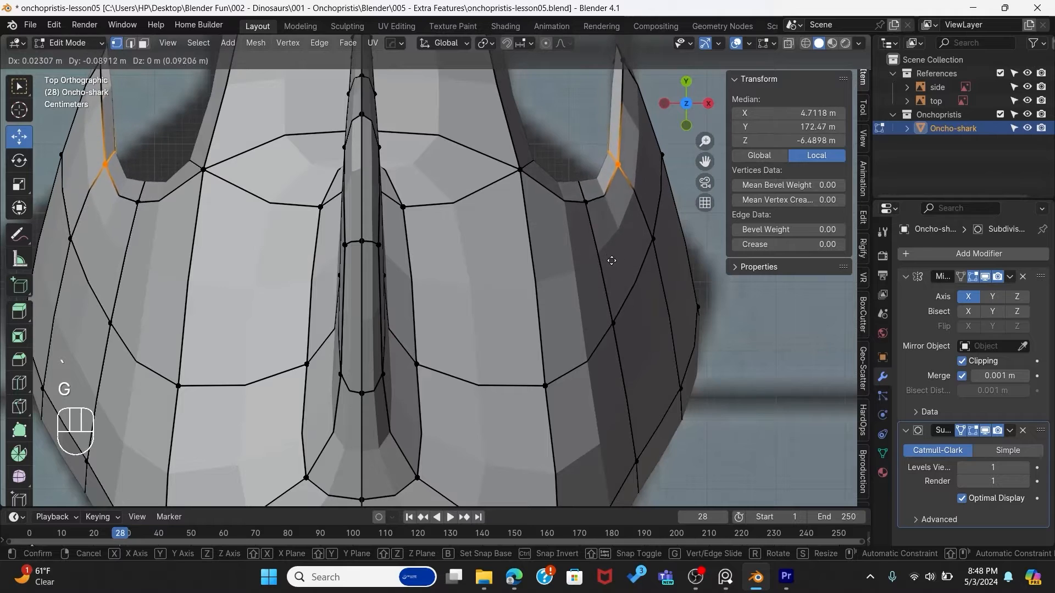
pyautogui.click(610, 271)
# Step: In top view, select the pelvic fin's rear tip vertices and move them about -0.084 m along X
pyautogui.scroll(-4, 599, 272)
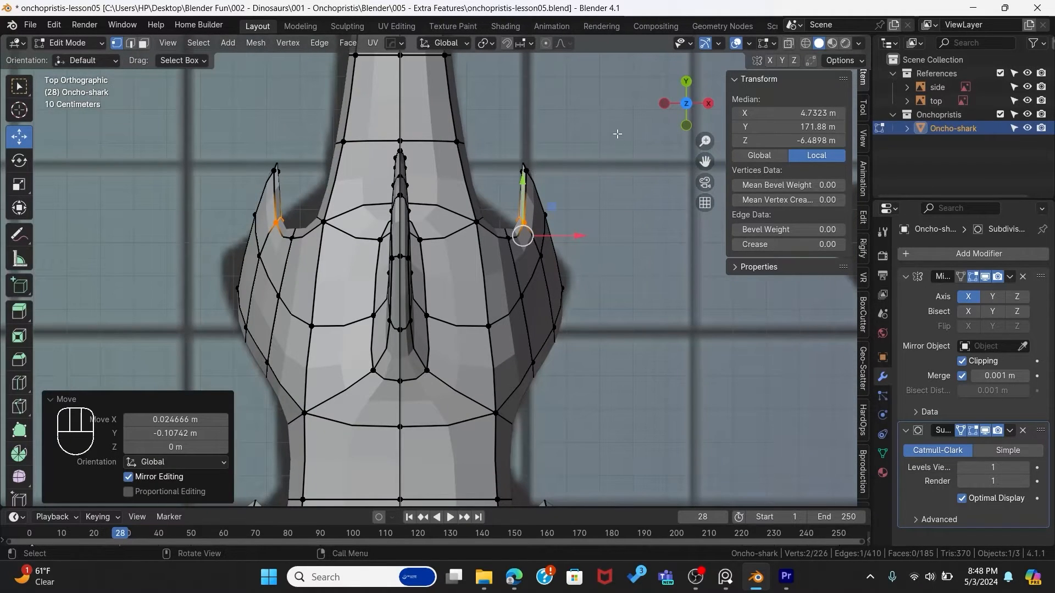
pyautogui.moveTo(482, 192); pyautogui.dragTo(483, 191)
pyautogui.press('g')
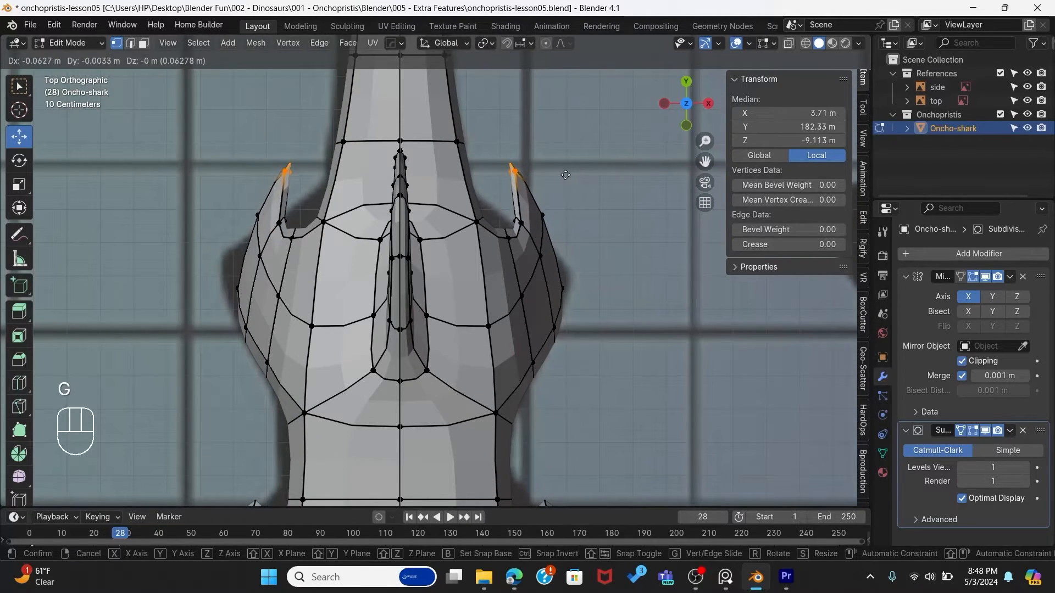
pyautogui.click(560, 173)
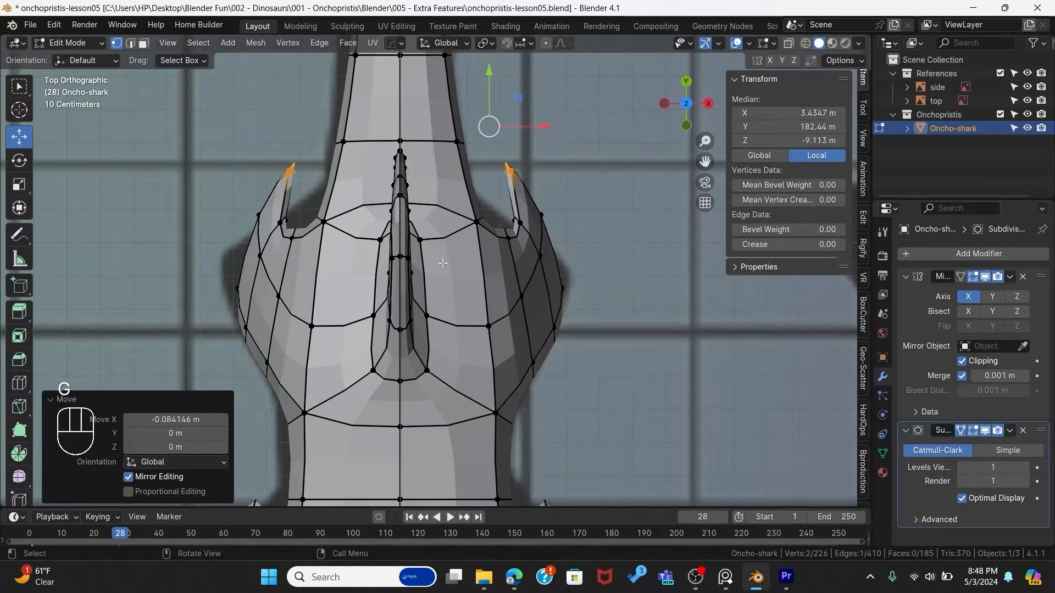
# Step: With X-ray on, select the pelvic fin's whole outer edge and rotate it -24.4° in top view with proportional editing sized about 0.319
pyautogui.hotkey('alt', 'z')
pyautogui.hotkey('alt', 'z')
pyautogui.moveTo(581, 263); pyautogui.dragTo(536, 276, button='middle')
pyautogui.hotkey('alt', 'z')
pyautogui.hotkey('alt', 'z')
pyautogui.moveTo(556, 334); pyautogui.dragTo(477, 227, button='middle')
pyautogui.keyDown('shift'); pyautogui.moveTo(539, 306); pyautogui.dragTo(534, 248, button='middle'); pyautogui.keyUp('shift')
pyautogui.hotkey('alt', 'z')
pyautogui.moveTo(529, 353); pyautogui.dragTo(466, 302, button='middle')
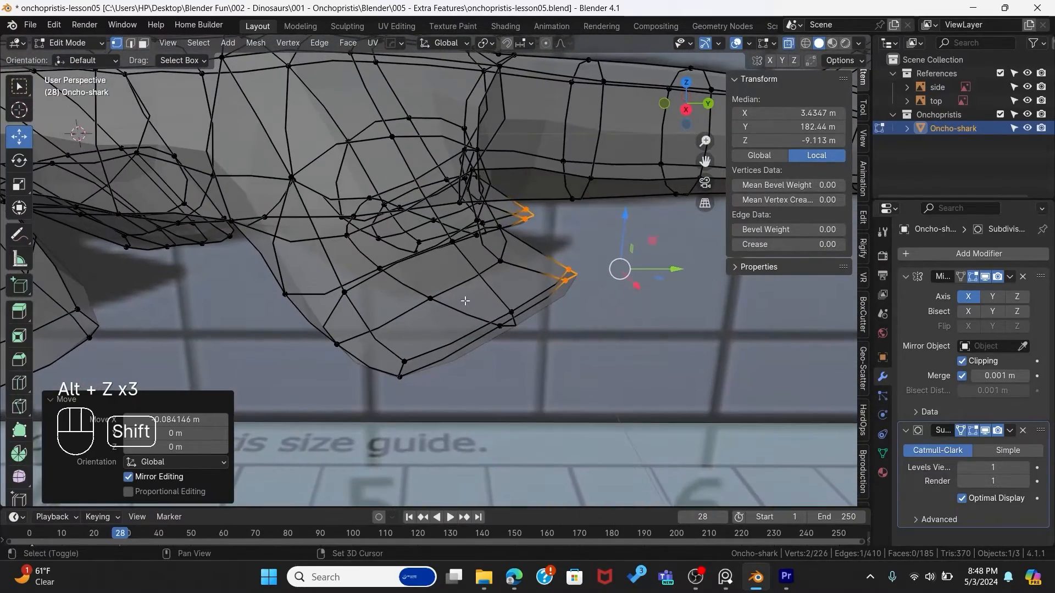
pyautogui.keyDown('shift'); pyautogui.moveTo(466, 302); pyautogui.dragTo(519, 358); pyautogui.keyUp('shift')
pyautogui.keyDown('shift'); pyautogui.moveTo(386, 354); pyautogui.dragTo(433, 391); pyautogui.keyUp('shift')
pyautogui.moveTo(450, 371); pyautogui.dragTo(493, 414, button='middle')
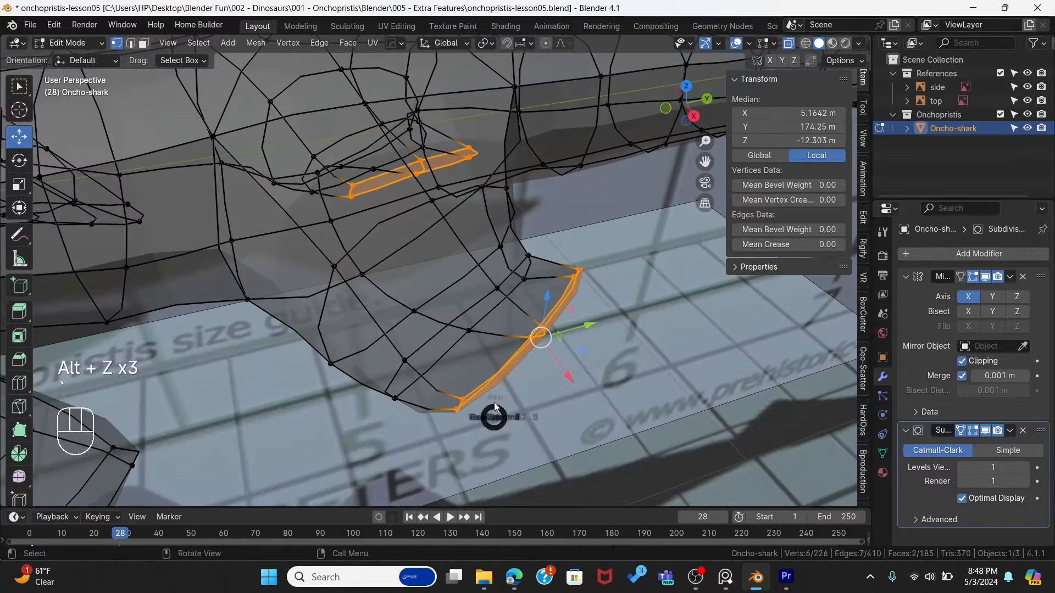
pyautogui.press('`')
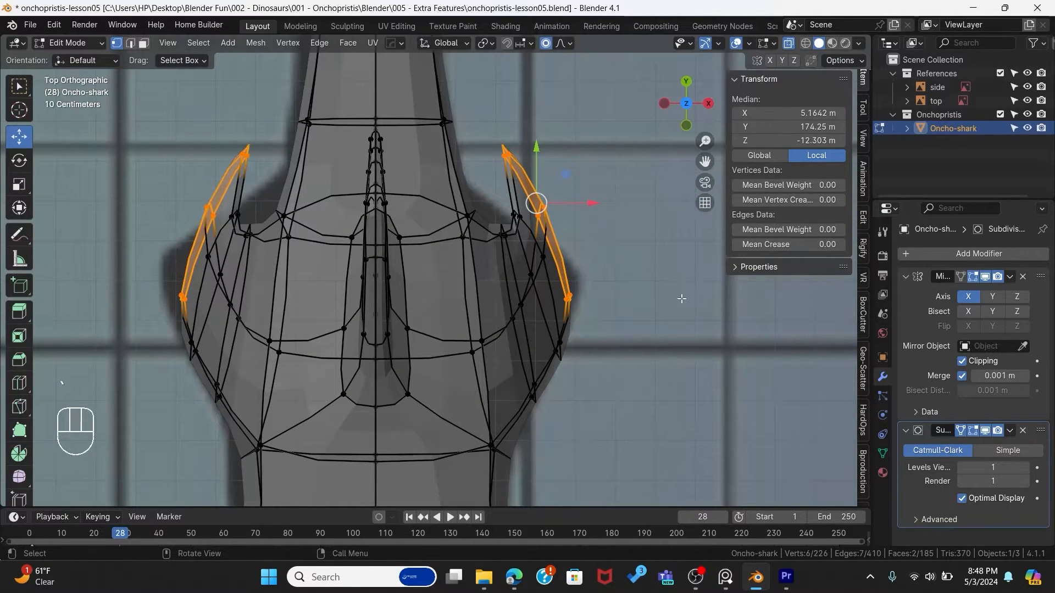
pyautogui.press('r')
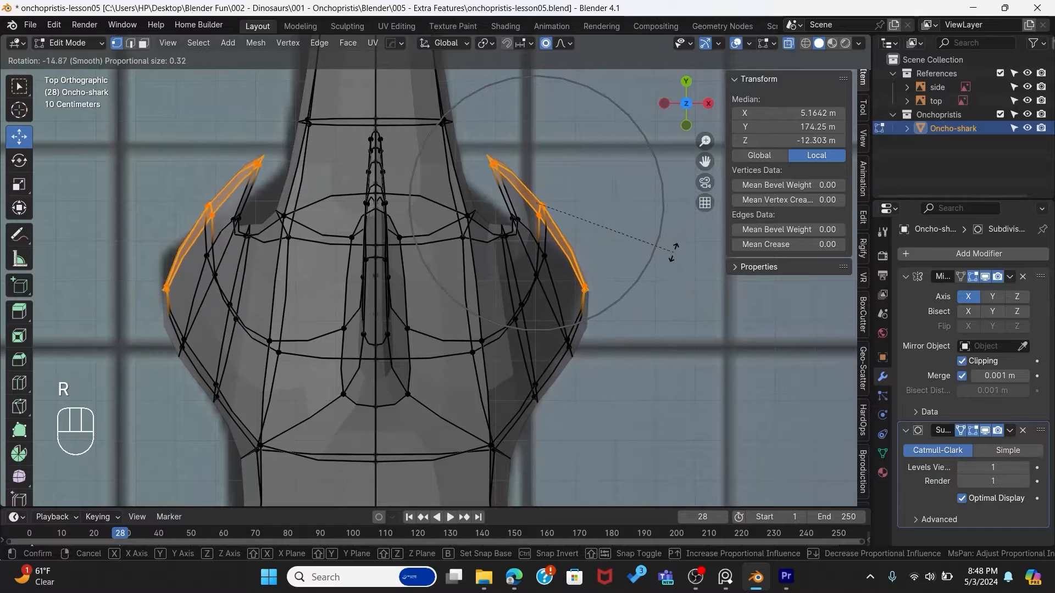
pyautogui.scroll(1, 661, 222)
pyautogui.scroll(-1, 661, 222)
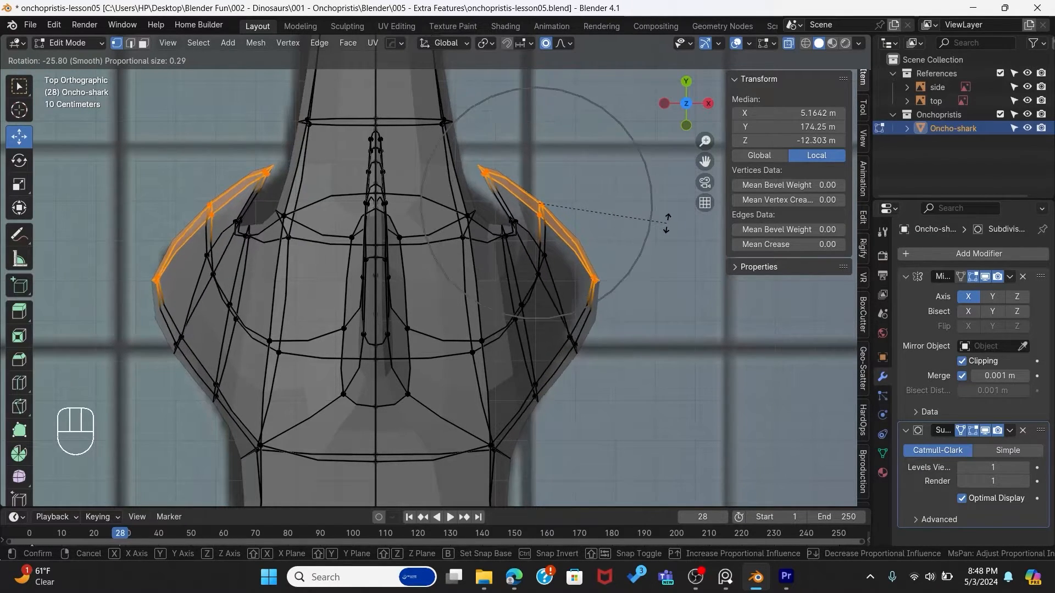
pyautogui.click(662, 223)
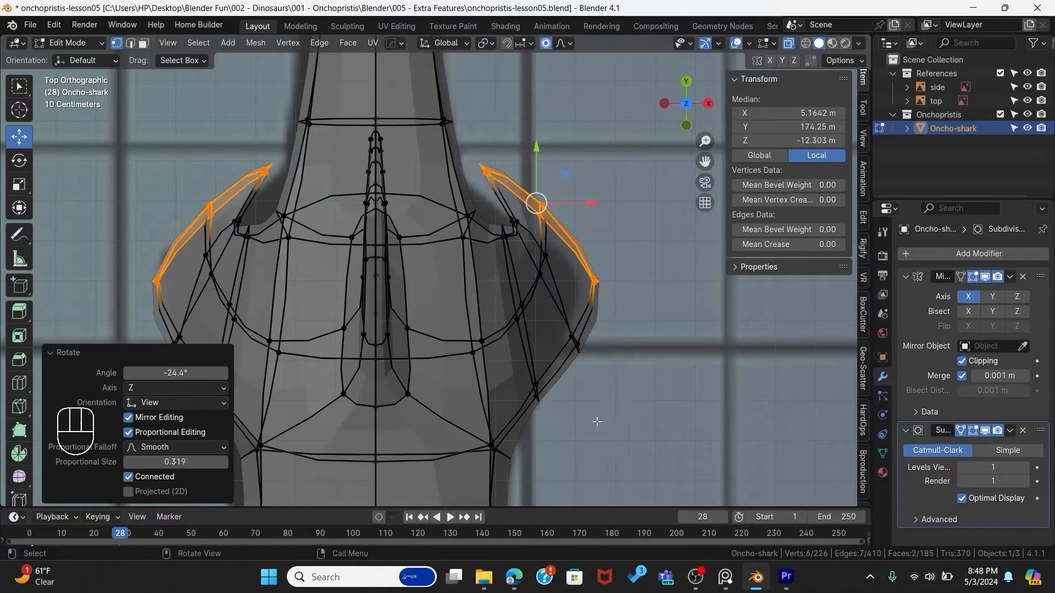
# Step: In the right side view, select the pelvic fin's rear tip vertices and pull them backward to meet the reference with proportional editing
pyautogui.moveTo(609, 422); pyautogui.dragTo(500, 367, button='middle')
pyautogui.press('`')
pyautogui.hotkey('alt', 'z')
pyautogui.hotkey('alt', 'z')
pyautogui.click(310, 264)
pyautogui.hotkey('alt', 'z')
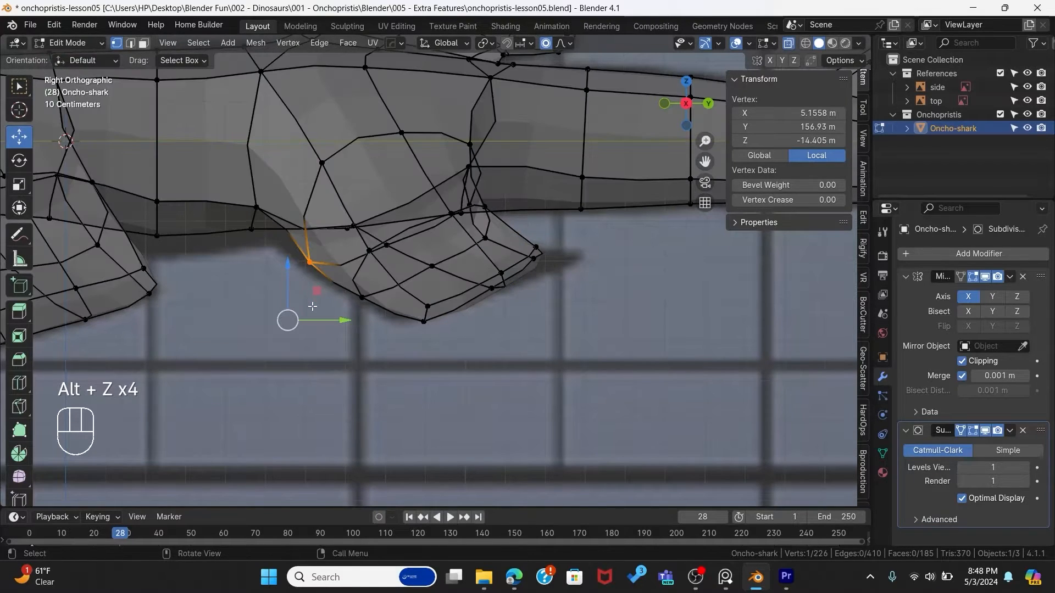
pyautogui.moveTo(520, 240); pyautogui.dragTo(577, 289)
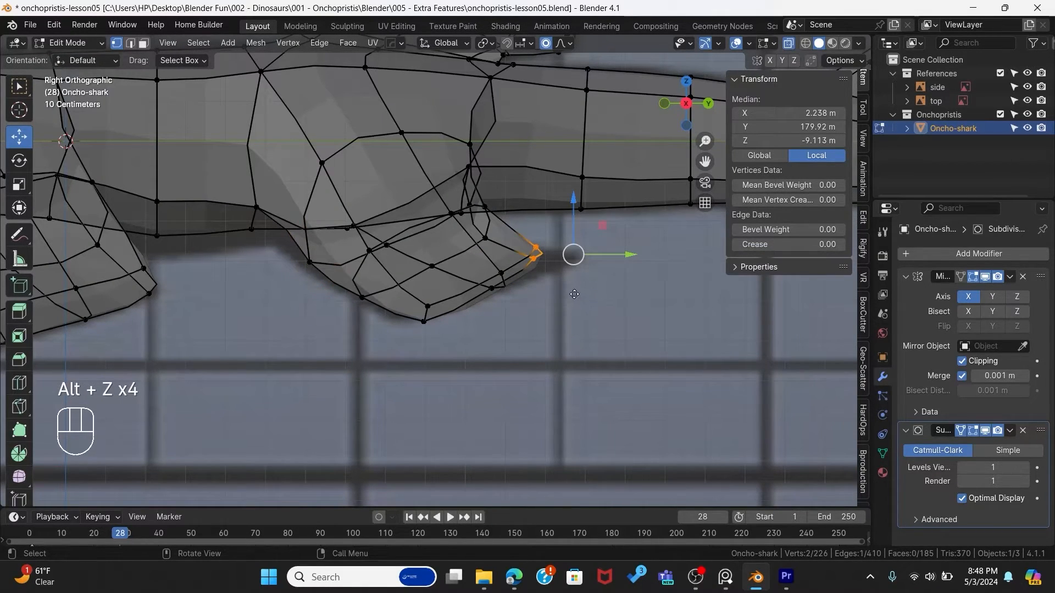
pyautogui.press('g')
pyautogui.click(624, 252)
# Step: Review the body in Object Mode, then add one loop cut near the pectoral fin's base in Edit Mode with a slide factor of -0.630
pyautogui.press('Tab')
pyautogui.moveTo(624, 252); pyautogui.dragTo(447, 259, button='middle')
pyautogui.keyDown('shift'); pyautogui.moveTo(252, 243); pyautogui.dragTo(444, 314, button='middle'); pyautogui.keyUp('shift')
pyautogui.press('`')
pyautogui.click(527, 314)
pyautogui.keyDown('shift'); pyautogui.moveTo(265, 381); pyautogui.dragTo(405, 237, button='middle'); pyautogui.keyUp('shift')
pyautogui.press('Tab')
pyautogui.click(414, 240)
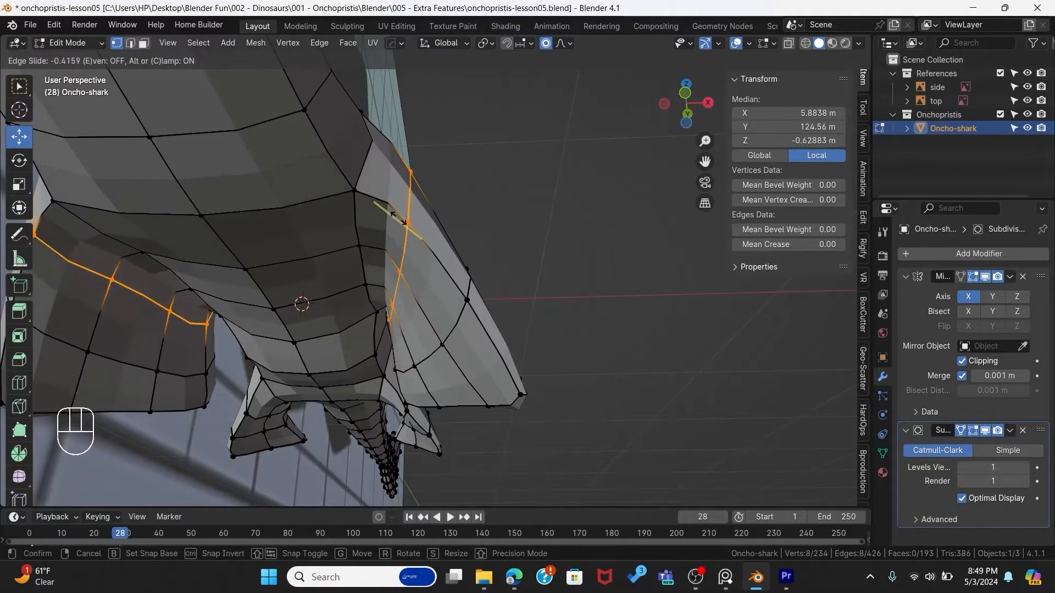
pyautogui.click(387, 218)
pyautogui.moveTo(387, 218); pyautogui.dragTo(396, 170, button='middle')
pyautogui.press('s')
pyautogui.press('z')
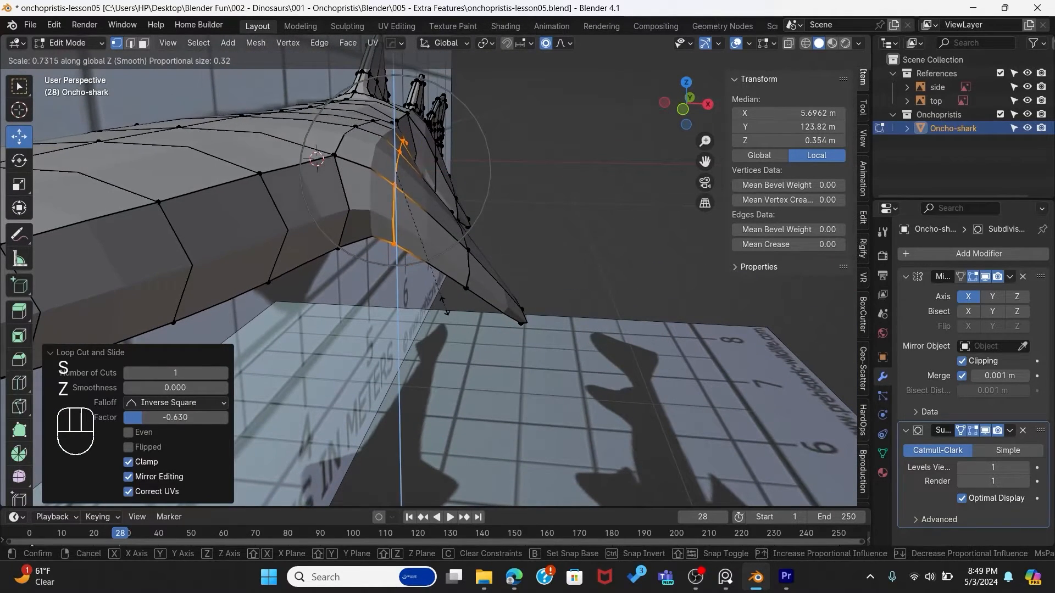
pyautogui.click(442, 312)
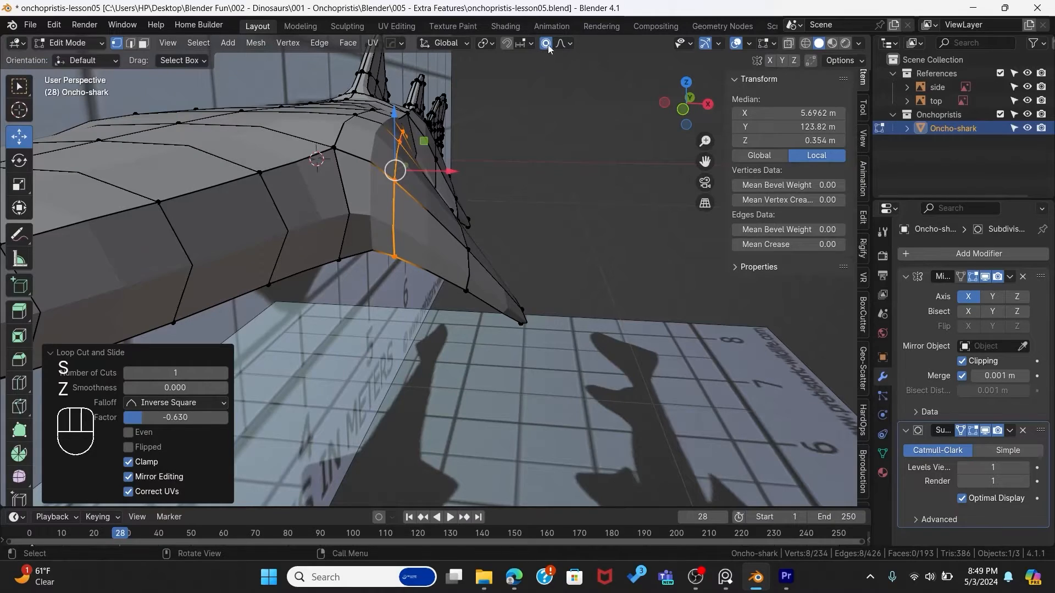
# Step: With proportional editing off, make an upper vertex of the pectoral fin loop the active-element pivot and scale the loop to about 0.53 along Z
pyautogui.moveTo(541, 320); pyautogui.dragTo(470, 190, button='middle')
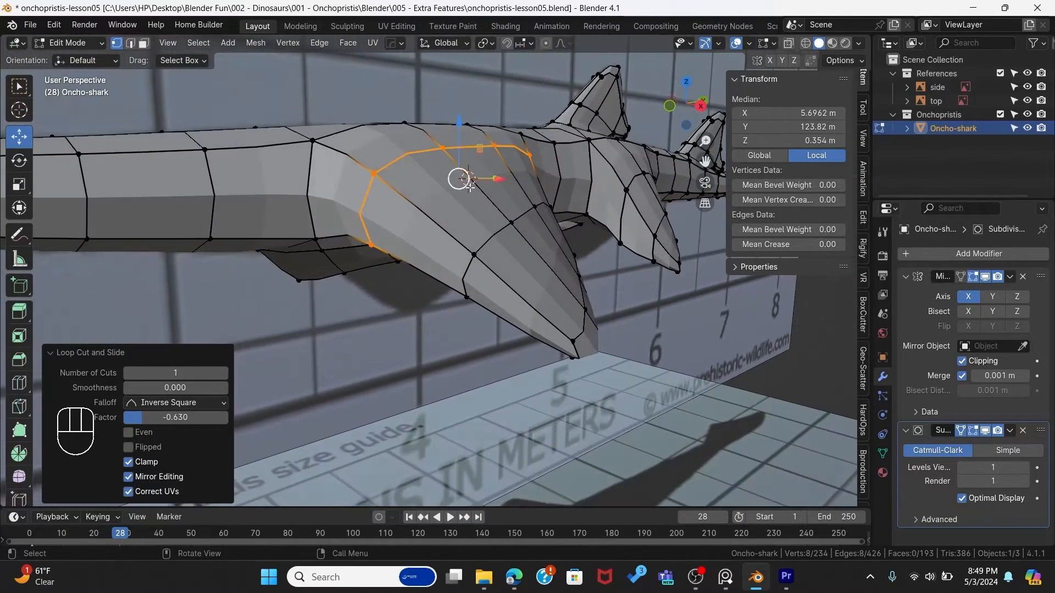
pyautogui.moveTo(461, 150); pyautogui.dragTo(404, 244, button='middle')
pyautogui.keyDown('shift'); pyautogui.click(476, 137); pyautogui.keyUp('shift')
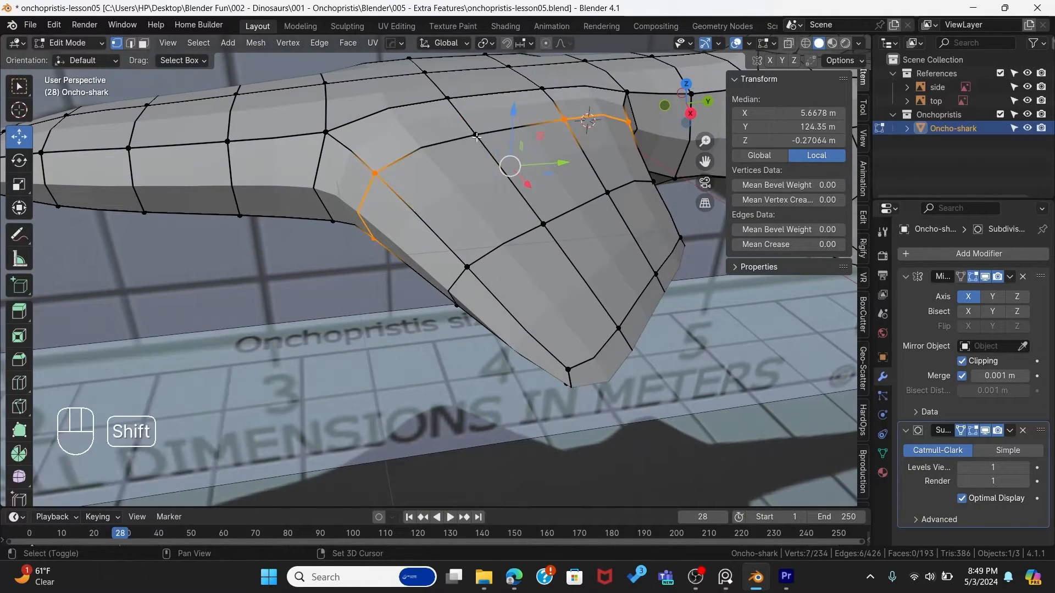
pyautogui.click(484, 44)
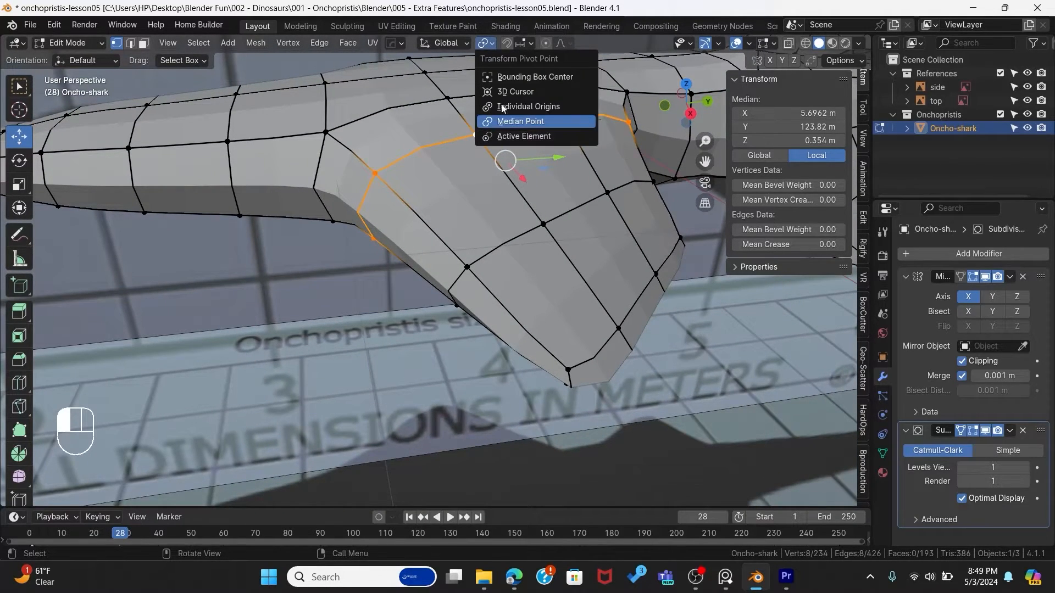
pyautogui.click(509, 135)
pyautogui.moveTo(510, 135); pyautogui.dragTo(467, 323, button='middle')
pyautogui.press('s')
pyautogui.press('z')
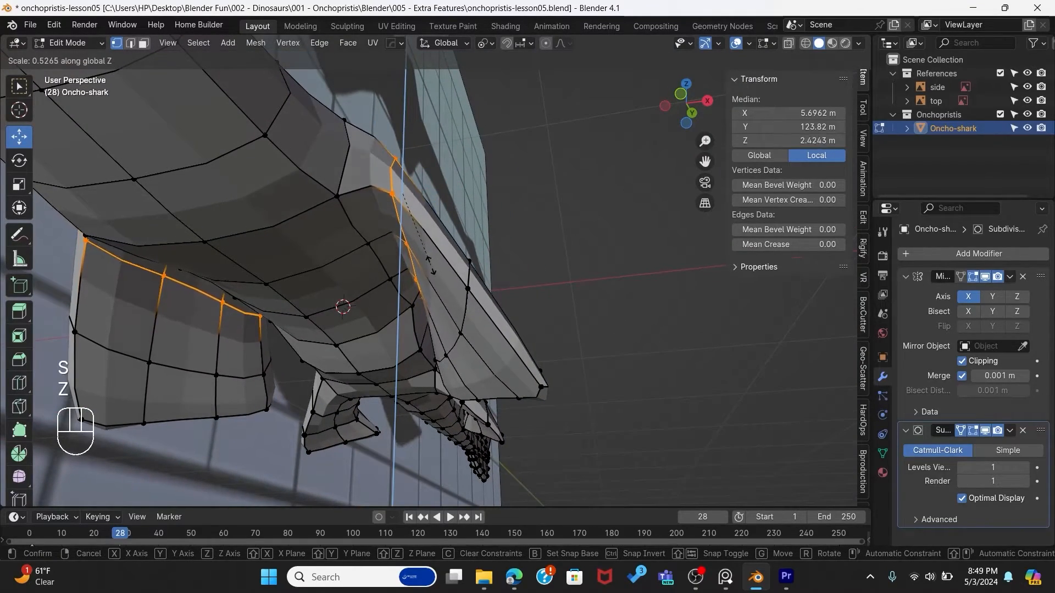
pyautogui.click(430, 258)
# Step: Add one centred loop cut near the pelvic fin's base with a slide factor of 0
pyautogui.moveTo(431, 258); pyautogui.dragTo(441, 258, button='middle')
pyautogui.click(442, 258)
pyautogui.press('KP_Decimal')
pyautogui.scroll(-5, 437, 319)
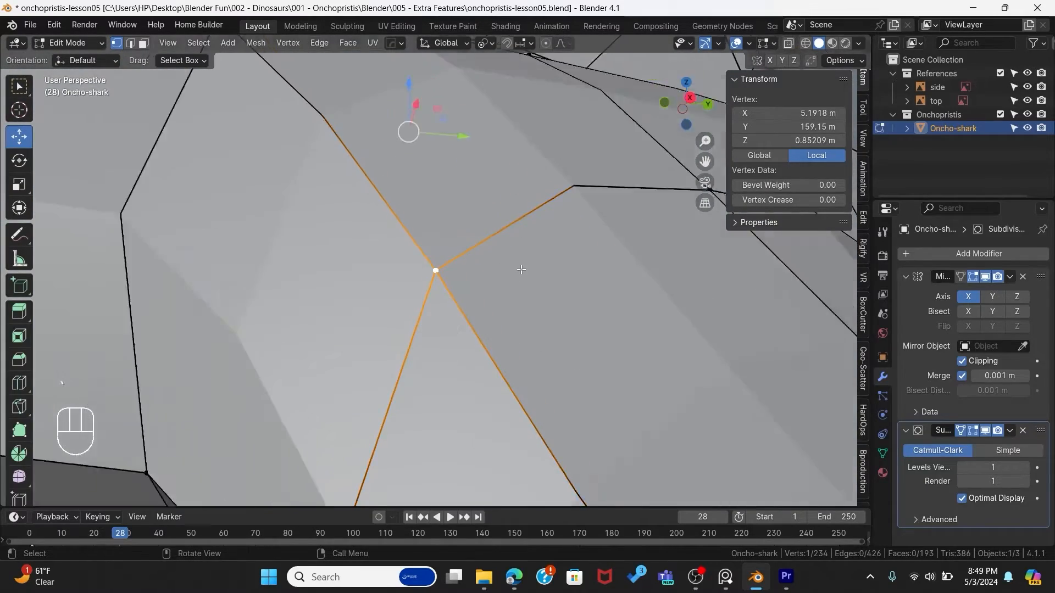
pyautogui.moveTo(436, 319); pyautogui.dragTo(399, 310, button='middle')
pyautogui.click(388, 331)
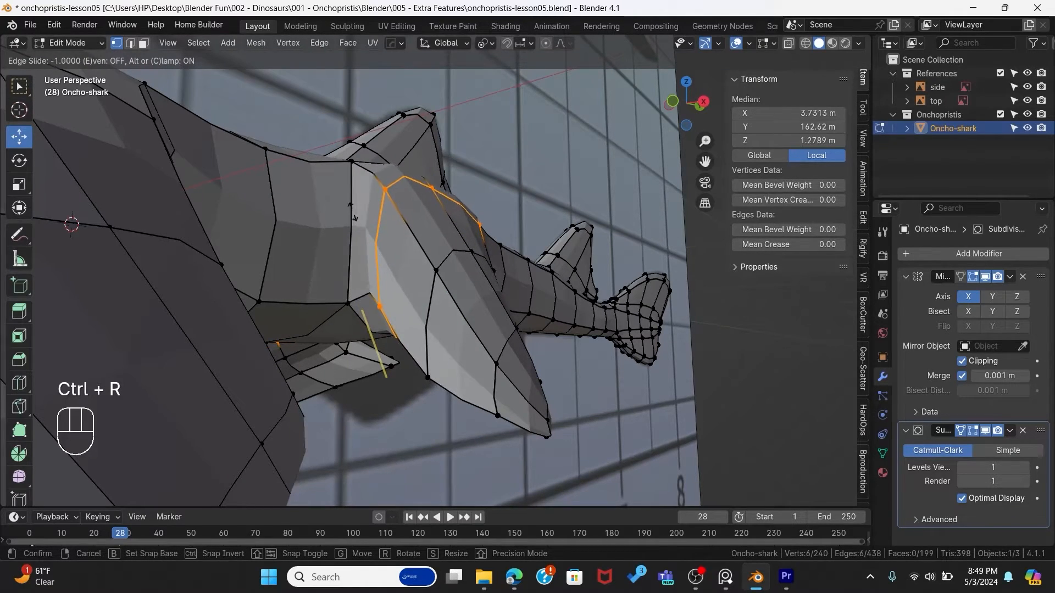
pyautogui.rightClick(396, 280)
# Step: Make the upper vertex of the new pelvic fin loop active and scale the loop to about 0.444 along Z
pyautogui.moveTo(447, 287); pyautogui.dragTo(387, 269, button='middle')
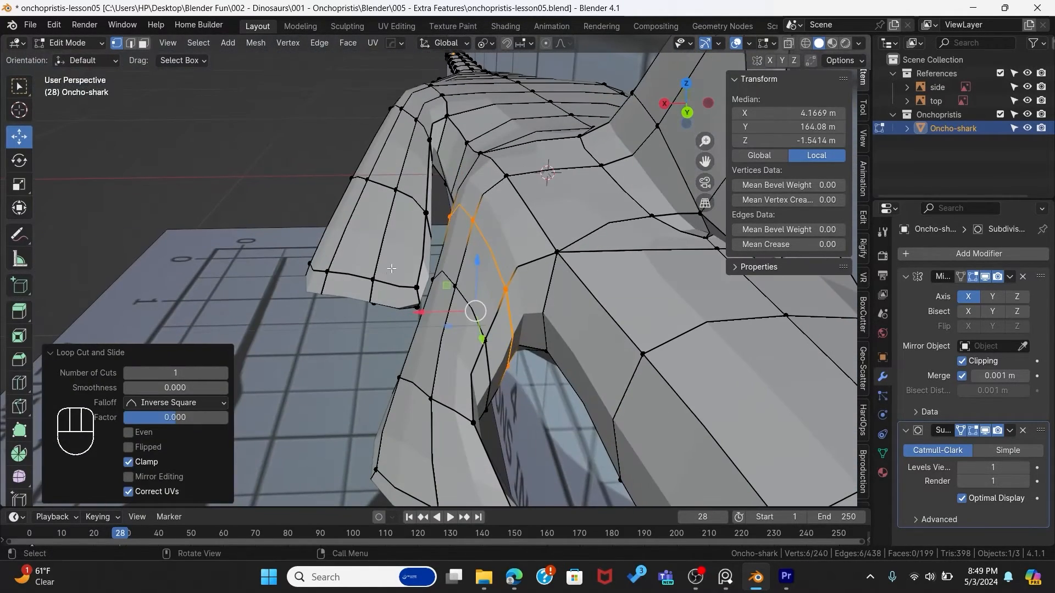
pyautogui.keyDown('shift'); pyautogui.click(470, 221); pyautogui.keyUp('shift')
pyautogui.moveTo(484, 233); pyautogui.dragTo(502, 282, button='middle')
pyautogui.press('s')
pyautogui.press('z')
pyautogui.click(498, 240)
# Step: Examine the rostrum's tip up close and compare its shape with the labelled sawfish image on the PureRef reference board
pyautogui.moveTo(497, 240); pyautogui.dragTo(744, 242, button='middle')
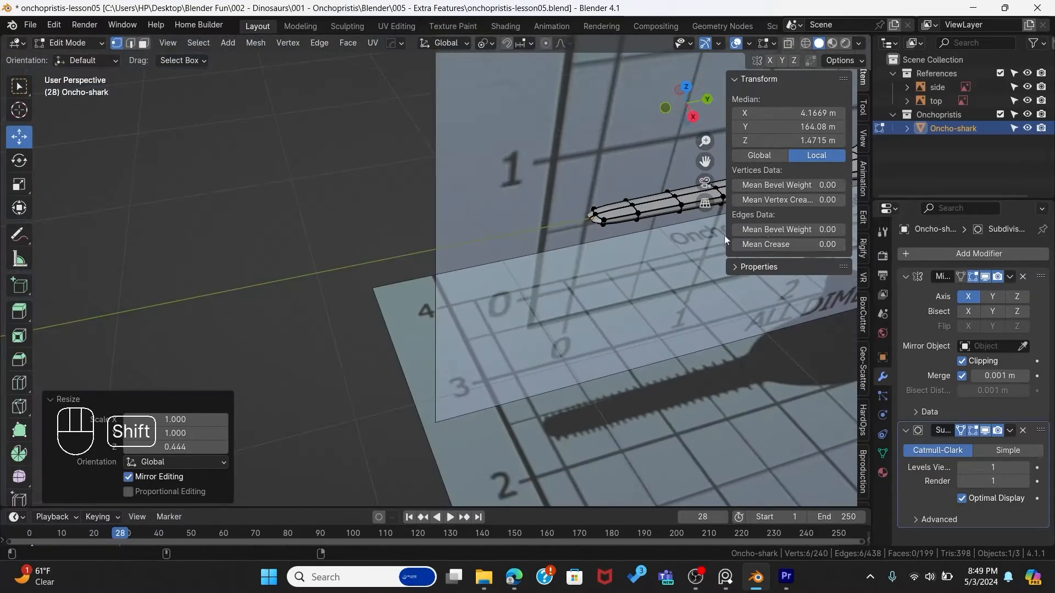
pyautogui.moveTo(552, 184); pyautogui.dragTo(616, 252)
pyautogui.press('`')
pyautogui.click(671, 295)
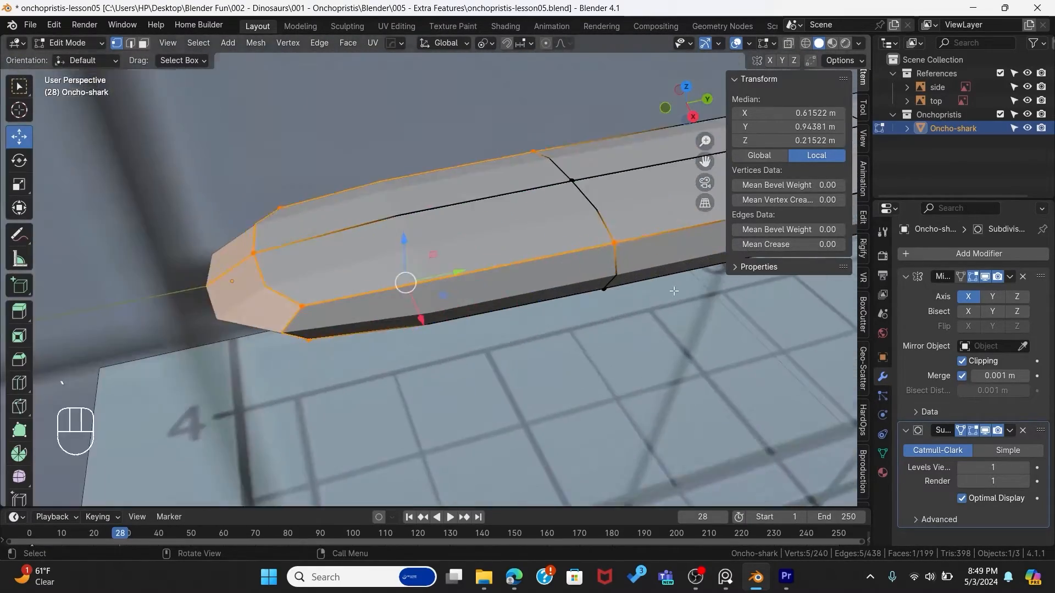
pyautogui.scroll(-6, 672, 295)
pyautogui.moveTo(600, 273); pyautogui.dragTo(746, 491, button='middle')
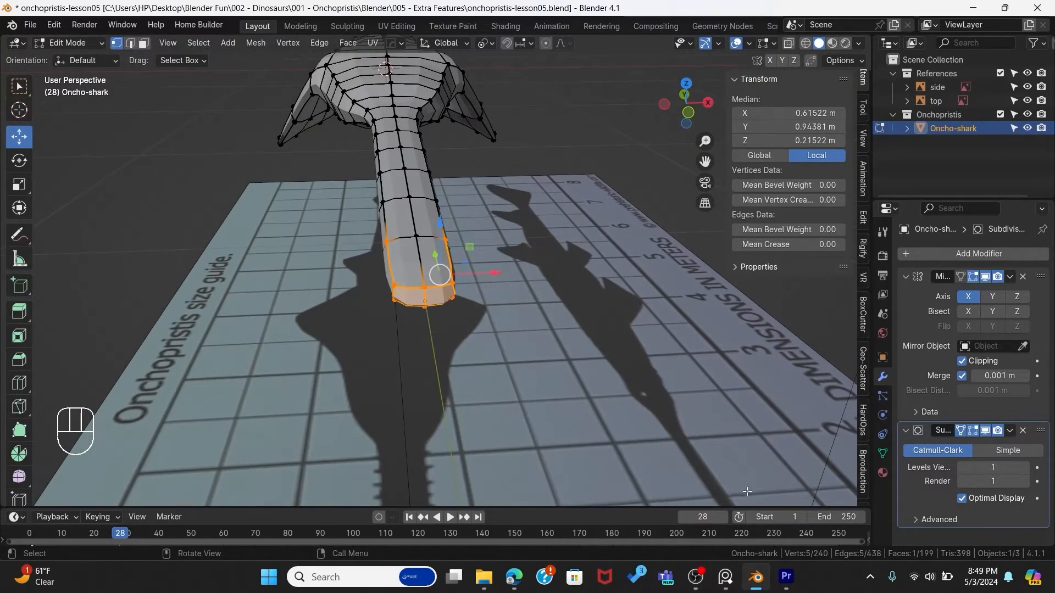
pyautogui.click(726, 575)
pyautogui.scroll(3, 697, 423)
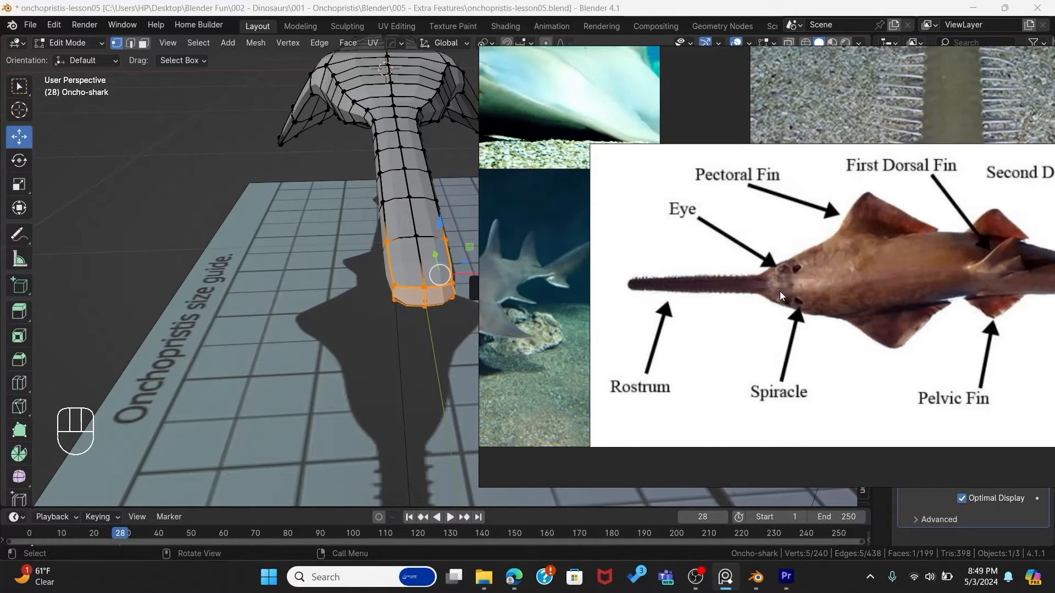
pyautogui.click(467, 4)
# Step: With X-ray on in the right side view, select all of the rostrum's vertices up to the start of the head
pyautogui.moveTo(527, 307); pyautogui.dragTo(448, 228, button='middle')
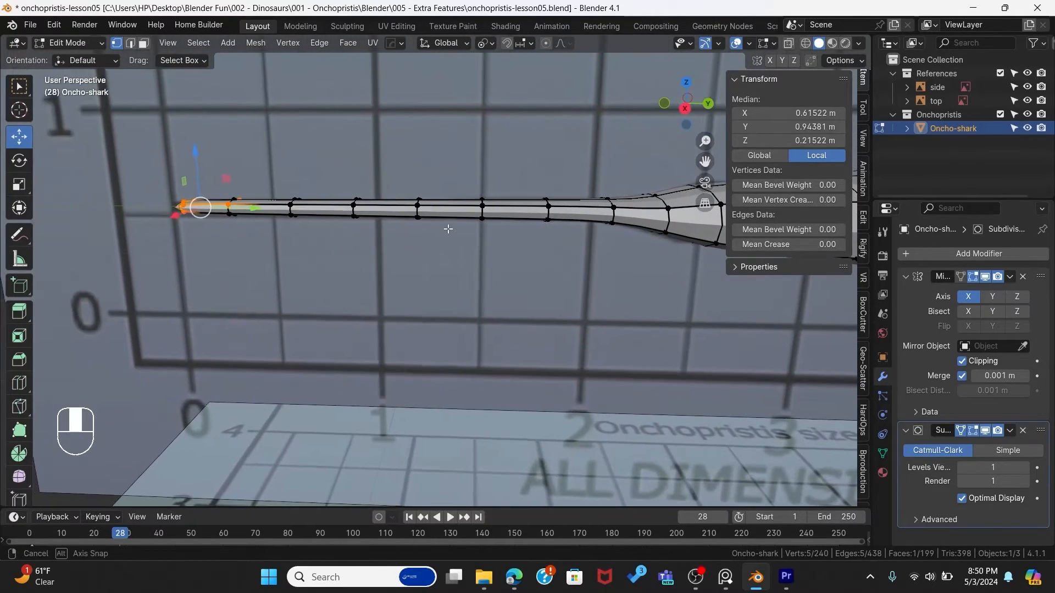
pyautogui.hotkey('alt', 'z')
pyautogui.press('`')
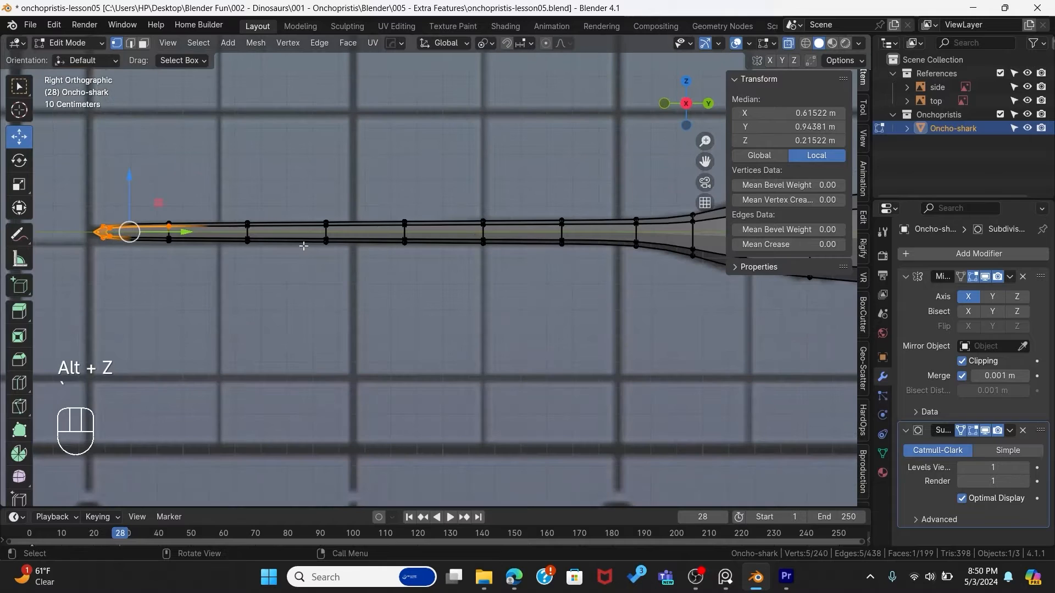
pyautogui.moveTo(200, 205); pyautogui.dragTo(495, 301)
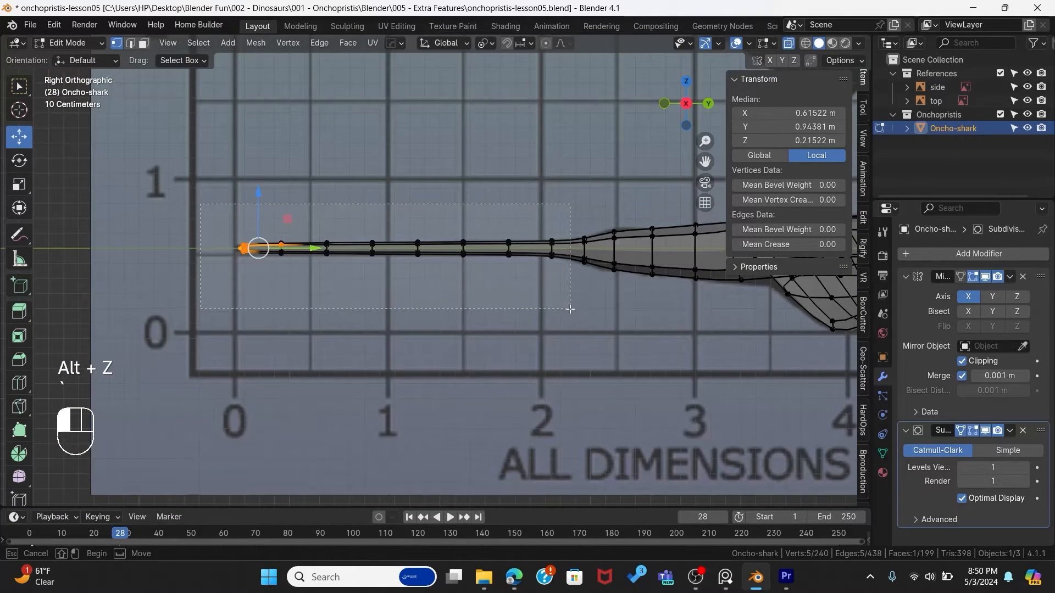
pyautogui.moveTo(570, 310); pyautogui.dragTo(563, 310)
pyautogui.press('s')
pyautogui.press('z')
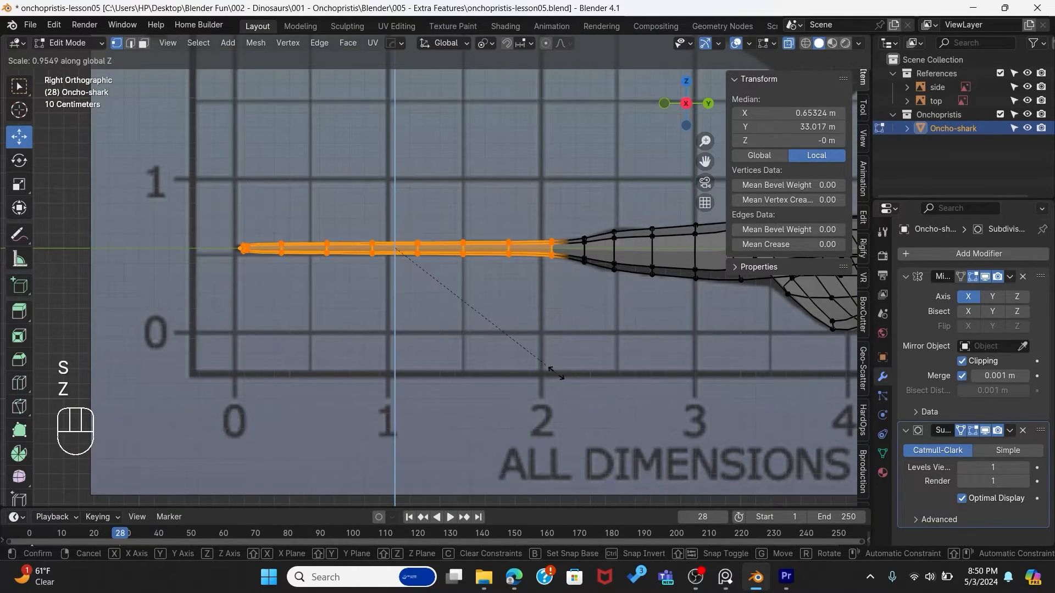
pyautogui.click(543, 359)
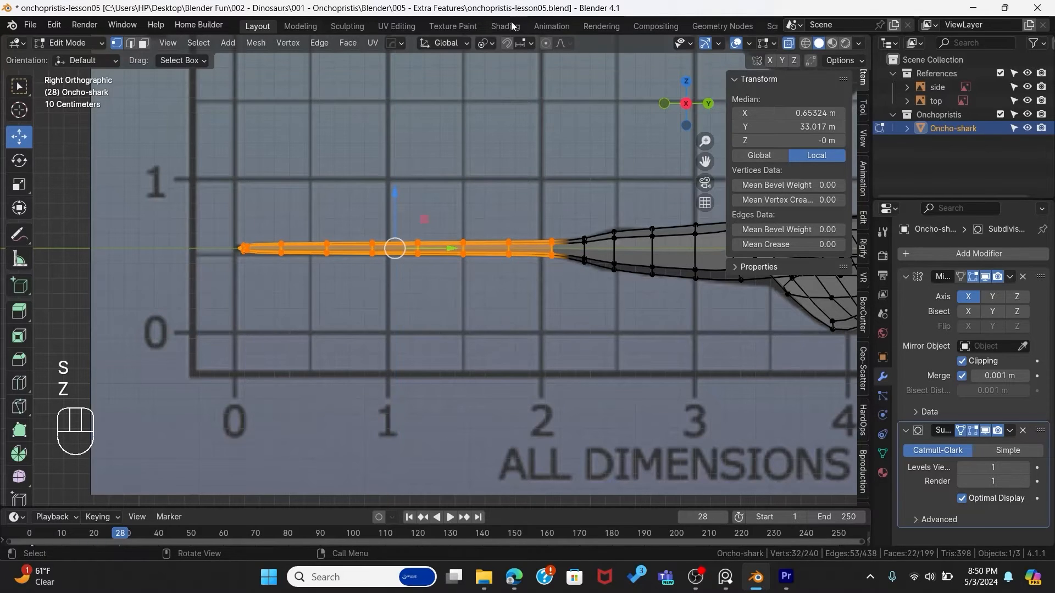
# Step: Choose the transform pivot point and flatten the selected rostrum by scaling it to about 0.622 along Z
pyautogui.click(485, 44)
pyautogui.click(514, 137)
pyautogui.press('s')
pyautogui.press('z')
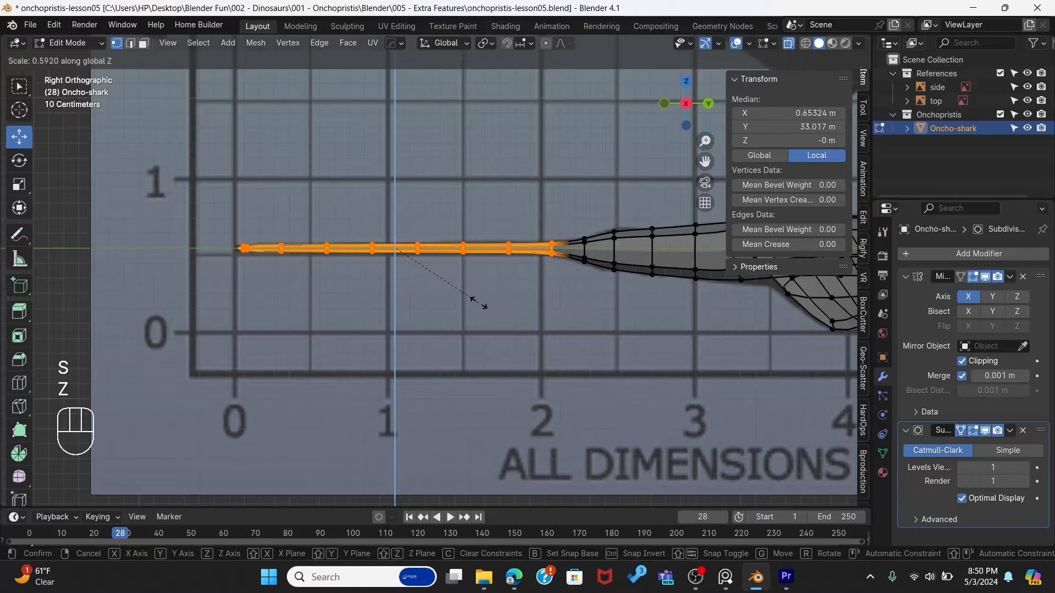
pyautogui.click(484, 306)
# Step: Raise the top midline vertex where the head widens behind the rostrum to meet the side reference outline
pyautogui.scroll(1, 530, 292)
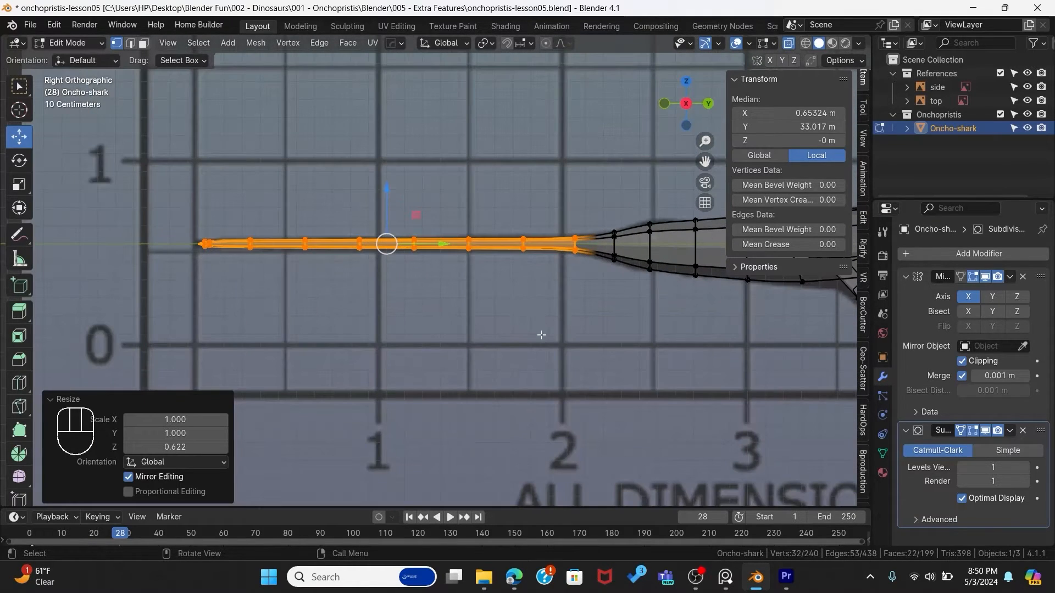
pyautogui.keyDown('shift'); pyautogui.moveTo(541, 335); pyautogui.dragTo(387, 329, button='middle'); pyautogui.keyUp('shift')
pyautogui.scroll(3, 503, 263)
pyautogui.click(509, 188)
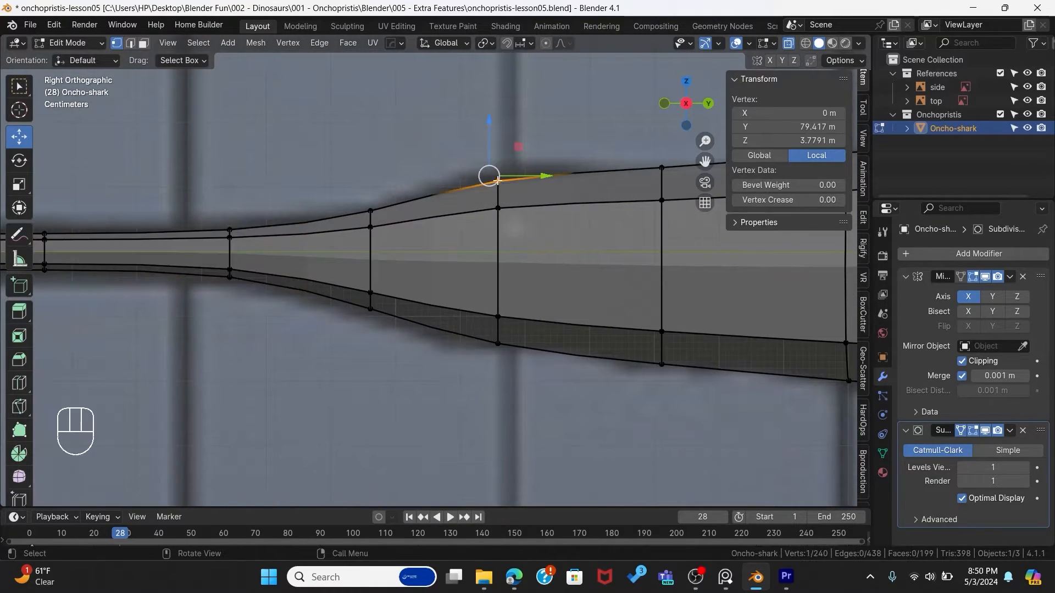
pyautogui.moveTo(502, 149); pyautogui.dragTo(494, 116)
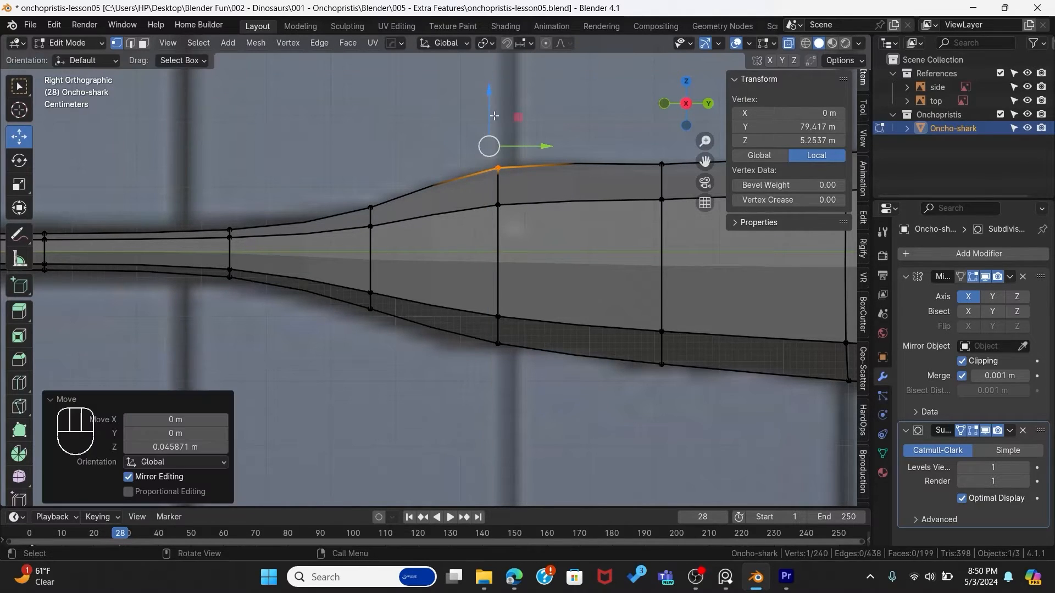
# Step: Select that whole head loop, move it back about 0.049 m along Y and bevel it 0.818 m wide with one segment
pyautogui.click(499, 207)
pyautogui.moveTo(460, 113); pyautogui.dragTo(567, 360)
pyautogui.moveTo(526, 256); pyautogui.dragTo(562, 262)
pyautogui.hotkey('ctrl', 'b')
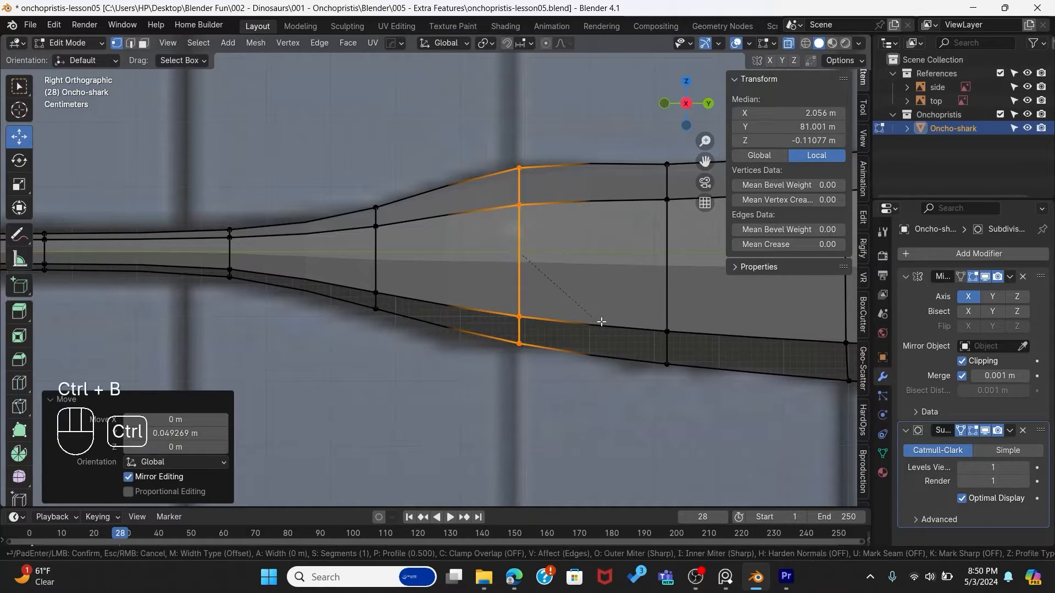
pyautogui.click(614, 333)
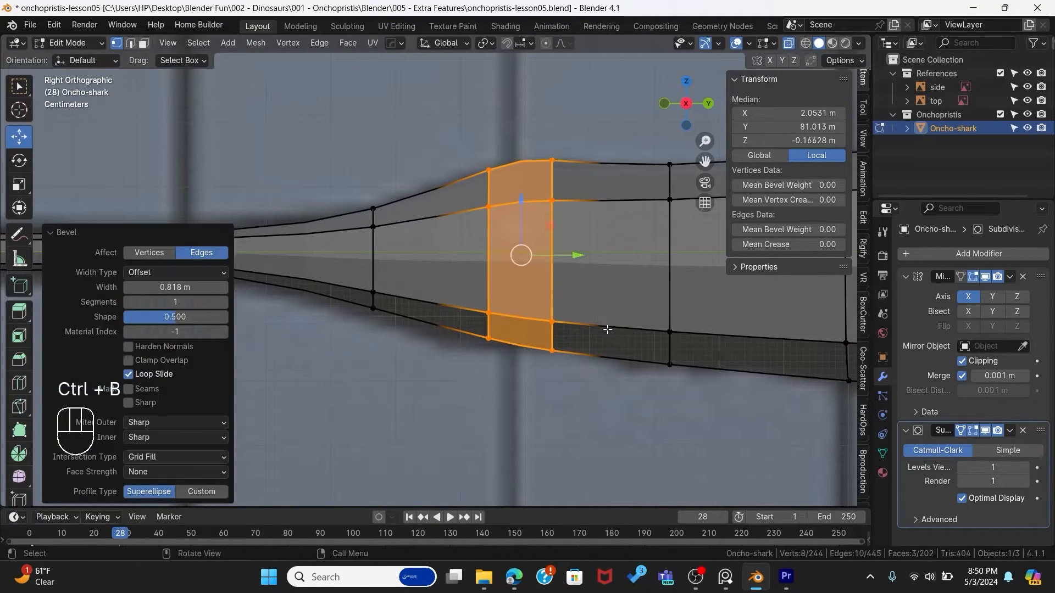
# Step: In face select mode, check side faces near the head, turn off X-ray and examine the head and back from several angles
pyautogui.press('3')
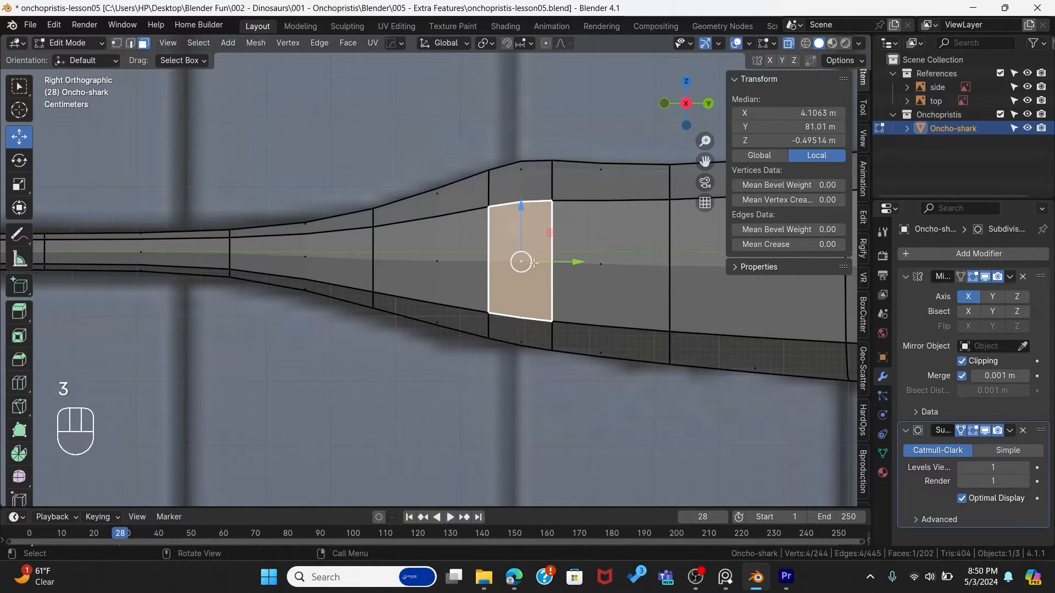
pyautogui.moveTo(541, 254); pyautogui.dragTo(332, 162, button='middle')
pyautogui.click(303, 203)
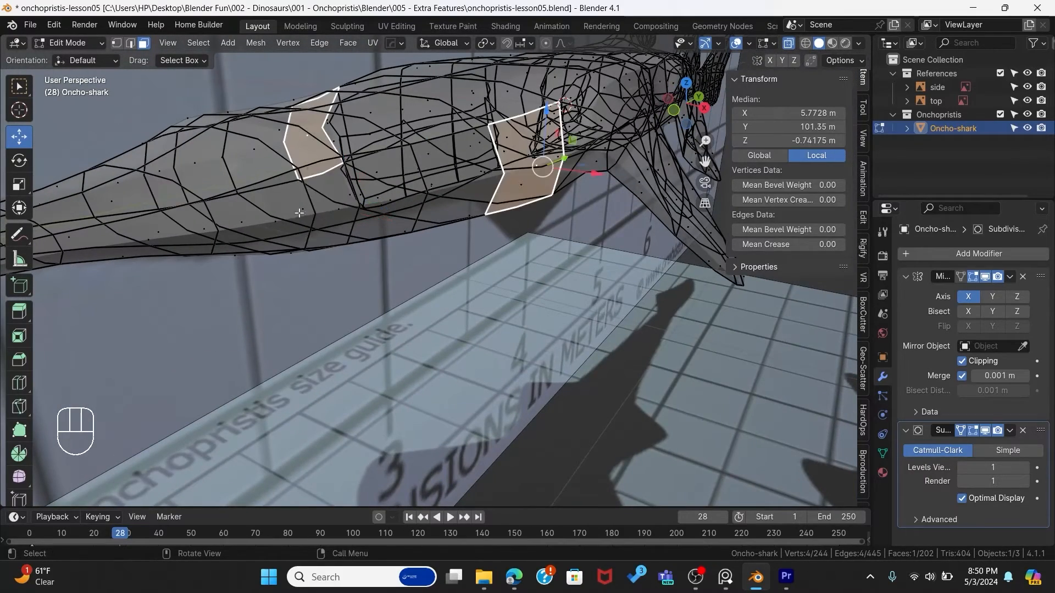
pyautogui.press('KP_1')
pyautogui.hotkey('alt', 'z')
pyautogui.keyDown('shift'); pyautogui.moveTo(363, 299); pyautogui.dragTo(497, 389, button='middle'); pyautogui.keyUp('shift')
pyautogui.moveTo(468, 344); pyautogui.dragTo(443, 328, button='middle')
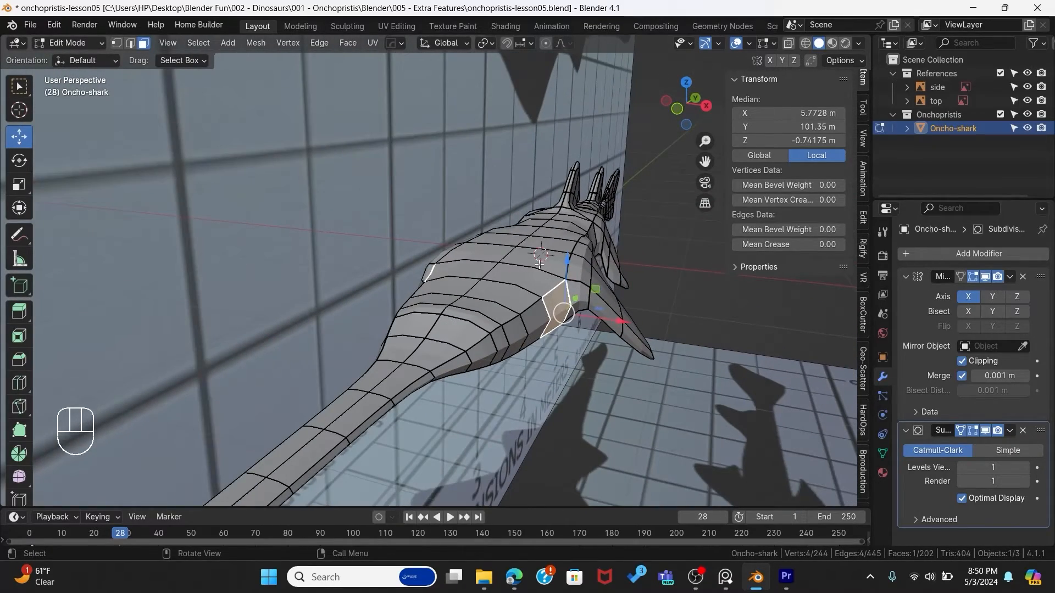
pyautogui.moveTo(515, 286); pyautogui.dragTo(423, 267, button='middle')
pyautogui.press('`')
pyautogui.keyDown('shift'); pyautogui.moveTo(652, 339); pyautogui.dragTo(405, 342, button='middle'); pyautogui.keyUp('shift')
# Step: Select the edge path along the back's midline from before the dorsal fin to the head and raise it in the right side view
pyautogui.moveTo(594, 310); pyautogui.dragTo(563, 357, button='middle')
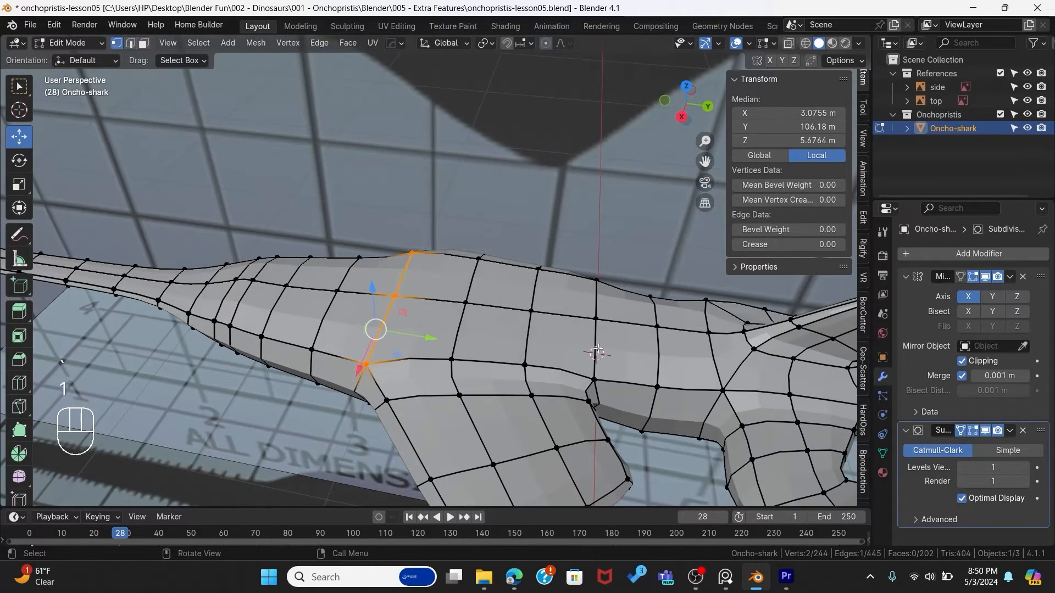
pyautogui.moveTo(587, 312); pyautogui.dragTo(601, 325)
pyautogui.keyDown('shift'); pyautogui.click(531, 311); pyautogui.keyUp('shift')
pyautogui.keyDown('shift'); pyautogui.moveTo(494, 319); pyautogui.dragTo(501, 325); pyautogui.keyUp('shift')
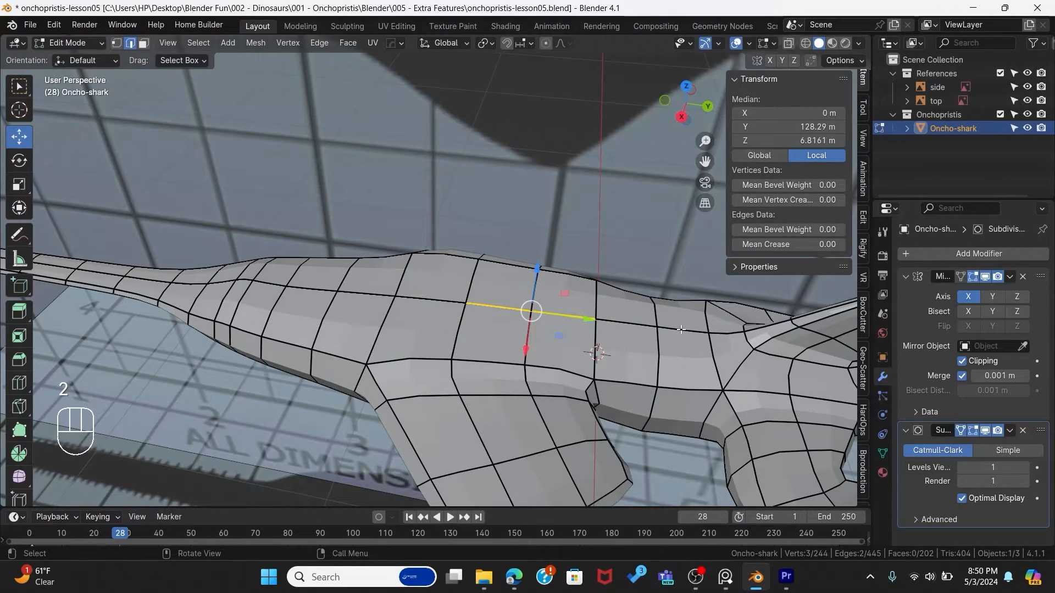
pyautogui.keyDown('ctrl'); pyautogui.click(322, 289); pyautogui.keyUp('ctrl')
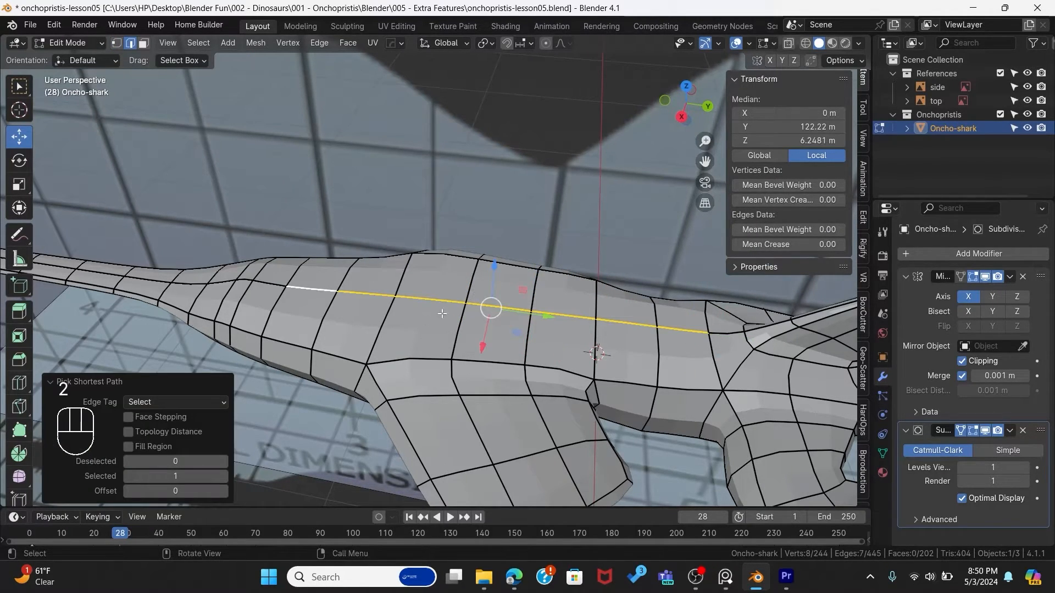
pyautogui.press('KP_3')
pyautogui.moveTo(496, 273); pyautogui.dragTo(497, 248)
# Step: Select the three-edge path along the body's upper side above the pectoral fin's base
pyautogui.click(581, 319)
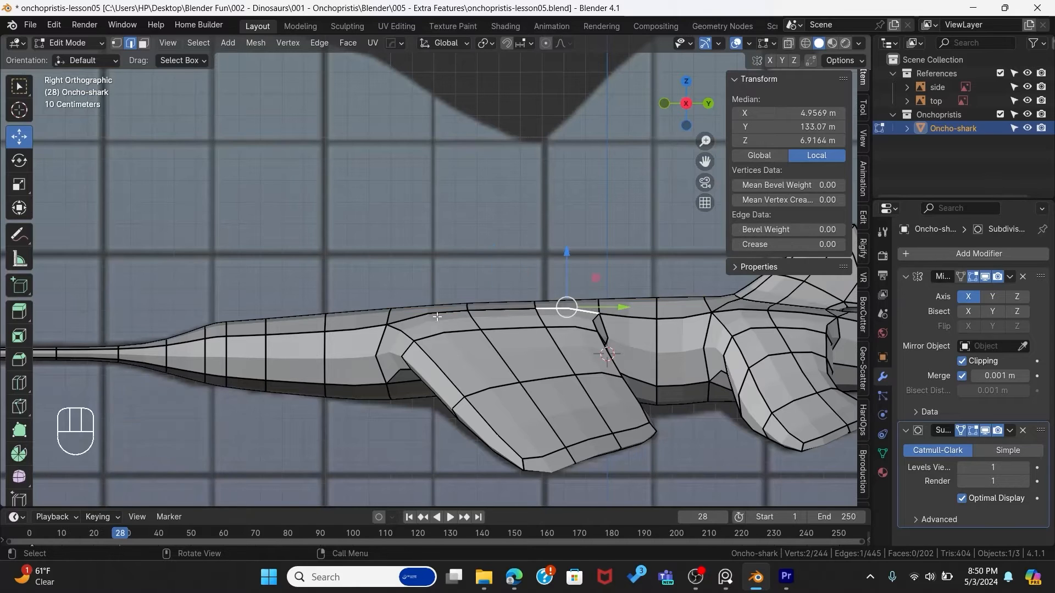
pyautogui.keyDown('ctrl'); pyautogui.click(416, 321); pyautogui.keyUp('ctrl')
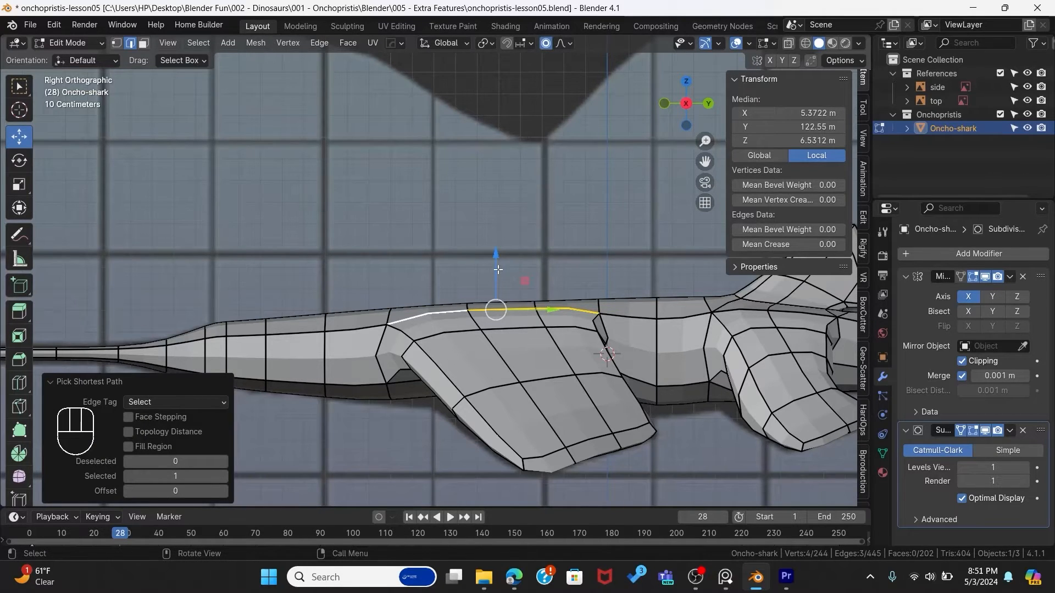
pyautogui.press('g')
pyautogui.press('z')
pyautogui.scroll(-9, 501, 276)
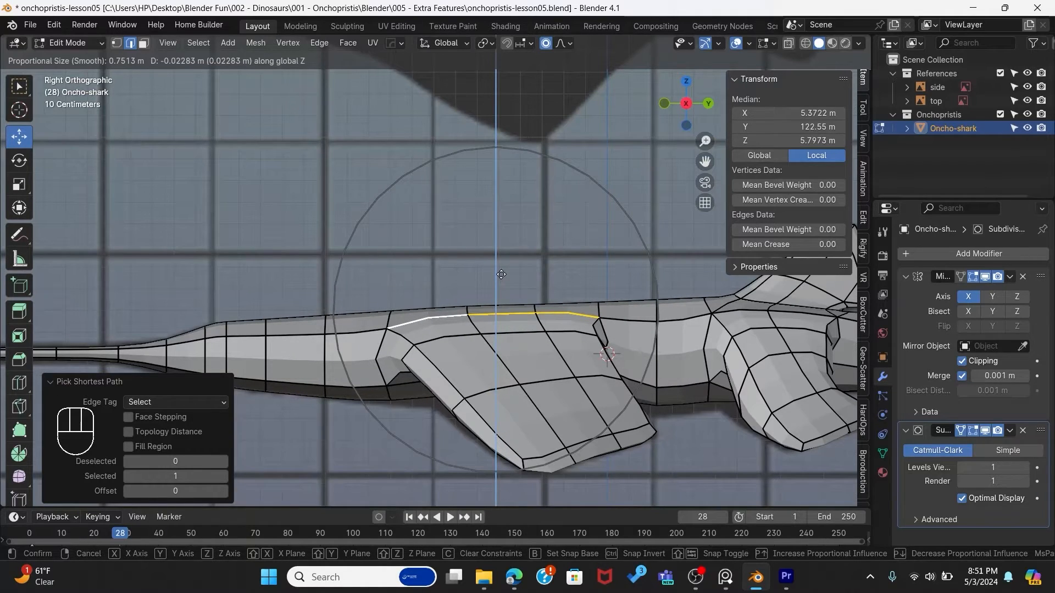
pyautogui.click(501, 271)
# Step: Lower the selected edges above the pectoral fin about 0.051 m along Z using proportional editing with a size of 0.290
pyautogui.press('g')
pyautogui.press('z')
pyautogui.scroll(7, 563, 301)
pyautogui.scroll(4, 562, 302)
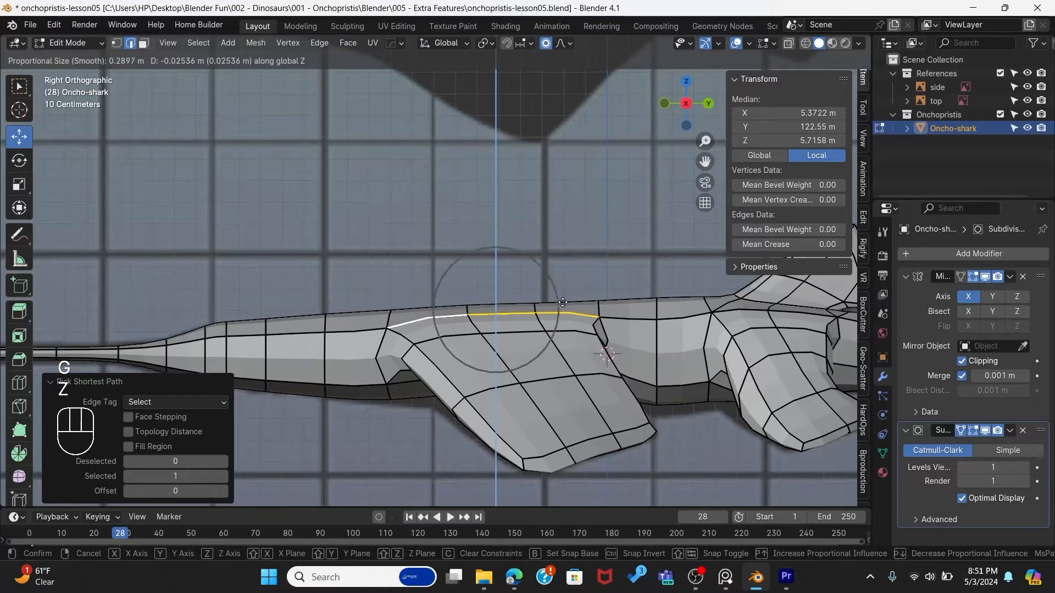
pyautogui.click(366, 330)
# Step: Select the two-edge path above the pelvic fin's base and lower it about 0.033 m along Z with proportional size 0.290
pyautogui.moveTo(516, 321)
pyautogui.mouseDown(button='middle')
pyautogui.moveTo(587, 357)
pyautogui.moveTo(502, 337)
pyautogui.mouseUp(button='middle')
pyautogui.press('`')
pyautogui.keyDown('shift'); pyautogui.moveTo(680, 354); pyautogui.dragTo(344, 317, button='middle'); pyautogui.keyUp('shift')
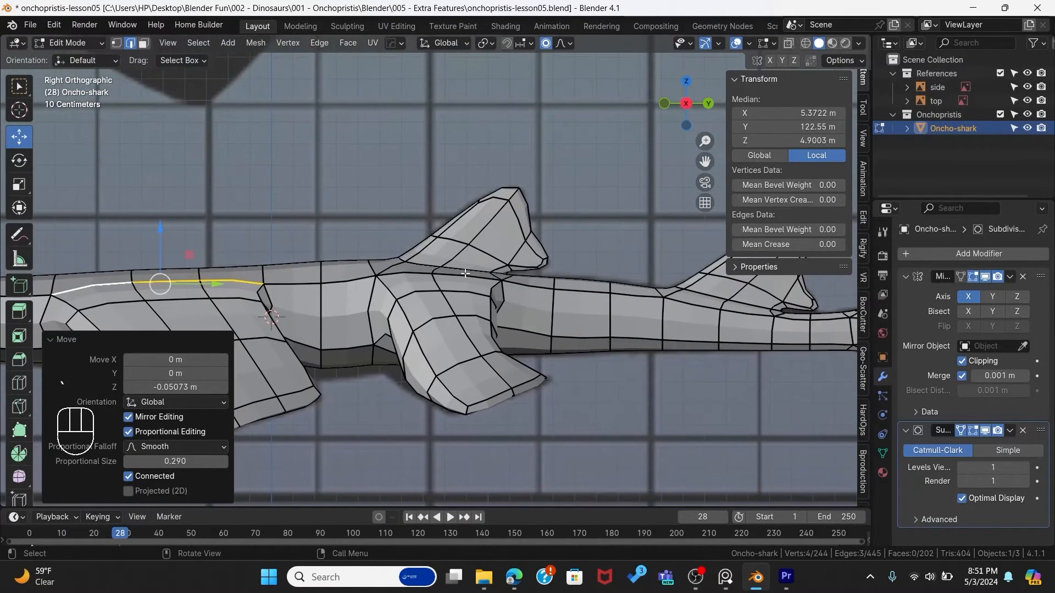
pyautogui.click(404, 270)
pyautogui.keyDown('ctrl'); pyautogui.click(464, 275); pyautogui.keyUp('ctrl')
pyautogui.moveTo(434, 219); pyautogui.dragTo(445, 229)
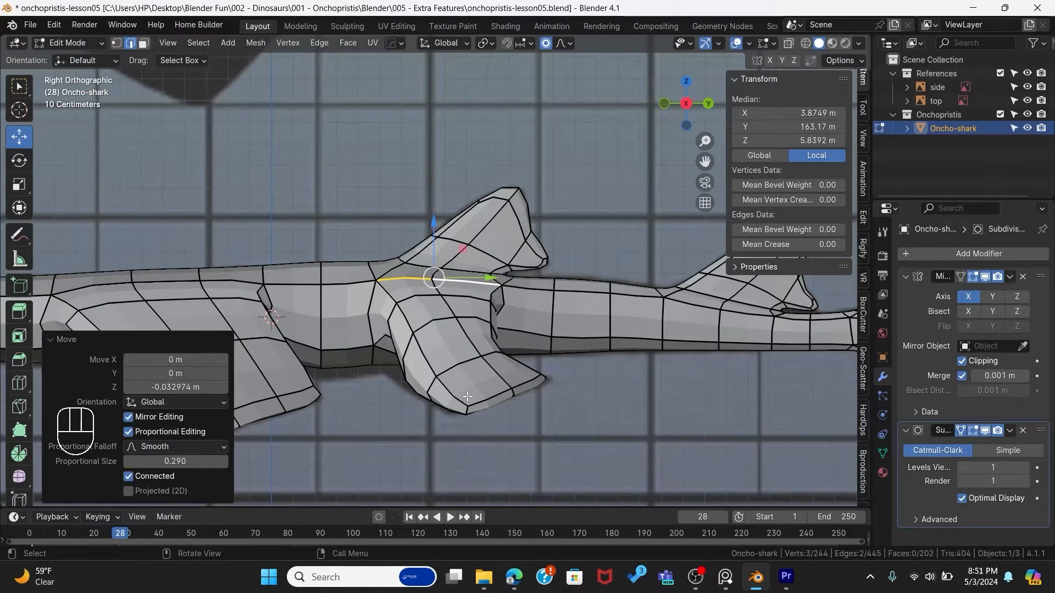
# Step: Review the whole body in Object Mode, examining the back, fins and underside from several angles
pyautogui.scroll(-5, 275, 341)
pyautogui.keyDown('shift'); pyautogui.moveTo(272, 343); pyautogui.dragTo(504, 333, button='middle'); pyautogui.keyUp('shift')
pyautogui.press('`')
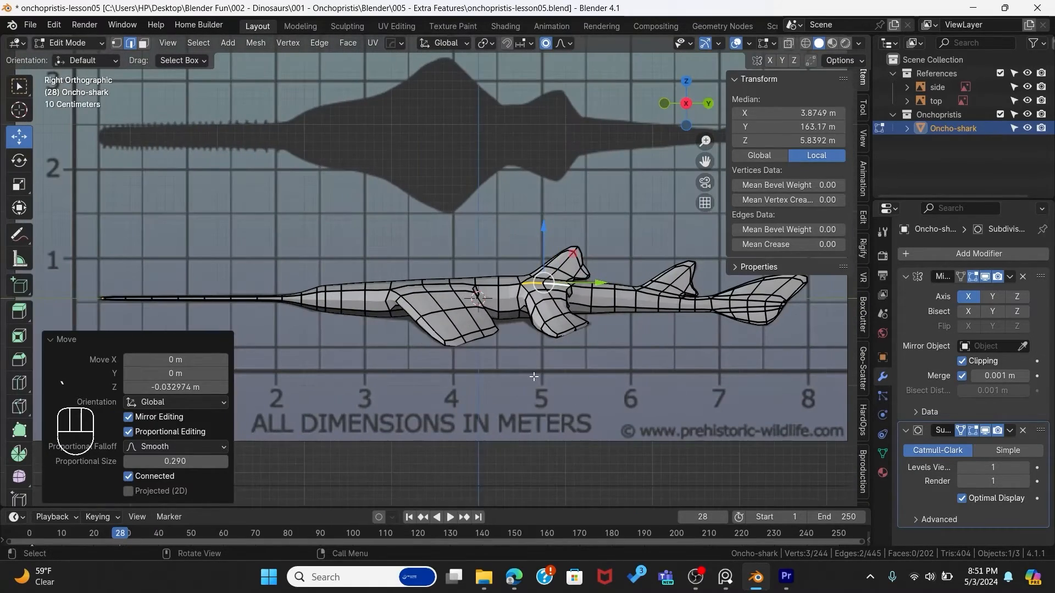
pyautogui.press('Tab')
pyautogui.moveTo(400, 255); pyautogui.dragTo(396, 312, button='middle')
pyautogui.press('KP_5')
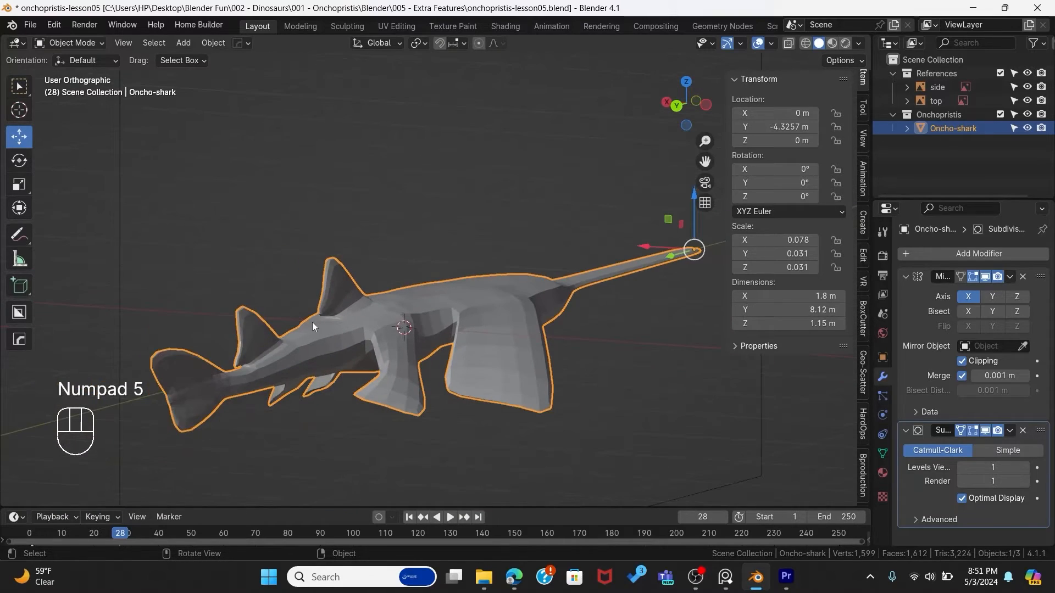
pyautogui.moveTo(284, 328); pyautogui.dragTo(694, 289, button='middle')
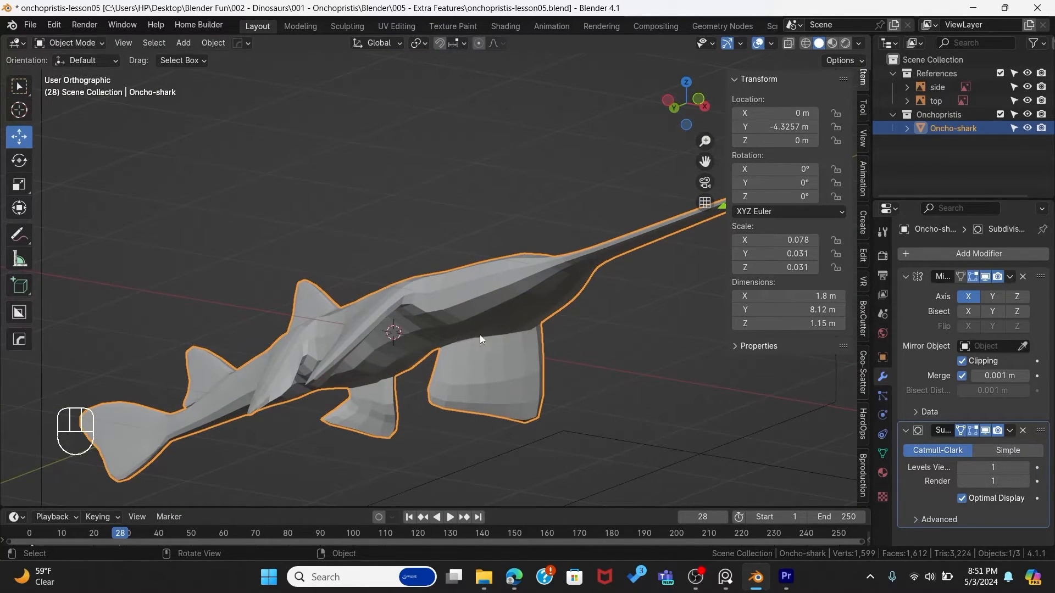
pyautogui.moveTo(476, 335); pyautogui.dragTo(503, 311, button='middle')
# Step: Select the two-edge path along the belly's centreline between the pectoral fins and lower it about 0.080 m along Z without proportional editing
pyautogui.press('Tab')
pyautogui.scroll(4, 501, 335)
pyautogui.moveTo(497, 367); pyautogui.dragTo(463, 259, button='middle')
pyautogui.click(455, 253)
pyautogui.keyDown('shift'); pyautogui.click(379, 272); pyautogui.keyUp('shift')
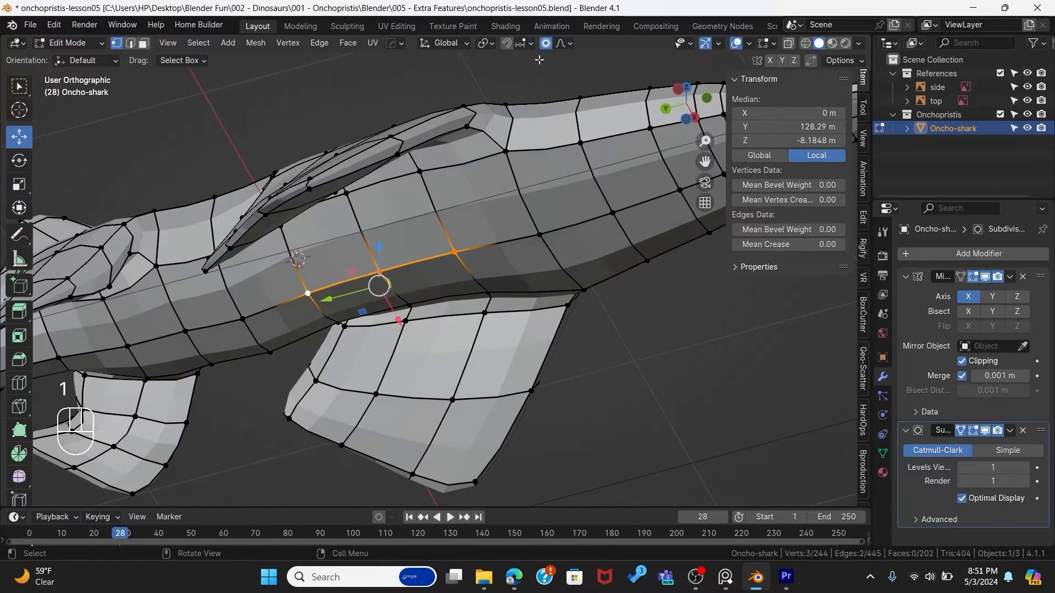
pyautogui.press('g')
pyautogui.press('z')
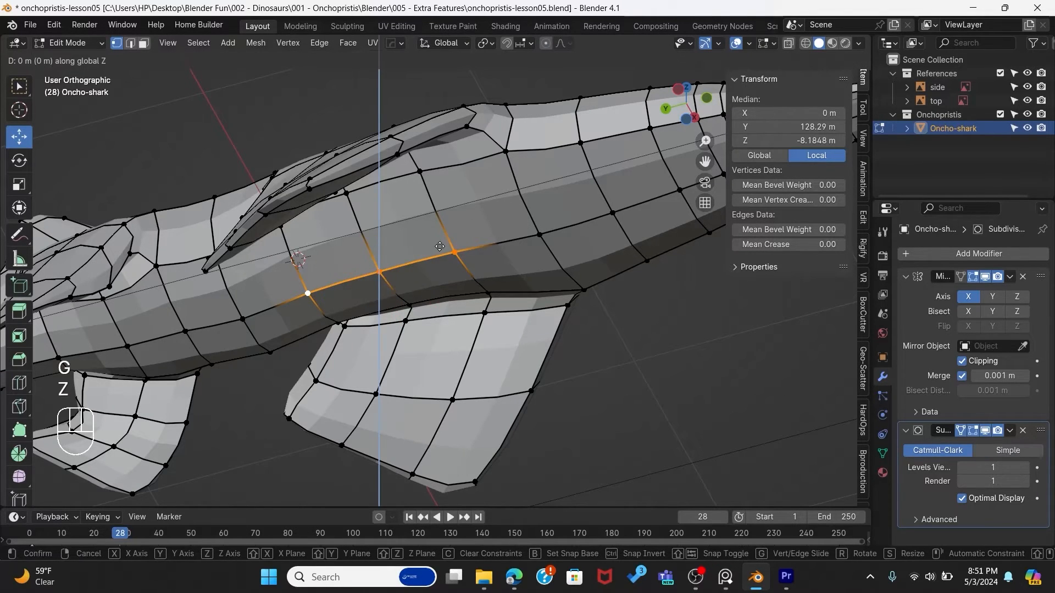
pyautogui.click(441, 394)
# Step: Hide the body mesh in Object Mode to expose the head on the side reference image in the right view
pyautogui.moveTo(406, 308); pyautogui.dragTo(613, 198, button='middle')
pyautogui.moveTo(328, 274); pyautogui.dragTo(476, 275, button='middle')
pyautogui.moveTo(429, 317); pyautogui.dragTo(318, 335, button='middle')
pyautogui.press('`')
pyautogui.click(341, 335)
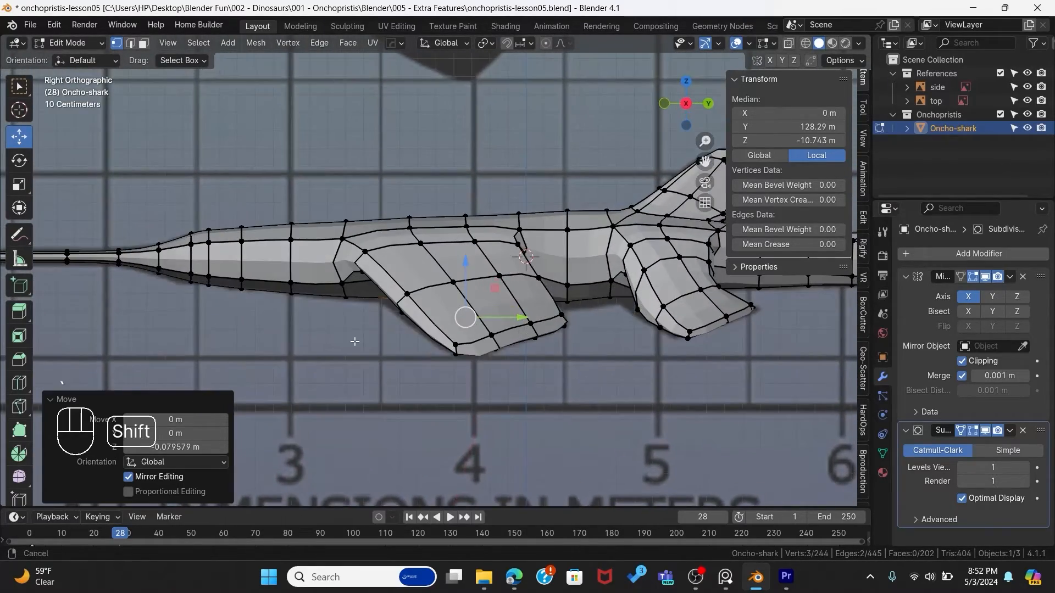
pyautogui.keyDown('shift'); pyautogui.moveTo(113, 270); pyautogui.dragTo(288, 295, button='middle'); pyautogui.keyUp('shift')
pyautogui.press('Tab')
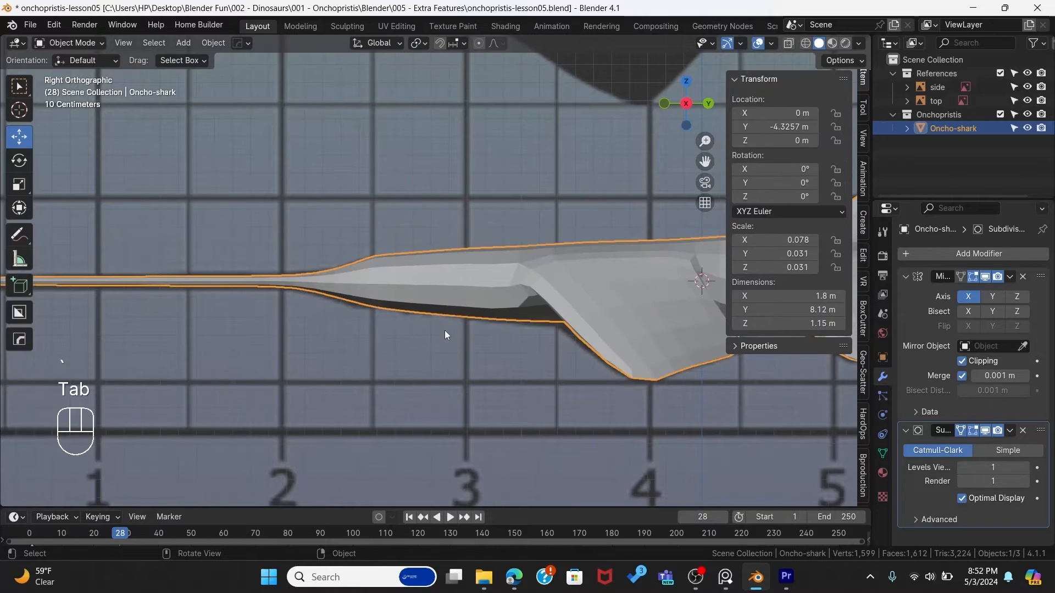
pyautogui.hotkey('alt', 'z')
pyautogui.scroll(5, 492, 298)
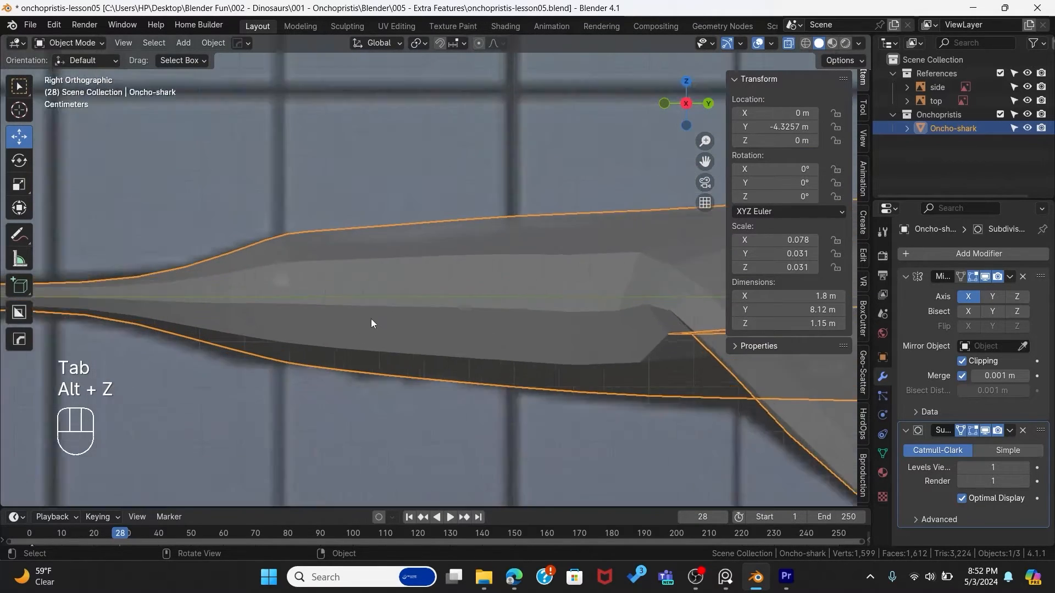
pyautogui.press('h')
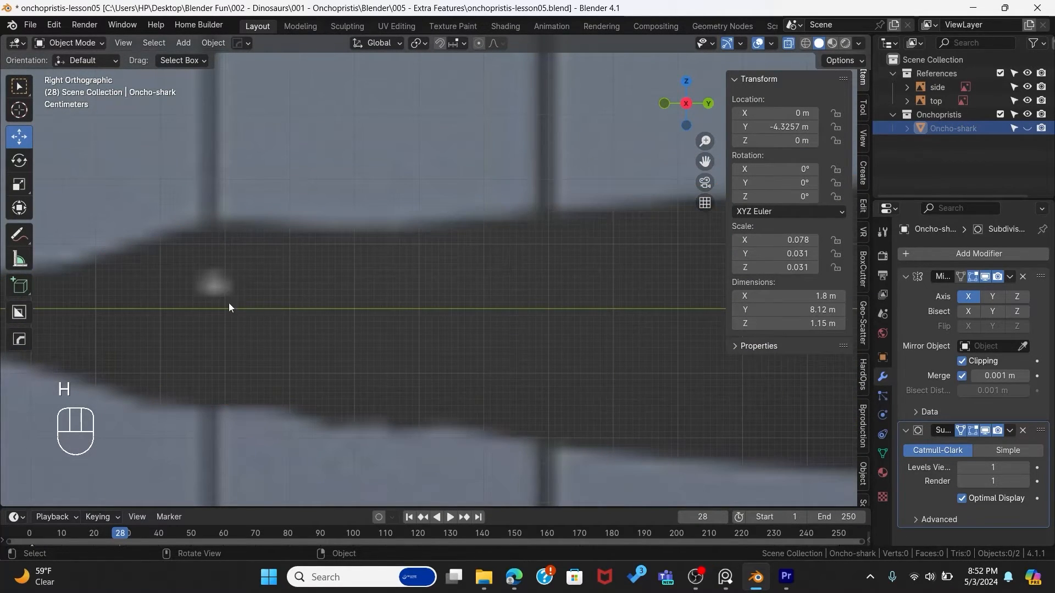
pyautogui.keyDown('shift'); pyautogui.moveTo(260, 295); pyautogui.dragTo(463, 266, button='middle'); pyautogui.keyUp('shift')
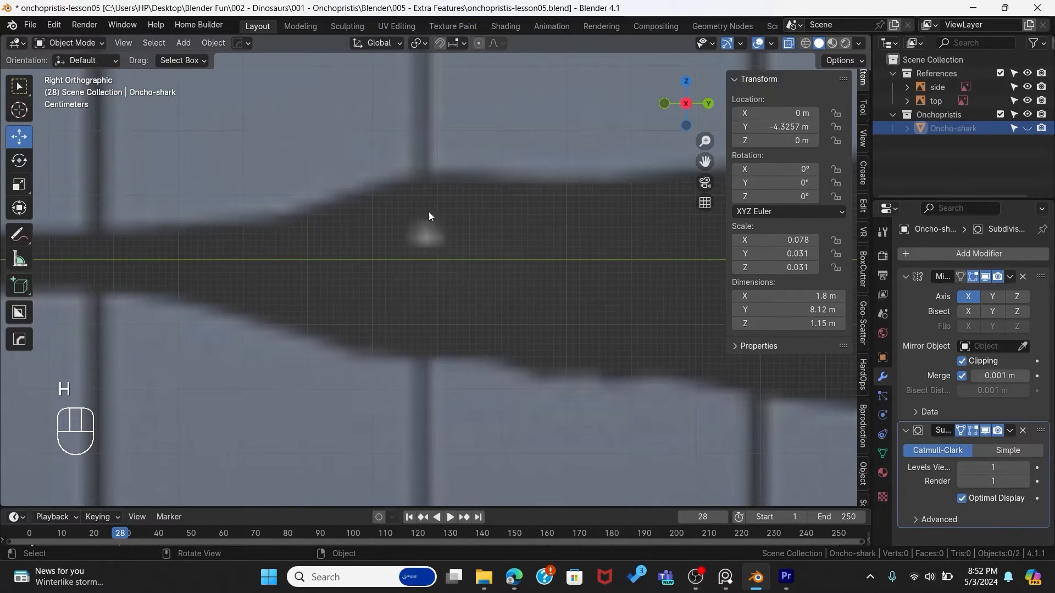
# Step: Circle the eye on the side reference with a freehand annotation
pyautogui.click(17, 235)
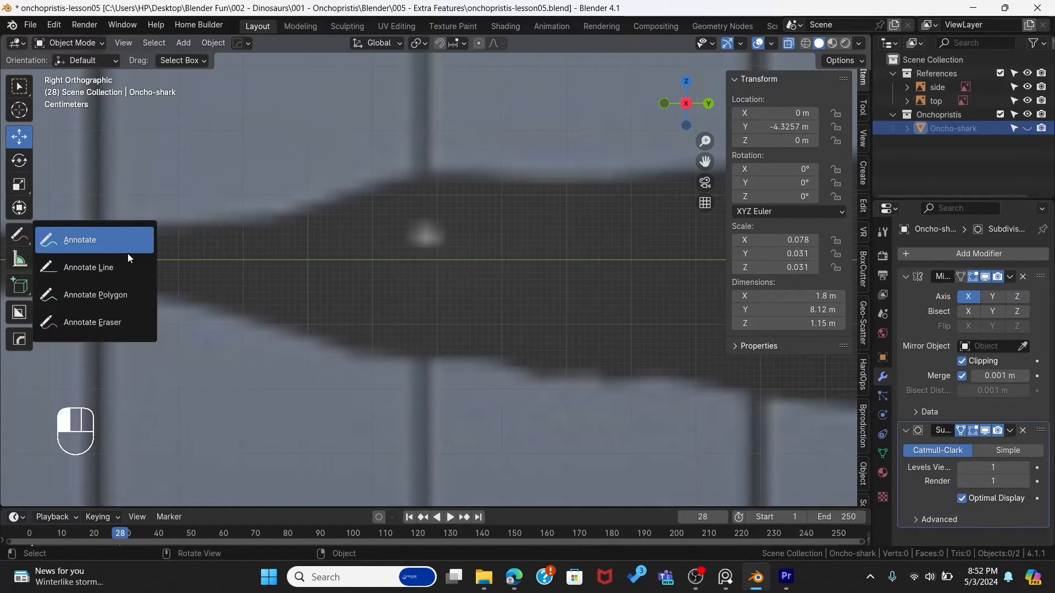
pyautogui.click(117, 239)
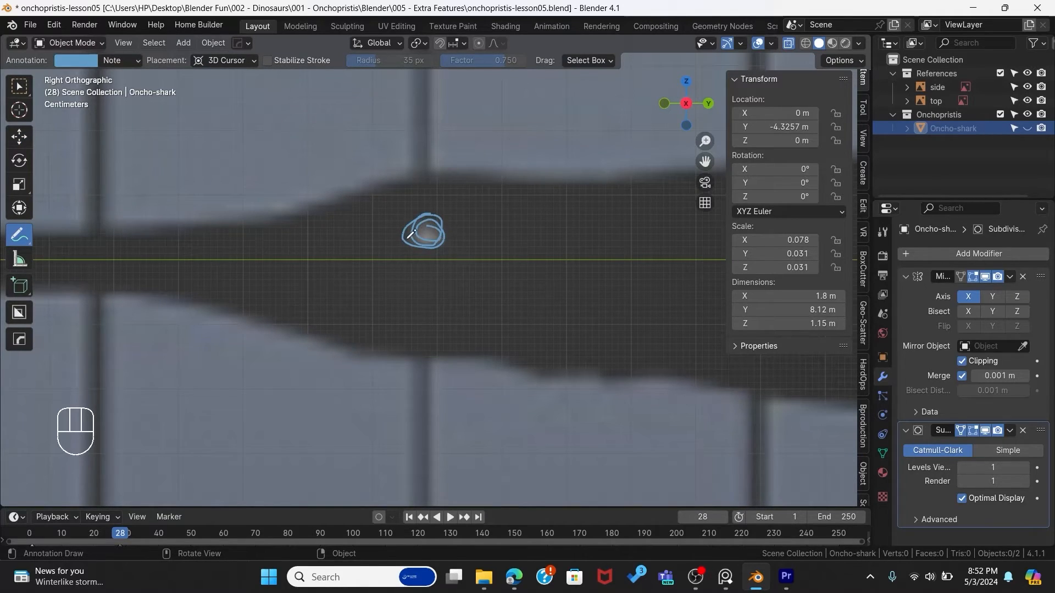
pyautogui.click(17, 87)
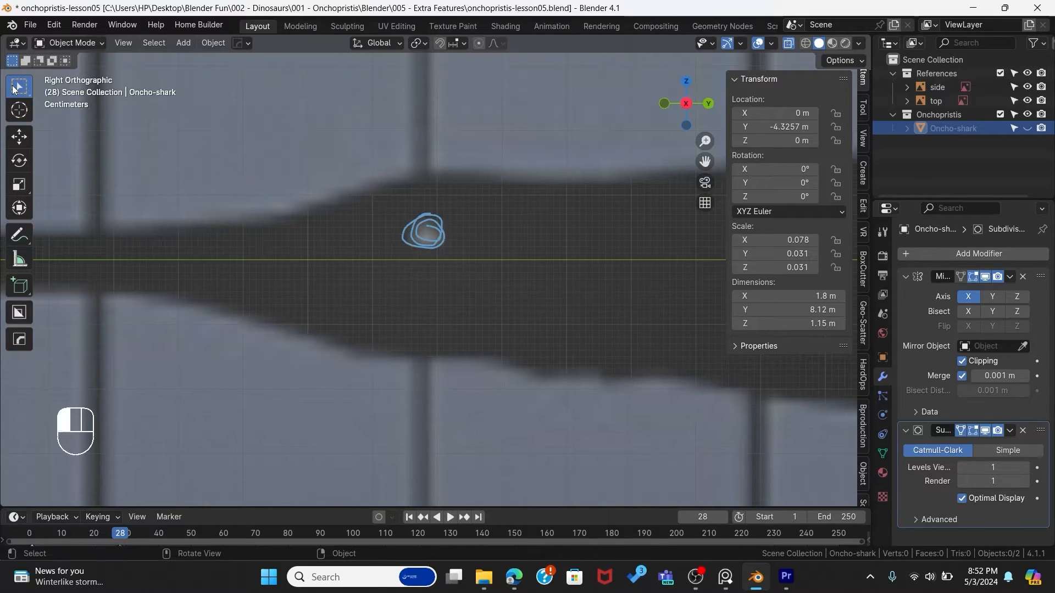
# Step: Unhide the body mesh and return it to Edit Mode
pyautogui.click(1026, 128)
pyautogui.click(459, 349)
pyautogui.press('Tab')
pyautogui.moveTo(364, 257); pyautogui.dragTo(512, 305, button='middle')
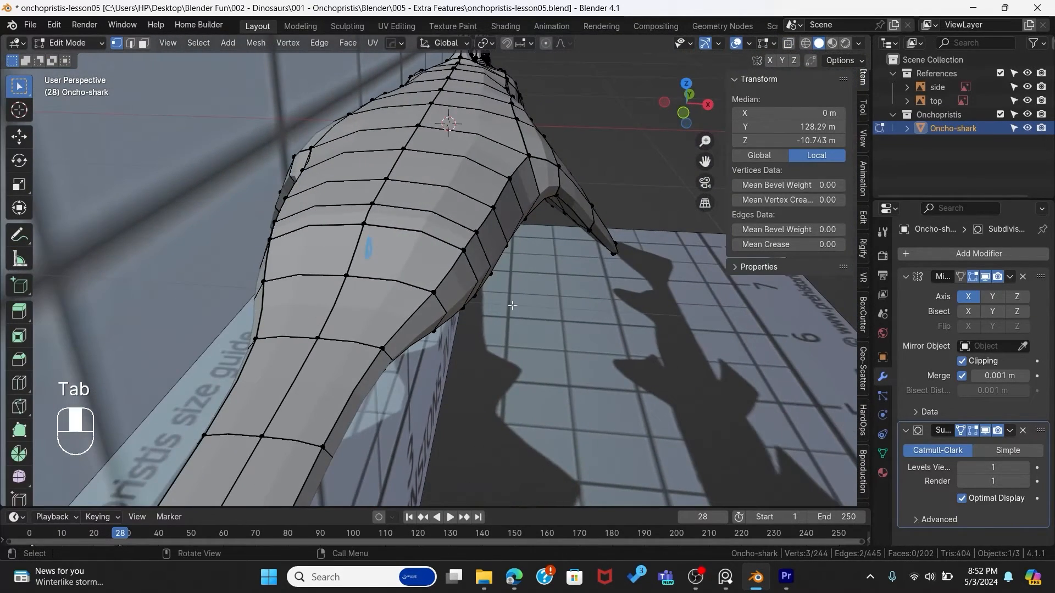
# Step: Try to move the upper side vertex of the head next to the eye annotation inward along X
pyautogui.click(463, 256)
pyautogui.press('`')
pyautogui.click(347, 243)
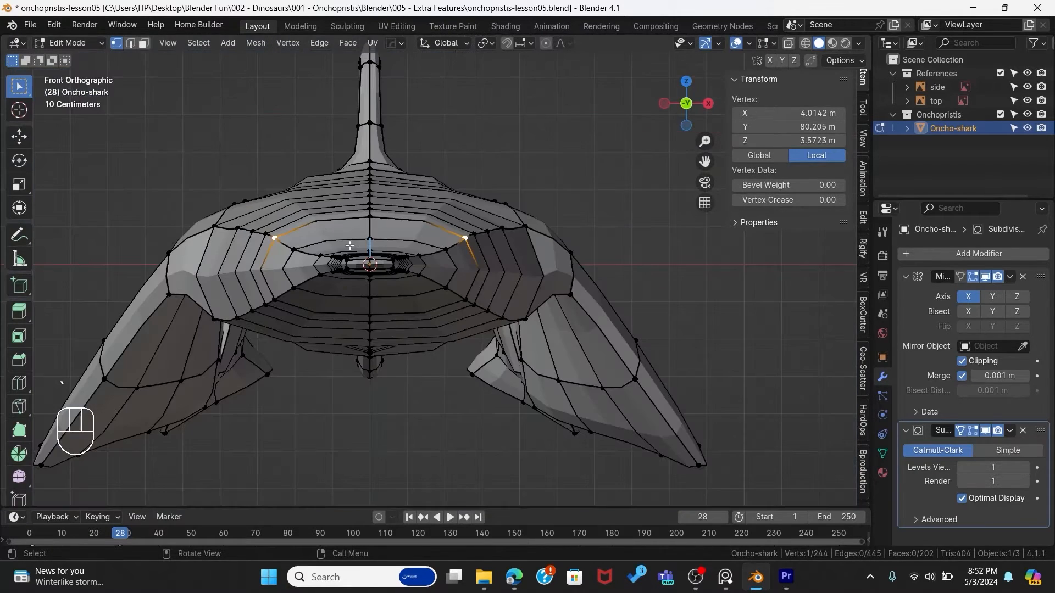
pyautogui.moveTo(431, 234); pyautogui.dragTo(466, 344, button='middle')
pyautogui.press('g')
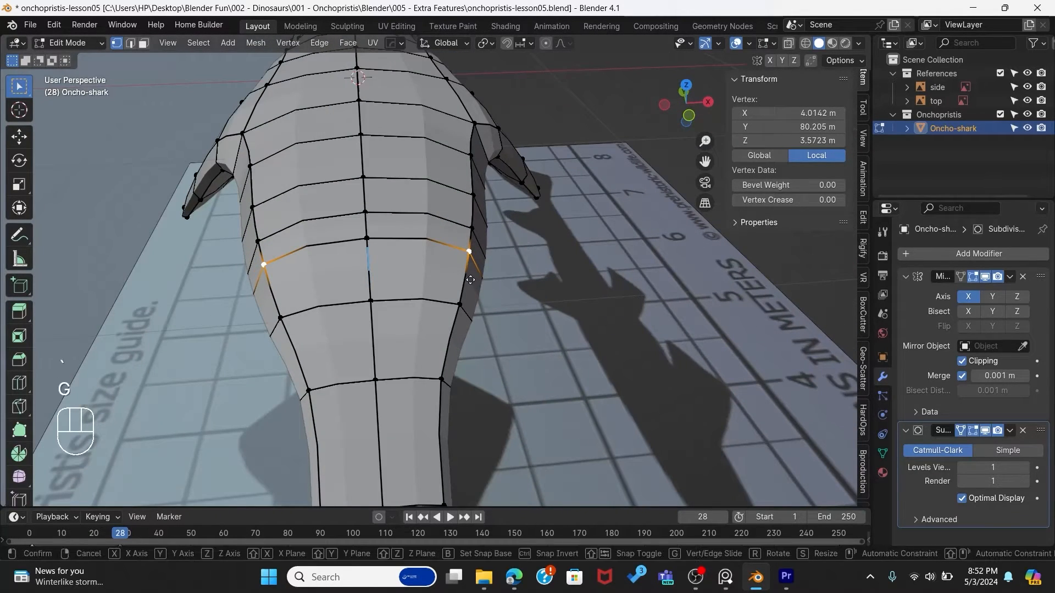
pyautogui.press('x')
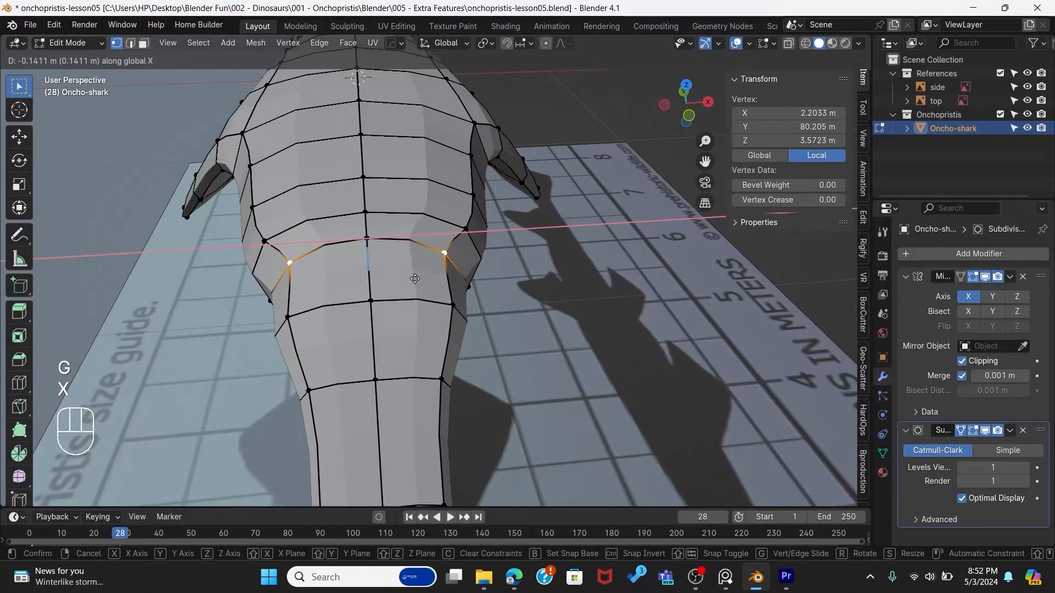
pyautogui.click(480, 291)
# Step: Try to pull the neighbouring upper head vertices inward along X, the rearmost by about 0.175 m
pyautogui.moveTo(485, 296); pyautogui.dragTo(487, 291, button='middle')
pyautogui.press('g')
pyautogui.press('x')
pyautogui.click(441, 269)
pyautogui.click(524, 219)
pyautogui.press('g')
pyautogui.press('x')
pyautogui.click(496, 275)
# Step: Compare the head with the side and top references and undo the inward vertex moves
pyautogui.press('`')
pyautogui.click(691, 267)
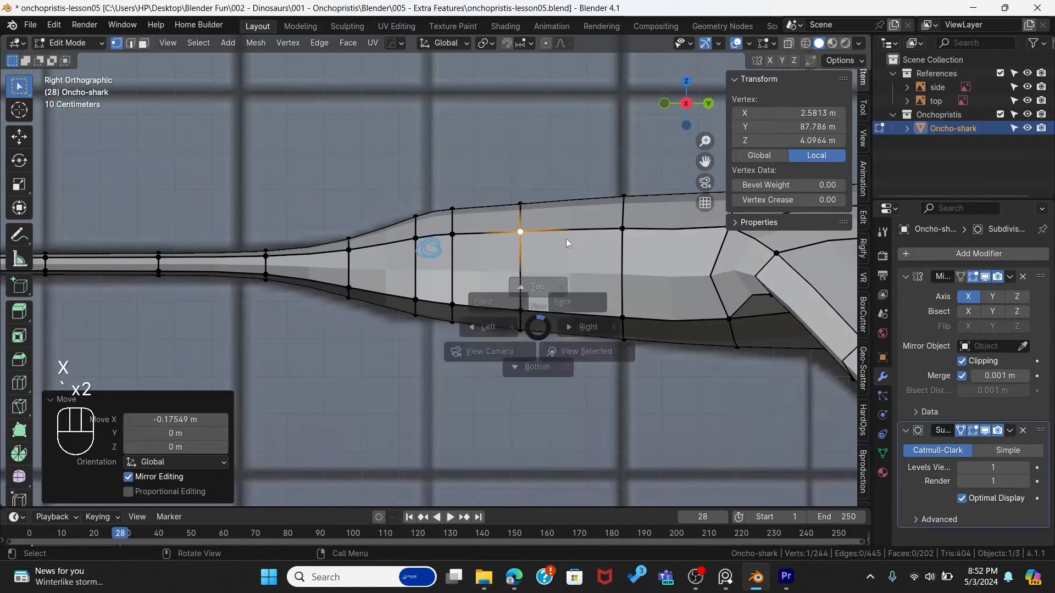
pyautogui.press('`')
pyautogui.click(553, 213)
pyautogui.scroll(-4, 495, 278)
pyautogui.scroll(5, 490, 283)
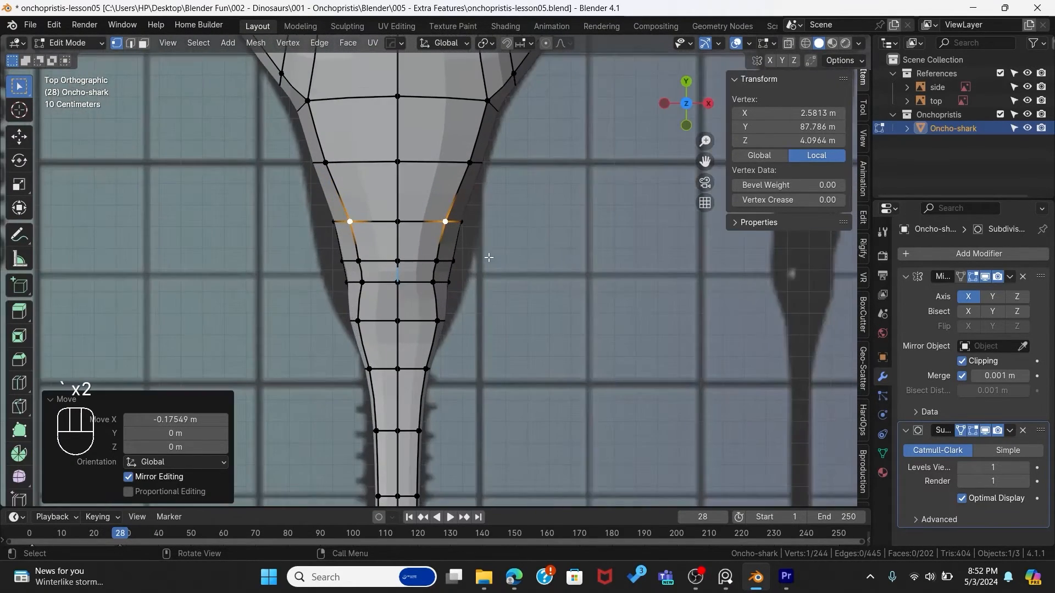
pyautogui.hotkey('ctrl', 'z')
pyautogui.hotkey('ctrl', 'z')
pyautogui.hotkey('ctrl', 'z')
pyautogui.hotkey('ctrl', 'z')
pyautogui.hotkey('ctrl', 'z')
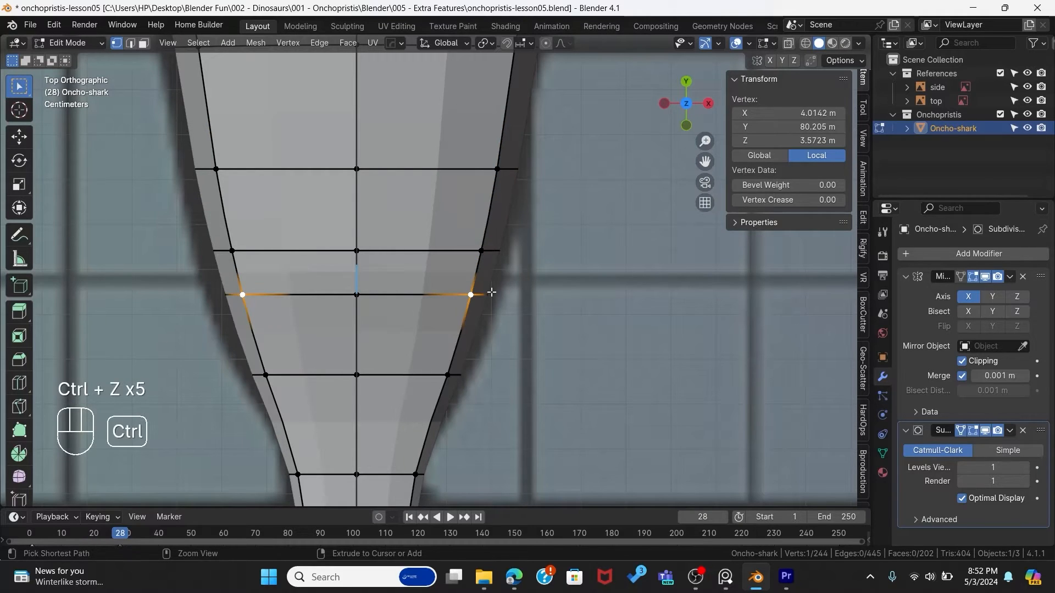
# Step: Turn on X-ray, select the head's cross-section ring ahead of the pectoral fins and scale it along X to fit the top reference
pyautogui.hotkey('alt', 'z')
pyautogui.scroll(-2, 565, 177)
pyautogui.moveTo(553, 114); pyautogui.dragTo(258, 164)
pyautogui.press('s')
pyautogui.press('x')
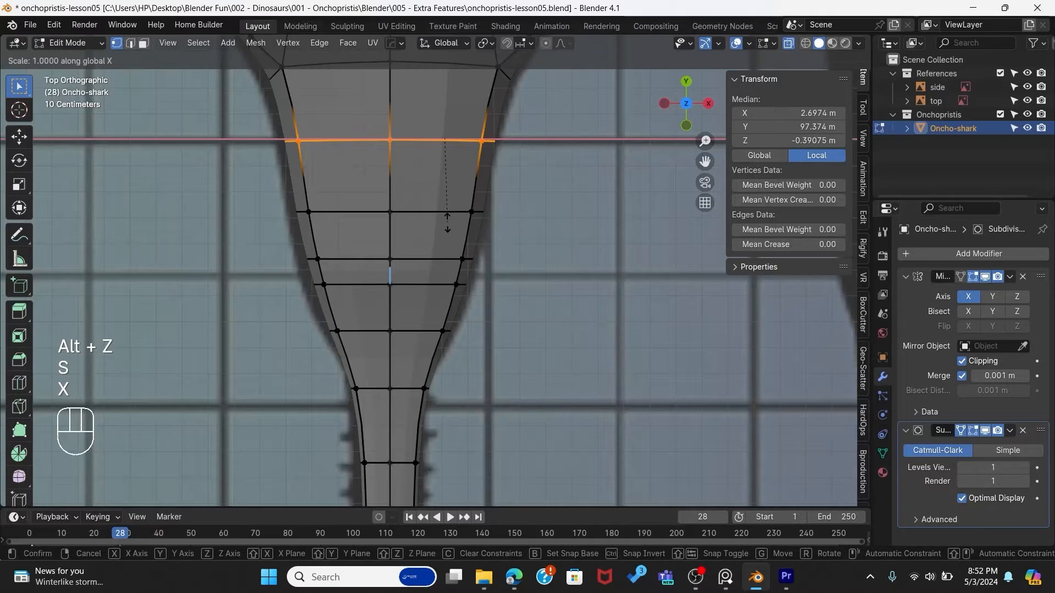
pyautogui.click(464, 224)
# Step: Widen the next cross-section ring toward the snout along X by a factor of 1.131
pyautogui.moveTo(572, 191); pyautogui.dragTo(307, 225)
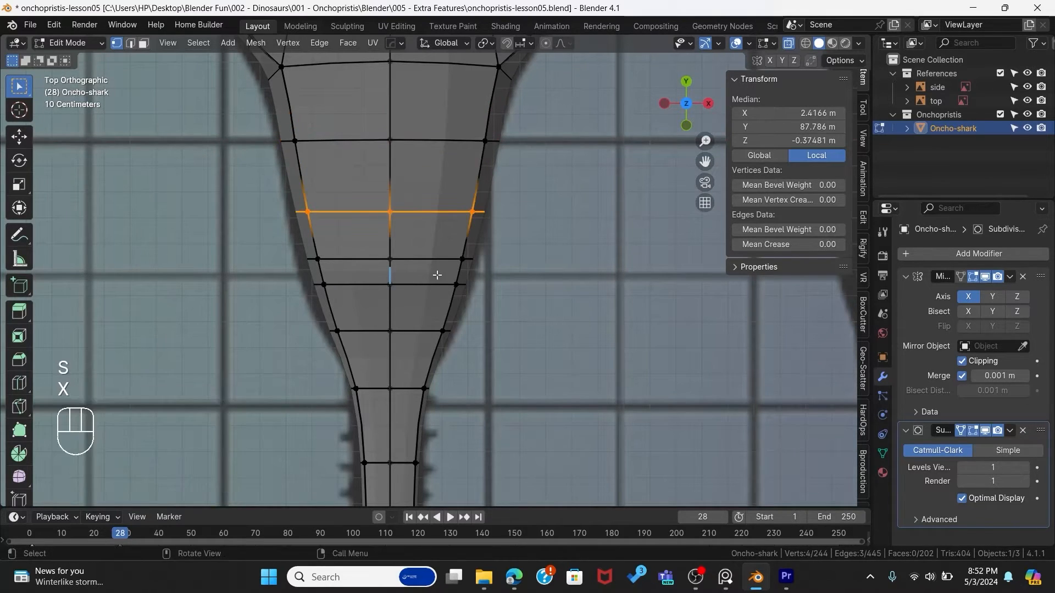
pyautogui.press('s')
pyautogui.press('x')
pyautogui.click(447, 276)
# Step: Widen the remaining head rings toward the rostrum base along X, scaling the foremost one by 1.212
pyautogui.moveTo(555, 252); pyautogui.dragTo(453, 255)
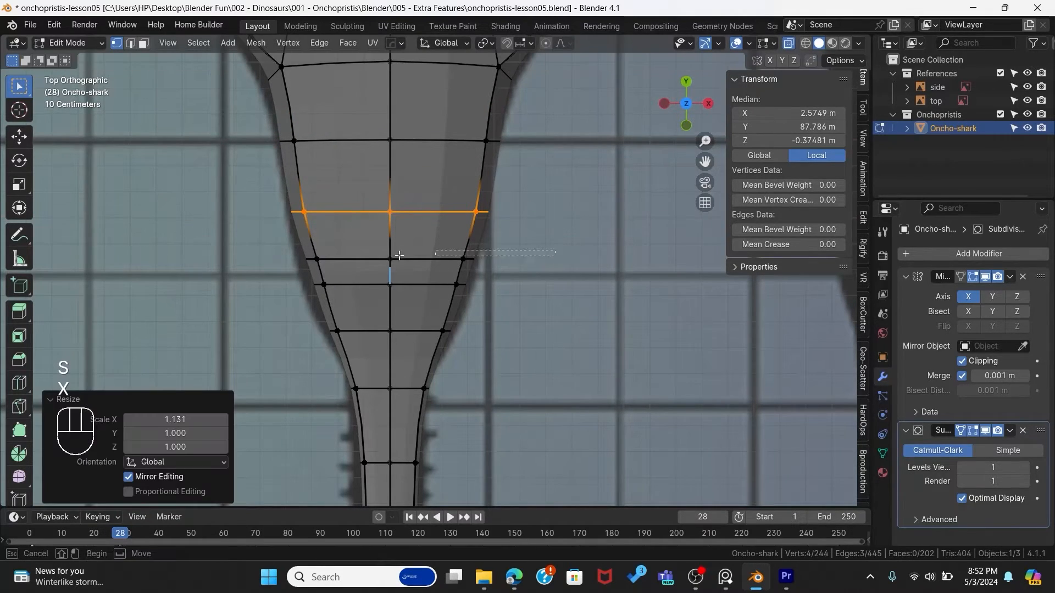
pyautogui.moveTo(249, 272); pyautogui.dragTo(486, 343)
pyautogui.press('s')
pyautogui.press('x')
pyautogui.click(467, 336)
pyautogui.press('s')
pyautogui.press('x')
pyautogui.click(491, 372)
# Step: Turn off X-ray and examine the widened head from several angles and distances
pyautogui.moveTo(492, 372); pyautogui.dragTo(420, 330, button='middle')
pyautogui.hotkey('alt', 'z')
pyautogui.scroll(3, 467, 359)
pyautogui.moveTo(466, 358); pyautogui.dragTo(355, 332, button='middle')
pyautogui.moveTo(448, 336); pyautogui.dragTo(437, 316, button='middle')
pyautogui.scroll(-3, 407, 305)
pyautogui.scroll(5, 418, 305)
pyautogui.scroll(-5, 428, 311)
pyautogui.scroll(5, 440, 320)
# Step: View the head from directly below and switch to the reference image board to examine the sawfish's mouth
pyautogui.press('ctrl+KP_7')
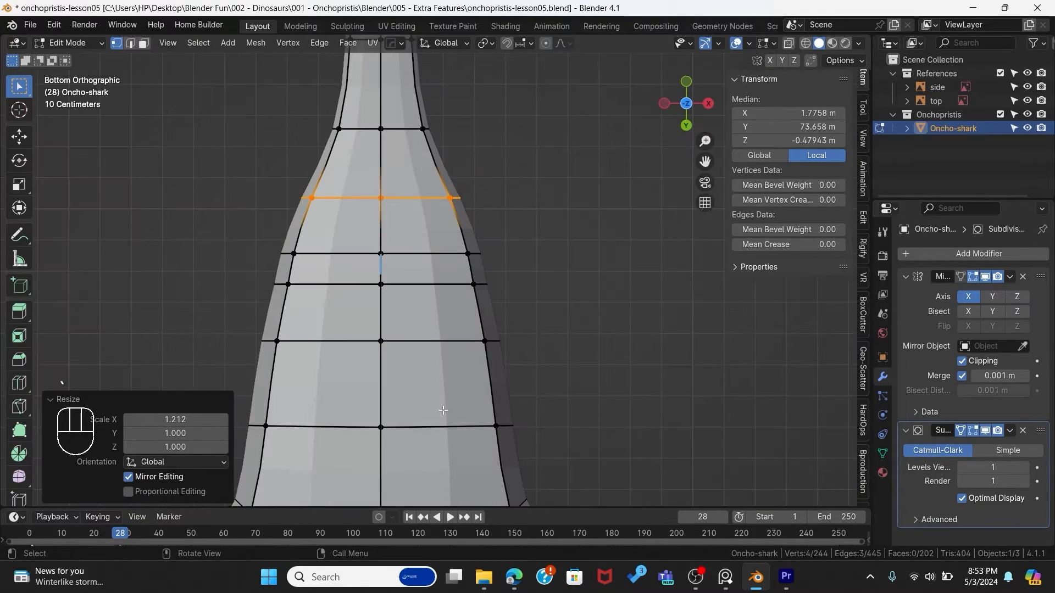
pyautogui.scroll(-4, 429, 263)
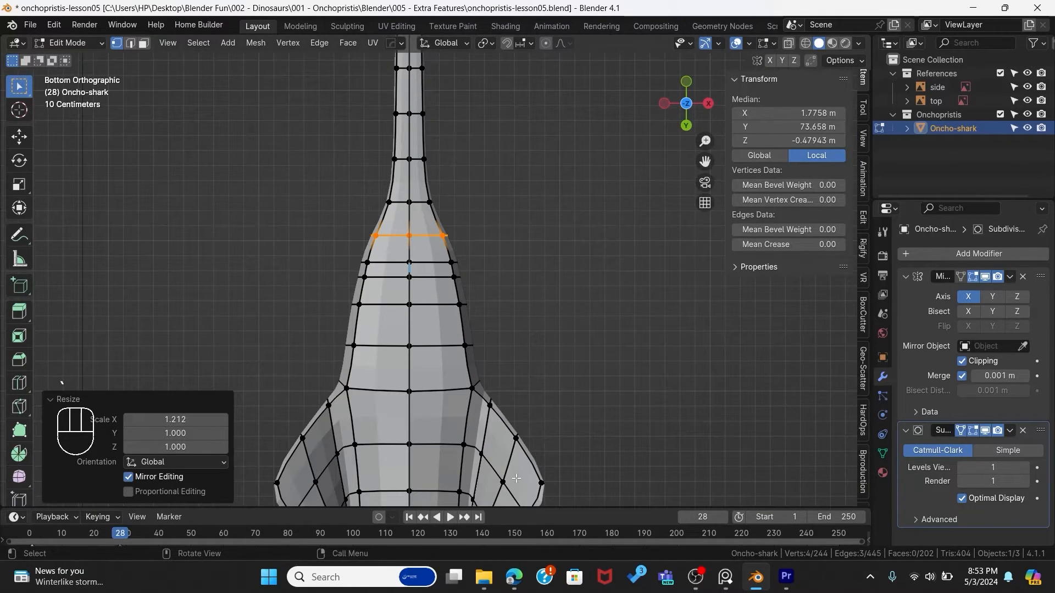
pyautogui.click(725, 577)
pyautogui.scroll(5, 600, 360)
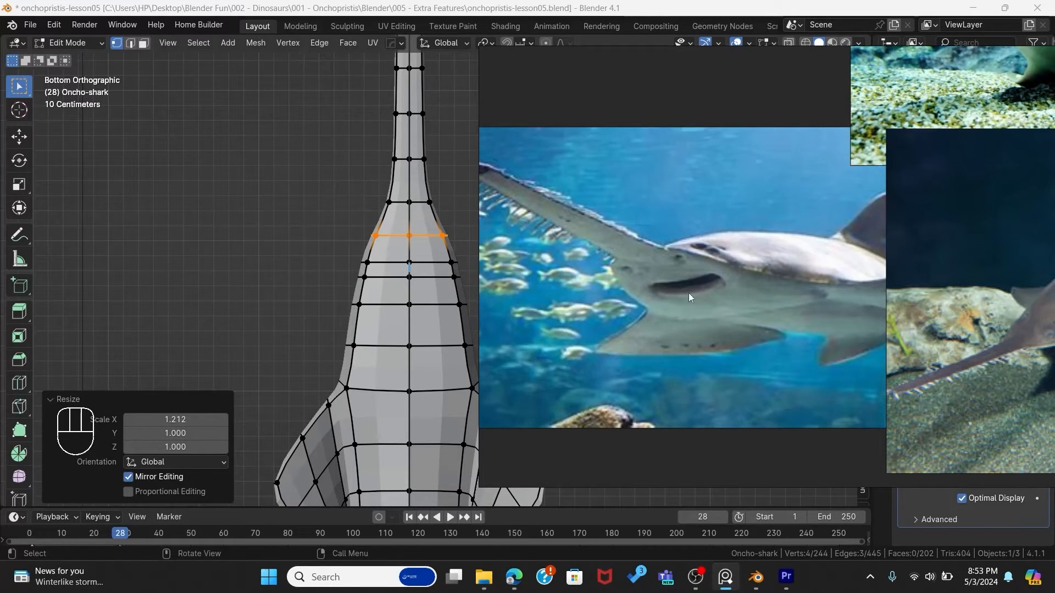
# Step: Select the underside face directly beneath the eye annotation in face selection mode
pyautogui.moveTo(376, 283); pyautogui.dragTo(399, 311, button='middle')
pyautogui.press('`')
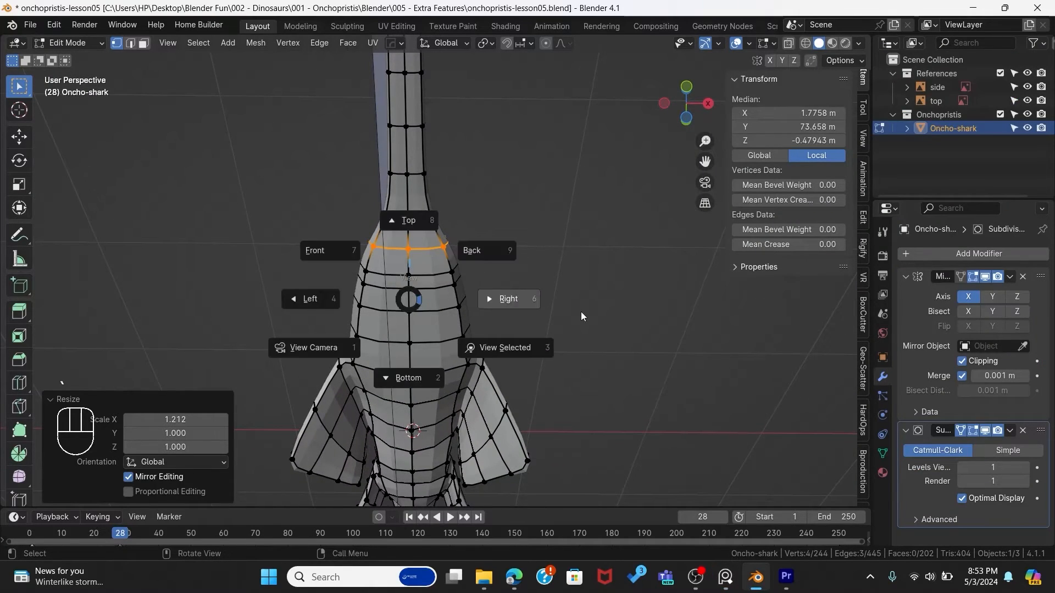
pyautogui.click(444, 317)
pyautogui.press('`')
pyautogui.press('`')
pyautogui.scroll(8, 523, 358)
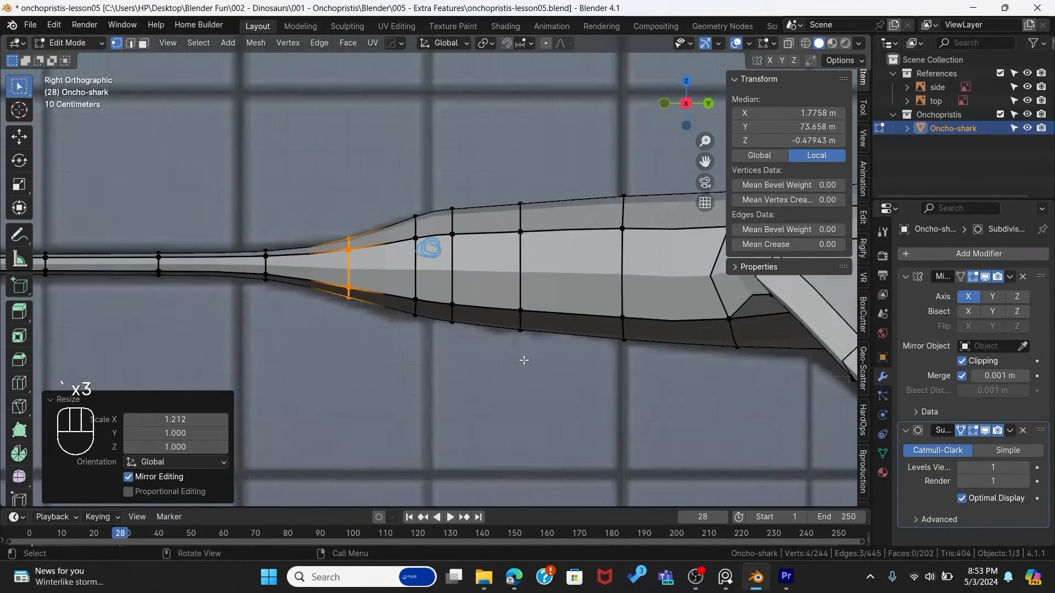
pyautogui.press('3')
pyautogui.click(435, 351)
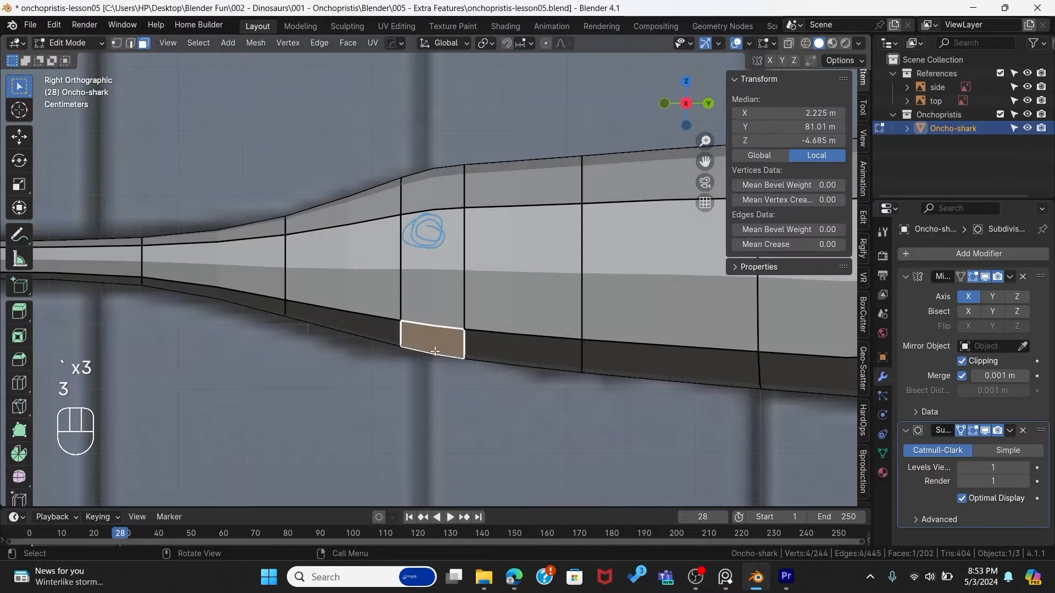
pyautogui.moveTo(427, 371); pyautogui.dragTo(434, 337, button='middle')
pyautogui.scroll(-2, 416, 299)
pyautogui.scroll(2, 328, 296)
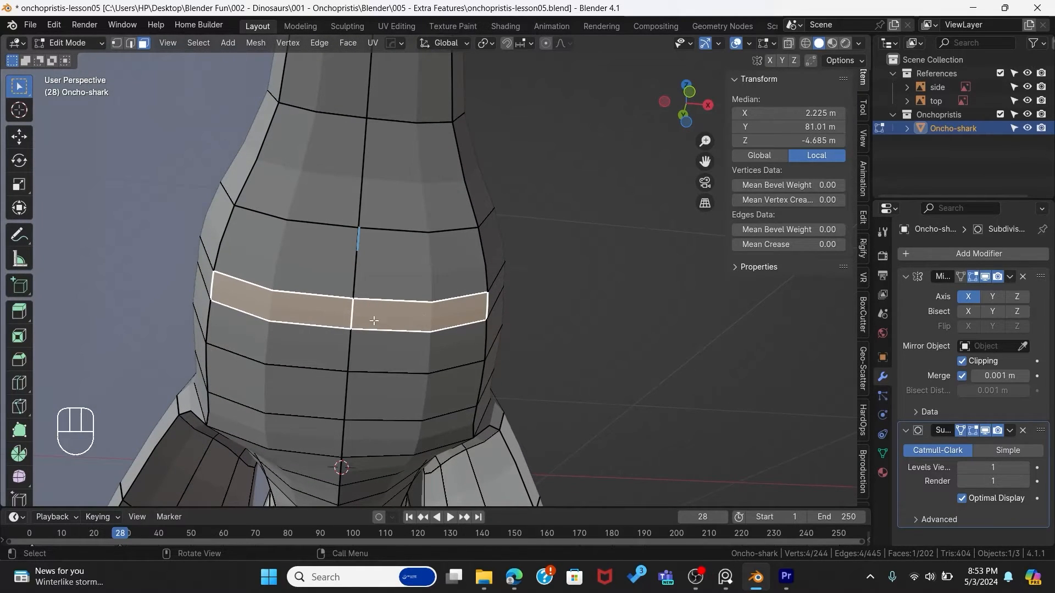
# Step: Try to form the mouth by insetting the selected underside face and extruding it inward, and undo both operations
pyautogui.press('`')
pyautogui.click(473, 426)
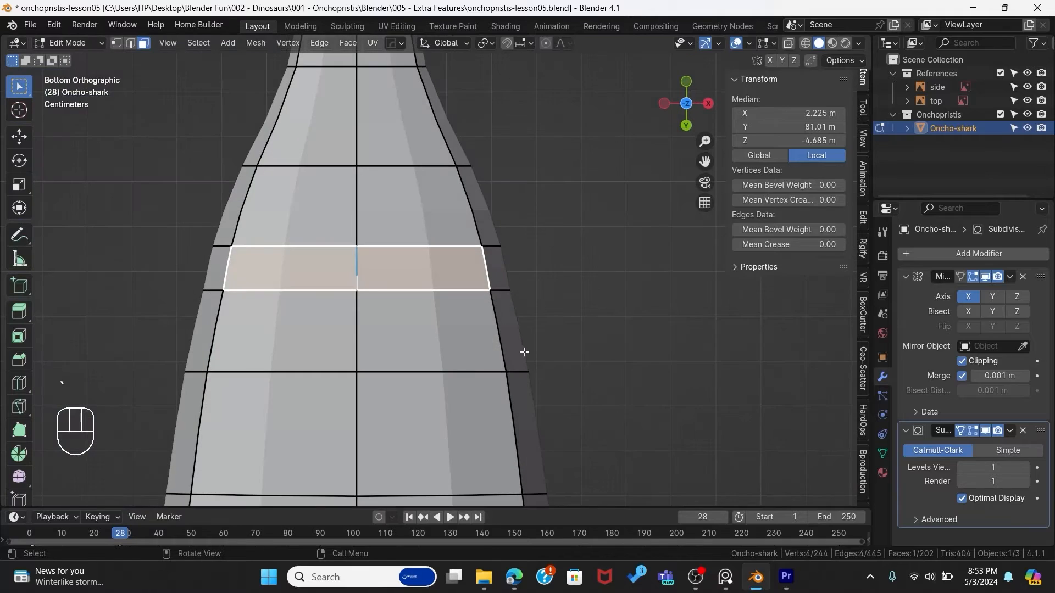
pyautogui.press('i')
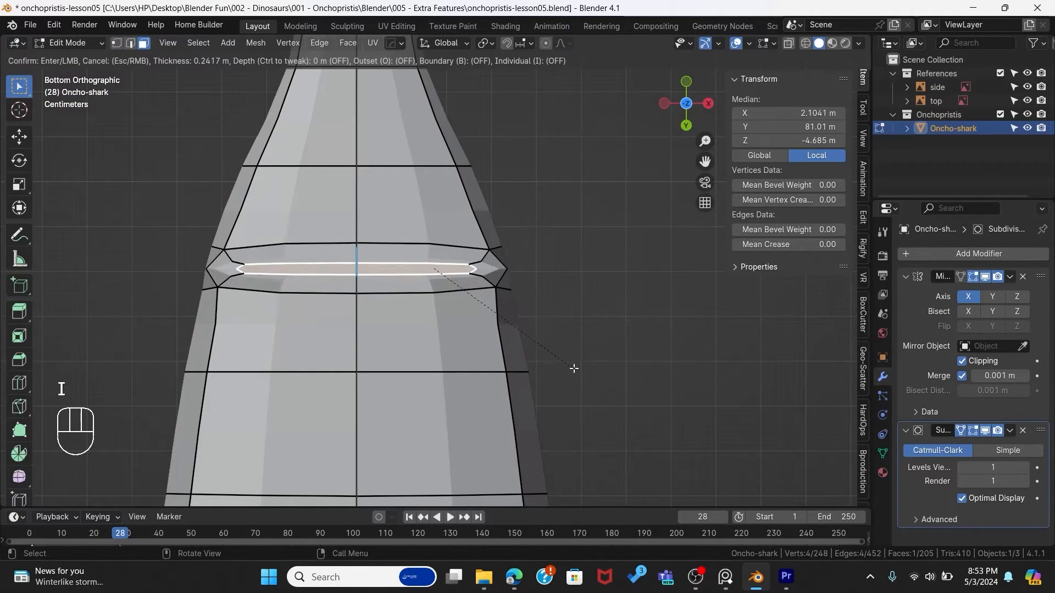
pyautogui.click(586, 394)
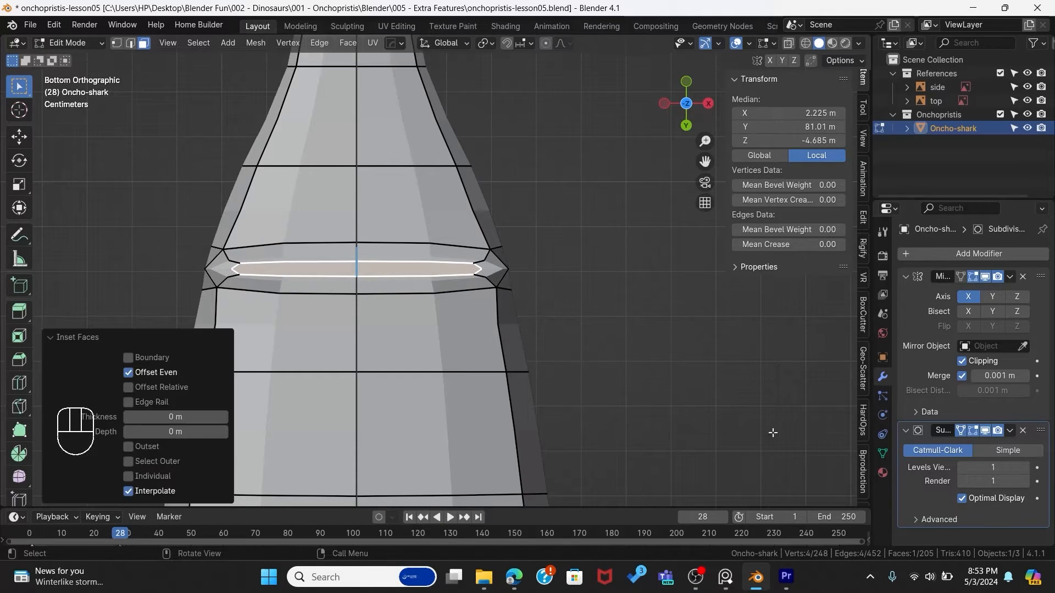
pyautogui.moveTo(382, 307); pyautogui.dragTo(535, 413, button='middle')
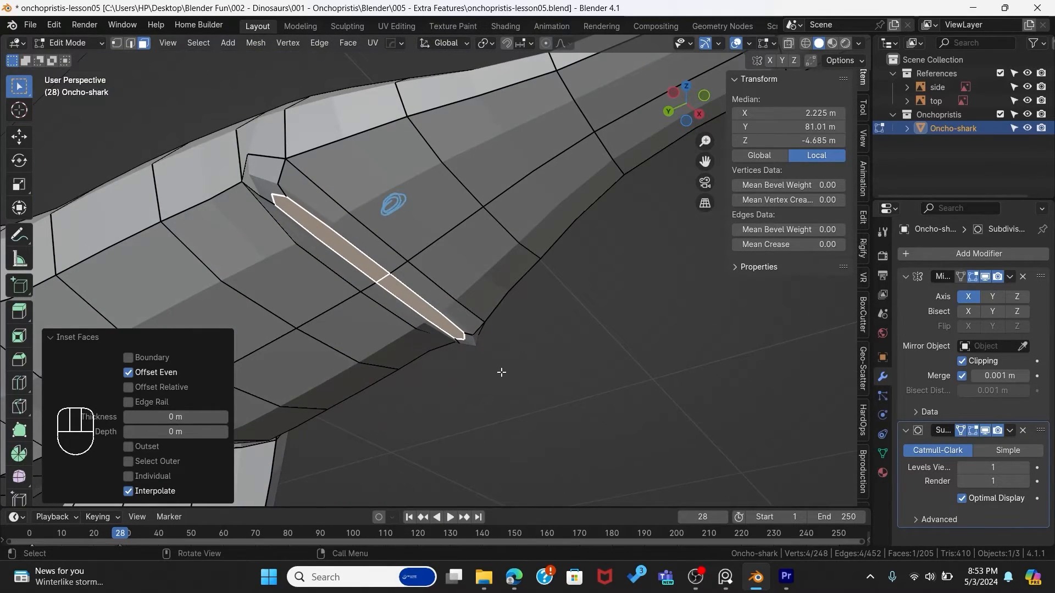
pyautogui.press('e')
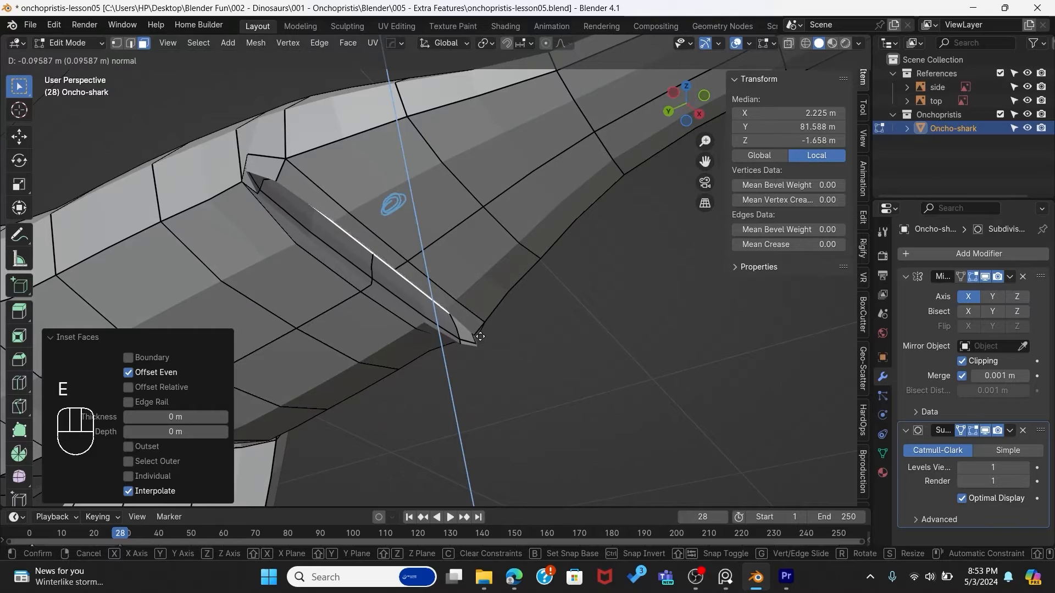
pyautogui.click(478, 342)
pyautogui.moveTo(387, 284); pyautogui.dragTo(489, 279, button='middle')
pyautogui.hotkey('ctrl', 'z')
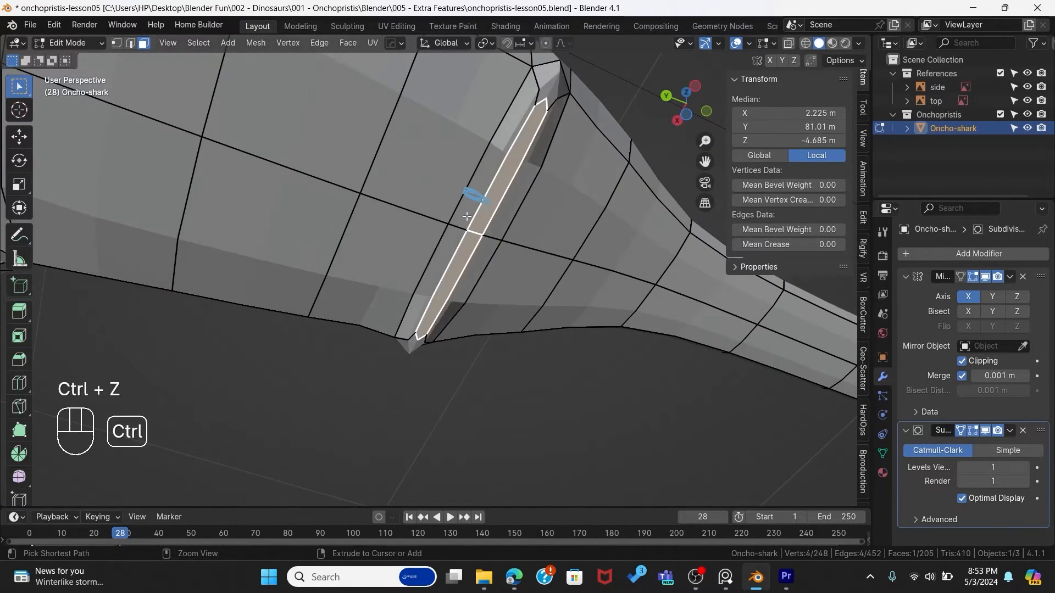
pyautogui.hotkey('ctrl', 'z')
# Step: Select the edge loops in front of and behind the underside mouth face and spread them apart along Y
pyautogui.moveTo(468, 225)
pyautogui.mouseDown(button='middle')
pyautogui.moveTo(487, 254)
pyautogui.moveTo(465, 230)
pyautogui.mouseUp(button='middle')
pyautogui.press('2')
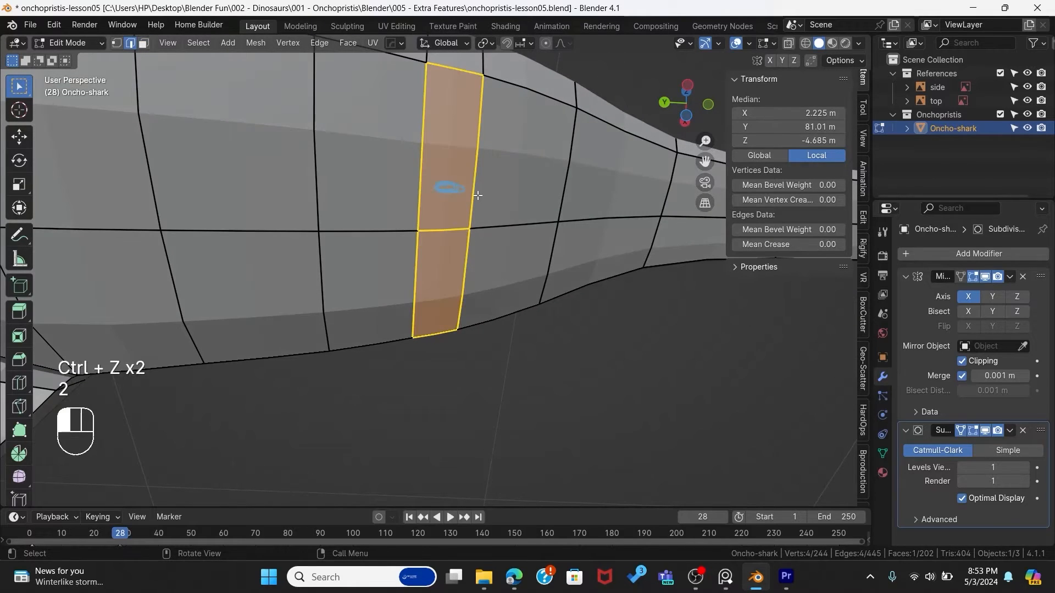
pyautogui.click(466, 242)
pyautogui.keyDown('shift'); pyautogui.click(466, 247); pyautogui.keyUp('shift')
pyautogui.click(465, 250)
pyautogui.keyDown('shift'); pyautogui.click(418, 177); pyautogui.keyUp('shift')
pyautogui.press('s')
pyautogui.press('x')
pyautogui.press('s')
pyautogui.press('y')
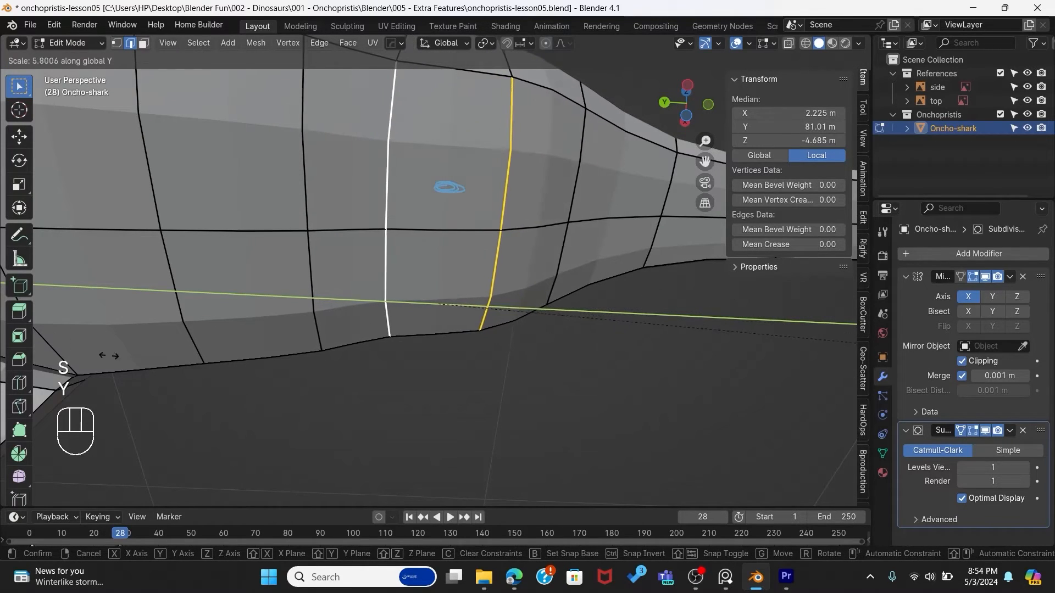
pyautogui.click(143, 326)
# Step: Hide the subdivision in the viewport and inset the underside mouth face about 1.6 m with Boundary off
pyautogui.press('3')
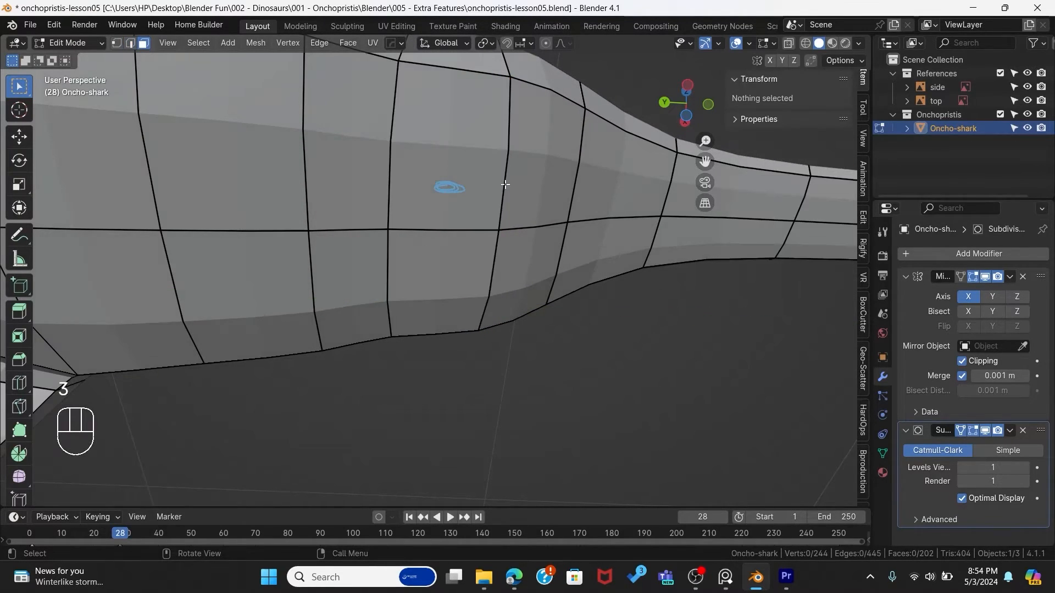
pyautogui.click(987, 430)
pyautogui.moveTo(725, 308); pyautogui.dragTo(596, 345, button='middle')
pyautogui.press('i')
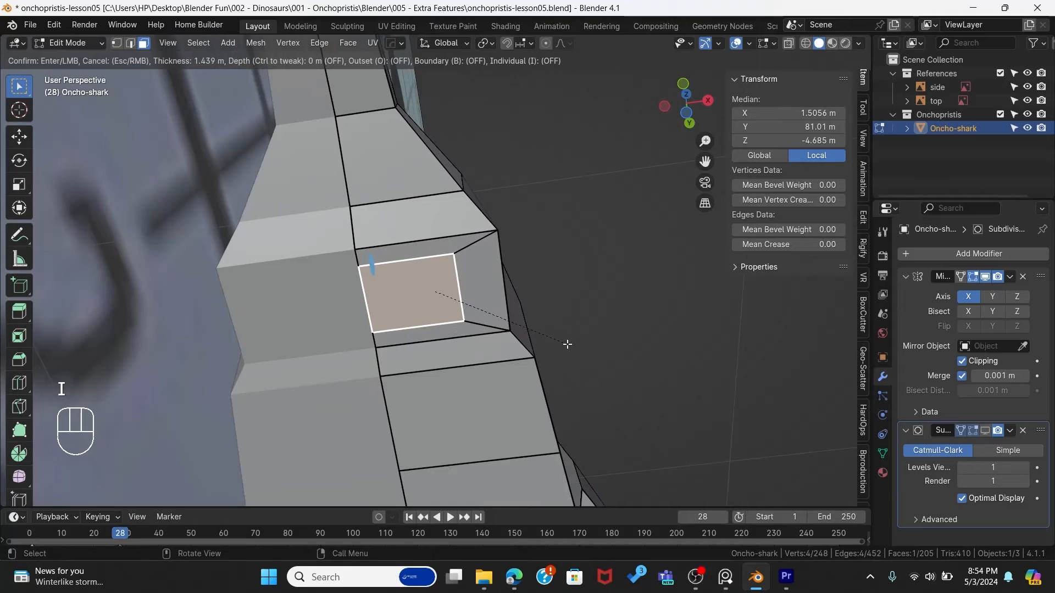
pyautogui.press('b')
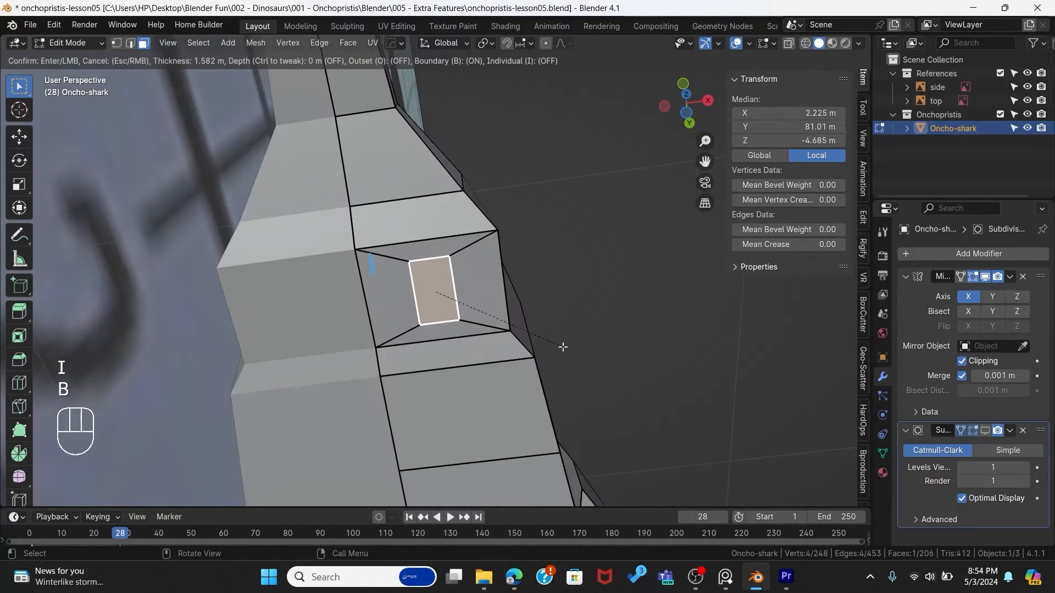
pyautogui.press('b')
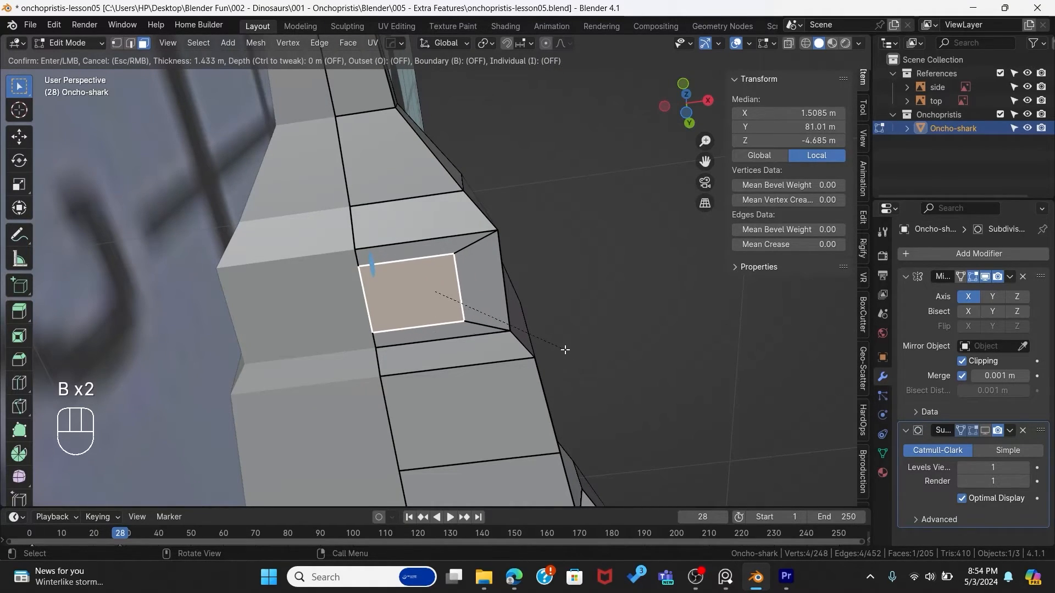
pyautogui.click(562, 347)
# Step: Extrude the inset mouth face about 0.07 m inward to form a cavity
pyautogui.moveTo(562, 347); pyautogui.dragTo(584, 396, button='middle')
pyautogui.press('e')
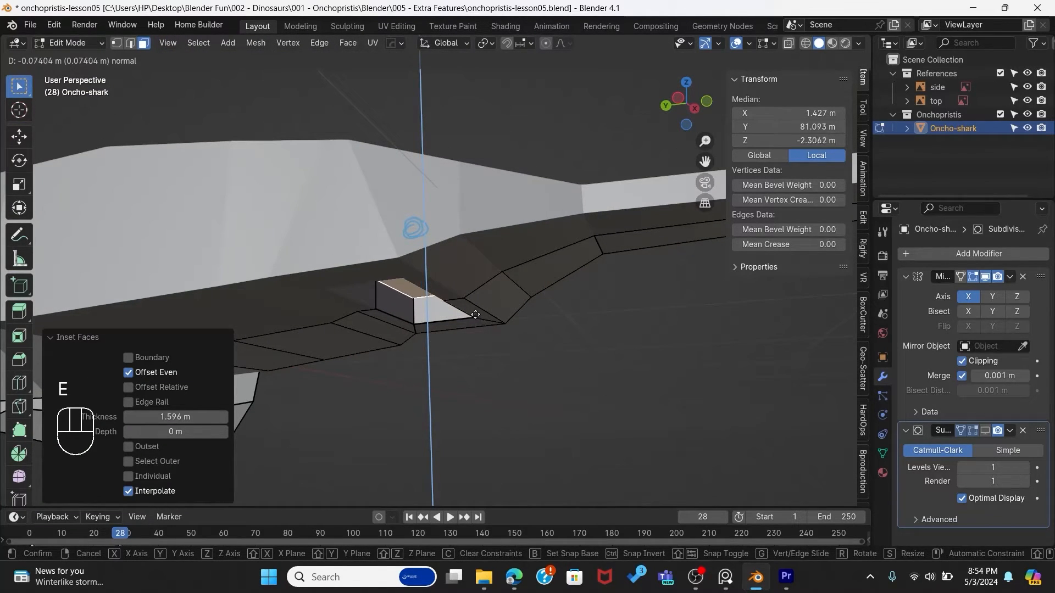
pyautogui.click(475, 317)
pyautogui.moveTo(477, 319); pyautogui.dragTo(429, 361, button='middle')
# Step: Inspect the mouth cavity in Object Mode with the subdivision shown, and return to Edit Mode with it hidden
pyautogui.press('Tab')
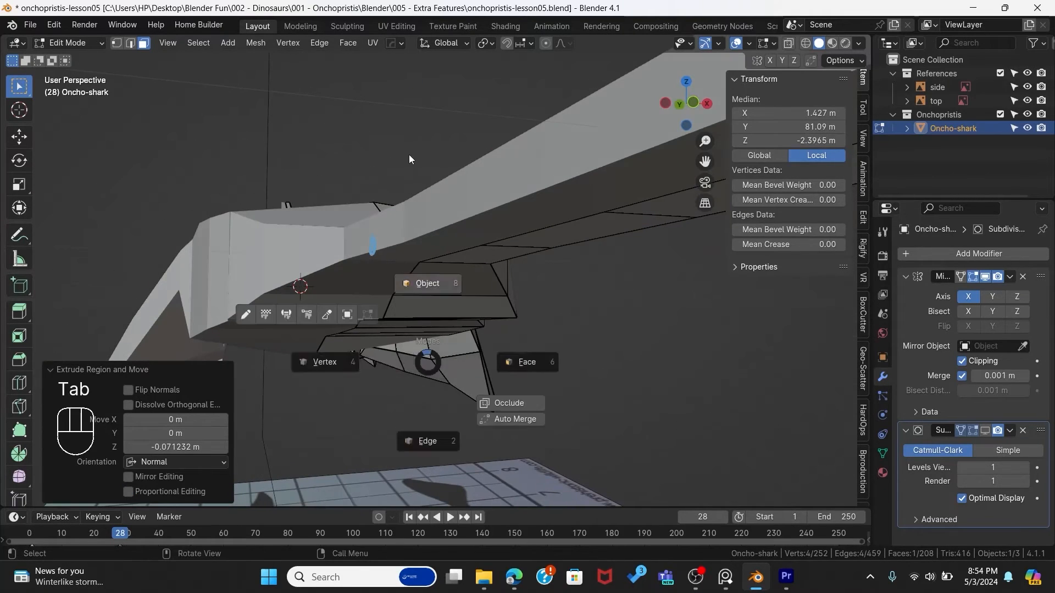
pyautogui.moveTo(409, 153); pyautogui.dragTo(446, 257, button='middle')
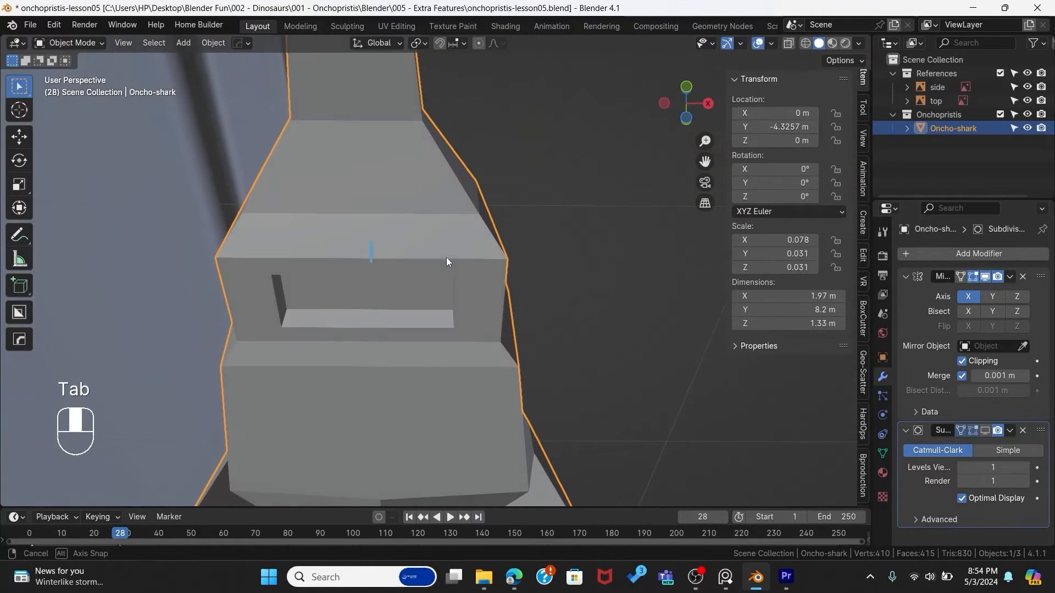
pyautogui.click(987, 432)
pyautogui.moveTo(395, 339); pyautogui.dragTo(427, 302, button='middle')
pyautogui.press('Tab')
pyautogui.click(444, 159)
pyautogui.click(984, 432)
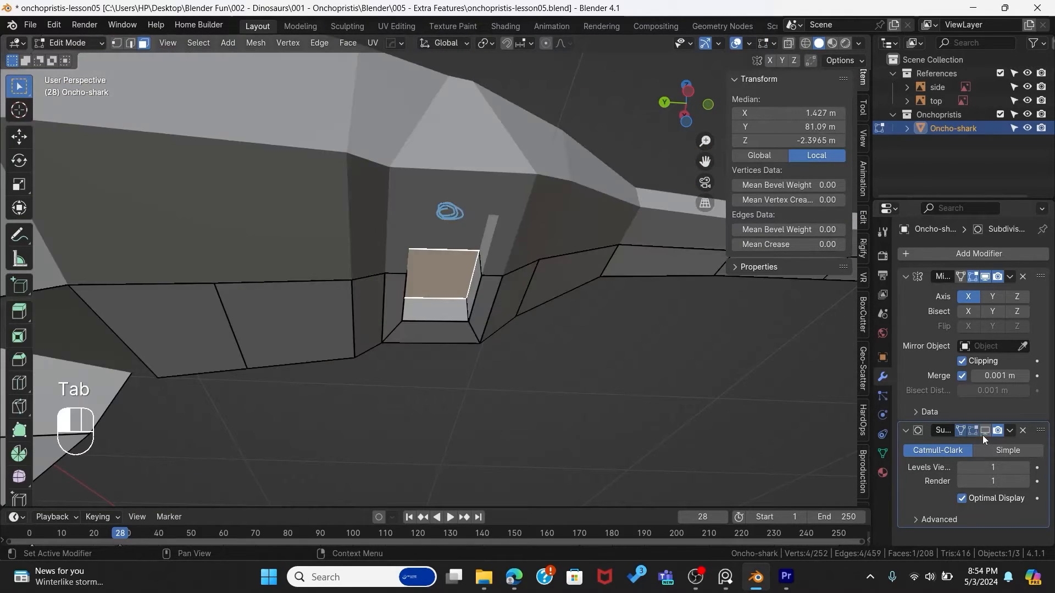
# Step: Select the mouth cavity's front and rear walls and narrow the opening with Y scales of 0.987 and 0.425
pyautogui.scroll(4, 426, 339)
pyautogui.moveTo(426, 339); pyautogui.dragTo(513, 302, button='middle')
pyautogui.click(514, 304)
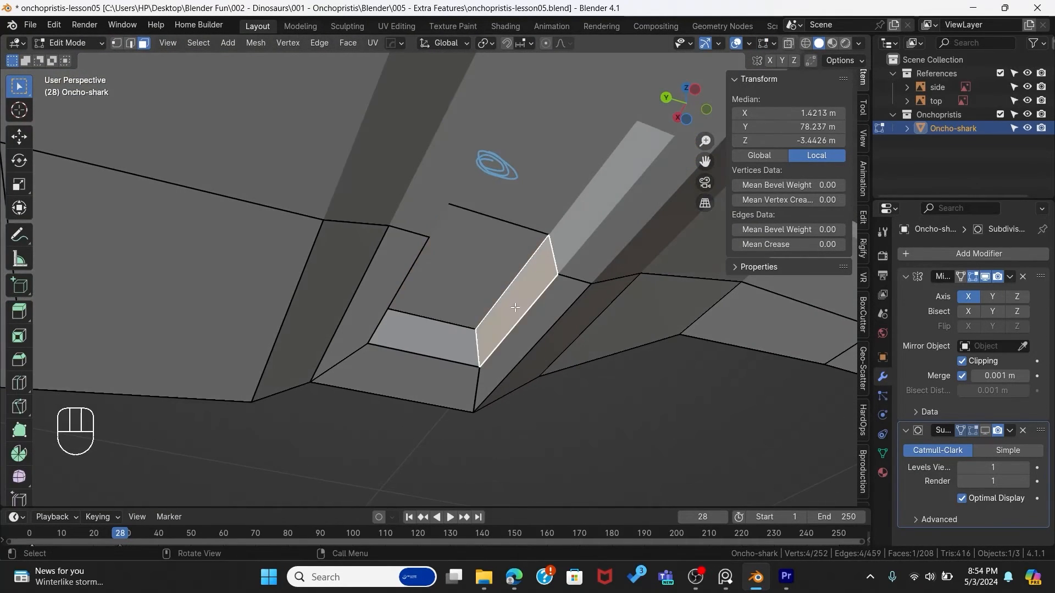
pyautogui.moveTo(438, 346); pyautogui.dragTo(353, 283, button='middle')
pyautogui.keyDown('shift'); pyautogui.click(356, 281); pyautogui.keyUp('shift')
pyautogui.press('s')
pyautogui.press('x')
pyautogui.press('s')
pyautogui.press('y')
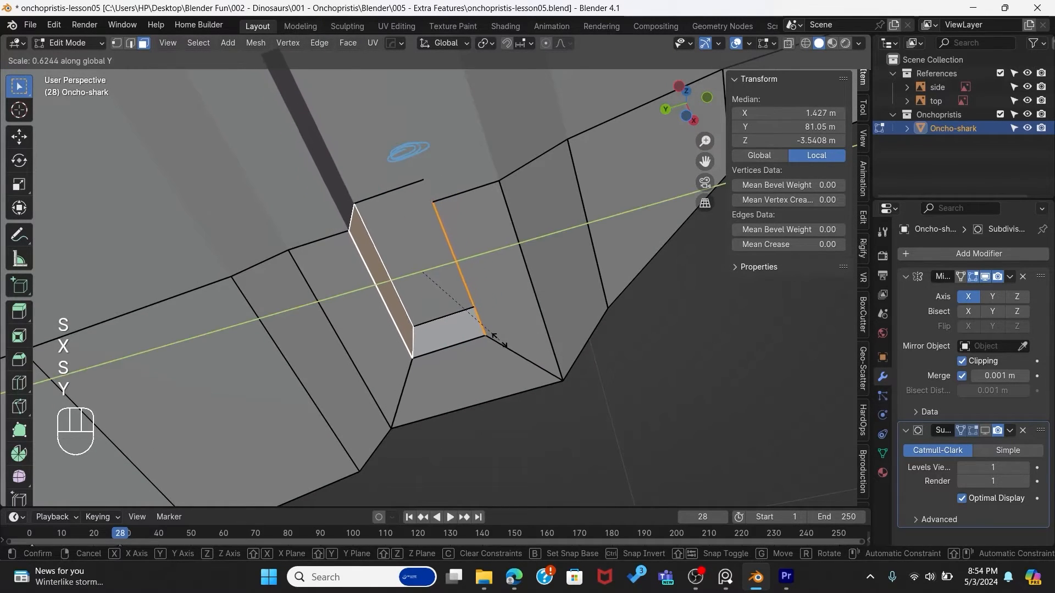
pyautogui.click(508, 349)
pyautogui.moveTo(508, 349); pyautogui.dragTo(448, 384, button='middle')
pyautogui.press('s')
pyautogui.press('y')
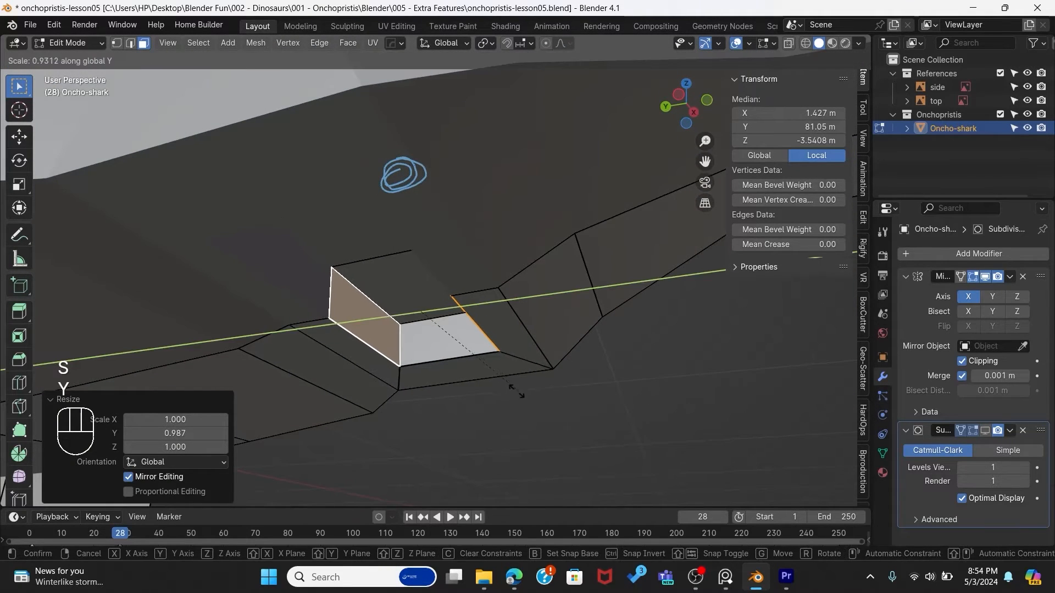
pyautogui.click(462, 354)
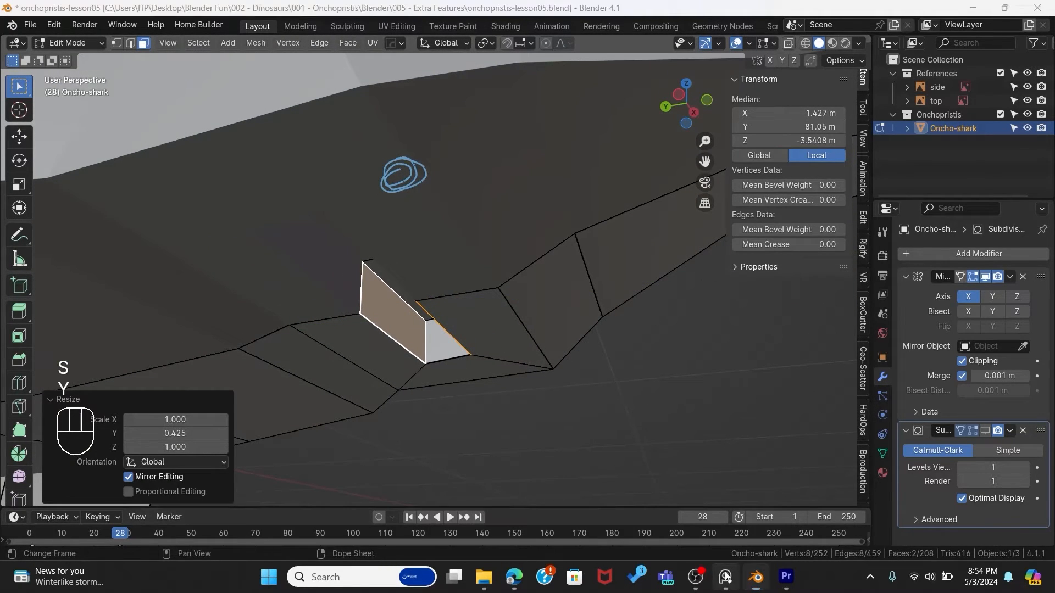
# Step: Switch to the reference image board, examine the shape of the sawfish's mouth slit, and return to Blender
pyautogui.click(726, 576)
pyautogui.scroll(-6, 743, 339)
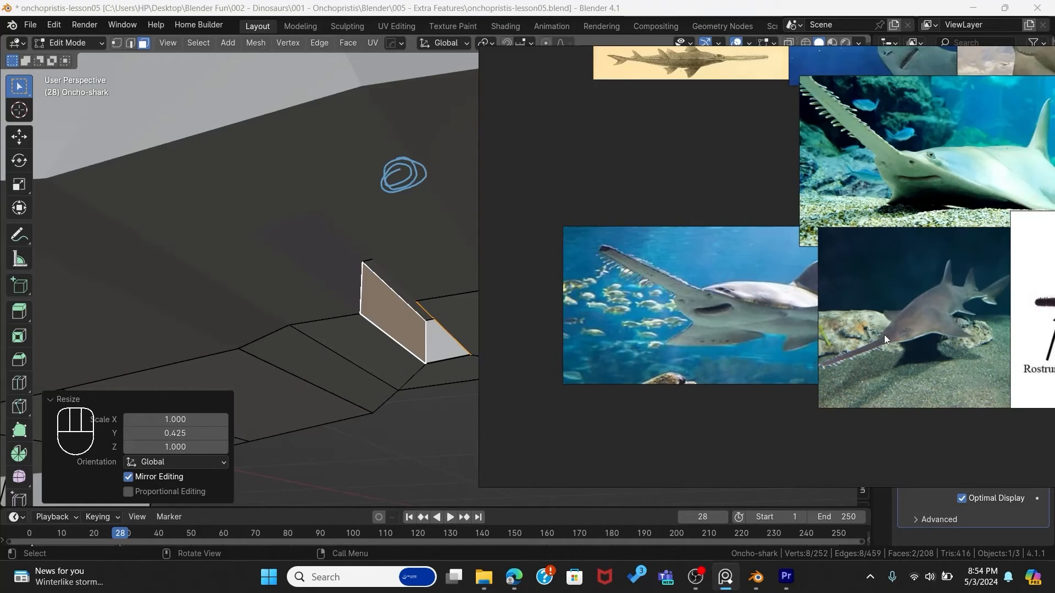
pyautogui.scroll(6, 785, 347)
pyautogui.scroll(-5, 785, 256)
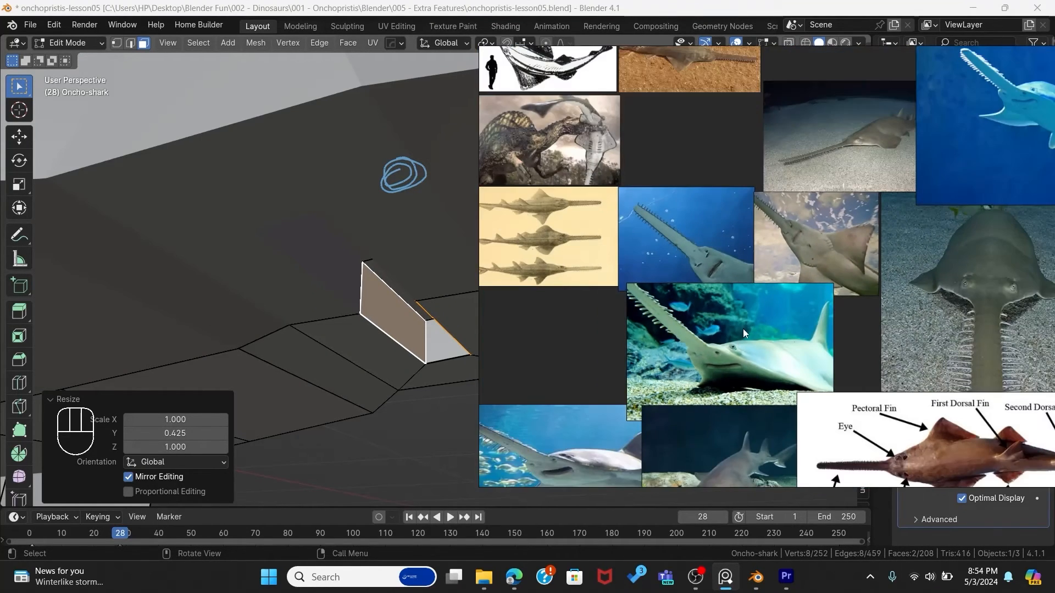
pyautogui.scroll(5, 823, 320)
pyautogui.scroll(3, 823, 320)
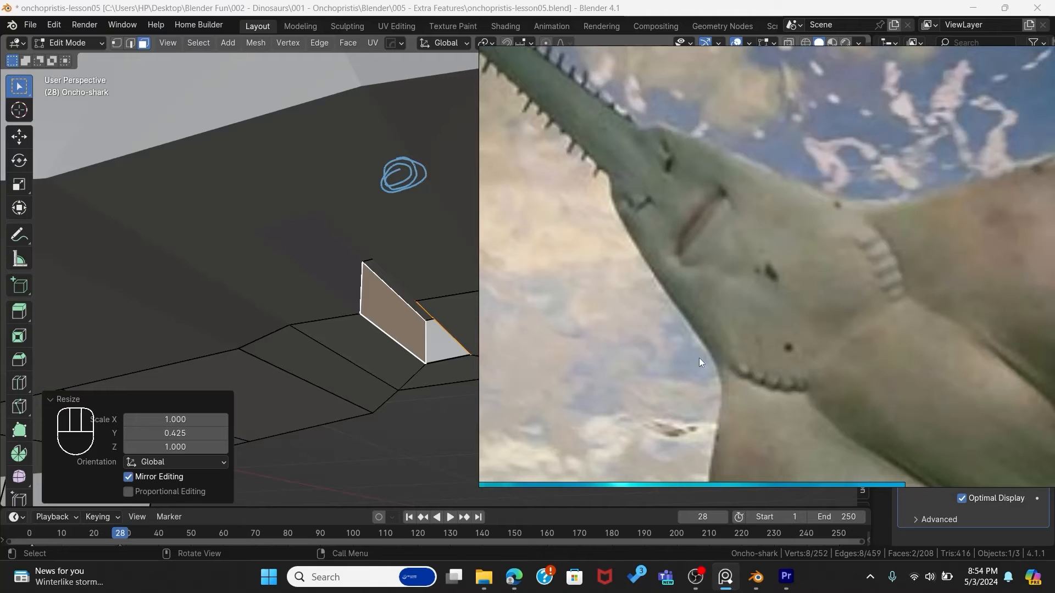
pyautogui.scroll(-5, 708, 345)
pyautogui.scroll(5, 647, 348)
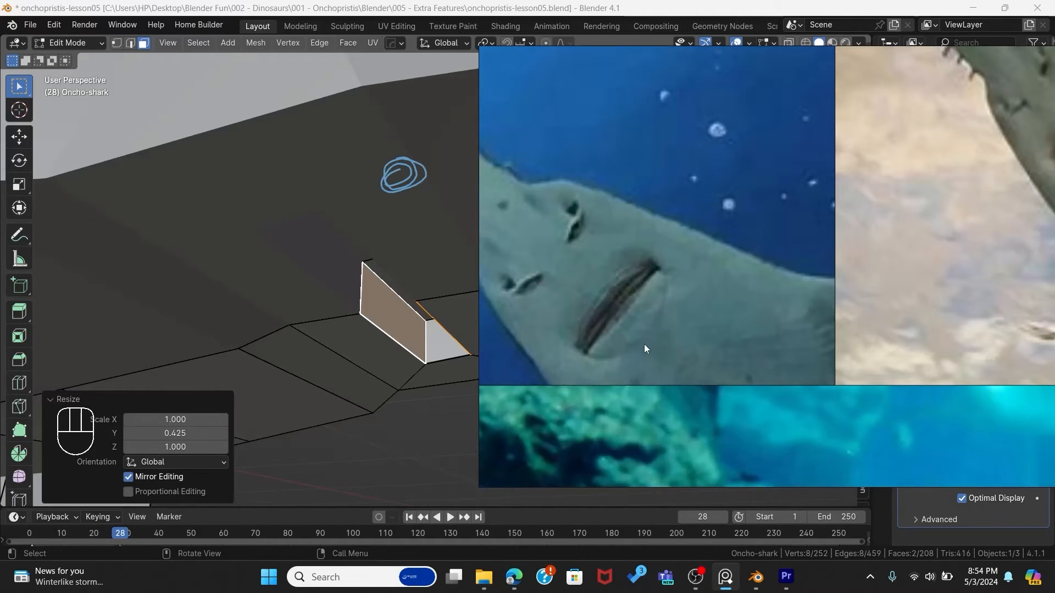
pyautogui.click(403, 20)
# Step: Widen the mouth opening slightly by scaling its front and rear walls to 1.189 along Y
pyautogui.moveTo(395, 277); pyautogui.dragTo(422, 294, button='middle')
pyautogui.press('s')
pyautogui.press('y')
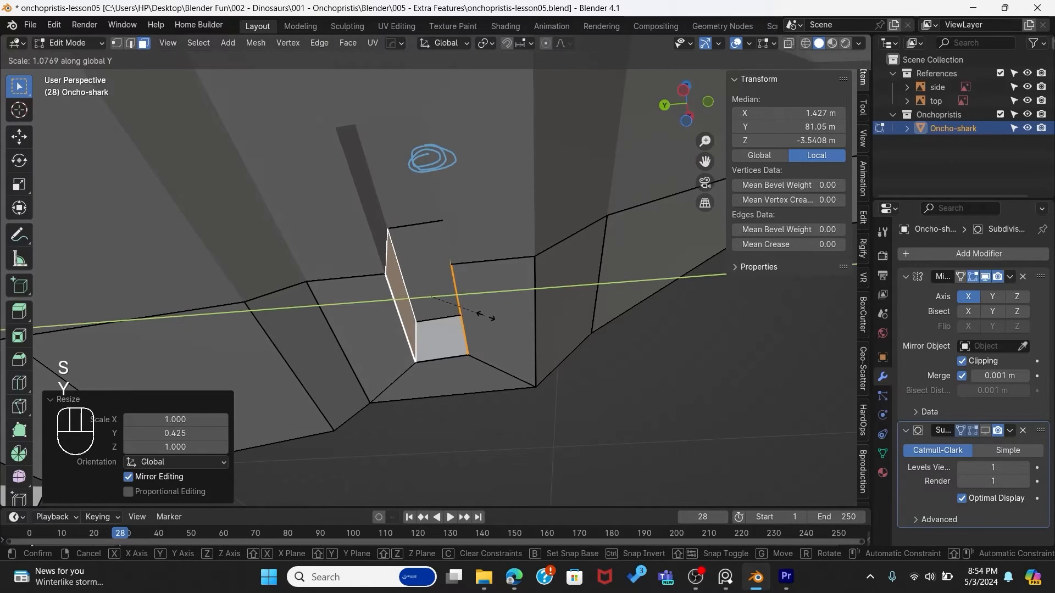
pyautogui.click(484, 330)
pyautogui.moveTo(483, 330); pyautogui.dragTo(558, 355, button='middle')
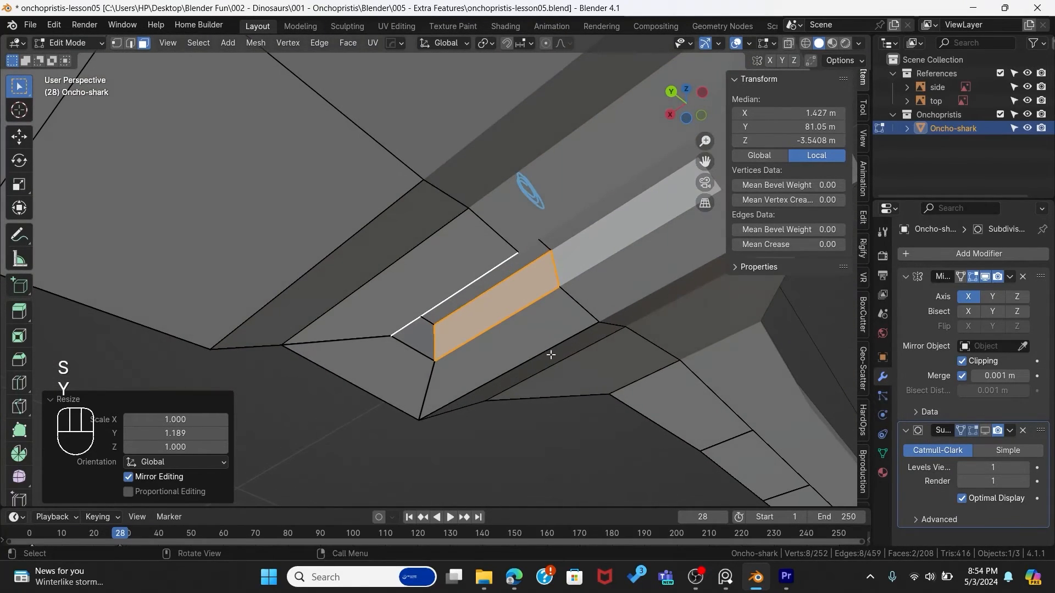
# Step: Select the edge at the mouth's outer end and examine the mouth with the subdivision shown
pyautogui.press('2')
pyautogui.click(430, 353)
pyautogui.press('Tab')
pyautogui.click(985, 432)
pyautogui.moveTo(434, 262); pyautogui.dragTo(419, 331, button='middle')
pyautogui.click(378, 255)
pyautogui.press('Tab')
pyautogui.press('KP_Decimal')
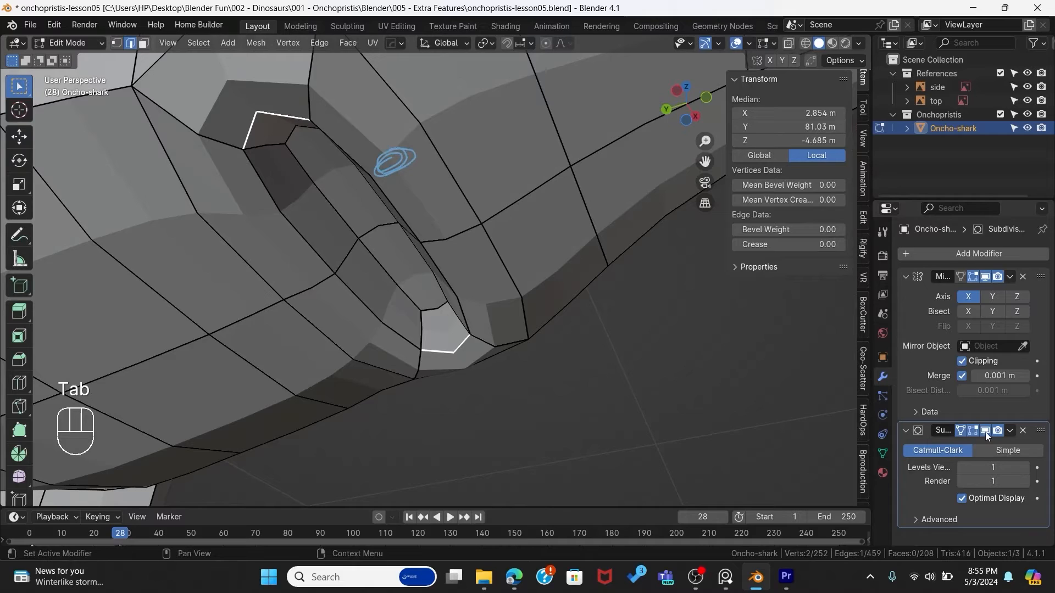
# Step: Hide the subdivision, inset the mouth cavity's roof and rear wall about 0.72 m and extrude them about 0.16 m inward
pyautogui.click(984, 432)
pyautogui.press('3')
pyautogui.click(407, 271)
pyautogui.keyDown('shift'); pyautogui.click(389, 266); pyautogui.keyUp('shift')
pyautogui.keyDown('shift'); pyautogui.click(389, 188); pyautogui.keyUp('shift')
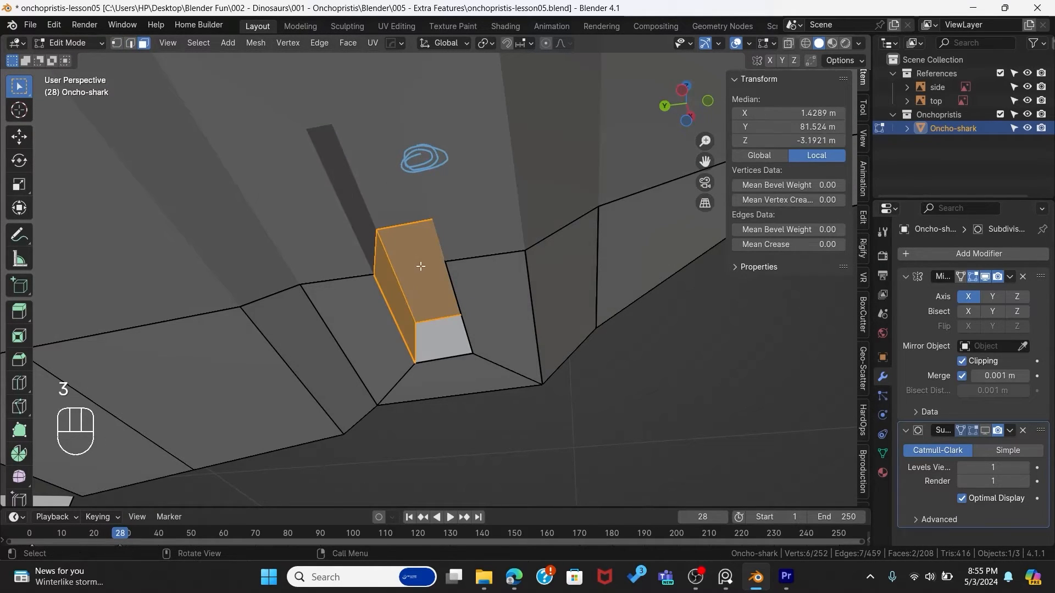
pyautogui.moveTo(420, 266)
pyautogui.mouseDown(button='middle')
pyautogui.moveTo(447, 313)
pyautogui.moveTo(410, 294)
pyautogui.moveTo(423, 275)
pyautogui.mouseUp(button='middle')
pyautogui.press('i')
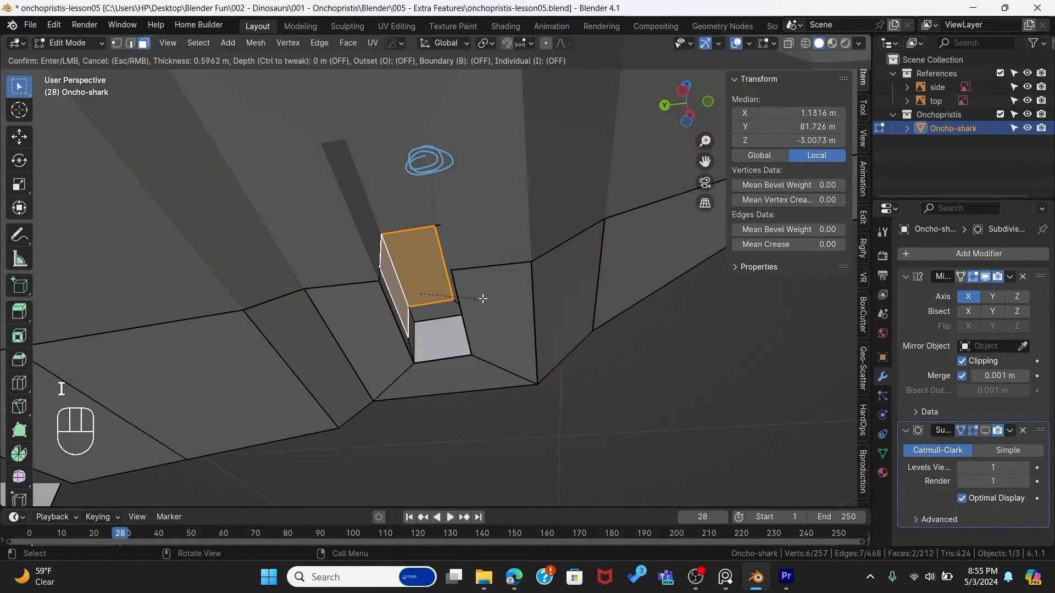
pyautogui.click(480, 298)
pyautogui.press('e')
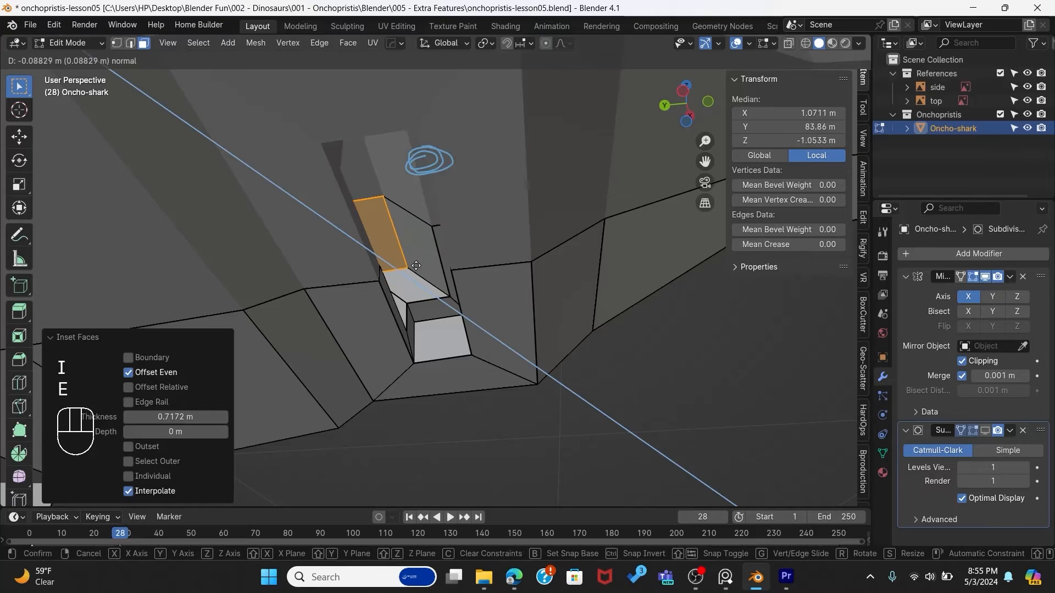
pyautogui.click(383, 251)
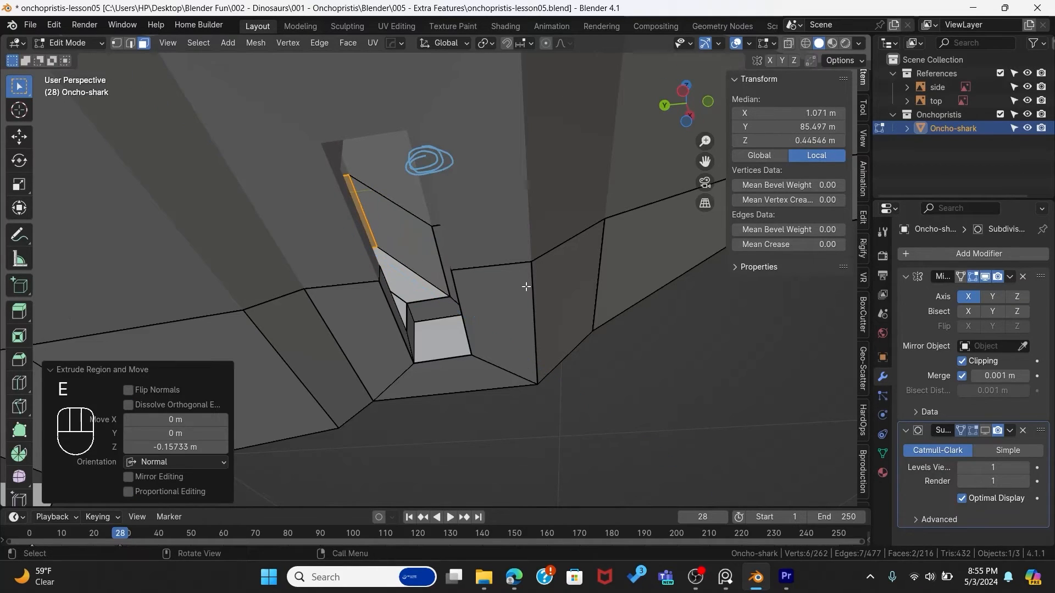
# Step: In the right view with X-ray, move the extruded cavity end back and down, and rotate it 20.2°
pyautogui.press('KP_3')
pyautogui.hotkey('alt', 'z')
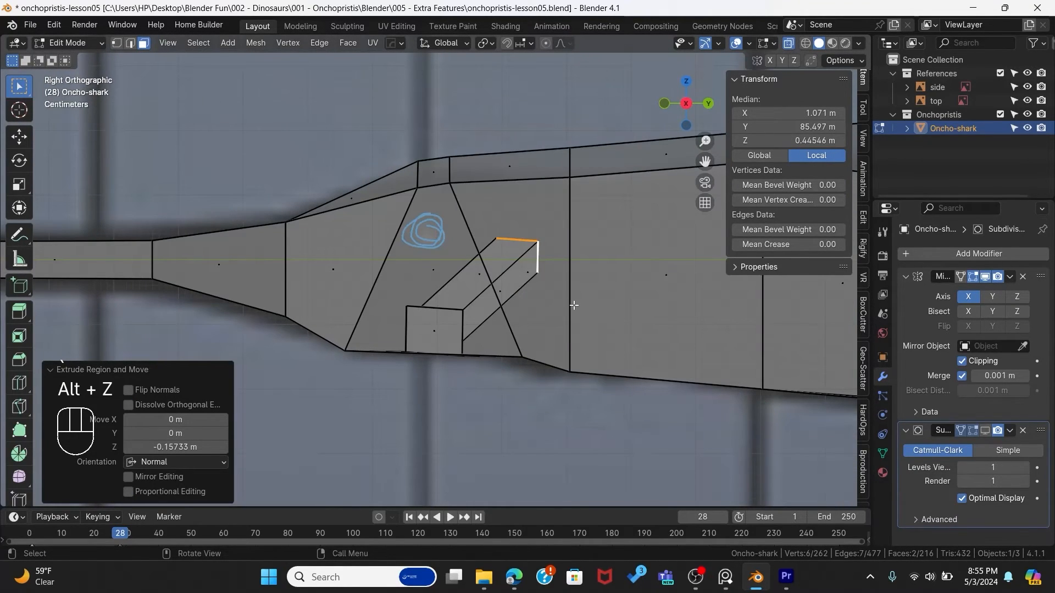
pyautogui.press('g')
pyautogui.click(598, 317)
pyautogui.press('r')
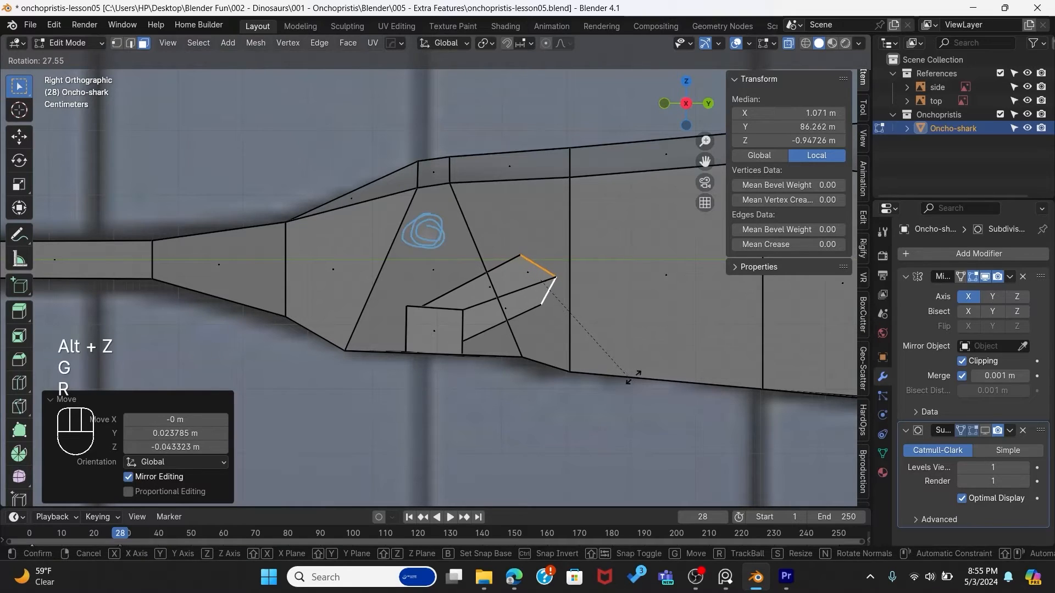
pyautogui.click(638, 367)
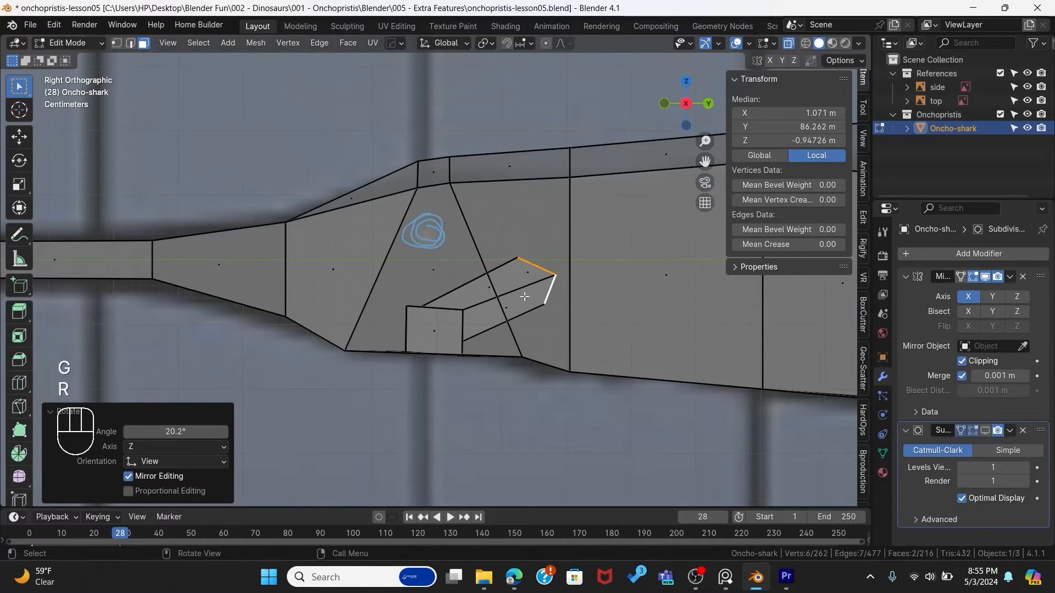
# Step: Smooth the cavity end's vertices by 0.477 and again by 0.5, and shift the end forward and down
pyautogui.click(20, 476)
pyautogui.moveTo(492, 308); pyautogui.dragTo(590, 379)
pyautogui.moveTo(632, 424); pyautogui.dragTo(549, 362)
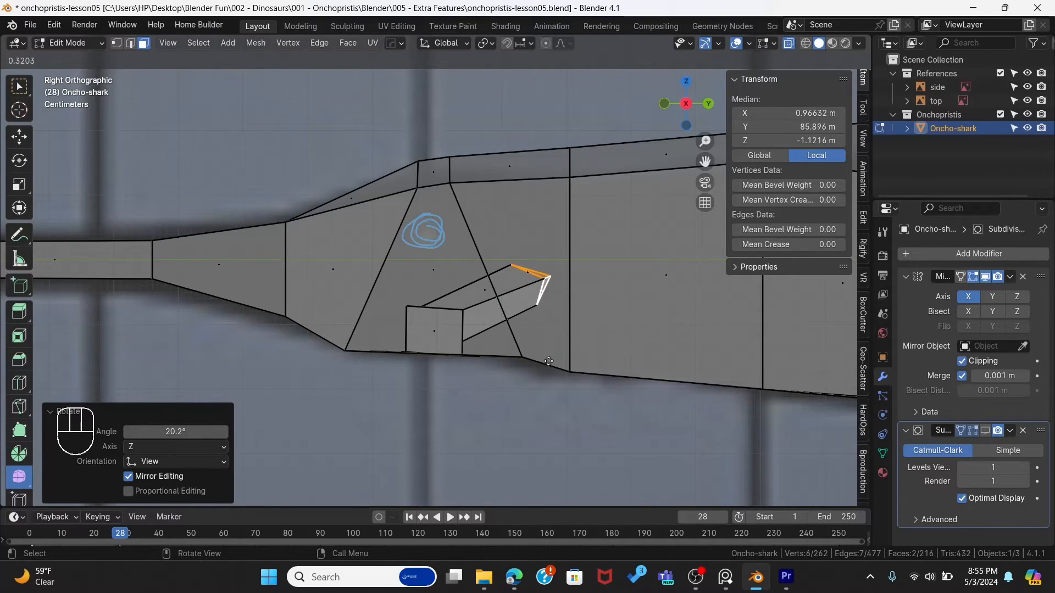
pyautogui.moveTo(582, 406); pyautogui.dragTo(582, 405)
pyautogui.click(20, 87)
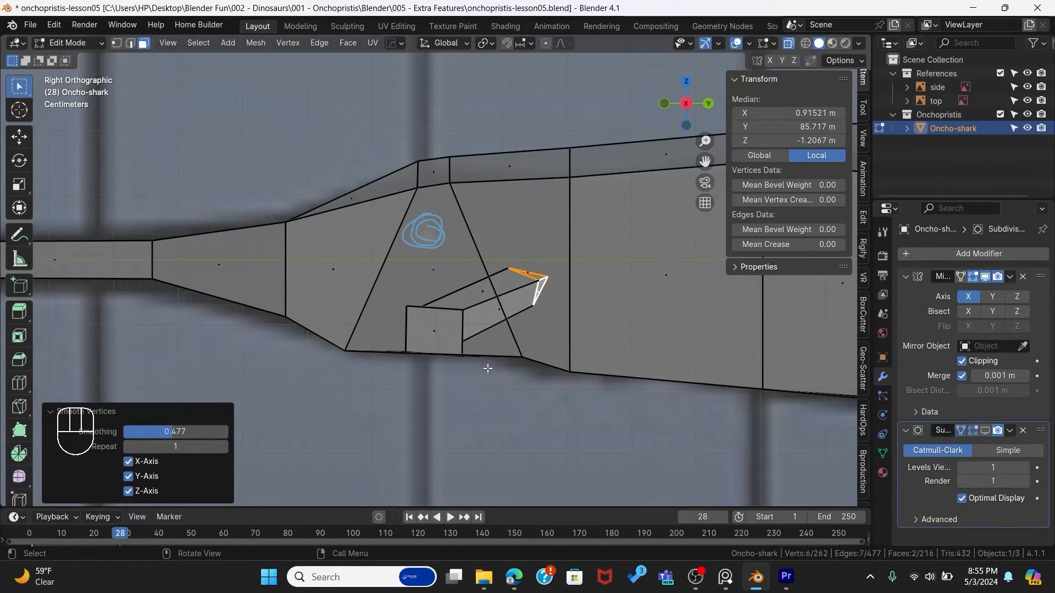
pyautogui.scroll(3, 501, 317)
pyautogui.hotkey('ctrl', 'v')
pyautogui.click(558, 351)
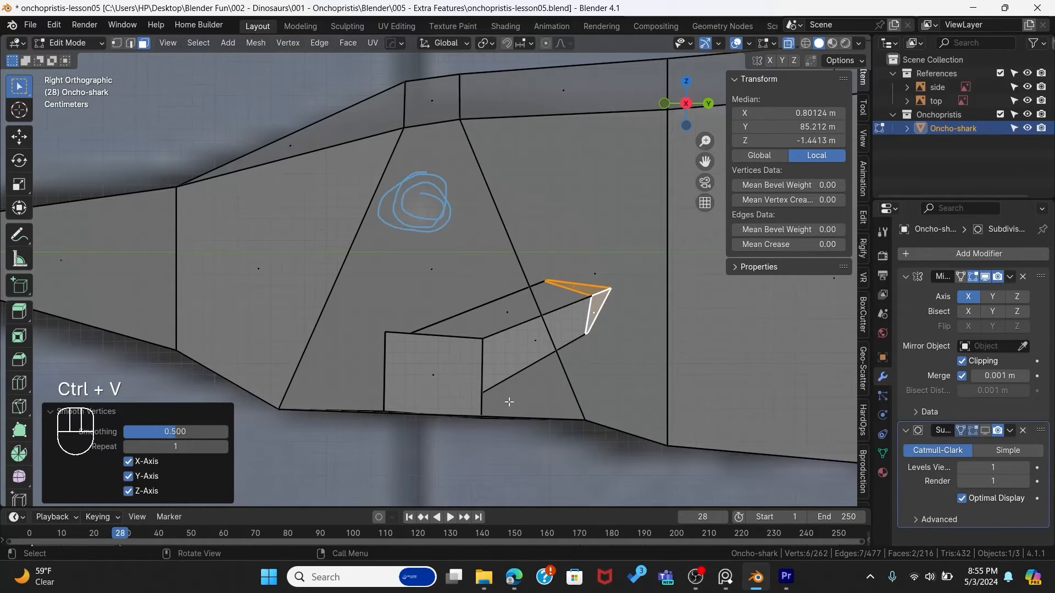
pyautogui.press('g')
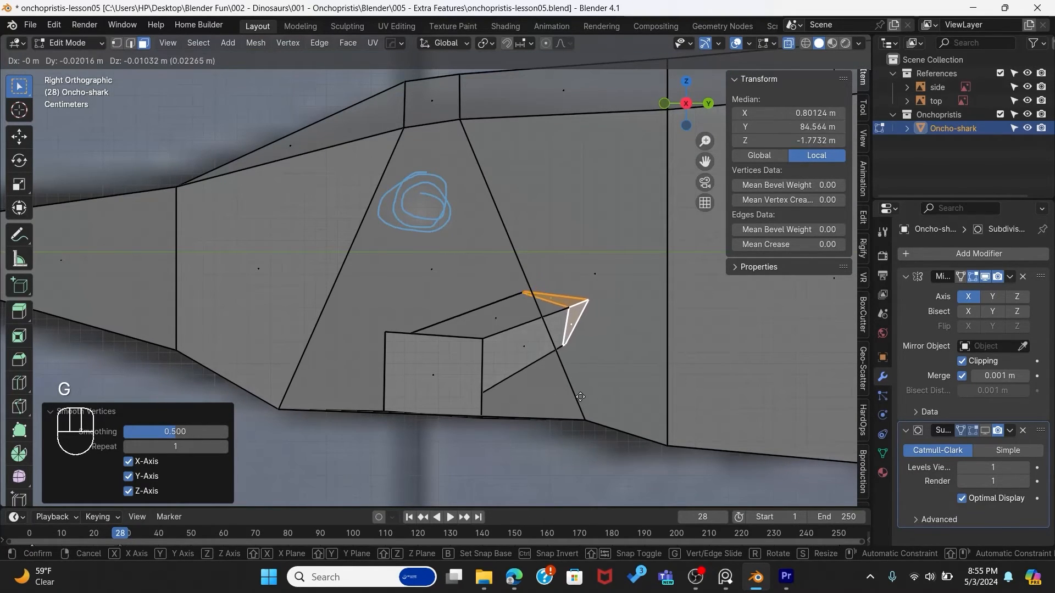
pyautogui.click(449, 382)
# Step: Turn off X-ray, show the subdivided mouth in Object Mode from the bottom view, and save the file
pyautogui.moveTo(453, 360)
pyautogui.mouseDown(button='middle')
pyautogui.moveTo(428, 301)
pyautogui.moveTo(472, 357)
pyautogui.moveTo(844, 431)
pyautogui.moveTo(434, 355)
pyautogui.moveTo(469, 282)
pyautogui.moveTo(405, 328)
pyautogui.moveTo(336, 313)
pyautogui.moveTo(354, 333)
pyautogui.moveTo(332, 353)
pyautogui.moveTo(478, 430)
pyautogui.moveTo(543, 389)
pyautogui.moveTo(467, 356)
pyautogui.mouseUp(button='middle')
pyautogui.hotkey('alt', 'z')
pyautogui.press('Tab')
pyautogui.click(984, 431)
pyautogui.press('`')
pyautogui.click(473, 413)
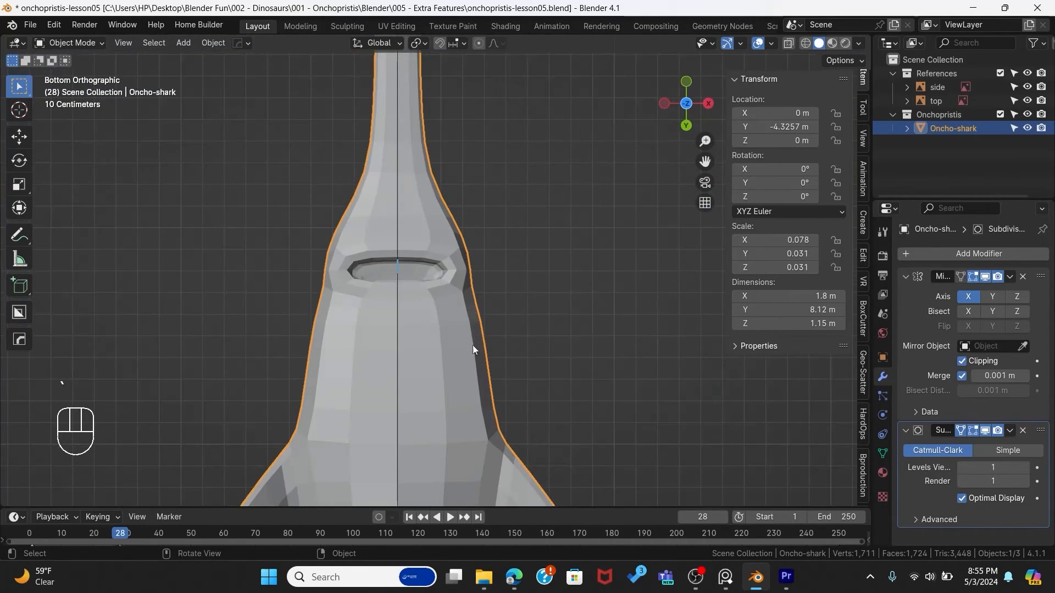
pyautogui.hotkey('ctrl', 's')
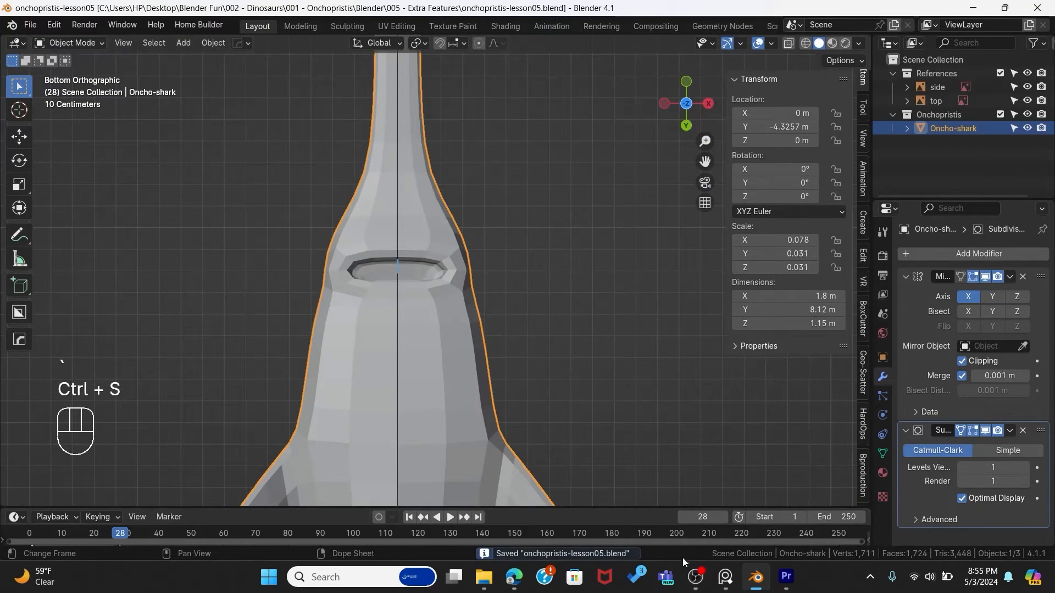
# Step: Switch to the reference board and examine the sawfish photos and labelled diagram for the nostrils, eyes and spiracles
pyautogui.click(725, 575)
pyautogui.scroll(-3, 582, 253)
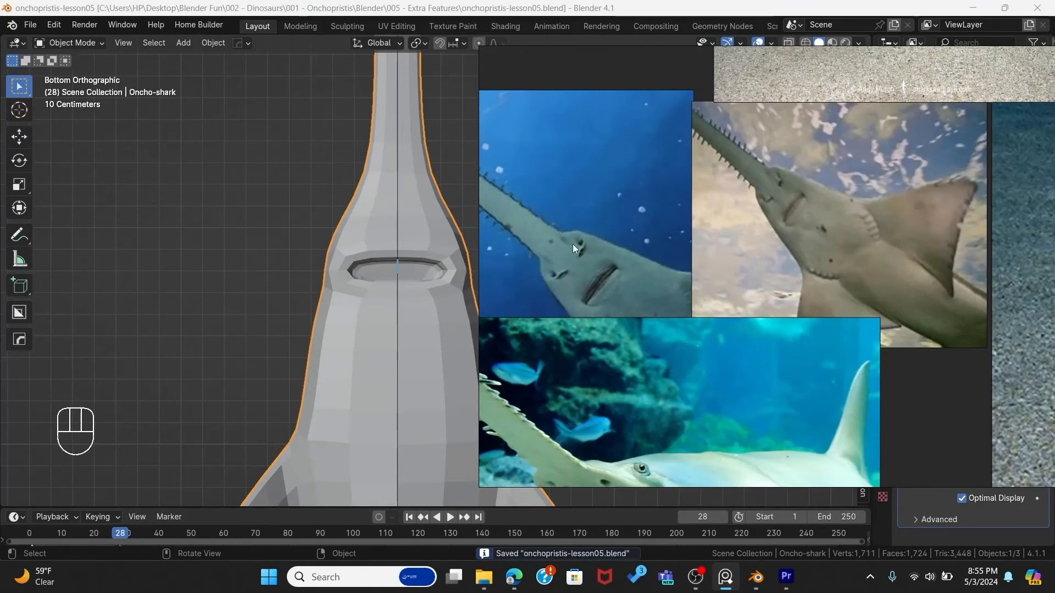
pyautogui.scroll(2, 791, 194)
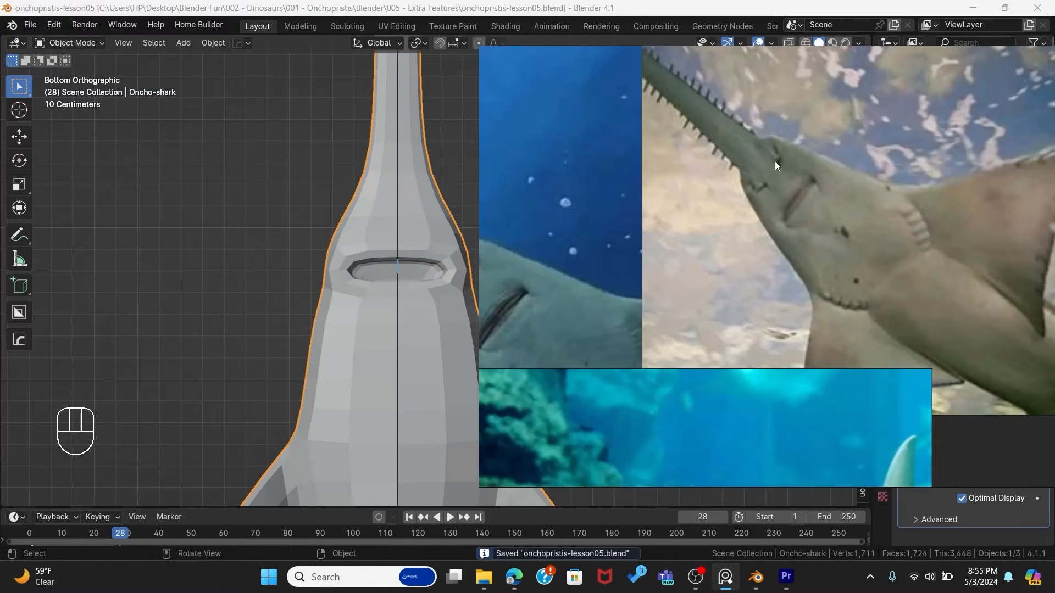
pyautogui.scroll(-3, 780, 167)
pyautogui.scroll(2, 684, 252)
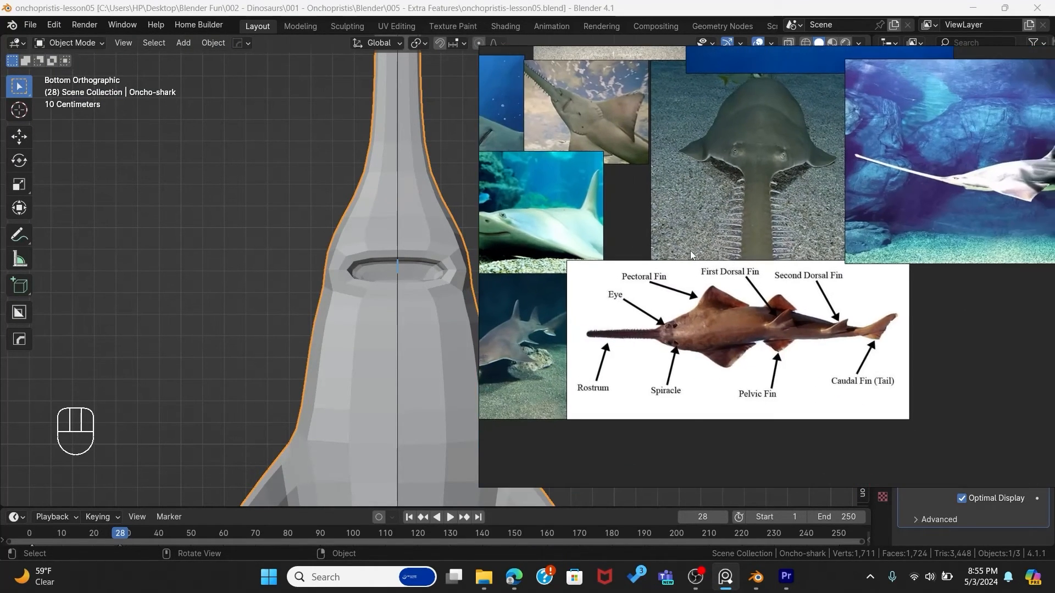
pyautogui.scroll(3, 704, 387)
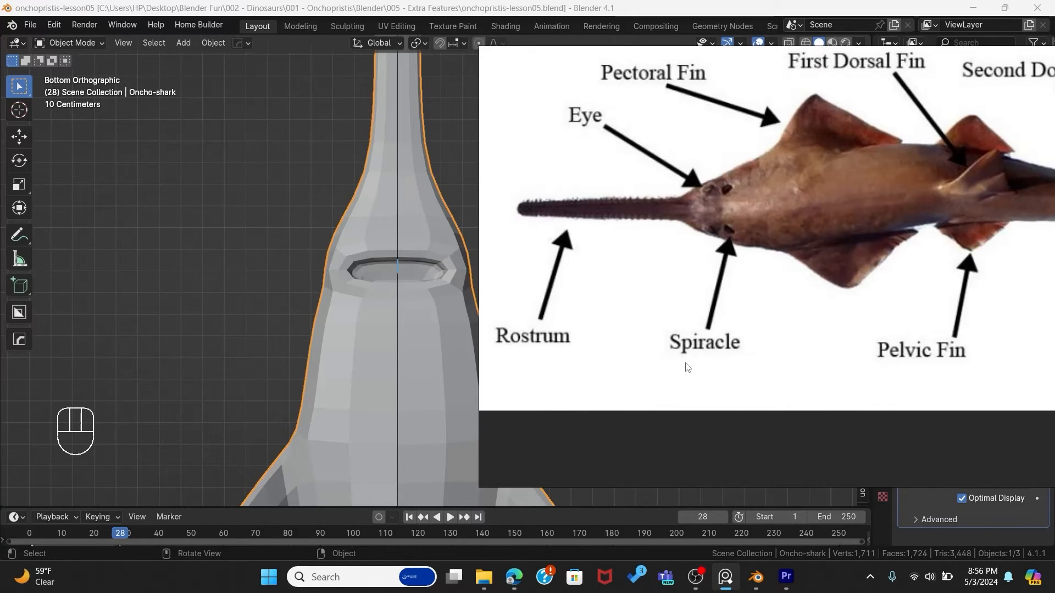
pyautogui.click(493, 6)
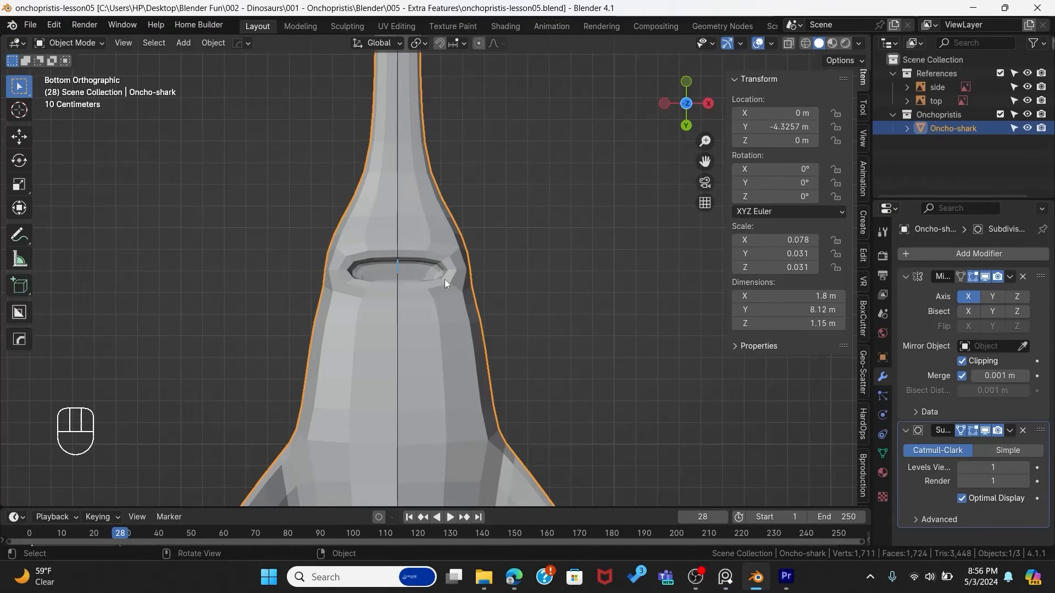
pyautogui.click(725, 577)
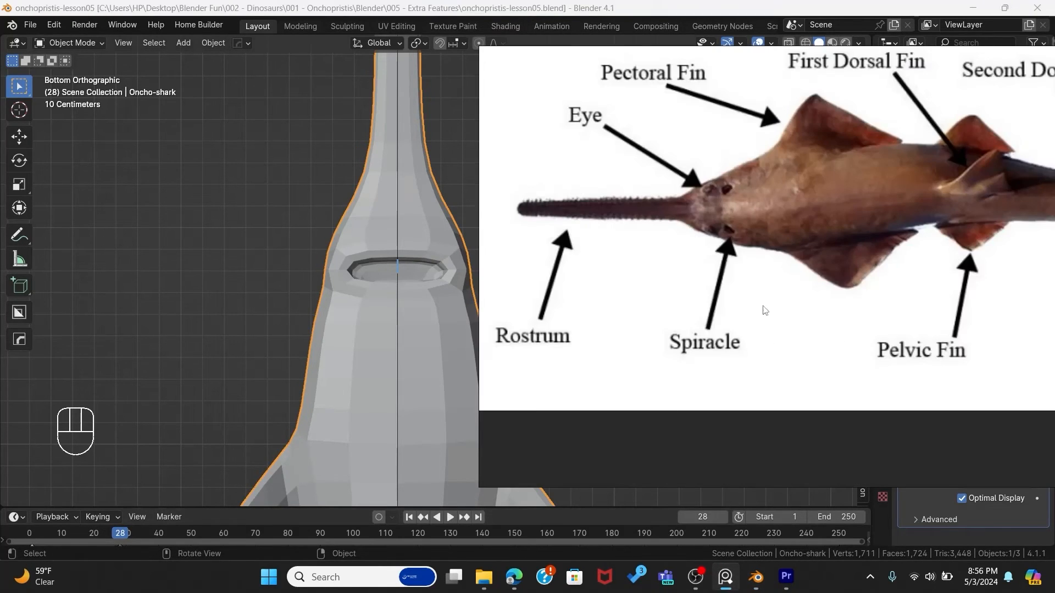
pyautogui.scroll(-3, 814, 203)
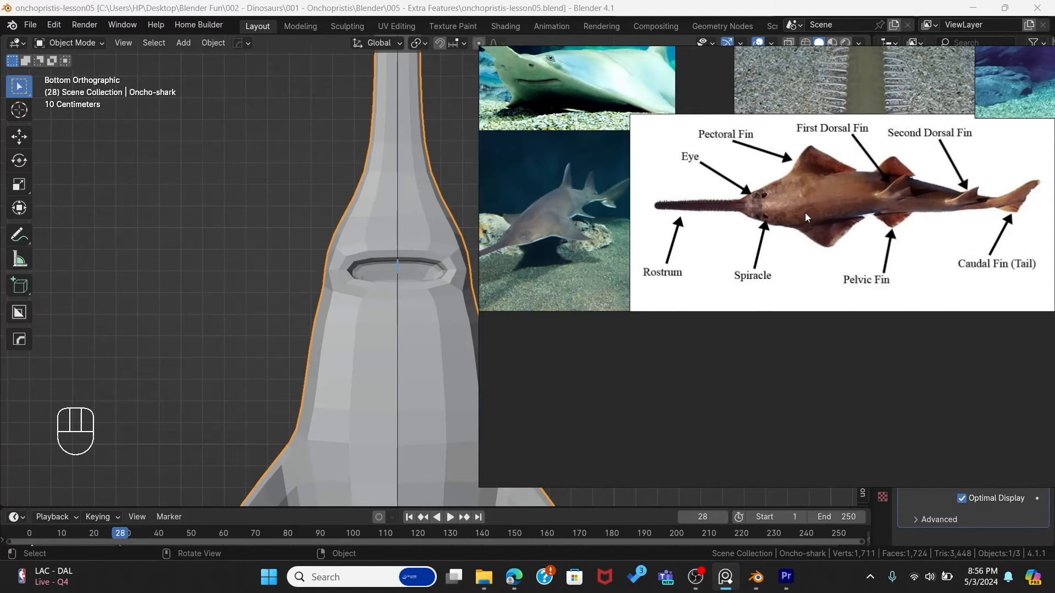
pyautogui.scroll(-2, 810, 211)
pyautogui.scroll(5, 664, 220)
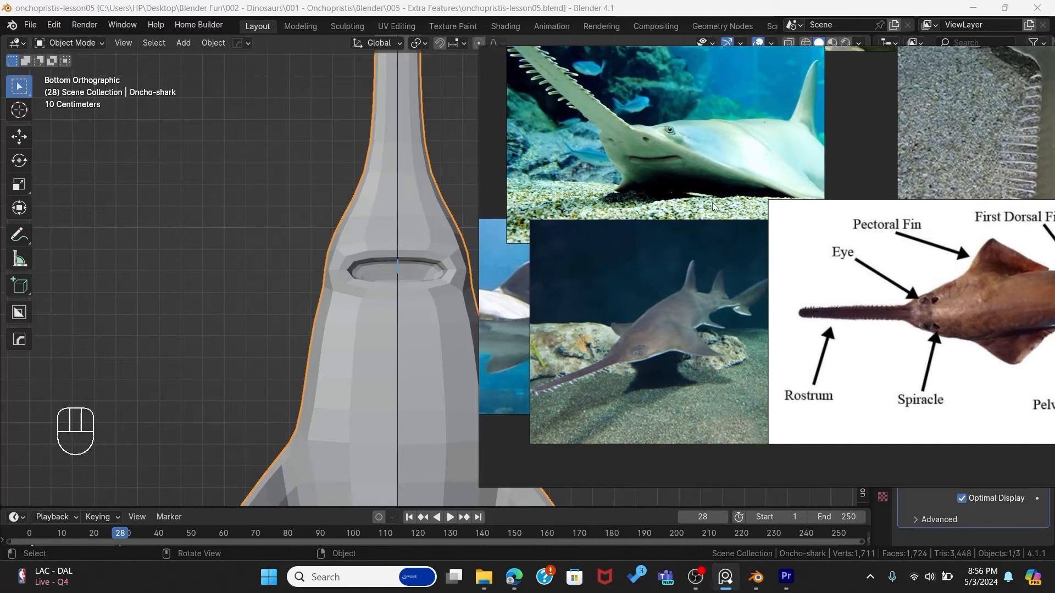
pyautogui.moveTo(712, 207); pyautogui.dragTo(751, 211, button='middle')
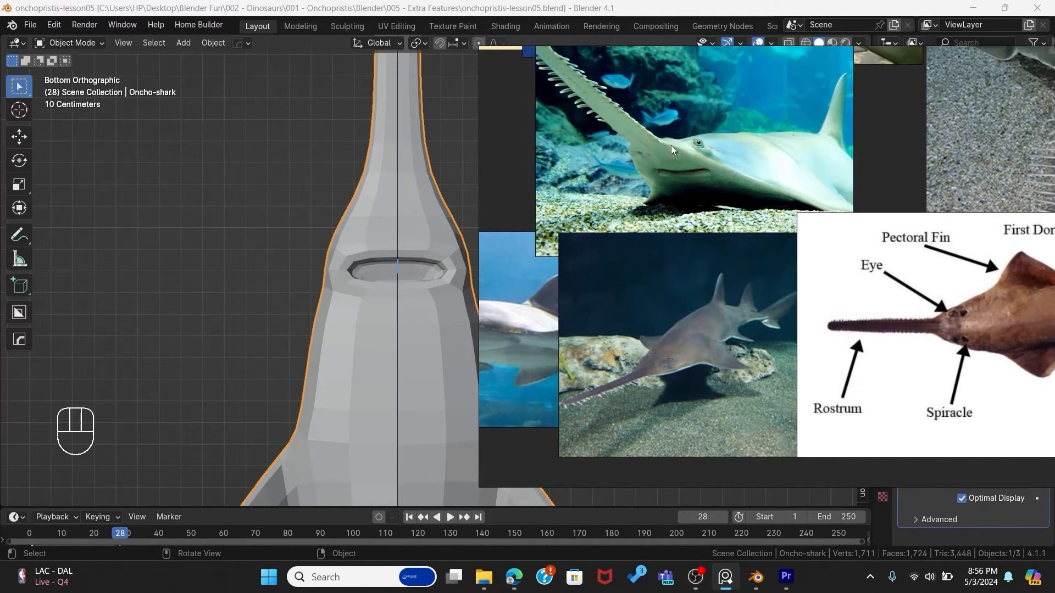
pyautogui.scroll(3, 680, 157)
pyautogui.scroll(-3, 673, 217)
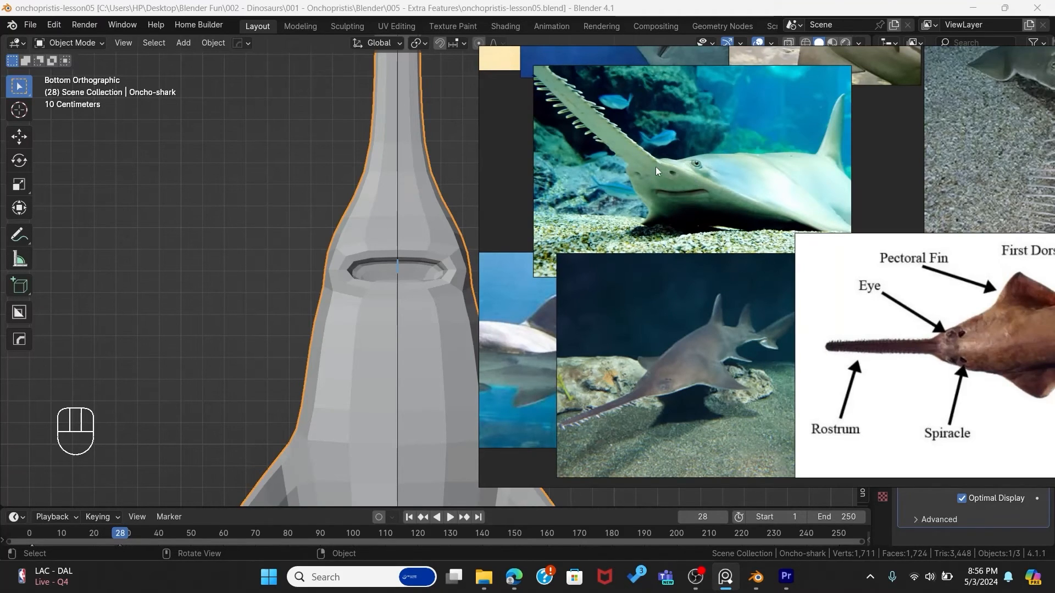
# Step: Return to Blender, select the underside face just ahead of the mouth in Edit Mode and hide the subdivision
pyautogui.click(362, 10)
pyautogui.press('Tab')
pyautogui.click(421, 232)
pyautogui.scroll(5, 610, 292)
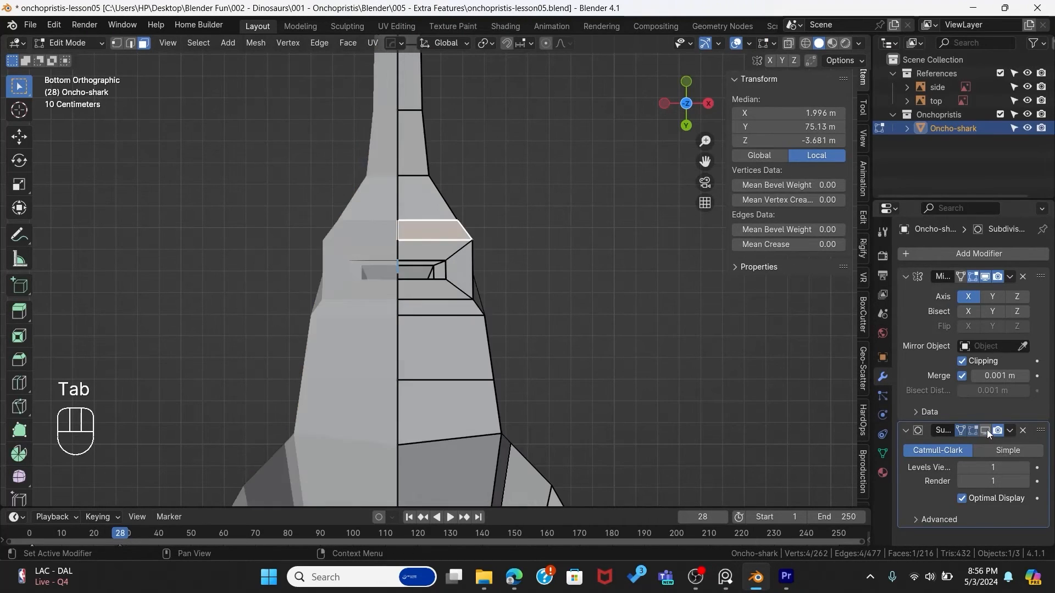
pyautogui.keyDown('shift'); pyautogui.moveTo(551, 318); pyautogui.dragTo(558, 338, button='middle'); pyautogui.keyUp('shift')
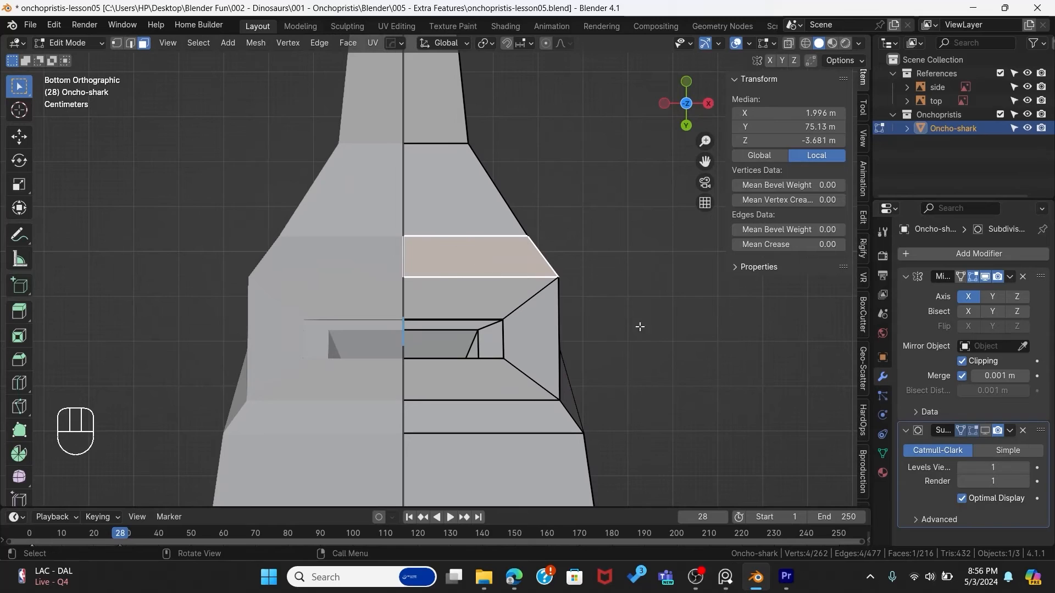
# Step: Inset the selected face individually by 1.138 m and scale the inset by 1.008
pyautogui.press('i')
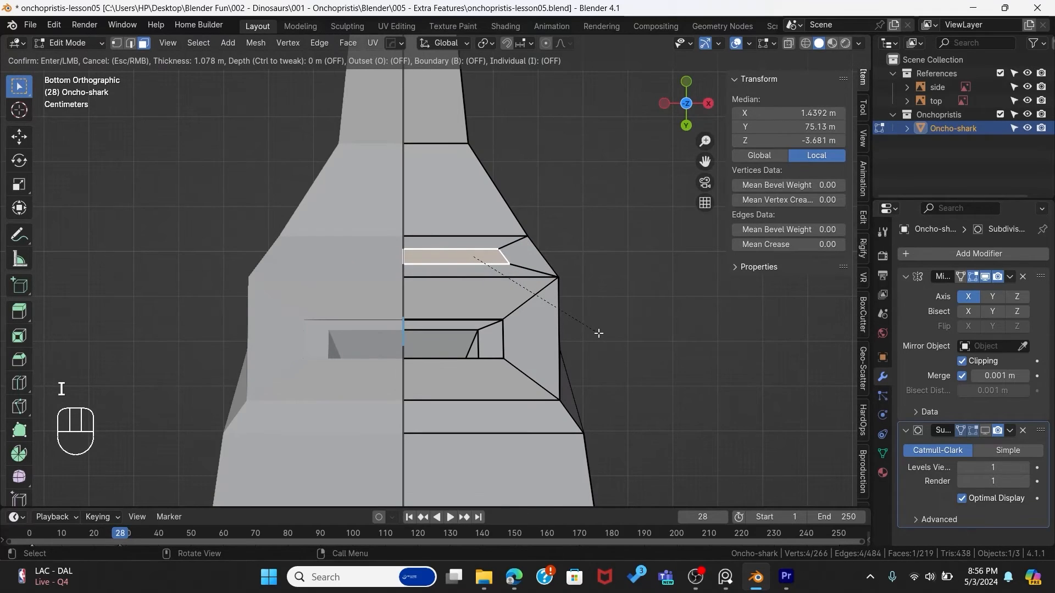
pyautogui.press('i')
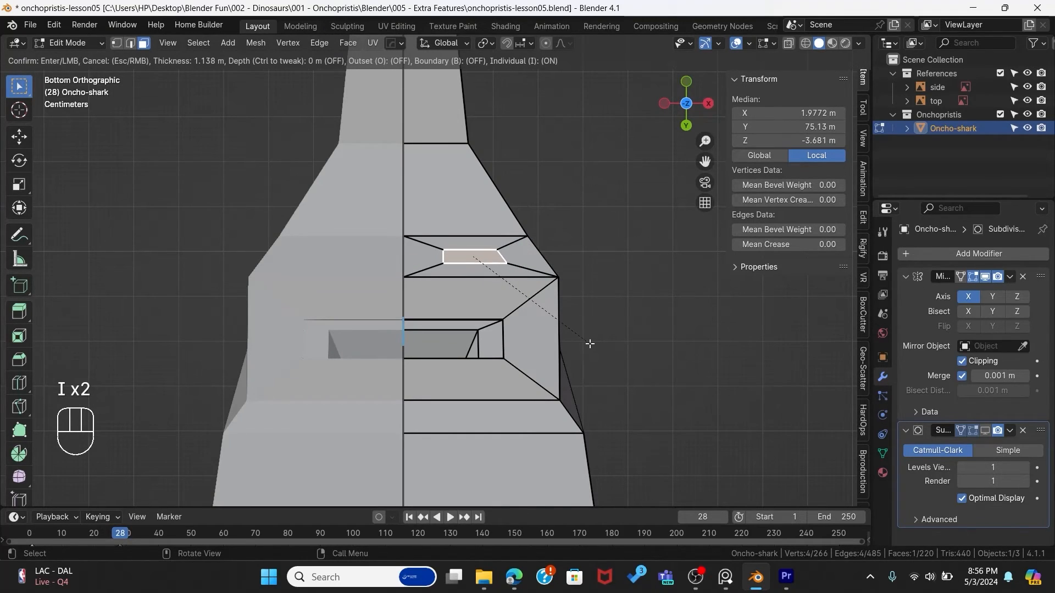
pyautogui.click(589, 344)
pyautogui.press('s')
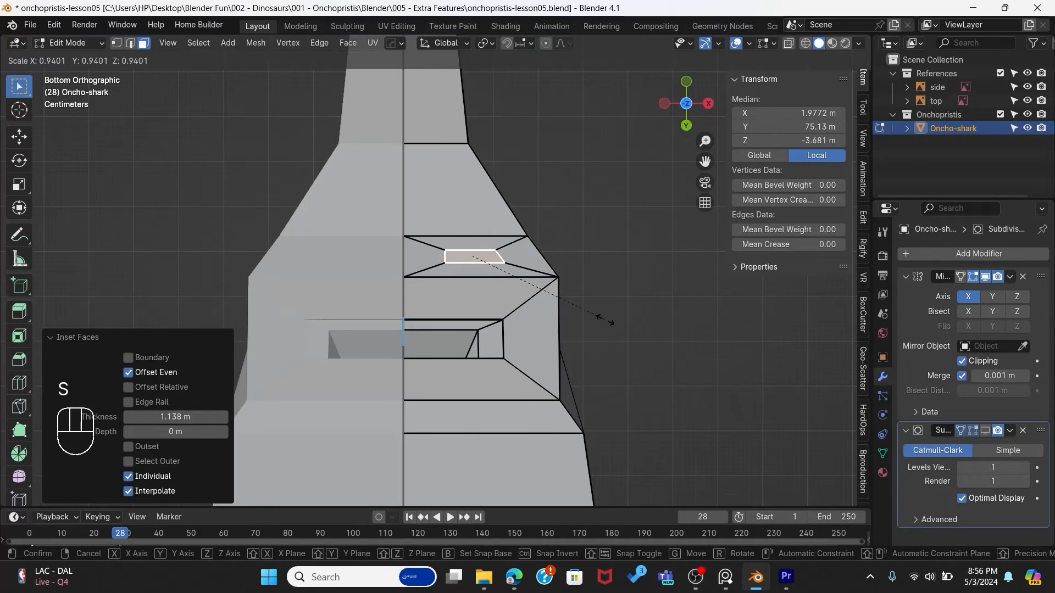
pyautogui.click(611, 332)
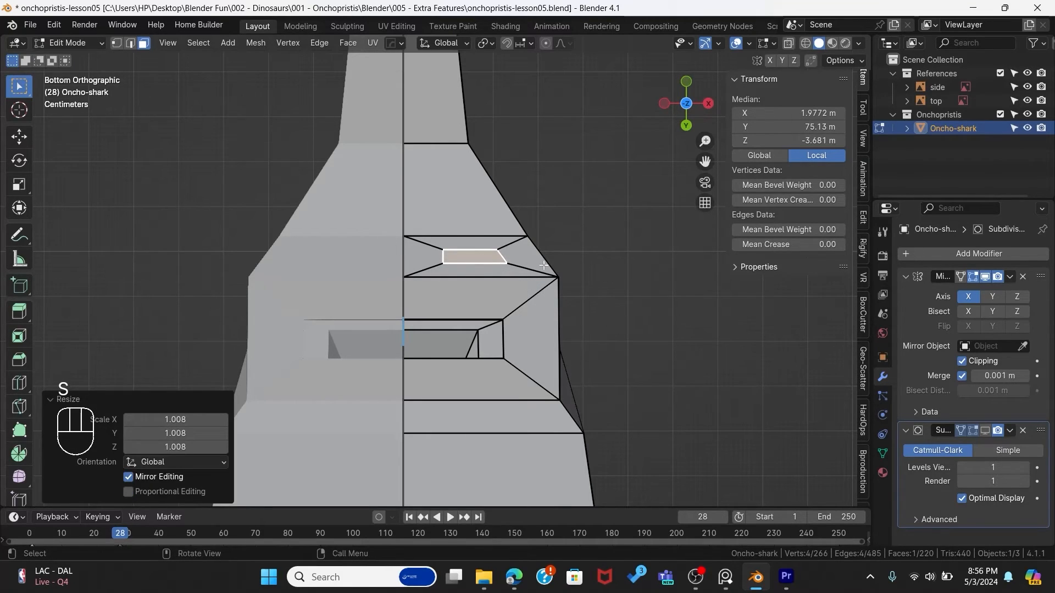
# Step: Smooth the inset face's vertices by 1.382
pyautogui.click(19, 476)
pyautogui.moveTo(471, 222); pyautogui.dragTo(885, 193)
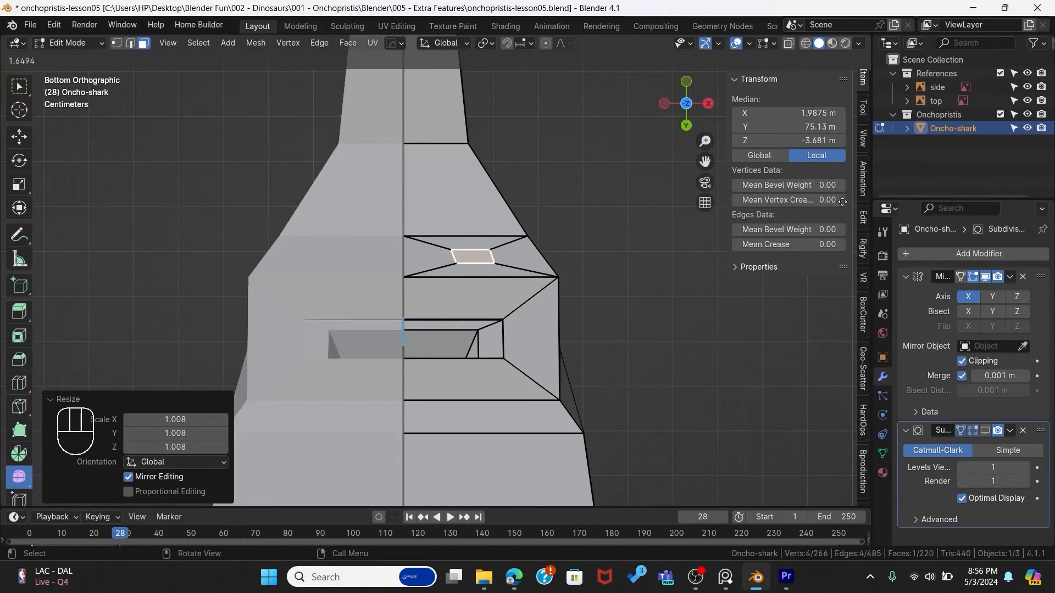
pyautogui.moveTo(782, 223); pyautogui.dragTo(733, 259)
pyautogui.press('r')
pyautogui.press('r')
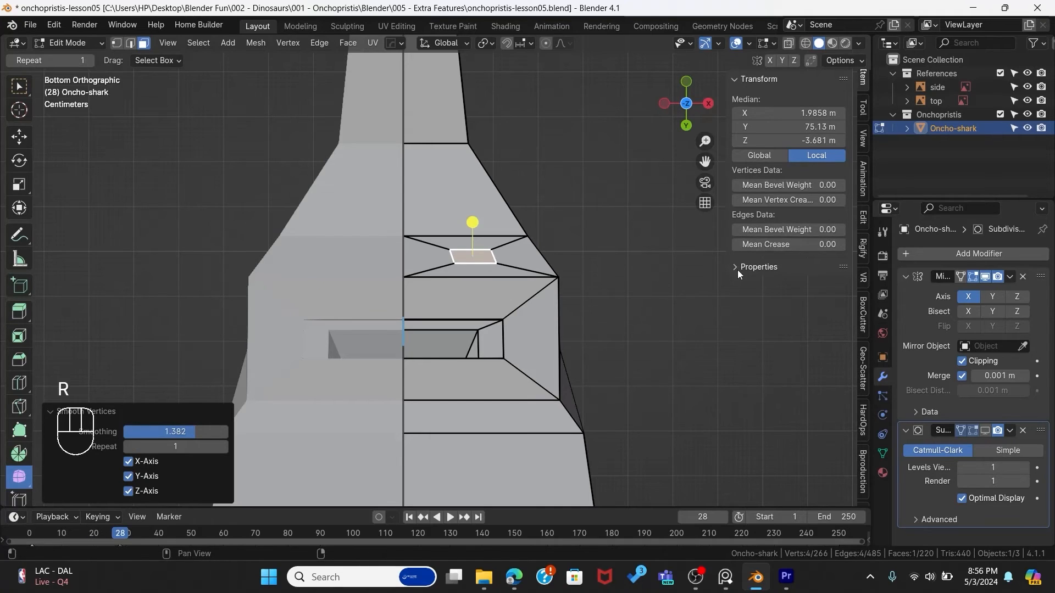
pyautogui.press('Escape')
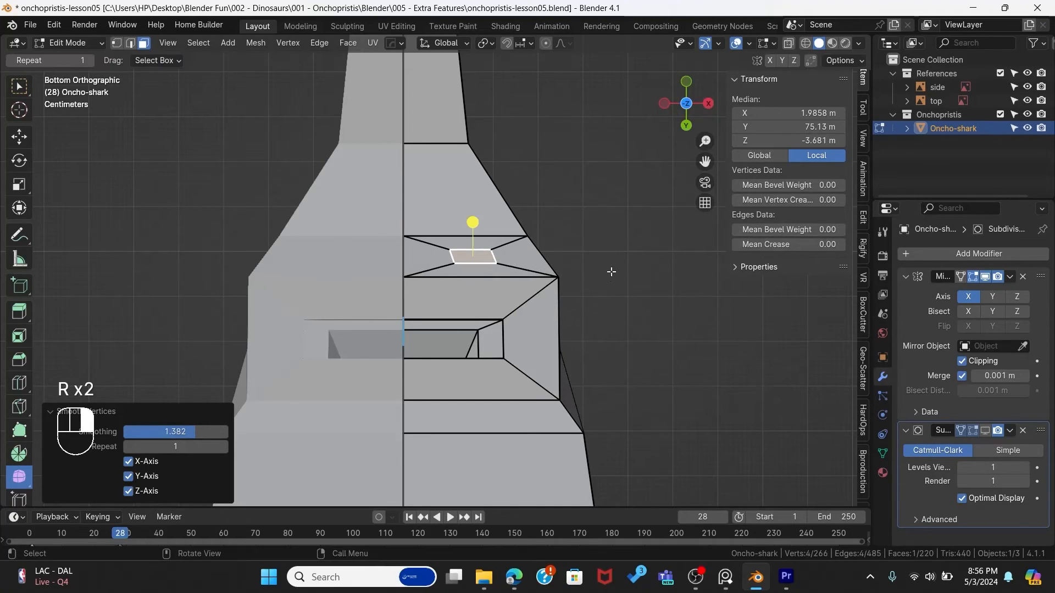
# Step: Select the inset face's two side edges and try scaling them to 0 along X about the median point
pyautogui.scroll(1, 496, 270)
pyautogui.press('2')
pyautogui.keyDown('shift'); pyautogui.click(518, 250); pyautogui.keyUp('shift')
pyautogui.keyDown('shift'); pyautogui.click(459, 251); pyautogui.keyUp('shift')
pyautogui.click(26, 144)
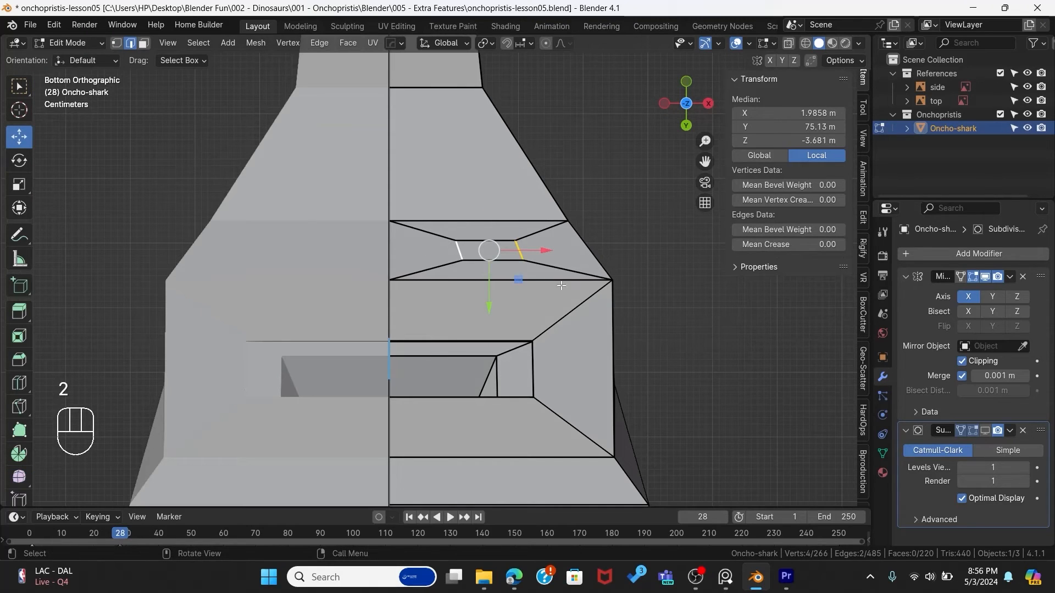
pyautogui.press('s')
pyautogui.press('x')
pyautogui.press('KP_0')
pyautogui.rightClick(623, 269)
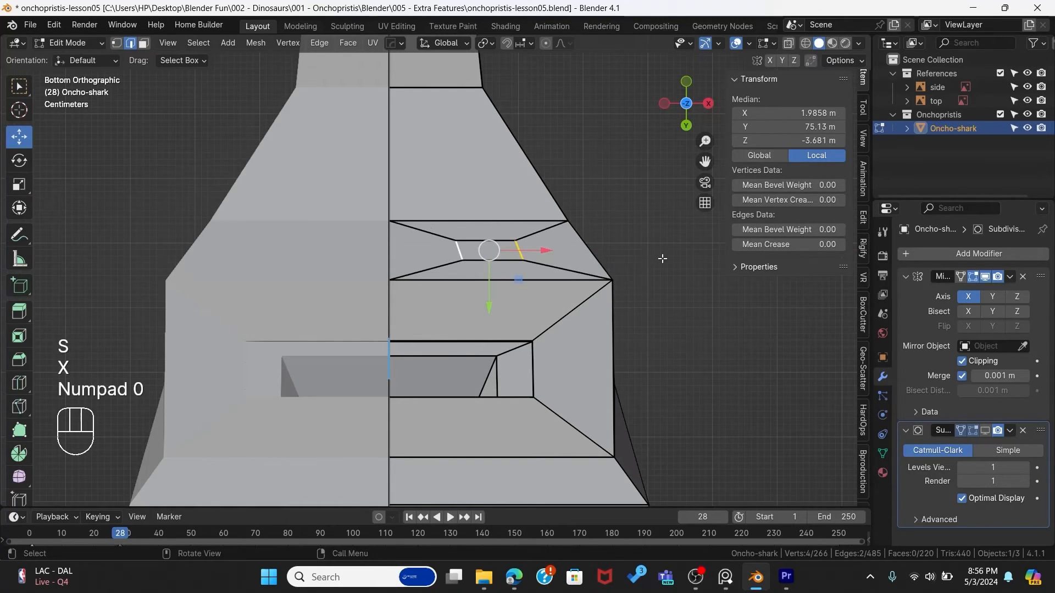
# Step: Set the pivot point to Individual Origins and scale the two side edges to 0 along X
pyautogui.click(479, 44)
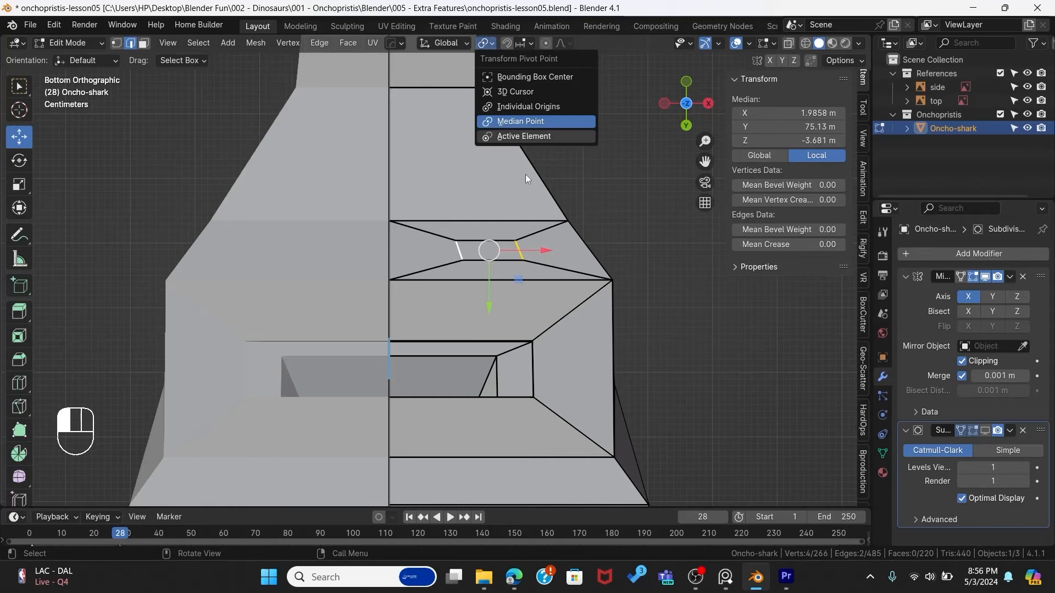
pyautogui.click(532, 111)
pyautogui.press('s')
pyautogui.press('x')
pyautogui.press('KP_0')
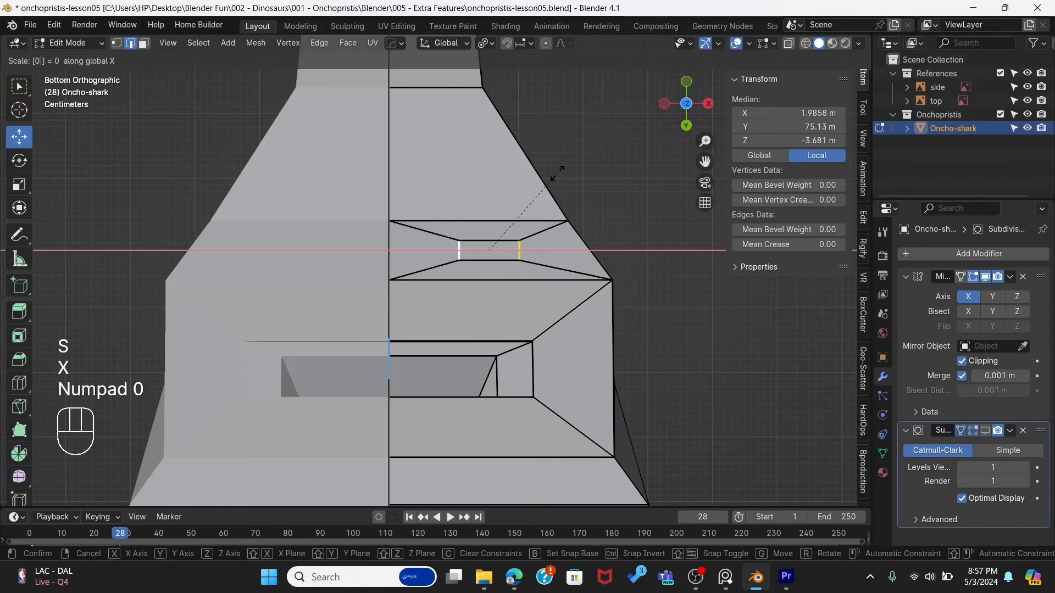
pyautogui.press('KP_Enter')
# Step: Extrude the inset nostril face into the head and scale its end to 0.528
pyautogui.press('3')
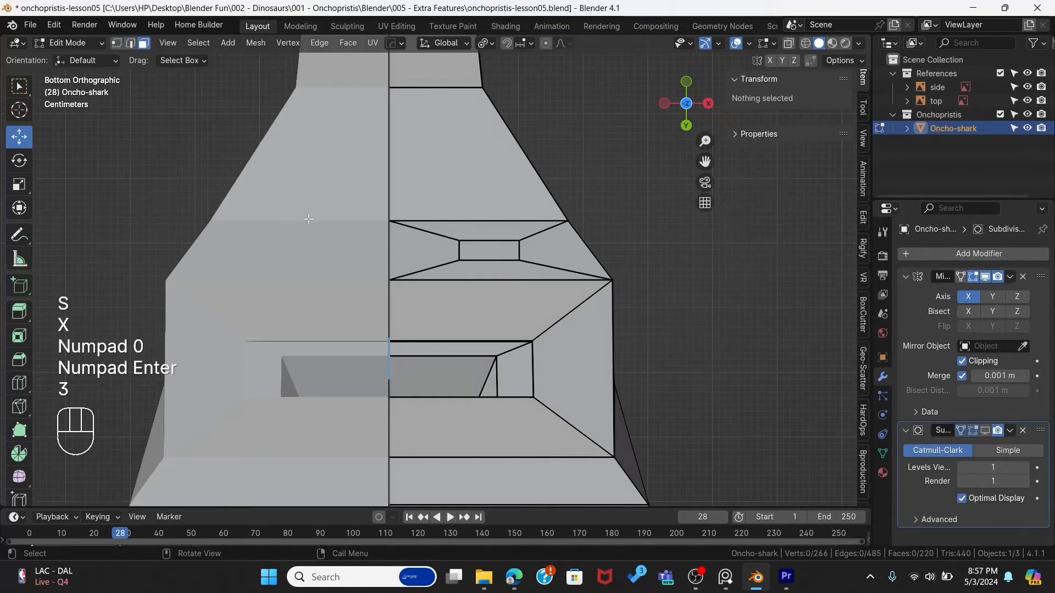
pyautogui.click(477, 244)
pyautogui.moveTo(476, 244); pyautogui.dragTo(465, 385, button='middle')
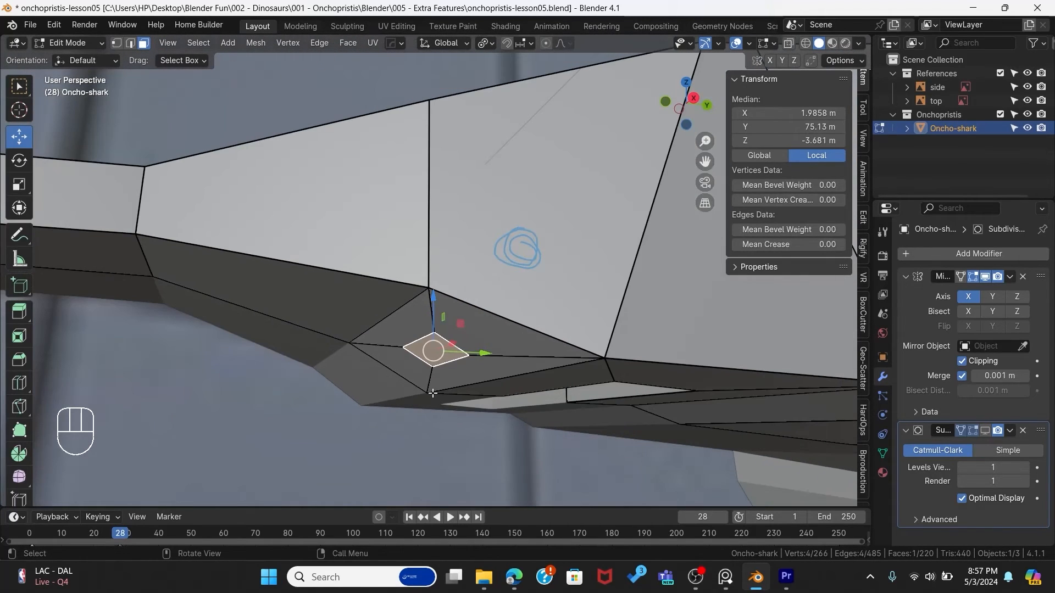
pyautogui.press('e')
pyautogui.click(459, 306)
pyautogui.moveTo(459, 306); pyautogui.dragTo(483, 297, button='middle')
pyautogui.press('s')
pyautogui.click(517, 328)
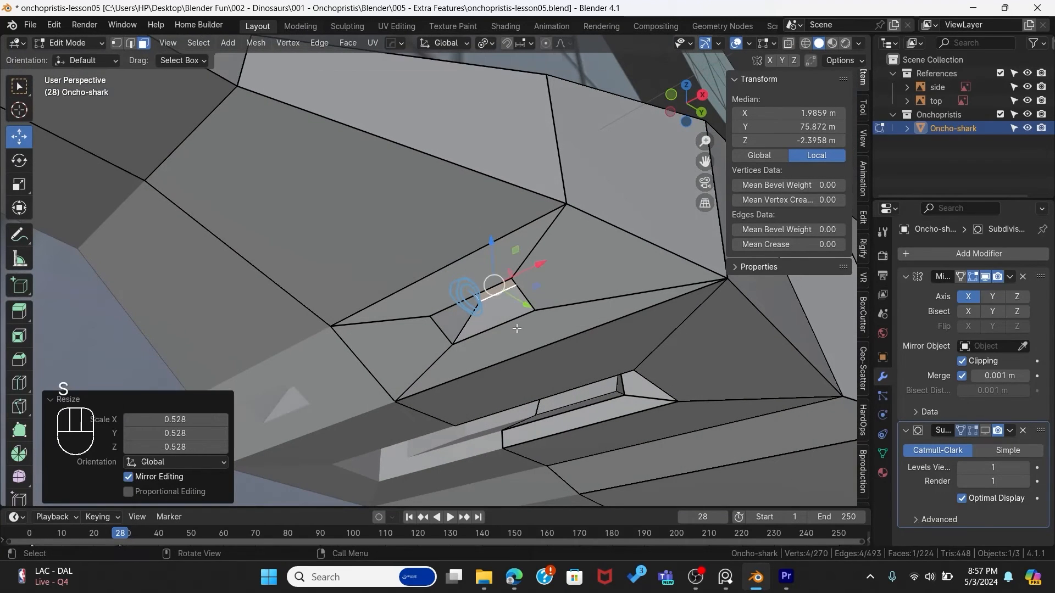
# Step: In the right view with X-ray, move the nostril's inner end about 0.006 m back and 0.007 m down
pyautogui.press('`')
pyautogui.click(624, 400)
pyautogui.hotkey('alt', 'z')
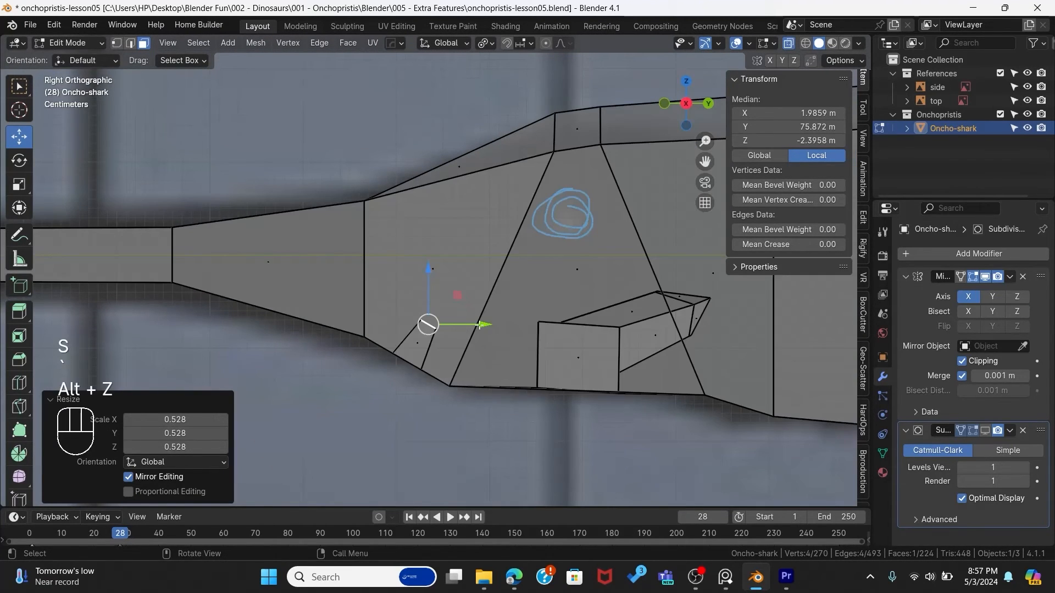
pyautogui.press('g')
pyautogui.click(513, 379)
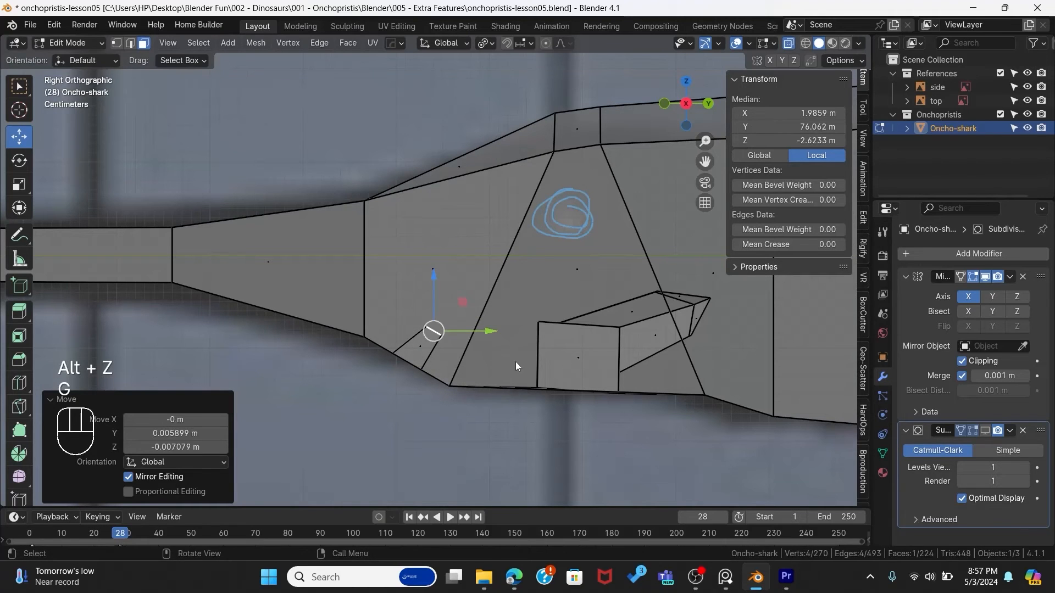
# Step: Show the subdivided nostrils in Object Mode and compare them with the sawfish reference photos
pyautogui.press('Tab')
pyautogui.moveTo(518, 350); pyautogui.dragTo(524, 274, button='middle')
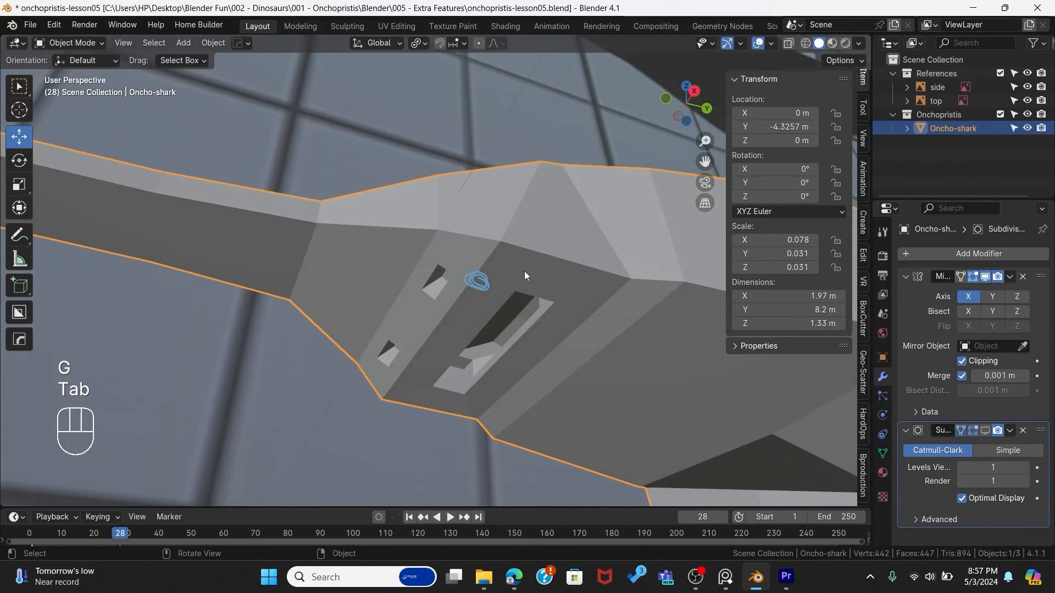
pyautogui.click(988, 429)
pyautogui.moveTo(427, 314); pyautogui.dragTo(394, 364, button='middle')
pyautogui.scroll(-5, 340, 345)
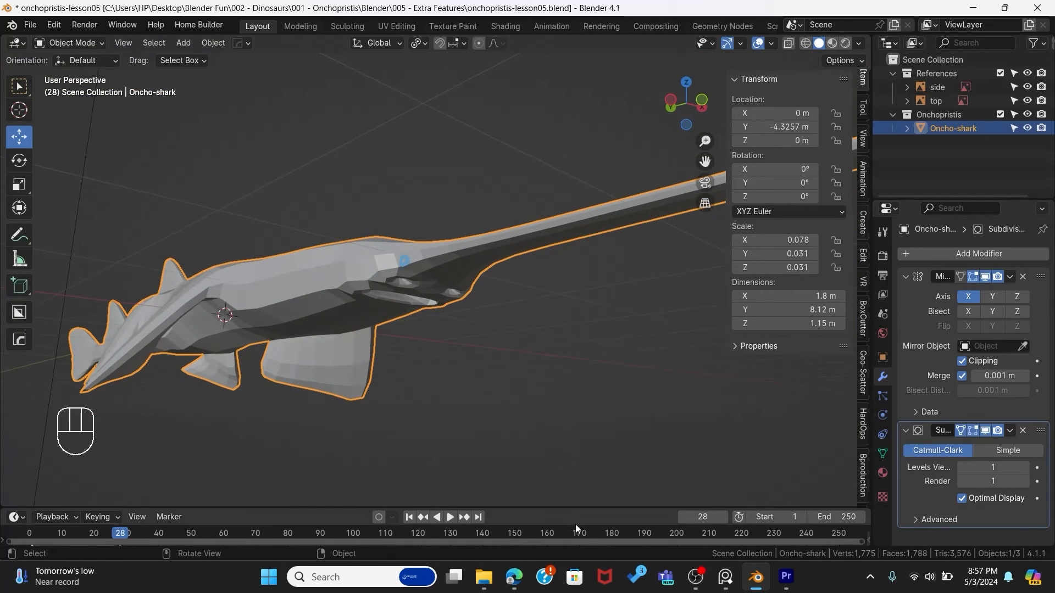
pyautogui.click(725, 576)
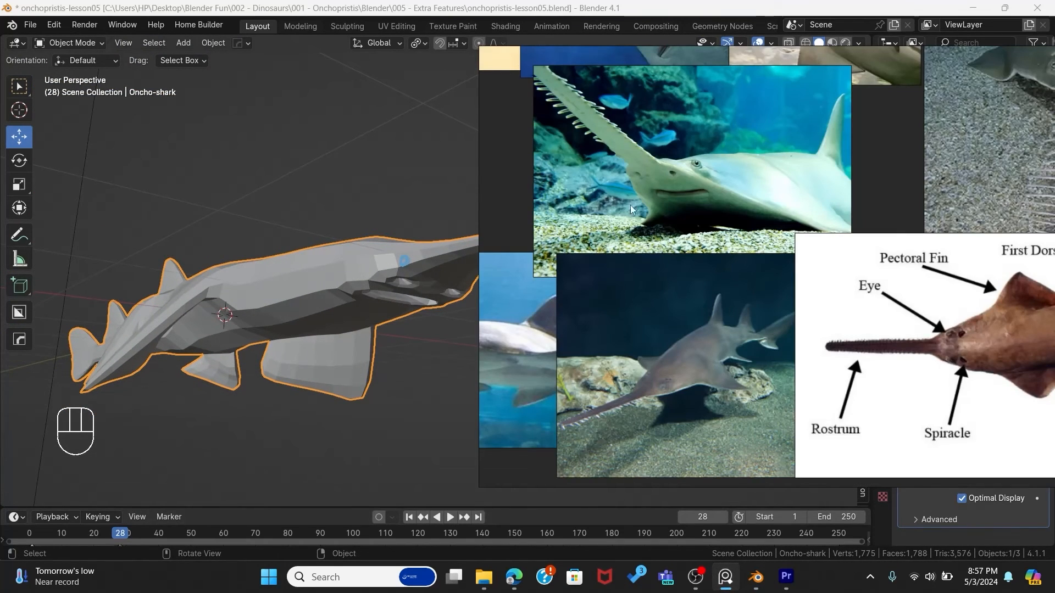
pyautogui.click(383, 12)
# Step: Undo the nostril edits back to before the face was inset, and hide the subdivision
pyautogui.scroll(4, 406, 297)
pyautogui.moveTo(377, 196); pyautogui.dragTo(441, 293, button='middle')
pyautogui.hotkey('ctrl', 'z')
pyautogui.hotkey('ctrl', 'z')
pyautogui.hotkey('ctrl', 'z')
pyautogui.hotkey('ctrl', 'z')
pyautogui.hotkey('ctrl', 'z')
pyautogui.hotkey('ctrl', 'z')
pyautogui.hotkey('ctrl', 'z')
pyautogui.hotkey('ctrl', 'z')
pyautogui.hotkey('ctrl', 'z')
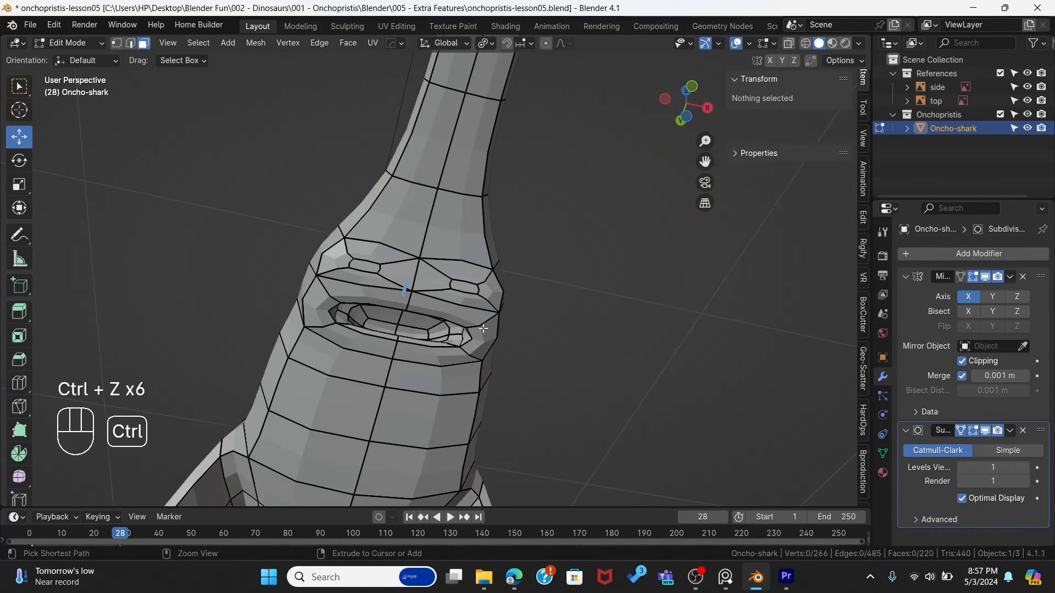
pyautogui.hotkey('ctrl', 'z')
pyautogui.hotkey('ctrl', 'z')
pyautogui.hotkey('ctrl', 'z')
pyautogui.hotkey('ctrl', 'z')
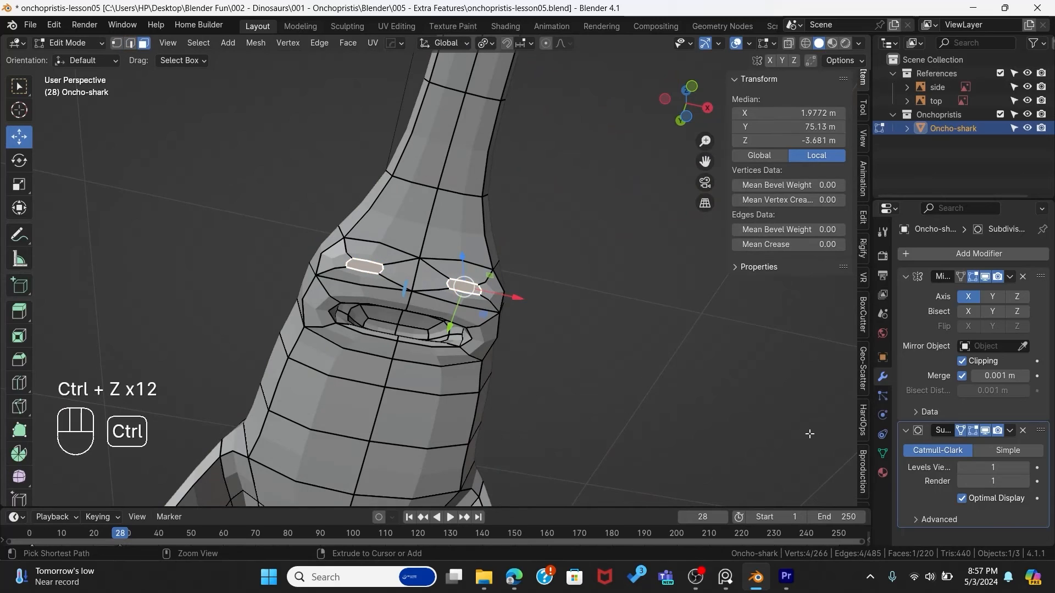
pyautogui.click(984, 431)
pyautogui.hotkey('ctrl', 'z')
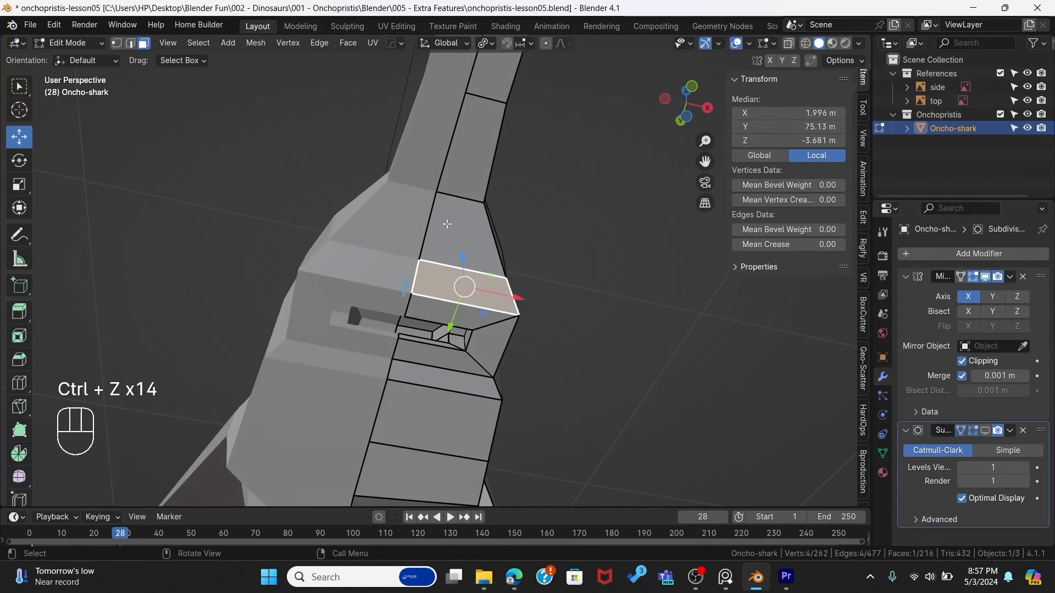
# Step: Inset the head's underside face just ahead of the mouth section by 0.6055 m for the nostril
pyautogui.scroll(2, 473, 311)
pyautogui.scroll(1, 473, 312)
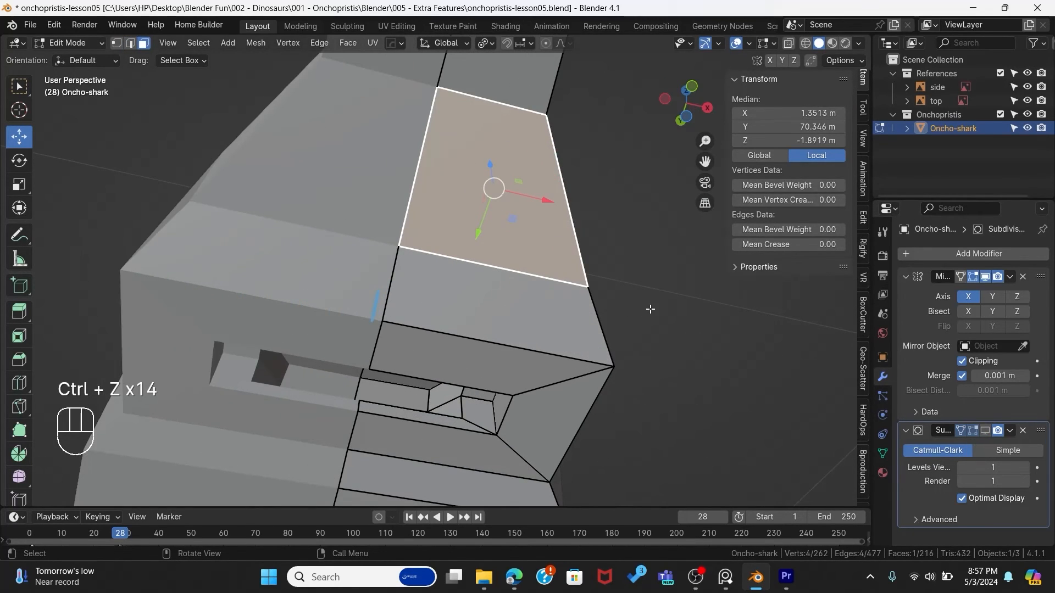
pyautogui.press('i')
pyautogui.click(613, 306)
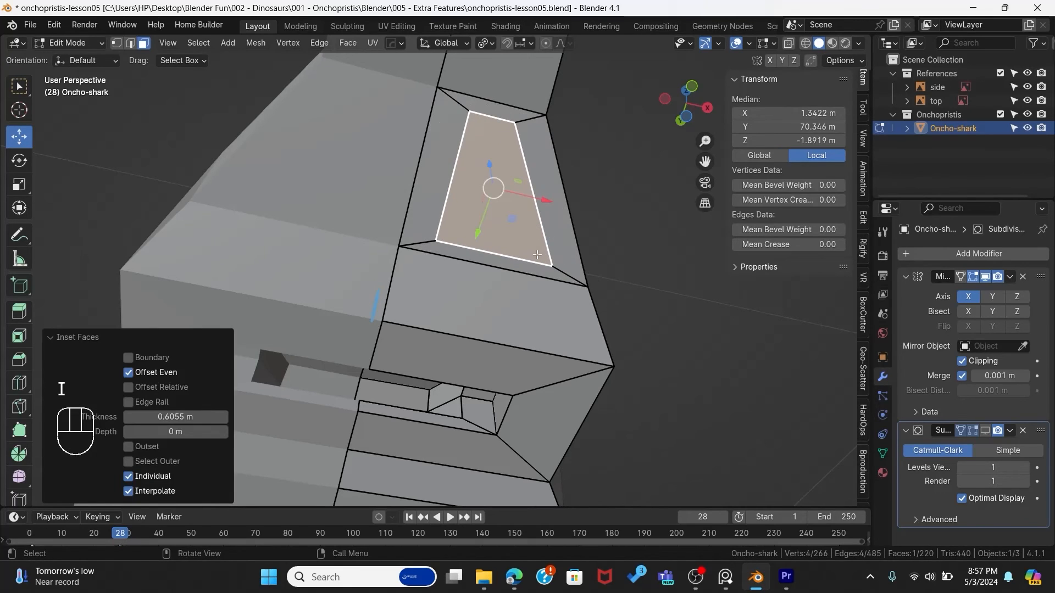
# Step: Scale the inset face's two side edges to 0 along X about their individual origins to make them parallel
pyautogui.press('2')
pyautogui.click(533, 195)
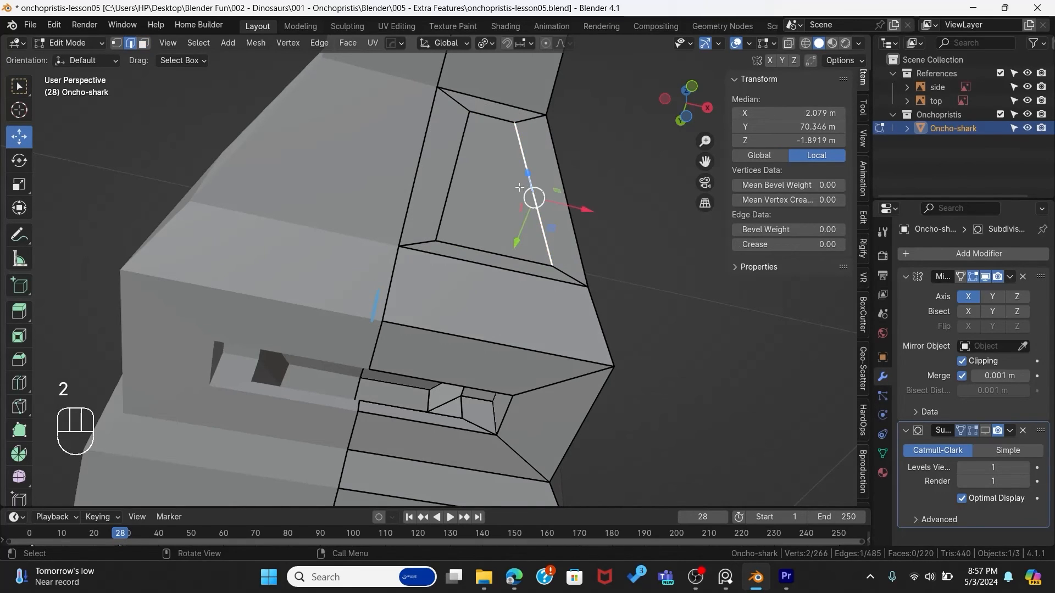
pyautogui.keyDown('shift'); pyautogui.click(466, 179); pyautogui.keyUp('shift')
pyautogui.press('s')
pyautogui.press('x')
pyautogui.press('KP_0')
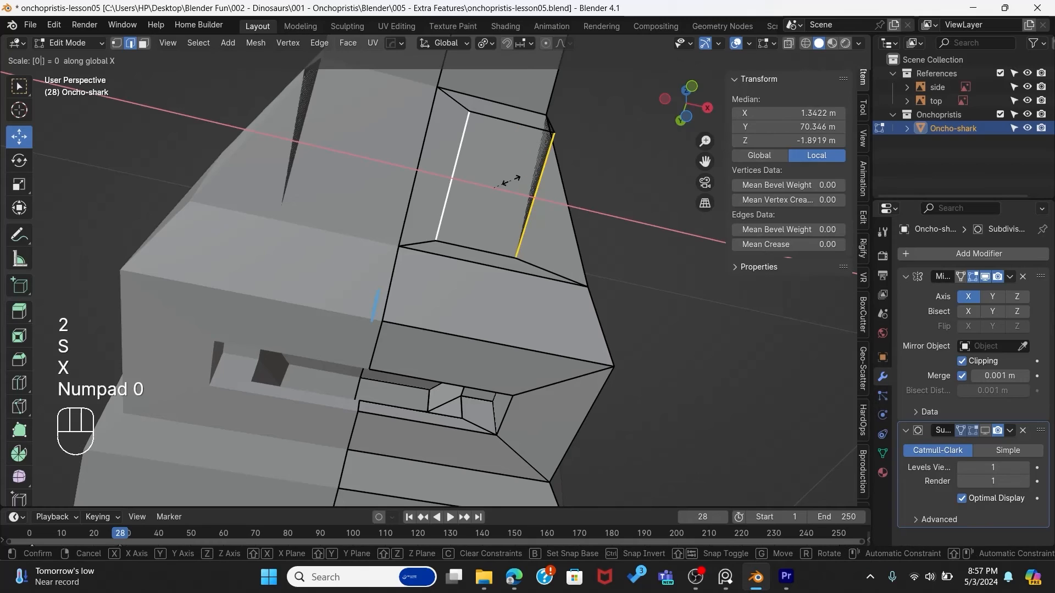
pyautogui.press('KP_Enter')
# Step: Set the pivot to Median Point and narrow the spacing between the inset face's side edges along X to roughly half
pyautogui.click(538, 182)
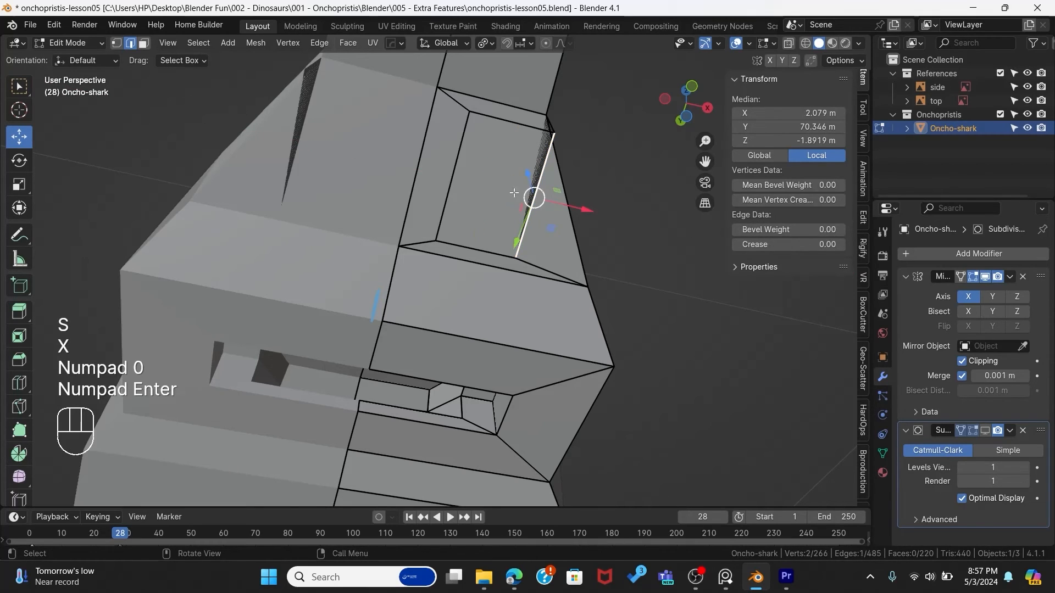
pyautogui.keyDown('shift'); pyautogui.click(459, 165); pyautogui.keyUp('shift')
pyautogui.click(484, 43)
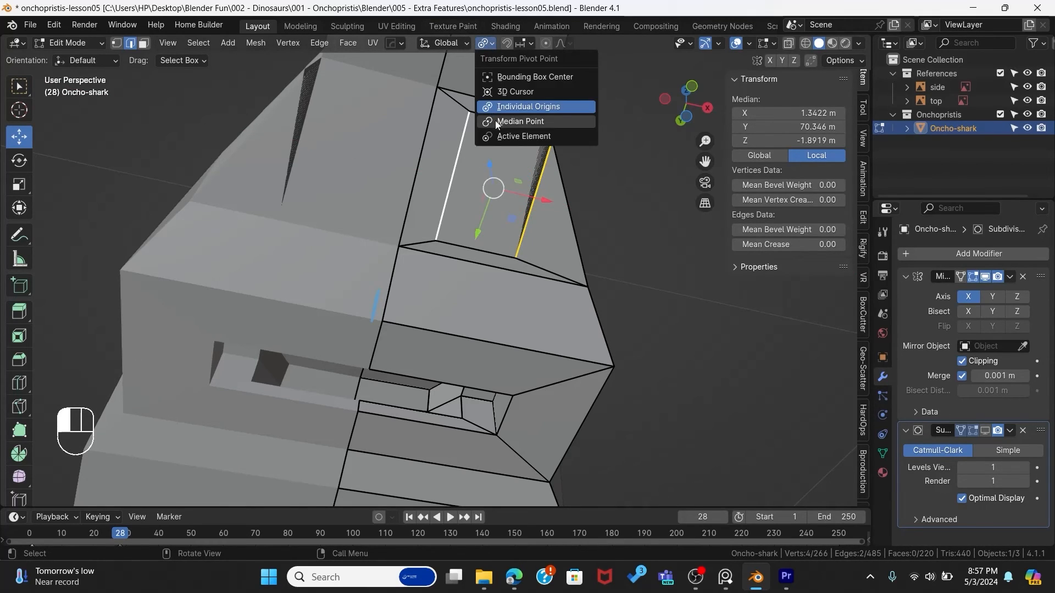
pyautogui.click(549, 122)
pyautogui.press('s')
pyautogui.press('x')
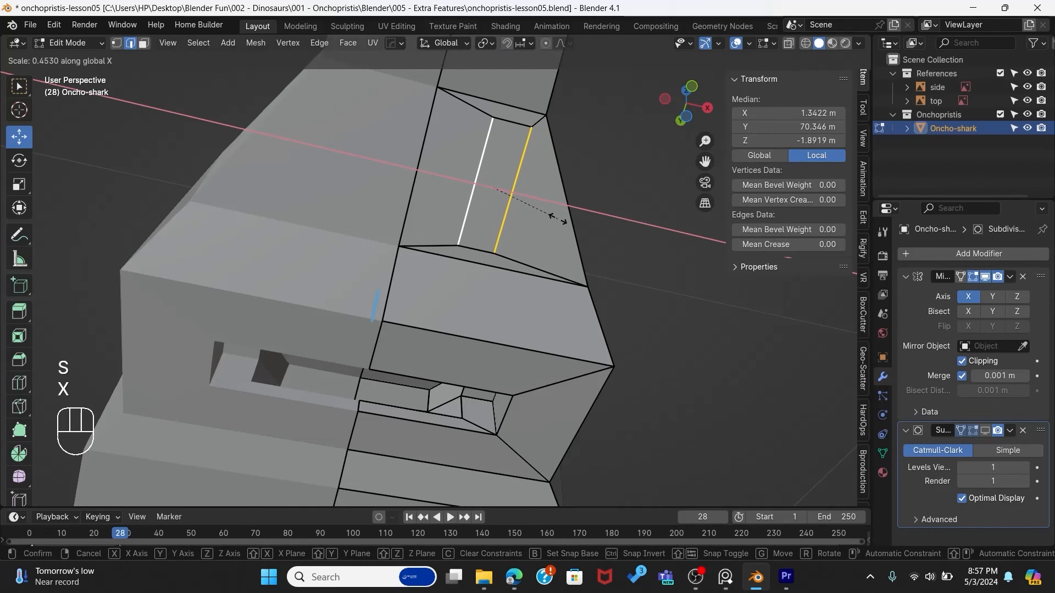
pyautogui.click(563, 222)
# Step: Scale all four edges of the inset nostril face to 0.621
pyautogui.keyDown('shift'); pyautogui.click(509, 121); pyautogui.keyUp('shift')
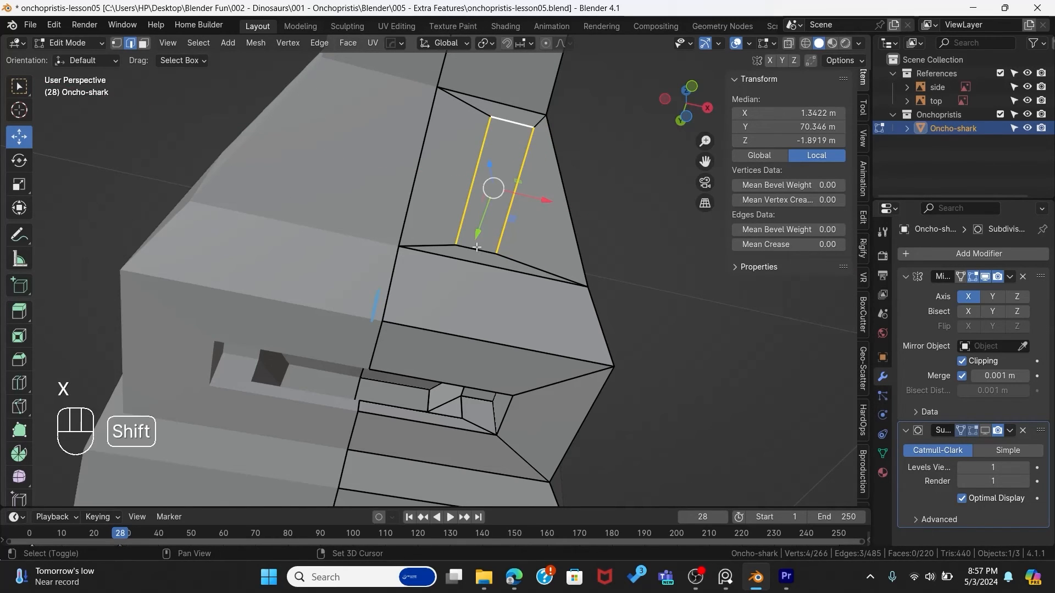
pyautogui.keyDown('shift'); pyautogui.click(477, 247); pyautogui.keyUp('shift')
pyautogui.press('s')
pyautogui.click(531, 240)
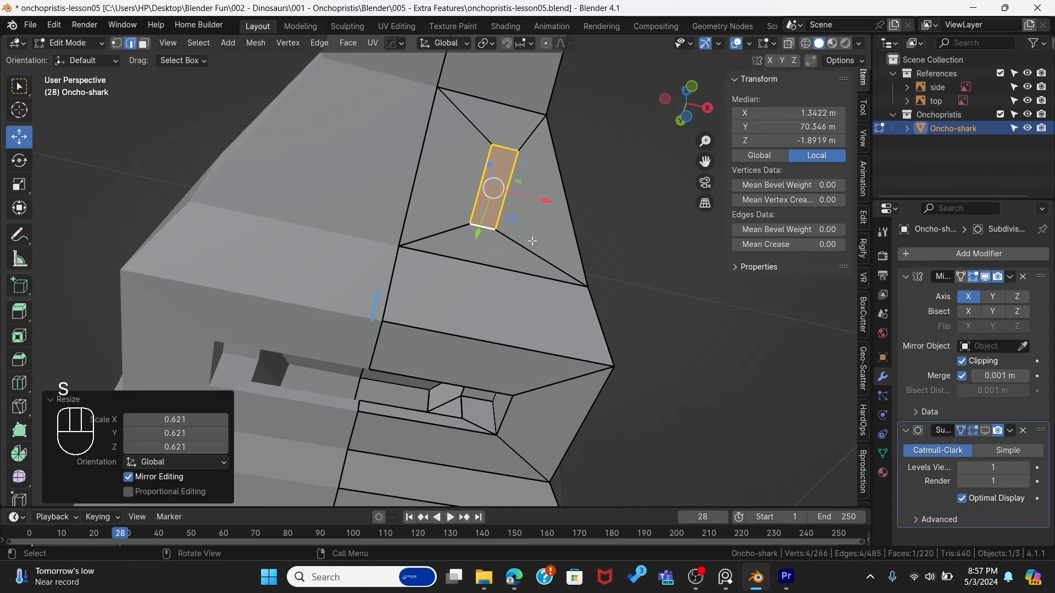
# Step: Spread the nostril face's two side edges apart along X by a factor of about 2.2
pyautogui.press('2')
pyautogui.click(510, 193)
pyautogui.keyDown('shift'); pyautogui.click(473, 193); pyautogui.keyUp('shift')
pyautogui.press('s')
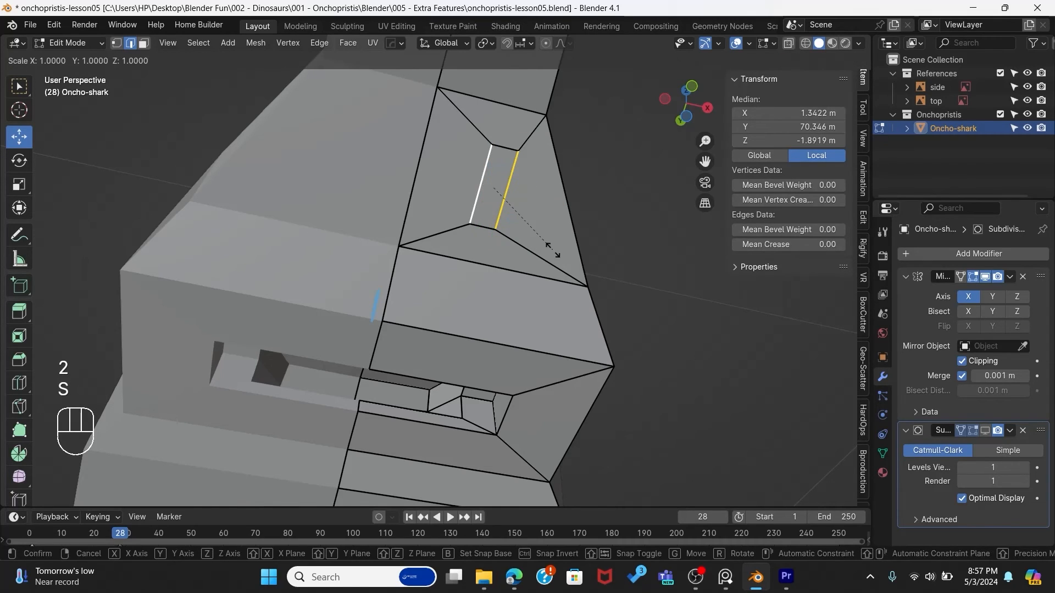
pyautogui.press('x')
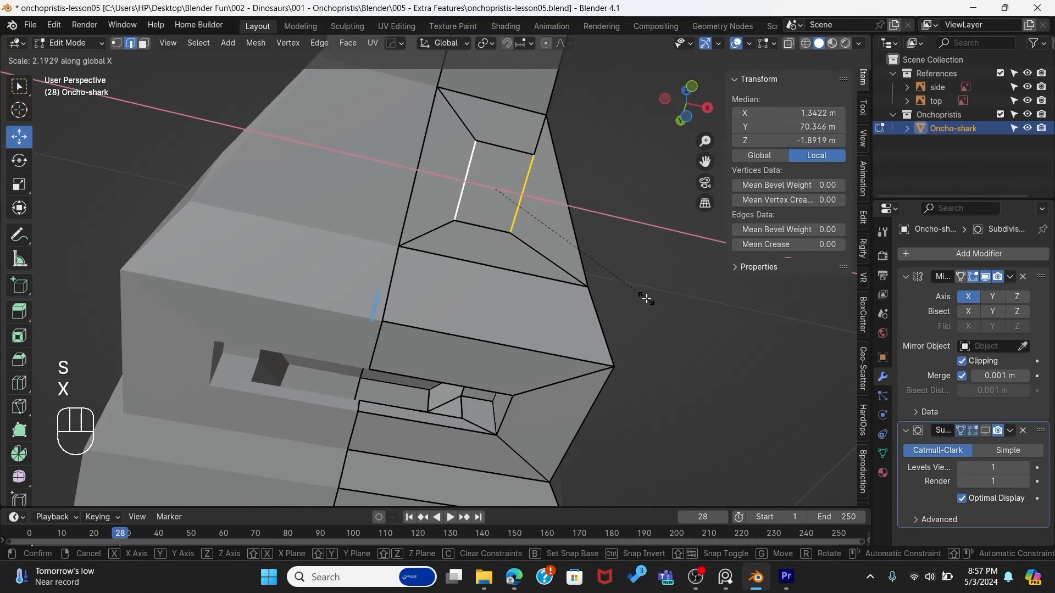
pyautogui.click(618, 281)
# Step: Bring the nostril face's front and rear edges closer together along Y
pyautogui.press('3')
pyautogui.click(497, 182)
pyautogui.press('2')
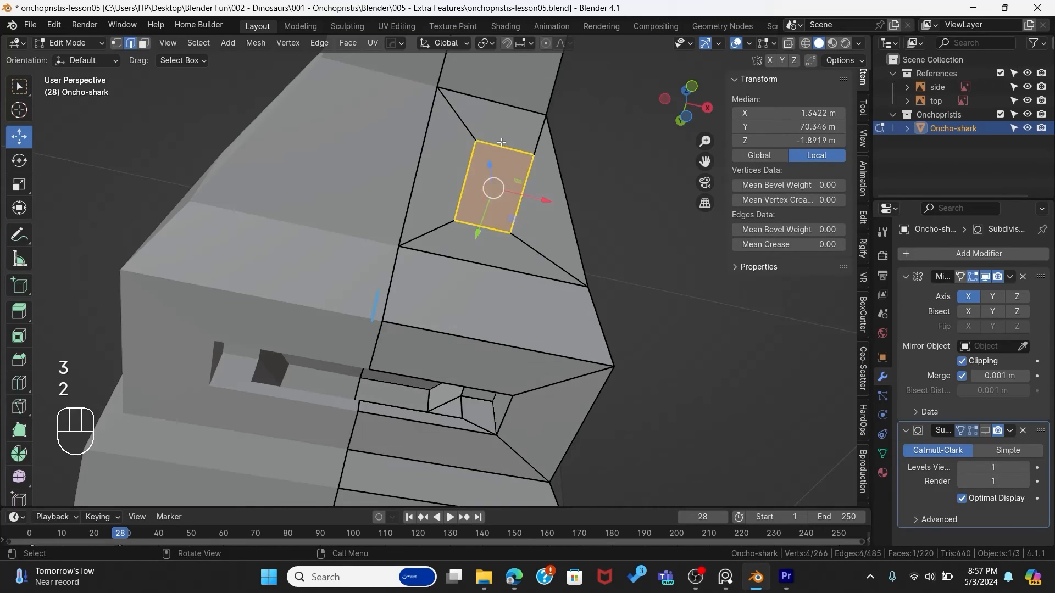
pyautogui.click(509, 164)
pyautogui.keyDown('shift'); pyautogui.click(501, 221); pyautogui.keyUp('shift')
pyautogui.press('s')
pyautogui.press('y')
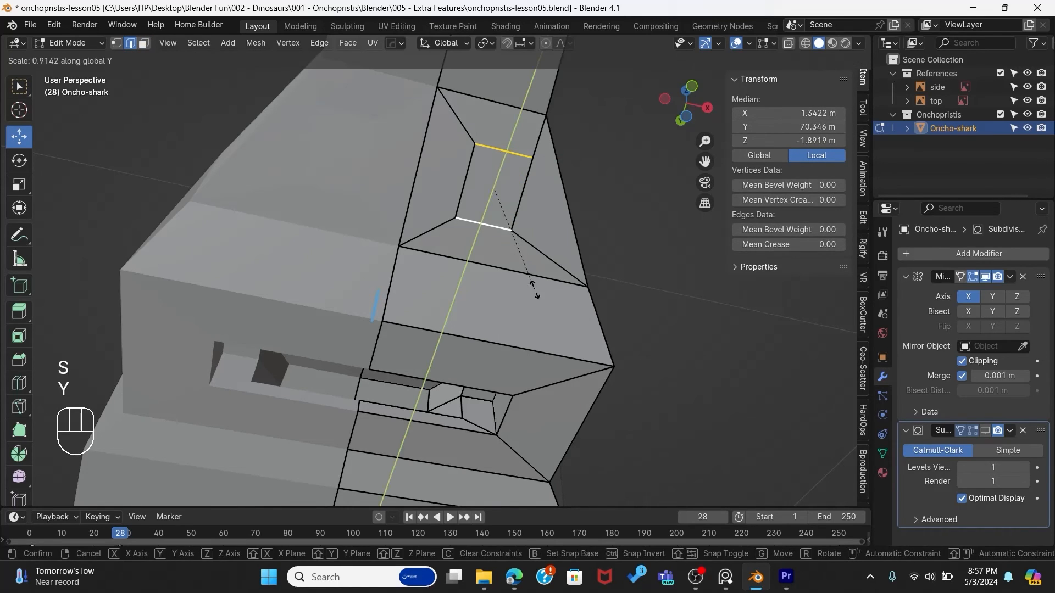
pyautogui.click(515, 236)
# Step: Select the nostril face and its four surrounding faces and smooth their vertices once with 0.500 smoothing
pyautogui.moveTo(515, 236); pyautogui.dragTo(465, 277, button='middle')
pyautogui.press('3')
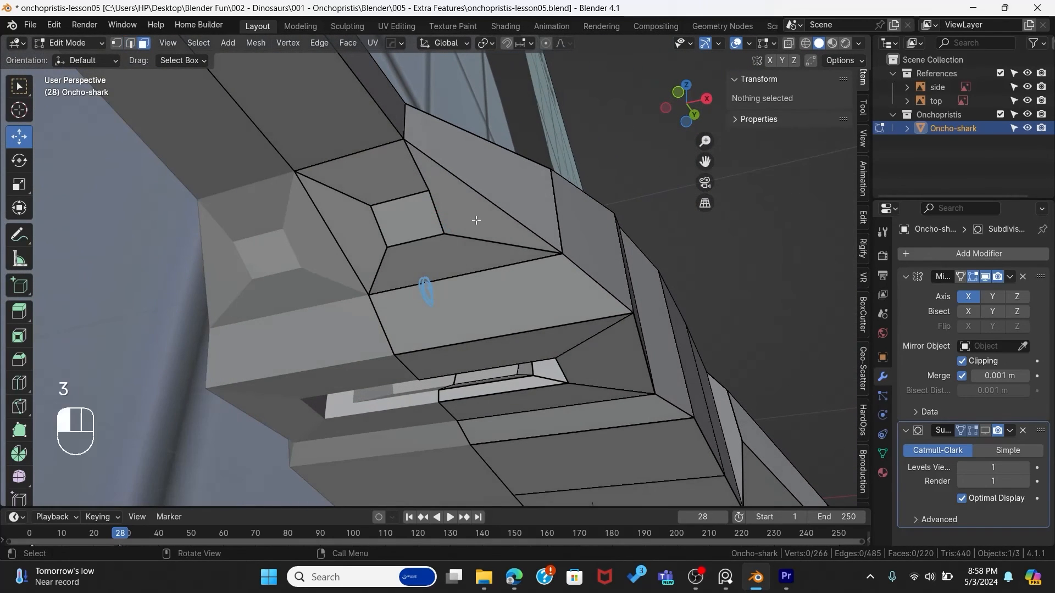
pyautogui.keyDown('shift'); pyautogui.click(484, 218); pyautogui.keyUp('shift')
pyautogui.keyDown('shift'); pyautogui.click(448, 259); pyautogui.keyUp('shift')
pyautogui.keyDown('shift'); pyautogui.click(388, 218); pyautogui.keyUp('shift')
pyautogui.keyDown('shift'); pyautogui.click(352, 184); pyautogui.keyUp('shift')
pyautogui.keyDown('shift'); pyautogui.click(354, 232); pyautogui.keyUp('shift')
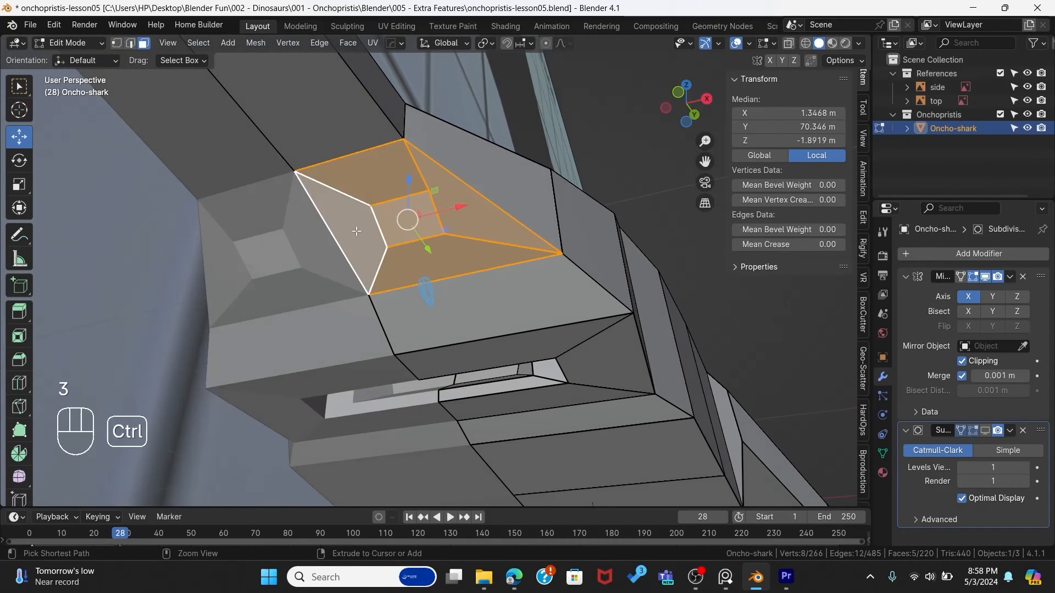
pyautogui.hotkey('ctrl', 'v')
pyautogui.click(284, 231)
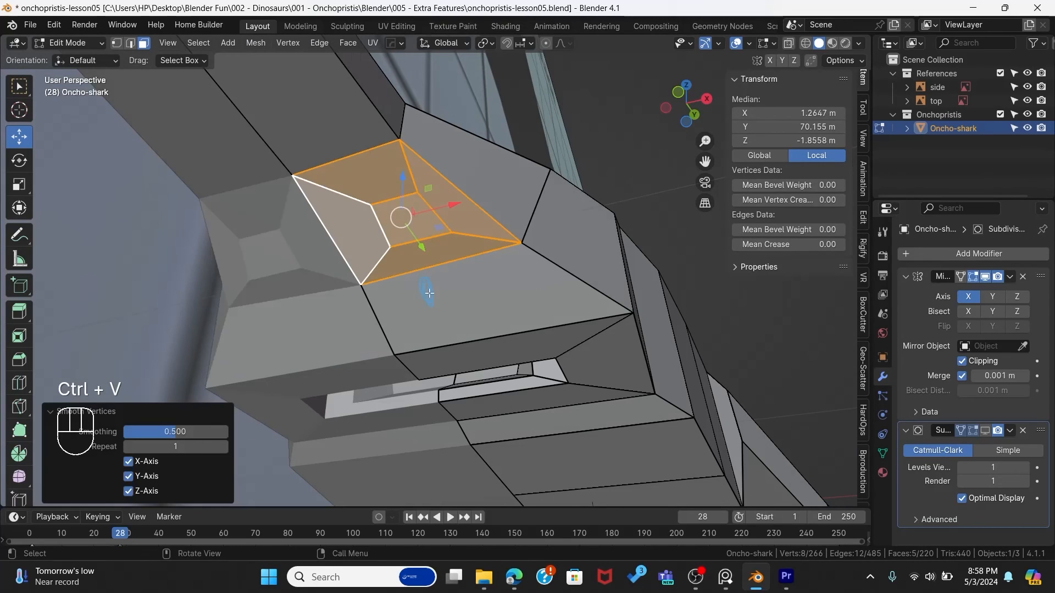
# Step: Extrude the central nostril face into the head and scale its inner end to 0.752
pyautogui.moveTo(444, 287); pyautogui.dragTo(535, 247, button='middle')
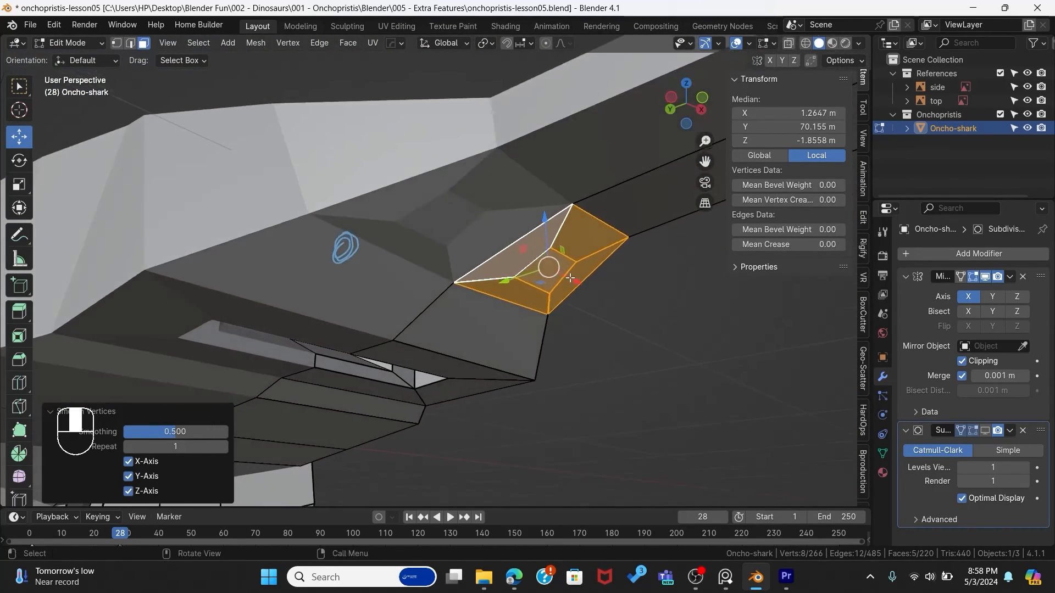
pyautogui.press('3')
pyautogui.click(555, 283)
pyautogui.scroll(3, 571, 304)
pyautogui.keyDown('shift'); pyautogui.moveTo(637, 346); pyautogui.dragTo(409, 340, button='middle'); pyautogui.keyUp('shift')
pyautogui.moveTo(406, 341); pyautogui.dragTo(508, 281, button='middle')
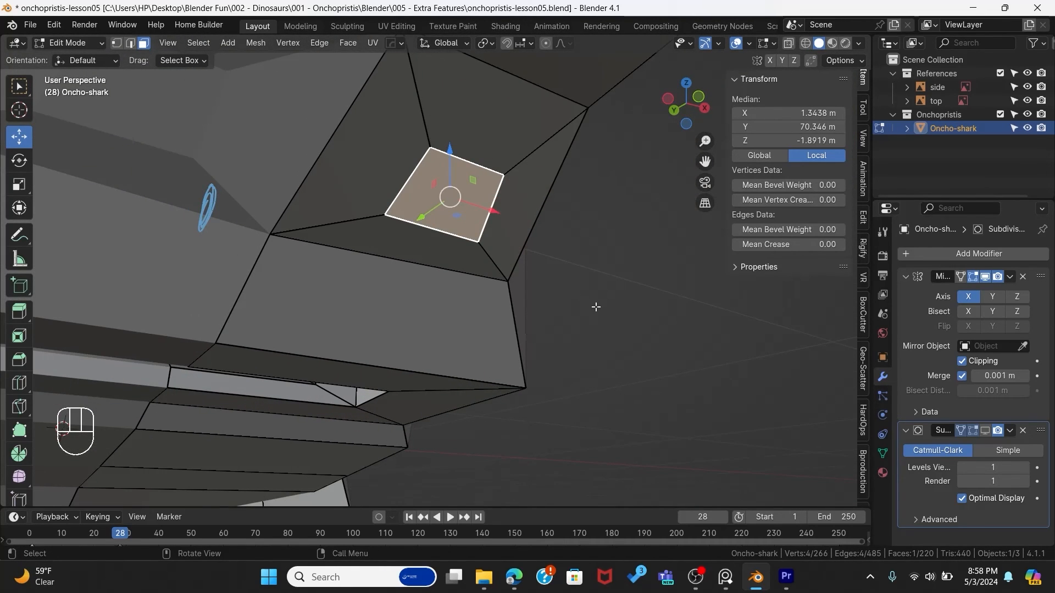
pyautogui.press('e')
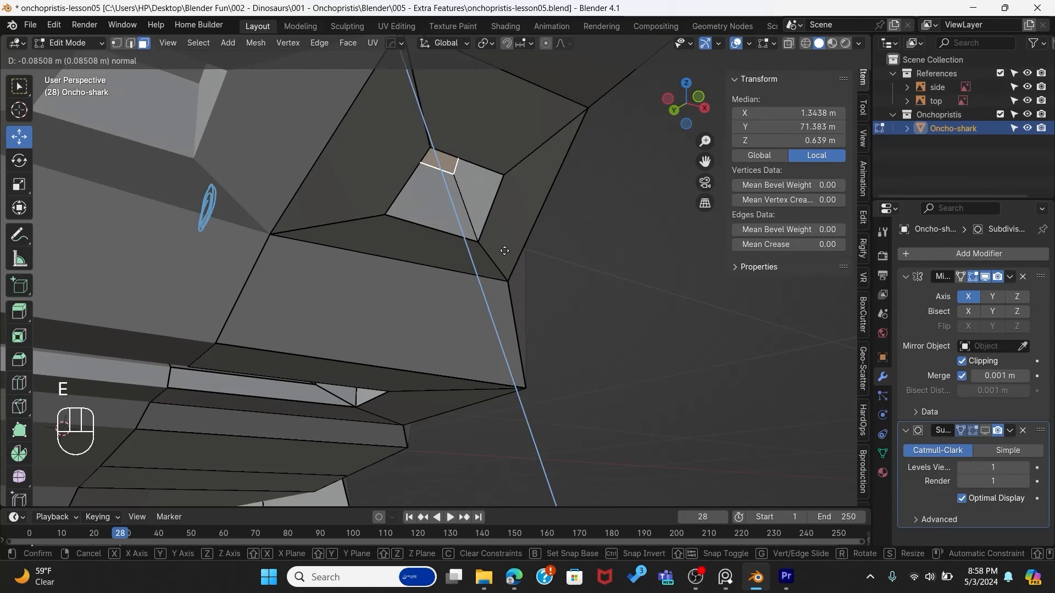
pyautogui.click(549, 277)
pyautogui.press('s')
pyautogui.click(563, 264)
# Step: In the right view with X-ray, scale the nostril's inner end to 0.484, rotate it and move it to about Y 72.41 m, Z -0.8 m
pyautogui.press('`')
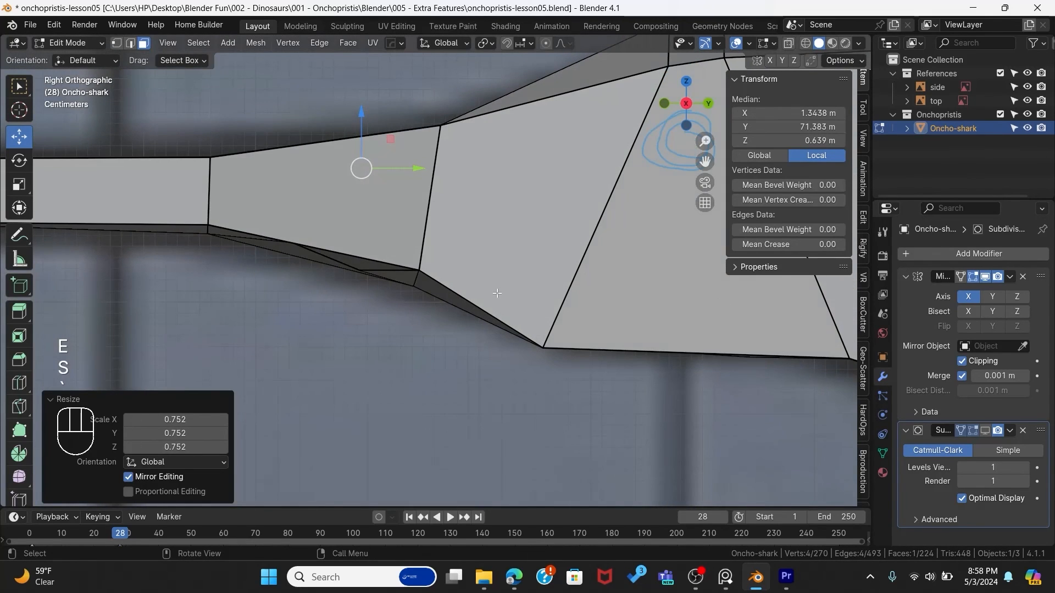
pyautogui.hotkey('alt', 'z')
pyautogui.press('s')
pyautogui.click(401, 214)
pyautogui.press('g')
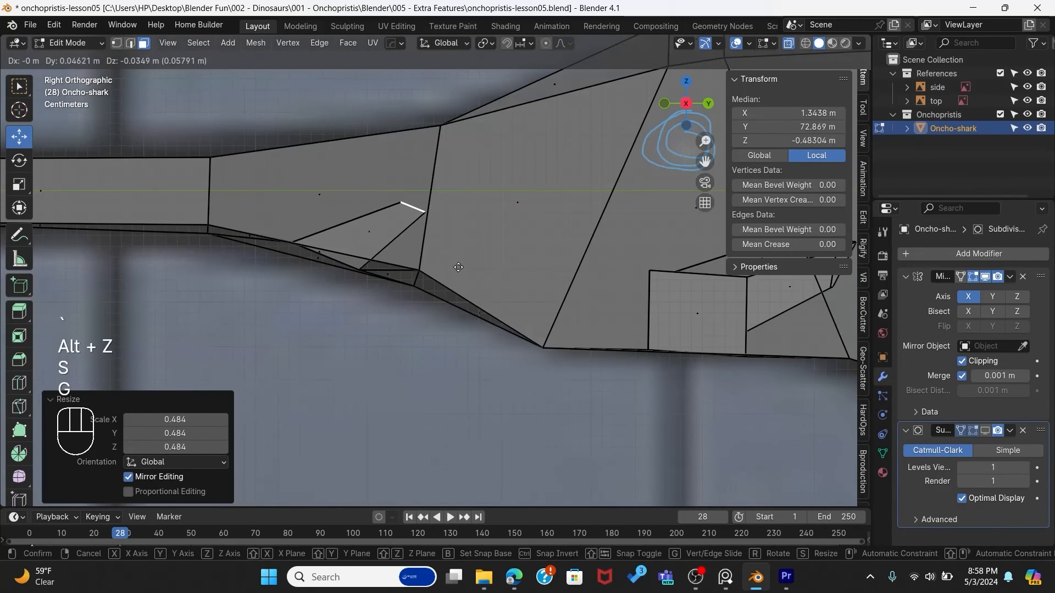
pyautogui.click(507, 256)
pyautogui.press('r')
pyautogui.click(464, 321)
pyautogui.press('g')
pyautogui.click(451, 343)
# Step: Return to Object Mode, save the file and select the shark
pyautogui.press('Tab')
pyautogui.scroll(-4, 405, 292)
pyautogui.moveTo(387, 330); pyautogui.dragTo(492, 342, button='middle')
pyautogui.hotkey('ctrl', 's')
pyautogui.click(349, 262)
pyautogui.moveTo(358, 305); pyautogui.dragTo(496, 297, button='middle')
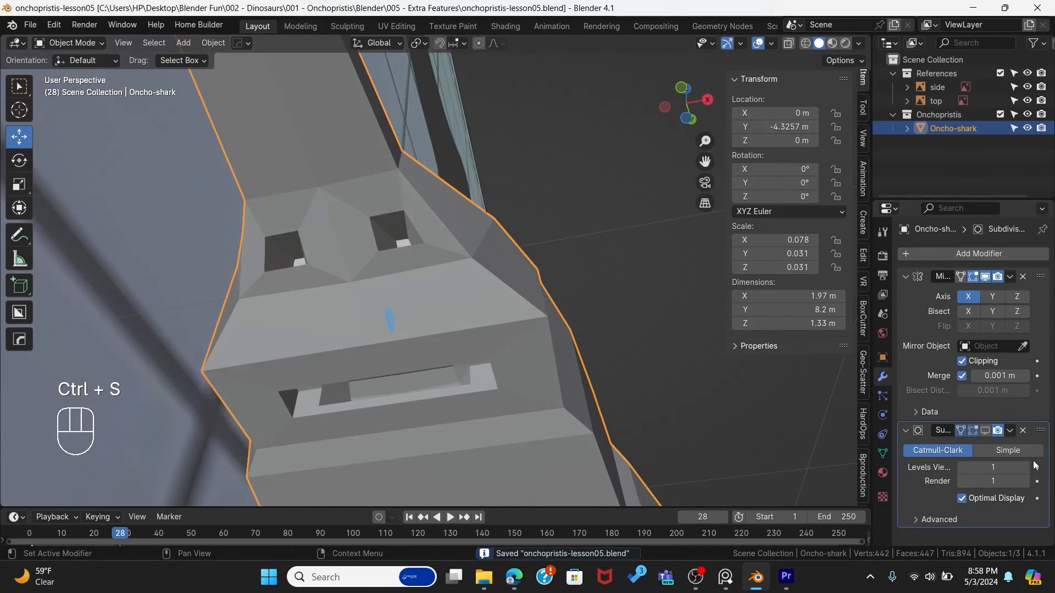
# Step: Show the subdivision in the viewport and compare the nostrils with the sawfish reference photos
pyautogui.click(986, 431)
pyautogui.moveTo(427, 293); pyautogui.dragTo(557, 474, button='middle')
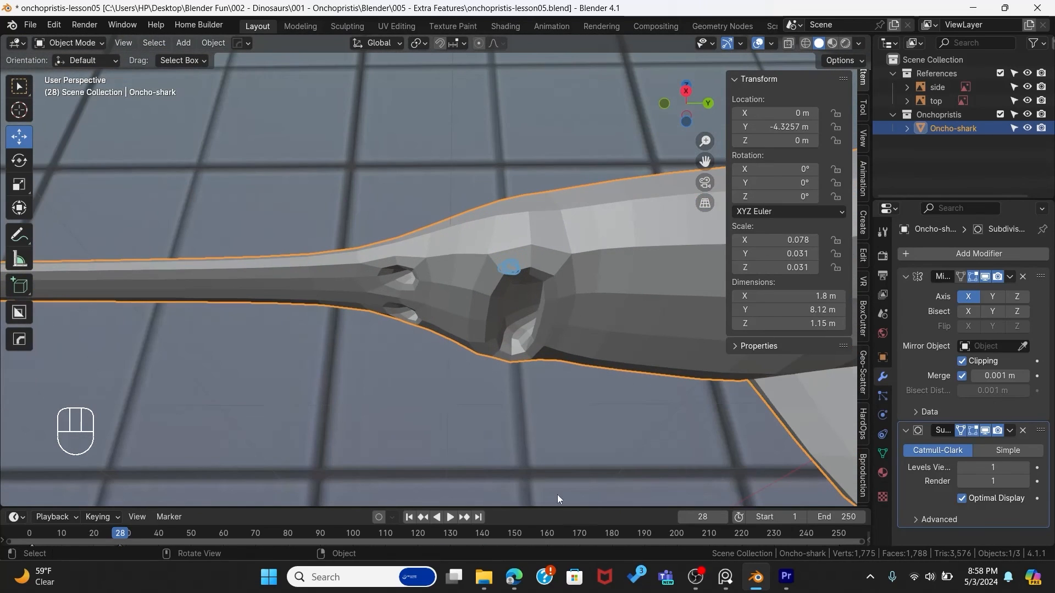
pyautogui.click(725, 576)
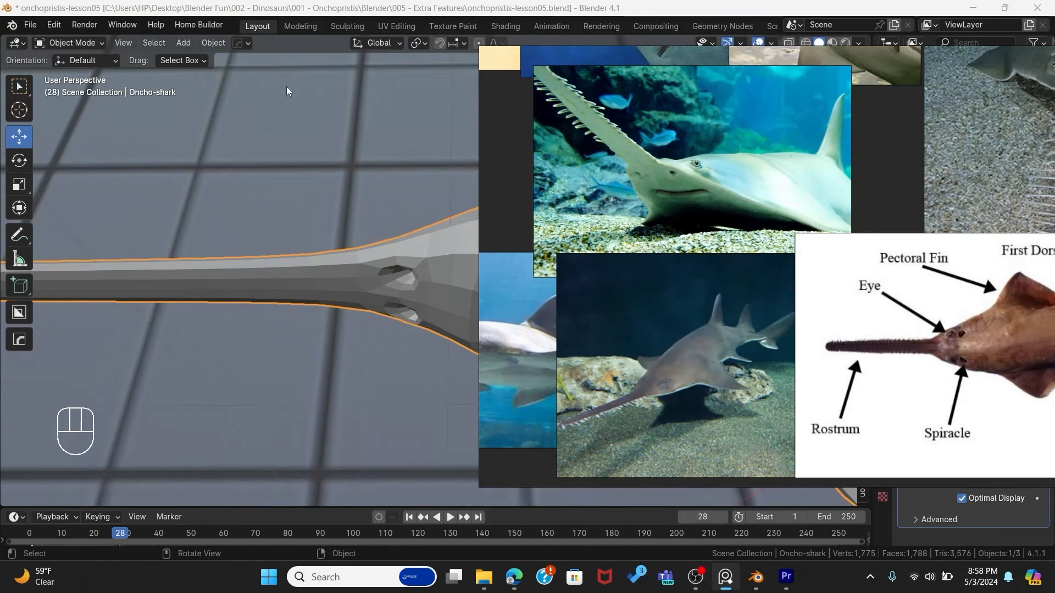
pyautogui.click(265, 3)
pyautogui.moveTo(398, 263); pyautogui.dragTo(463, 309, button='middle')
# Step: Move the two underside edge vertices beside the nostril 0.0546 m outward along X
pyautogui.press('Tab')
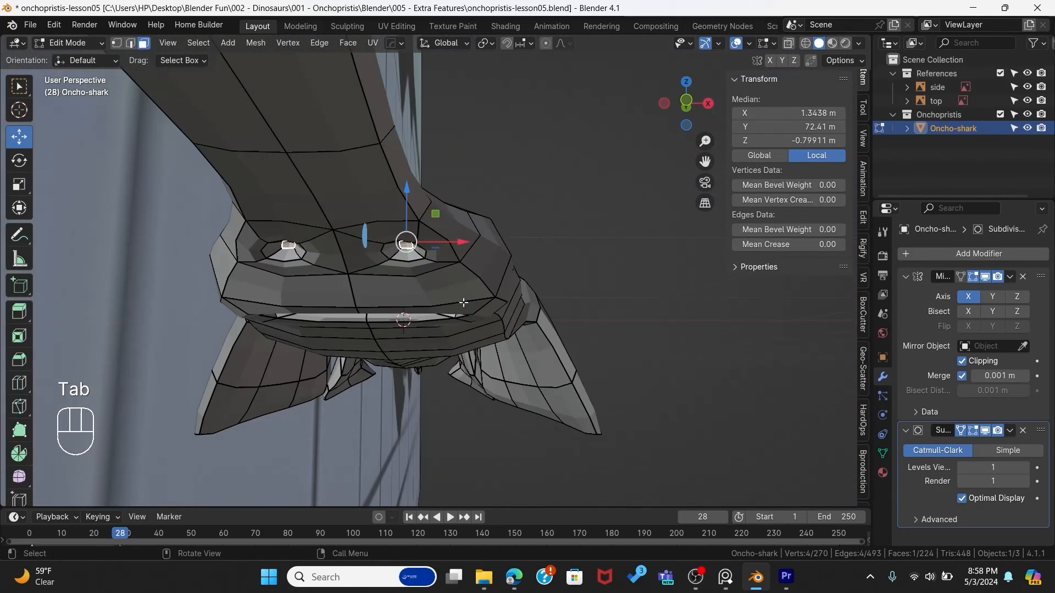
pyautogui.press('1')
pyautogui.click(419, 220)
pyautogui.keyDown('shift'); pyautogui.click(461, 262); pyautogui.keyUp('shift')
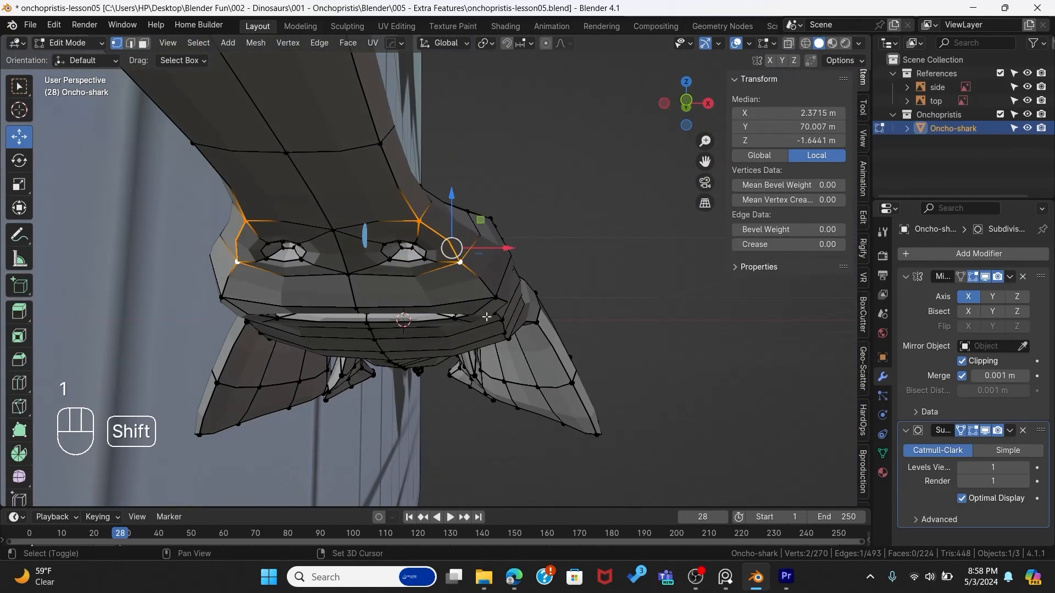
pyautogui.press('g')
pyautogui.press('x')
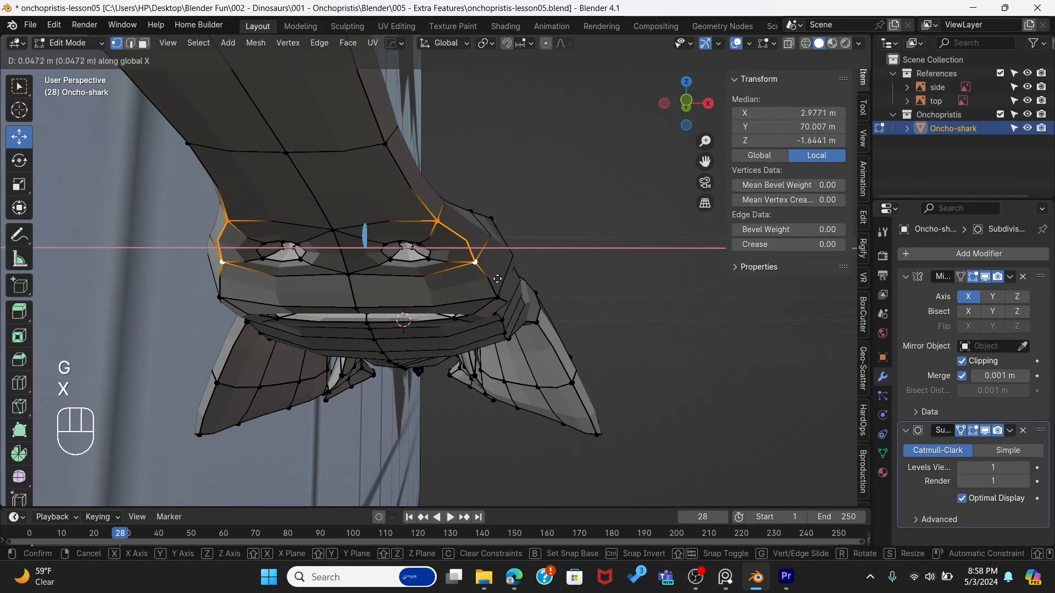
pyautogui.click(502, 279)
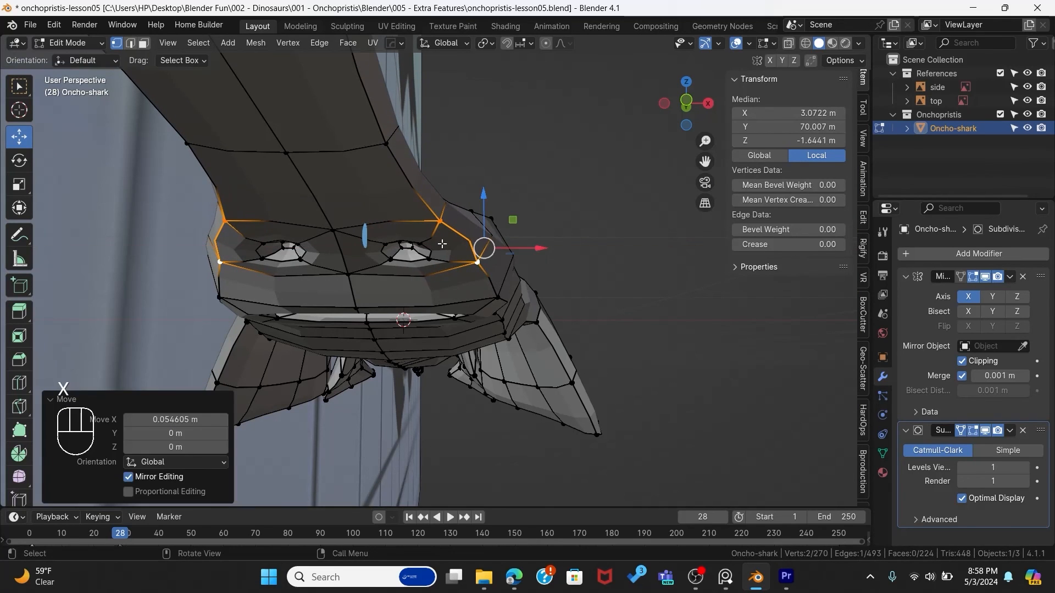
# Step: Move the two matching side vertices on the top of the head outward along X
pyautogui.moveTo(444, 218); pyautogui.dragTo(442, 257, button='middle')
pyautogui.click(419, 250)
pyautogui.keyDown('shift'); pyautogui.click(473, 213); pyautogui.keyUp('shift')
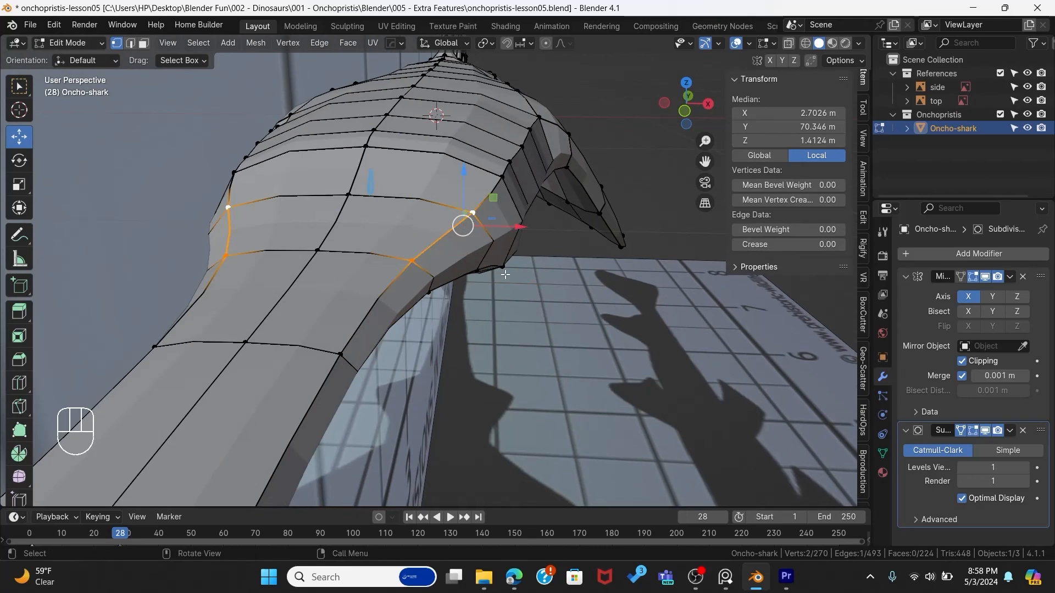
pyautogui.press('g')
pyautogui.press('x')
pyautogui.click(524, 278)
# Step: Switch back to Object Mode and save the widened head
pyautogui.moveTo(385, 324); pyautogui.dragTo(461, 297, button='middle')
pyautogui.press('Tab')
pyautogui.hotkey('ctrl', 's')
# Step: Examine the whole subdivided shark and its head shape against the side and top references
pyautogui.scroll(-5, 375, 297)
pyautogui.moveTo(376, 299); pyautogui.dragTo(531, 329, button='middle')
pyautogui.scroll(4, 375, 307)
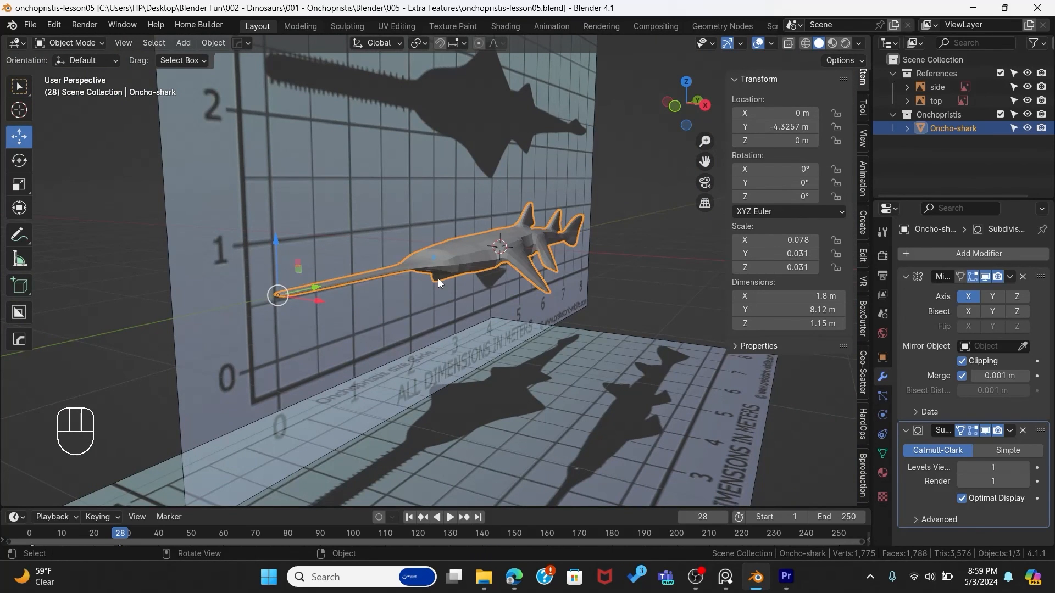
pyautogui.scroll(3, 476, 299)
pyautogui.scroll(-2, 474, 301)
pyautogui.scroll(2, 473, 301)
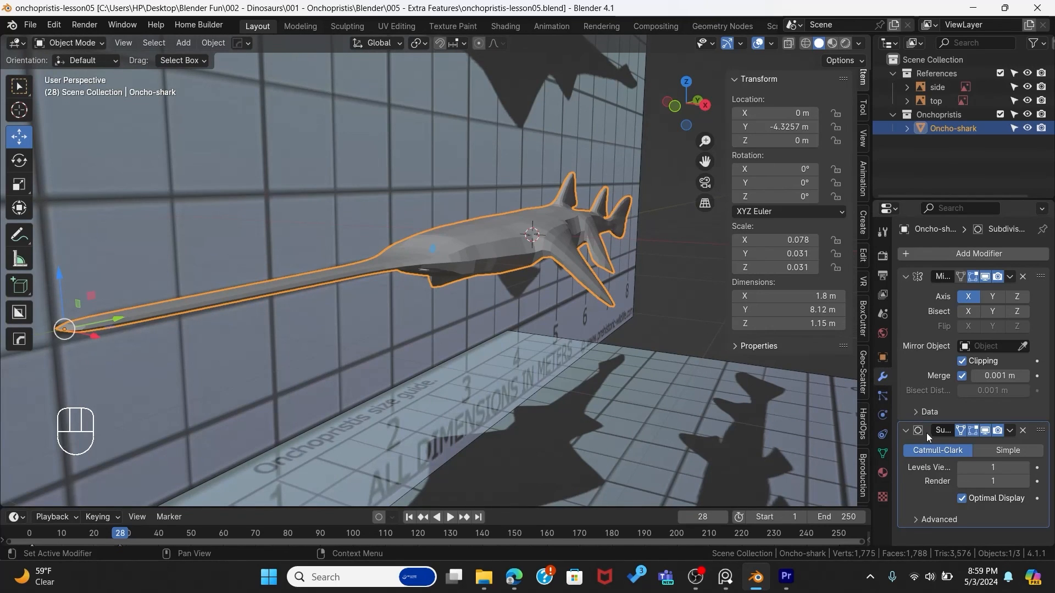
pyautogui.scroll(2, 443, 252)
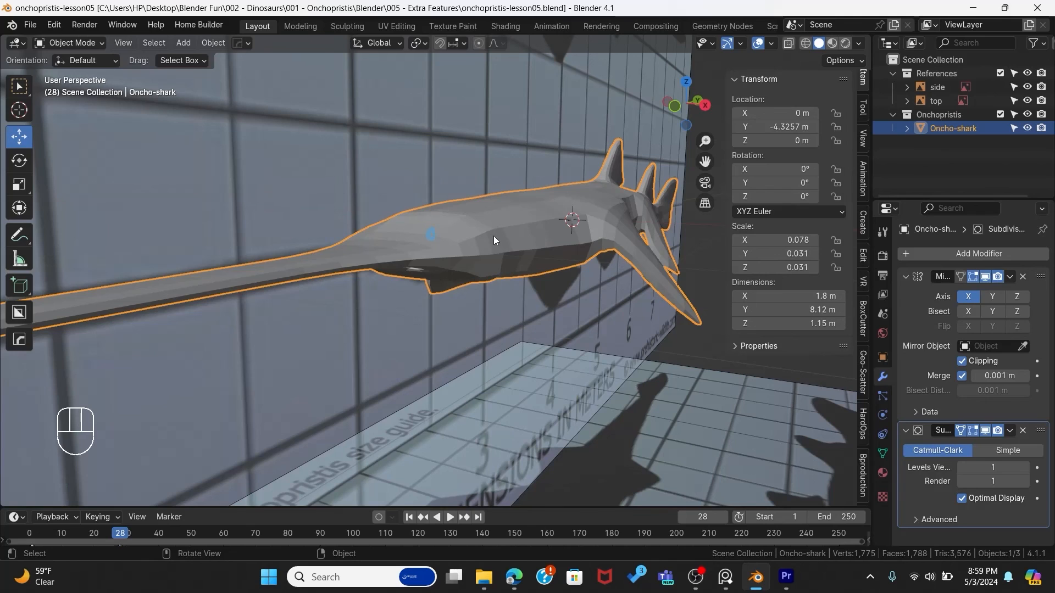
pyautogui.scroll(-2, 474, 276)
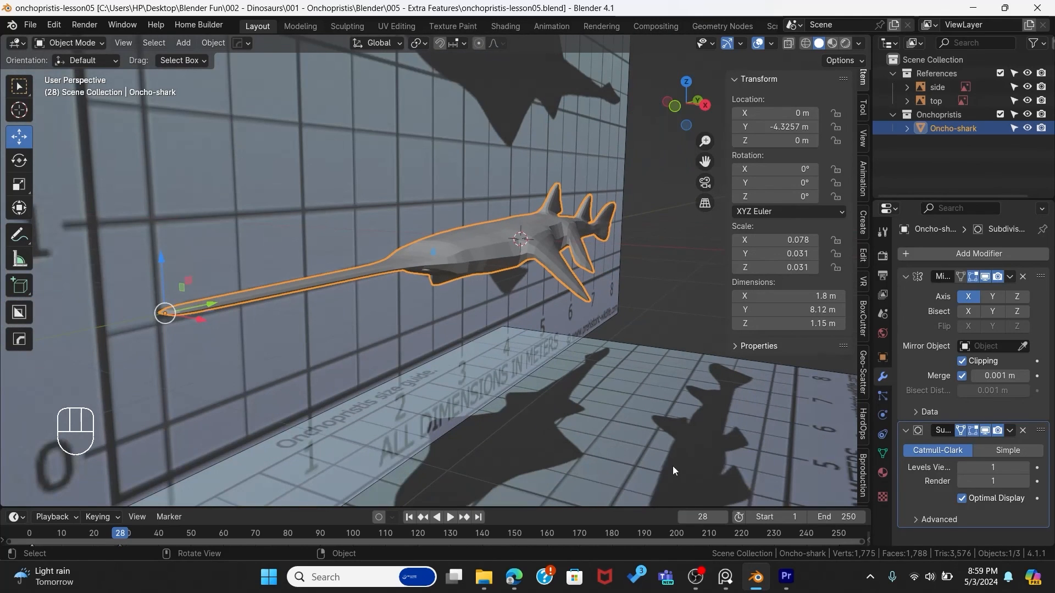